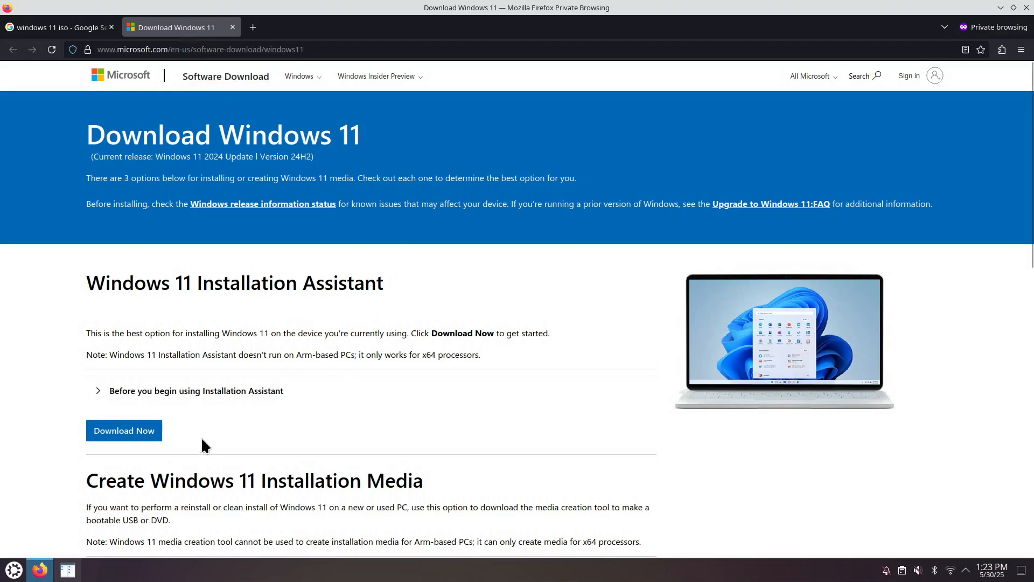
# Step: Choose Windows 11 (multi-edition ISO for x64 devices) as the disk image and request its download
pyautogui.scroll(-5, 202, 439)
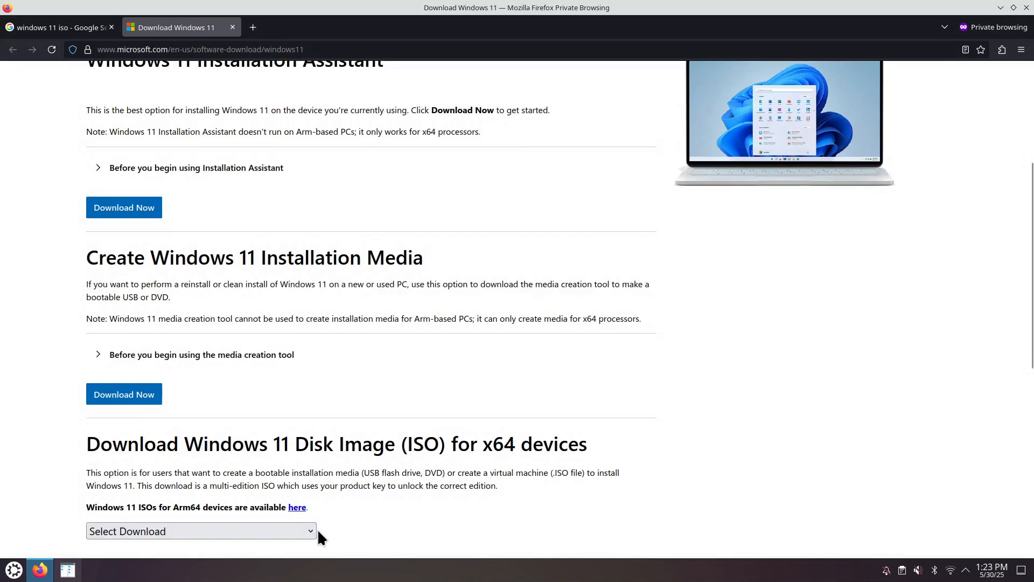
pyautogui.click(308, 529)
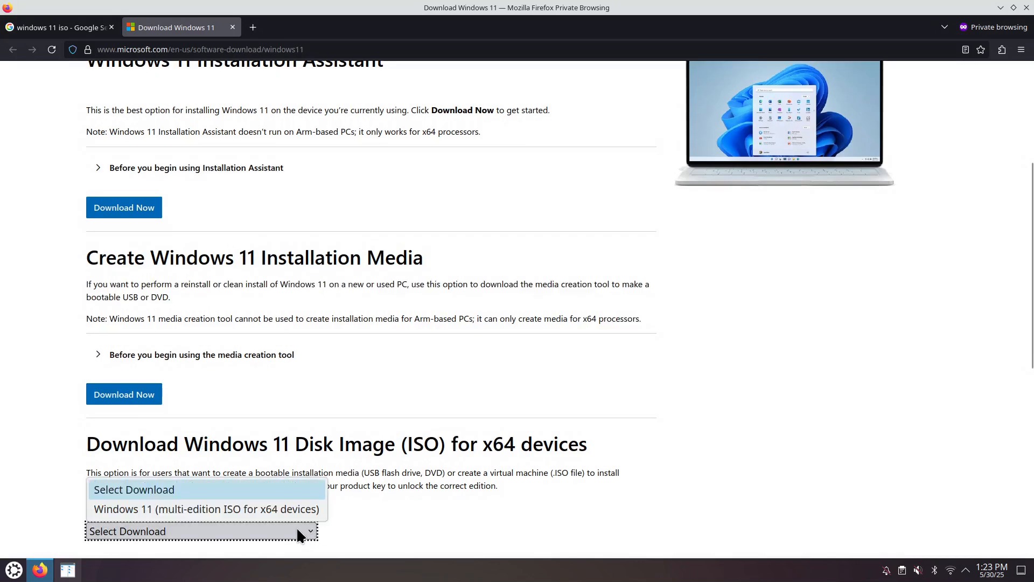
pyautogui.click(234, 510)
pyautogui.scroll(-3, 384, 509)
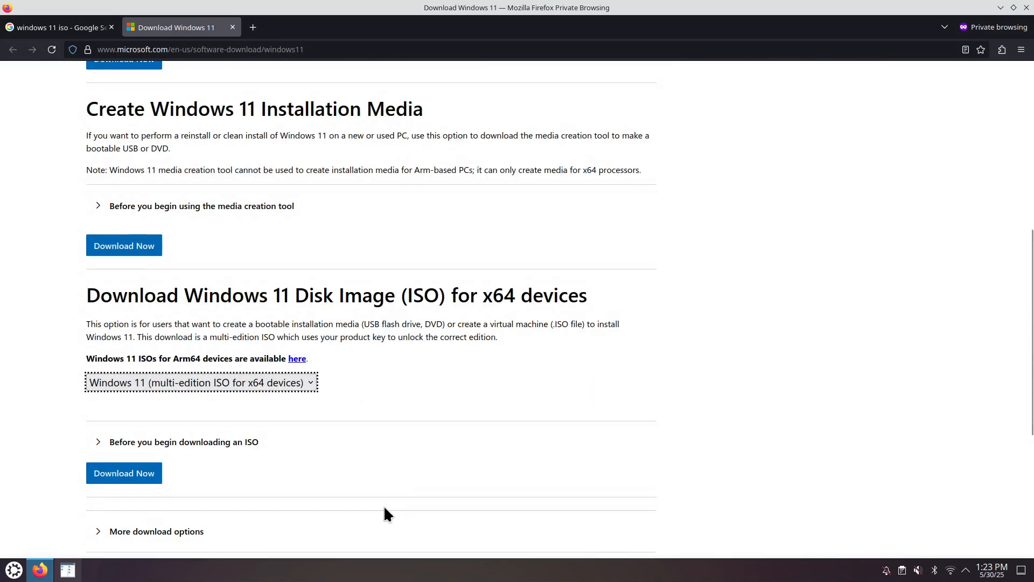
pyautogui.click(143, 479)
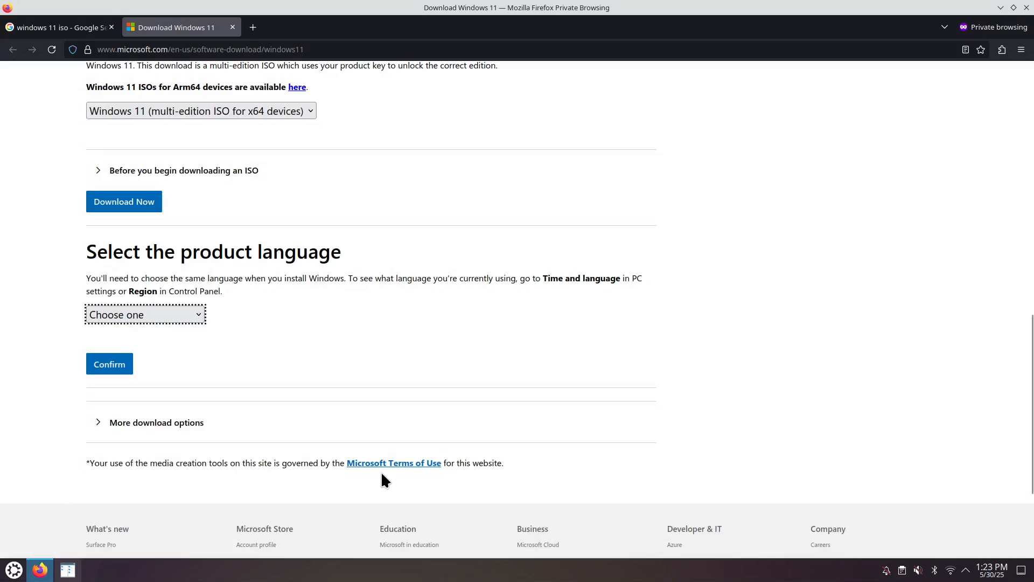
# Step: Confirm English (United States) as the product language and save the 64-bit Win11_24H2_English_x64.iso to the Downloads folder
pyautogui.click(195, 313)
pyautogui.scroll(-1, 189, 295)
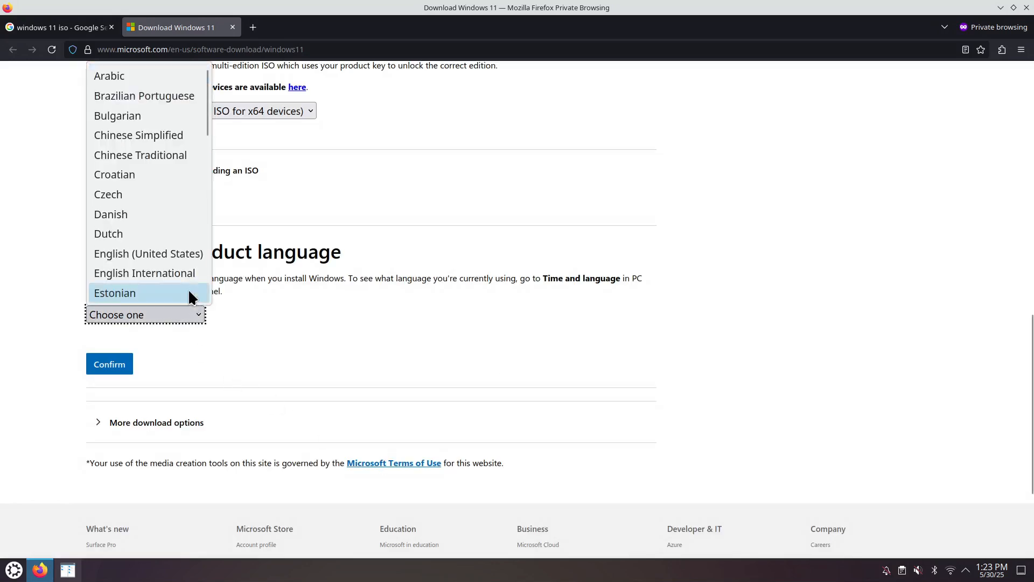
pyautogui.click(174, 255)
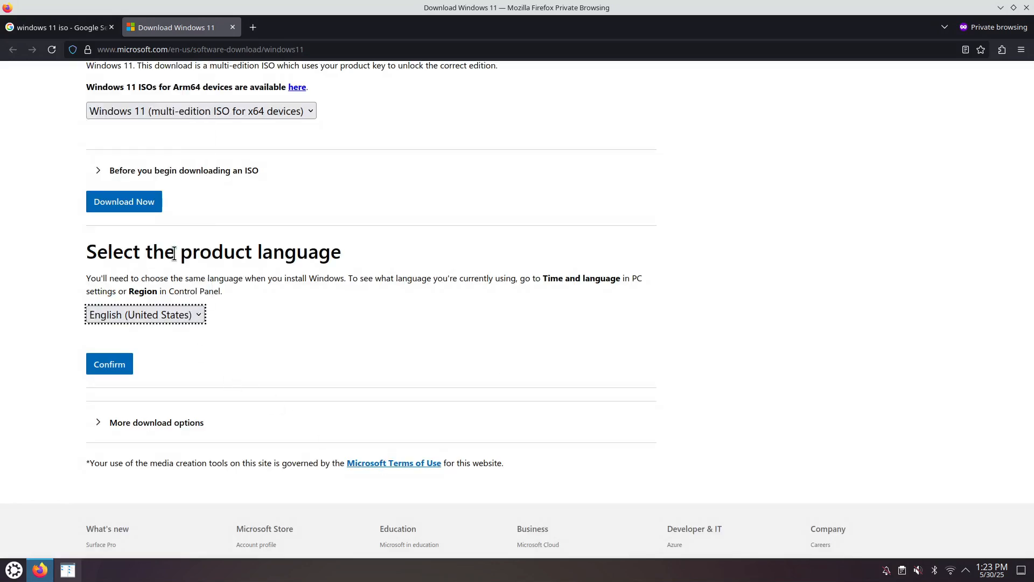
pyautogui.click(110, 370)
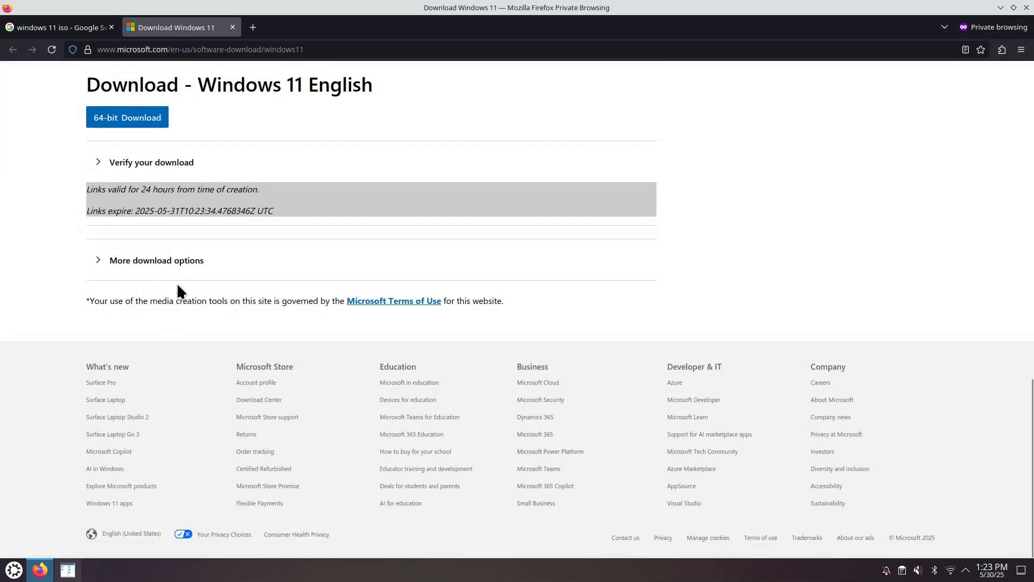
pyautogui.click(136, 120)
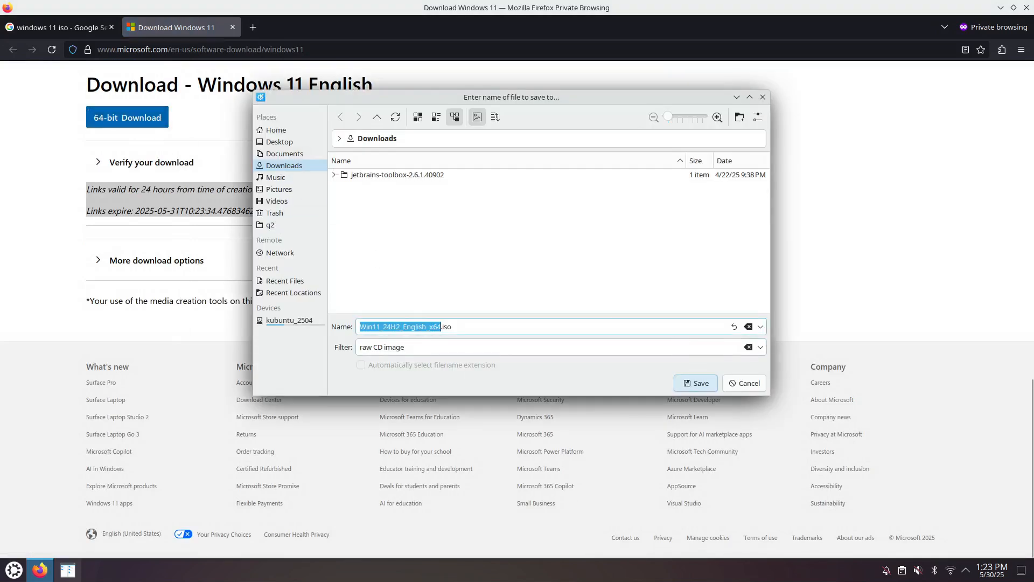
pyautogui.press('Return')
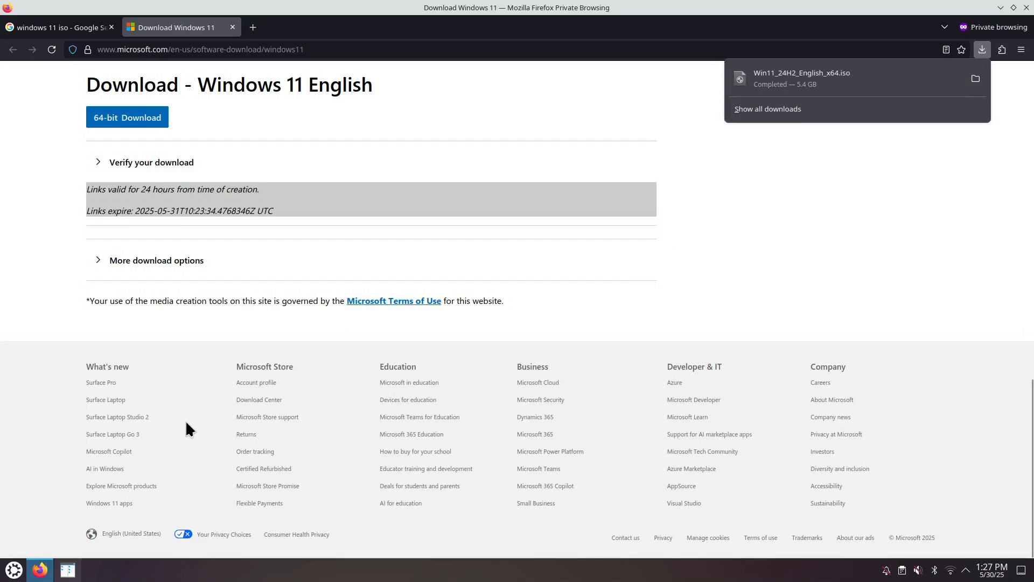
# Step: Switch to VirtualBox and begin creating a new virtual machine
pyautogui.click(14, 570)
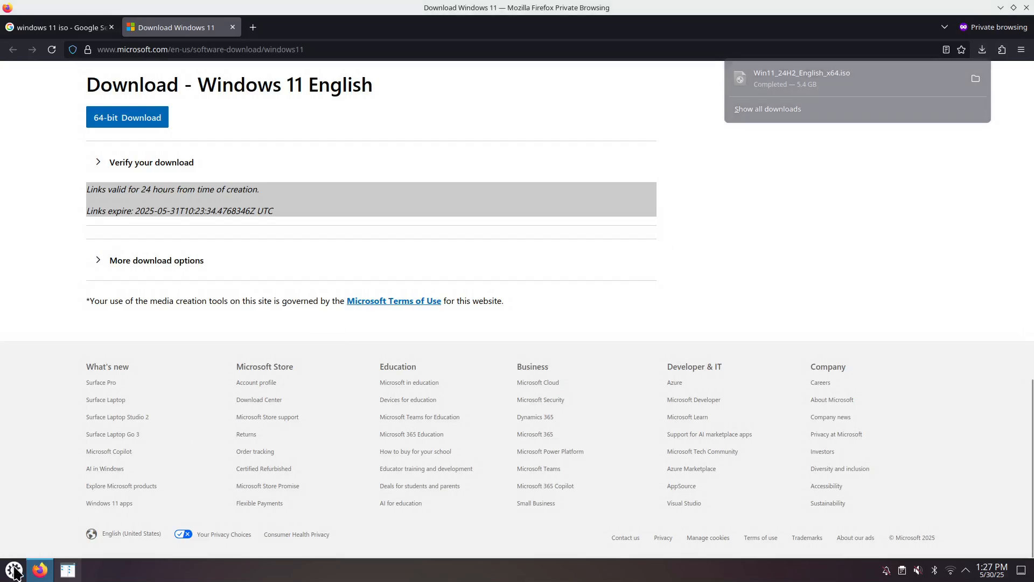
pyautogui.write('virt')
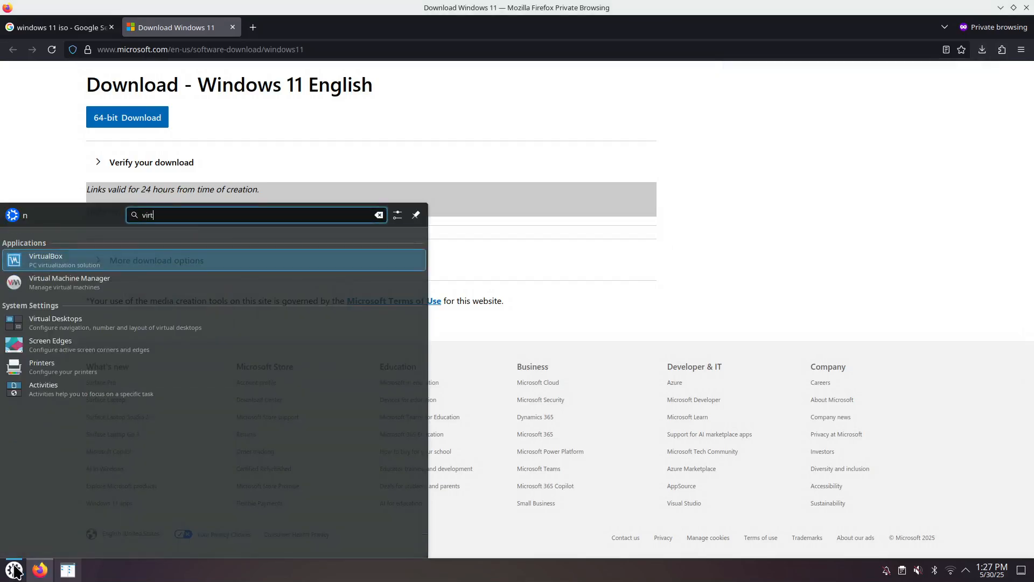
pyautogui.press('Return')
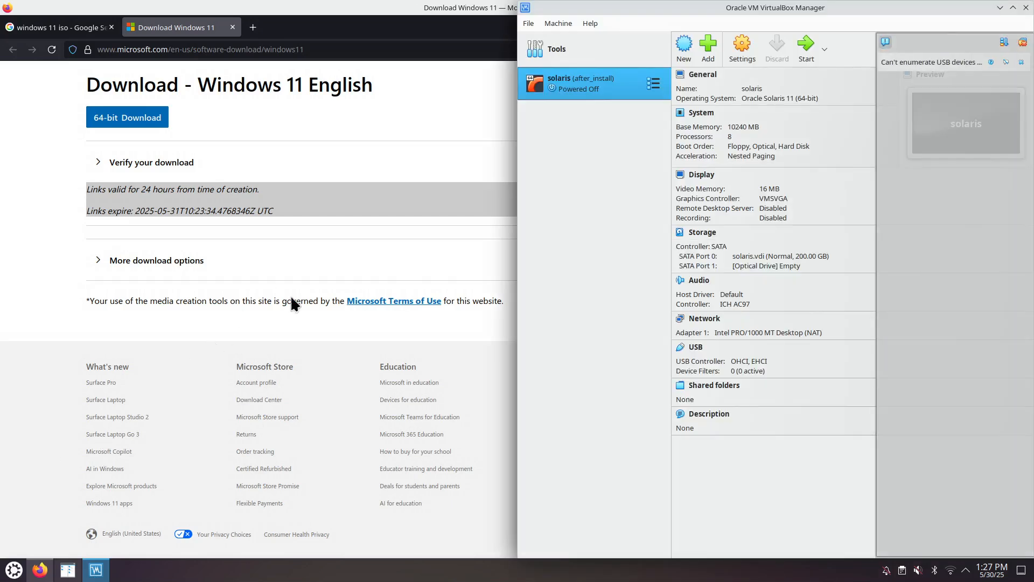
pyautogui.click(560, 24)
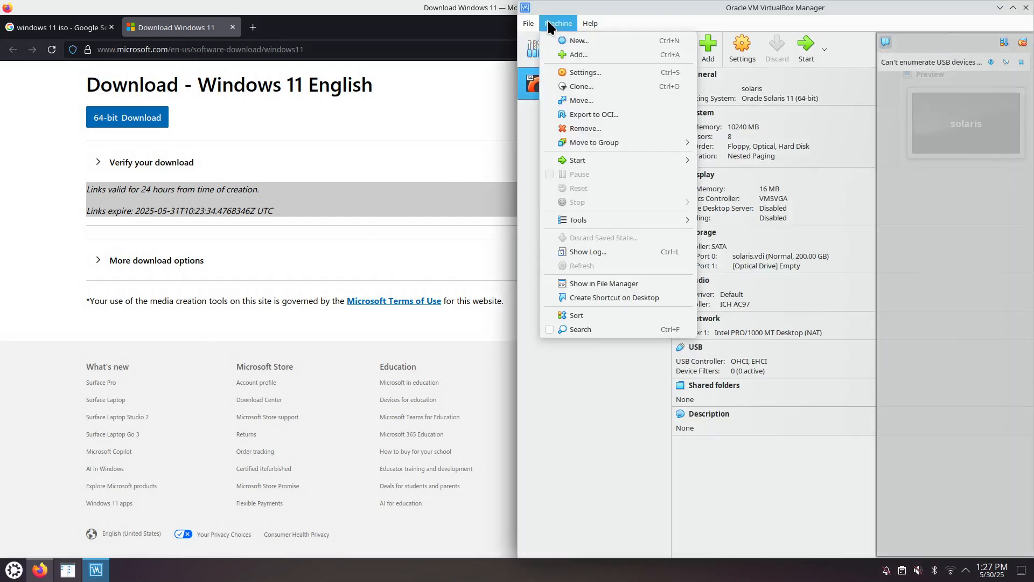
pyautogui.click(574, 41)
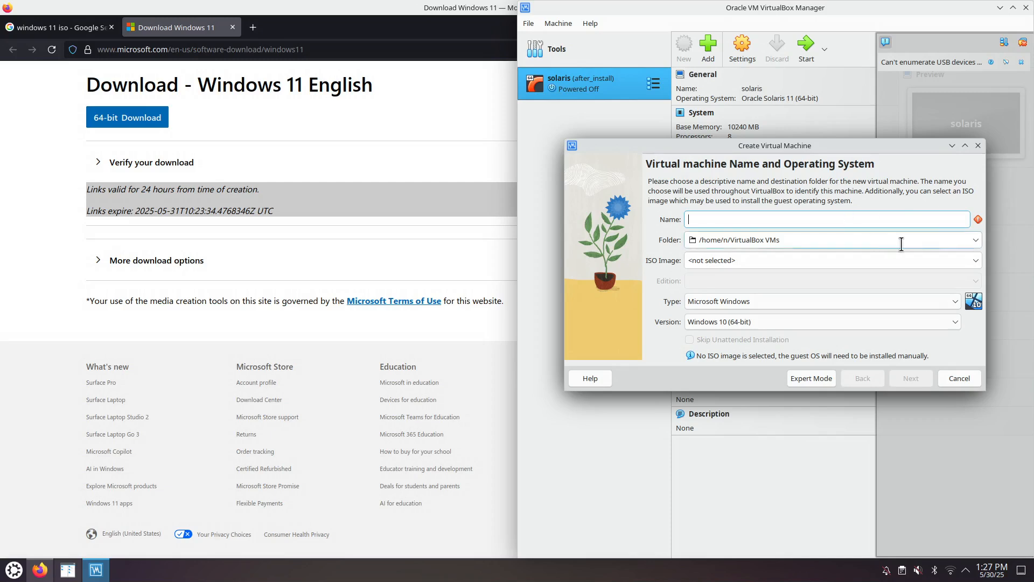
# Step: Select Win11_24H2_English_x64.iso from the Downloads folder as the new machine's ISO image
pyautogui.click(975, 257)
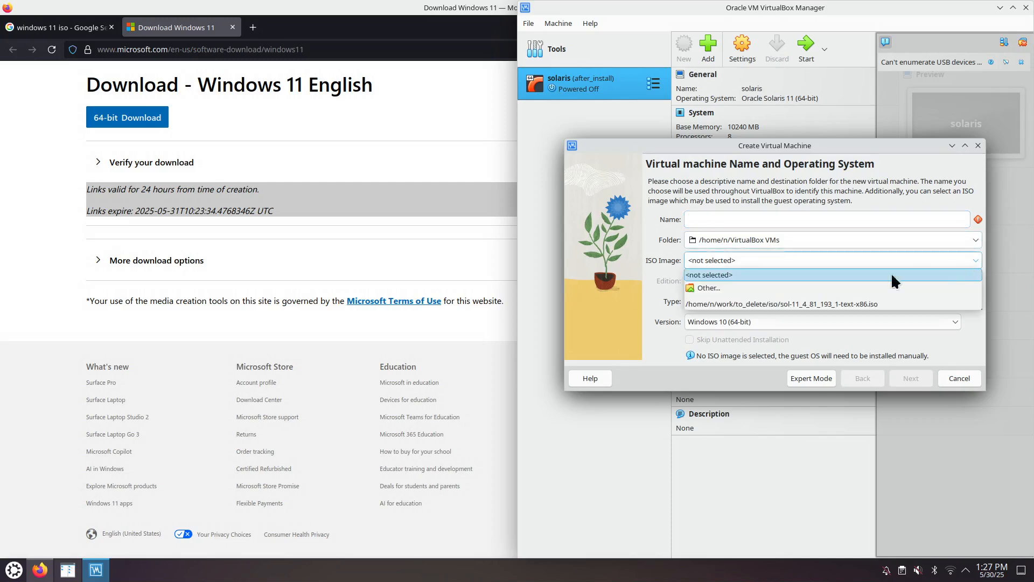
pyautogui.click(764, 285)
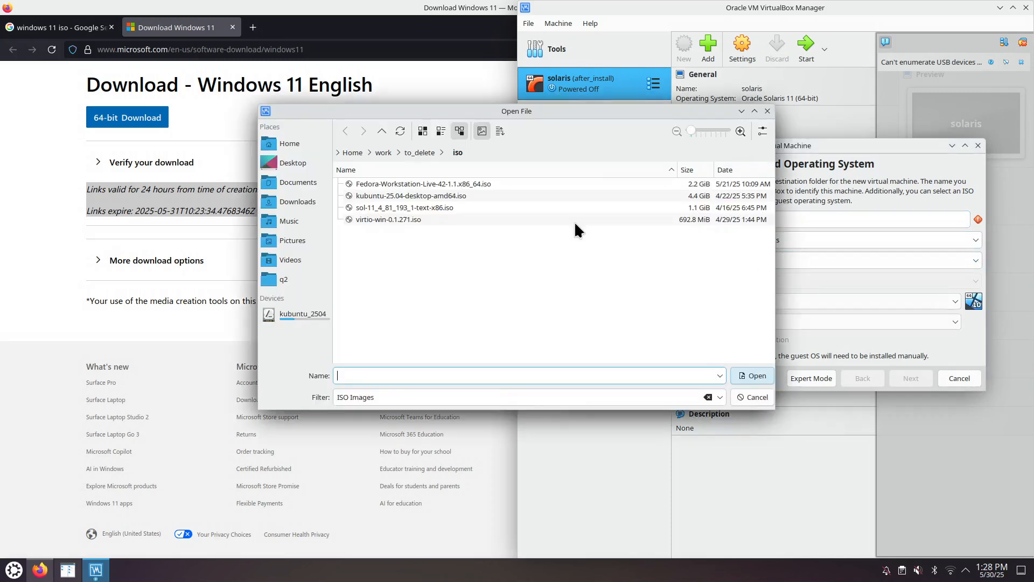
pyautogui.click(297, 201)
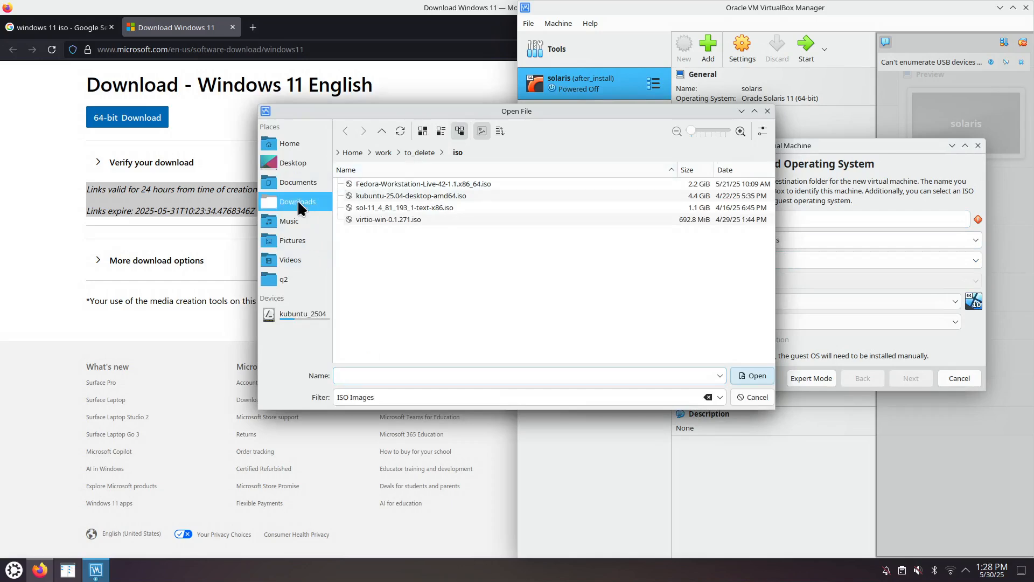
pyautogui.click(400, 195)
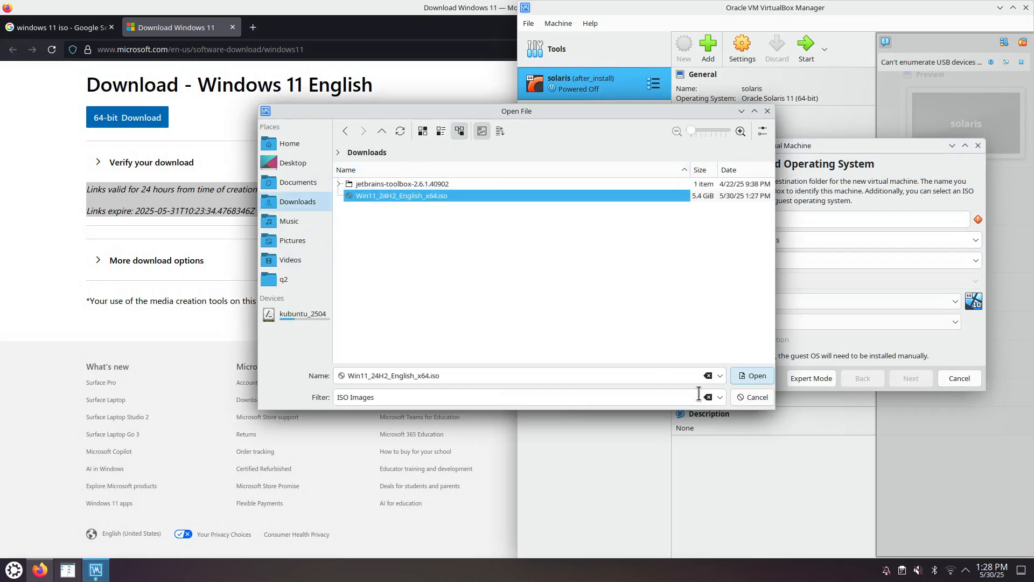
pyautogui.click(752, 371)
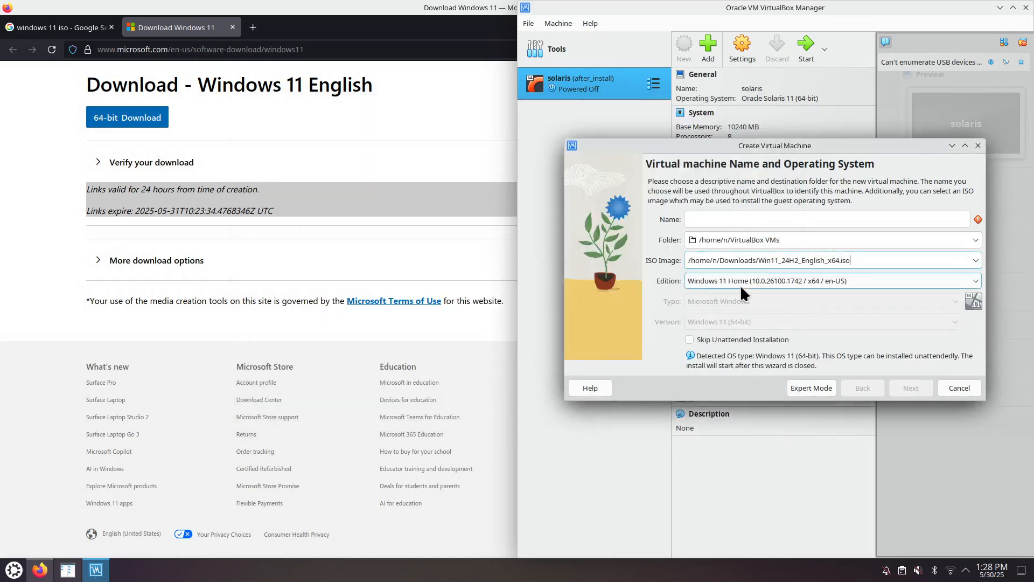
# Step: Name the virtual machine win11 and set it to skip unattended installation
pyautogui.click(741, 219)
pyautogui.write('win11')
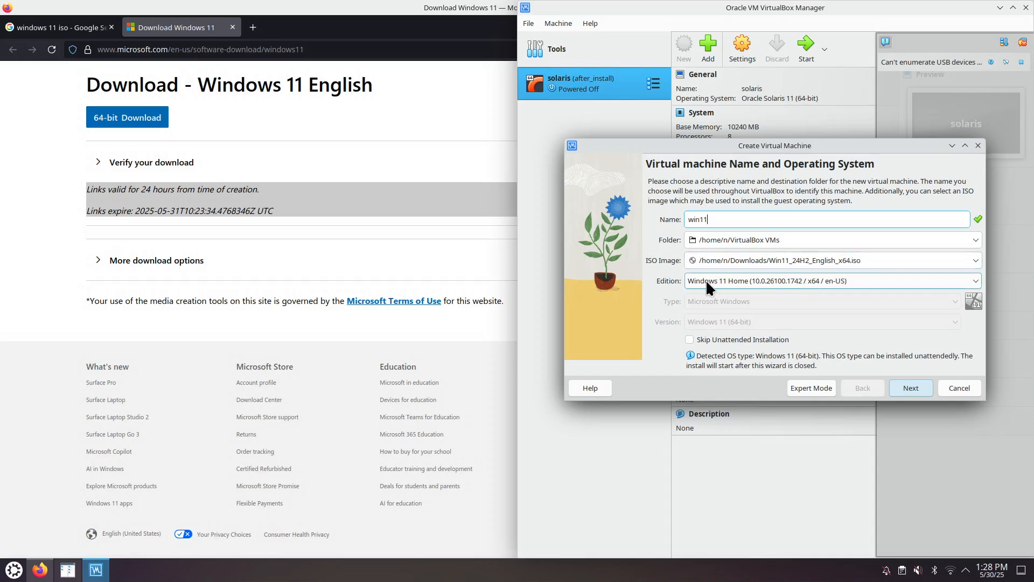
pyautogui.click(978, 277)
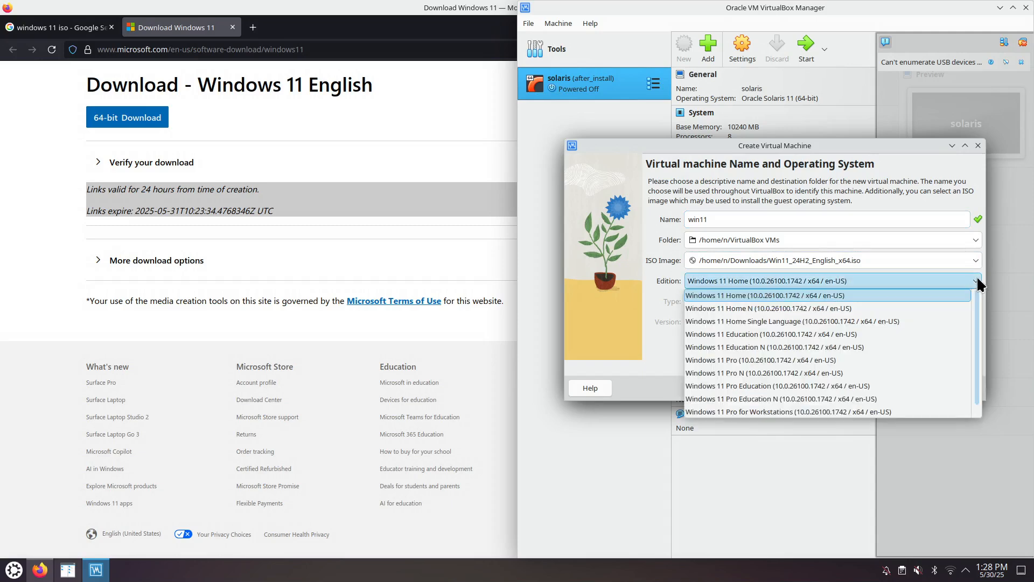
pyautogui.click(977, 277)
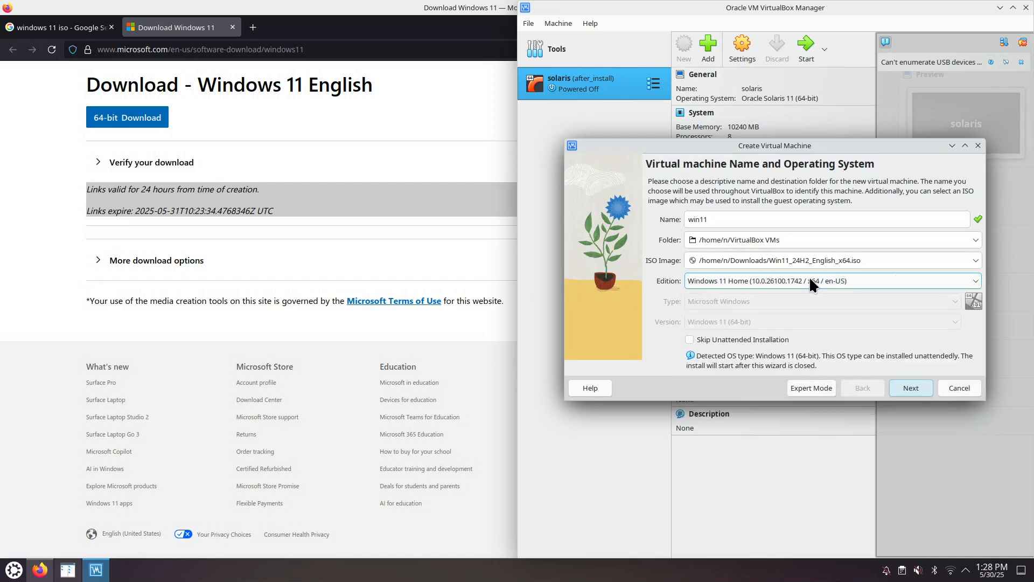
pyautogui.click(765, 339)
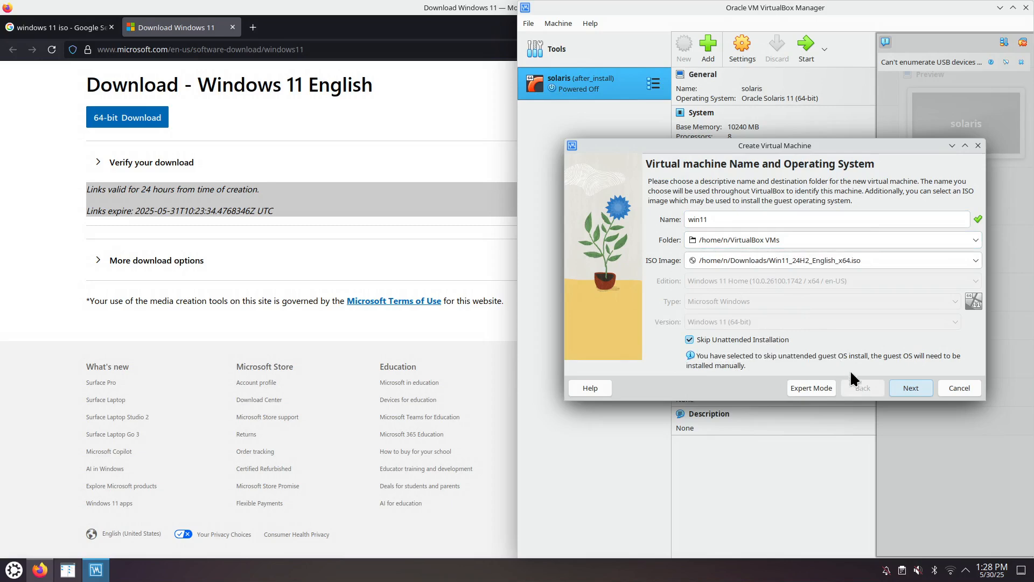
pyautogui.click(907, 389)
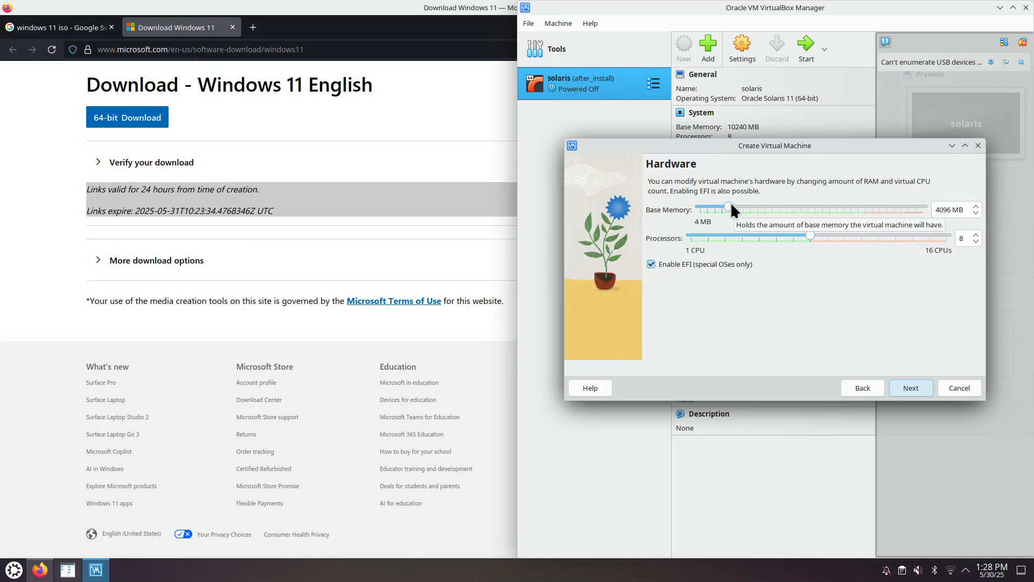
# Step: Set the base memory to about 10225 MB and create a virtual hard disk of 200 GB
pyautogui.moveTo(729, 207); pyautogui.dragTo(773, 207)
pyautogui.click(917, 386)
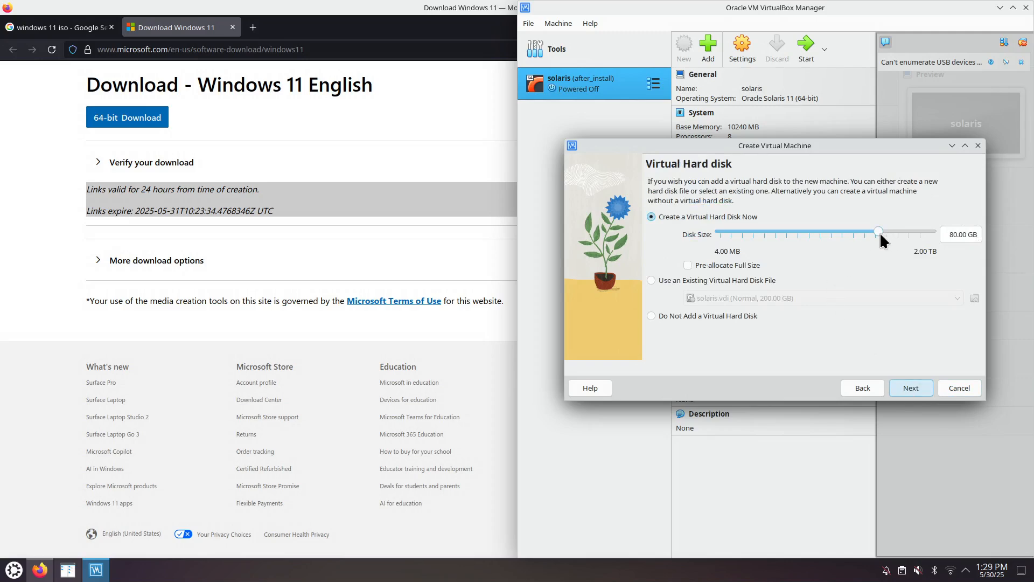
pyautogui.moveTo(957, 233); pyautogui.dragTo(948, 233)
pyautogui.write('200')
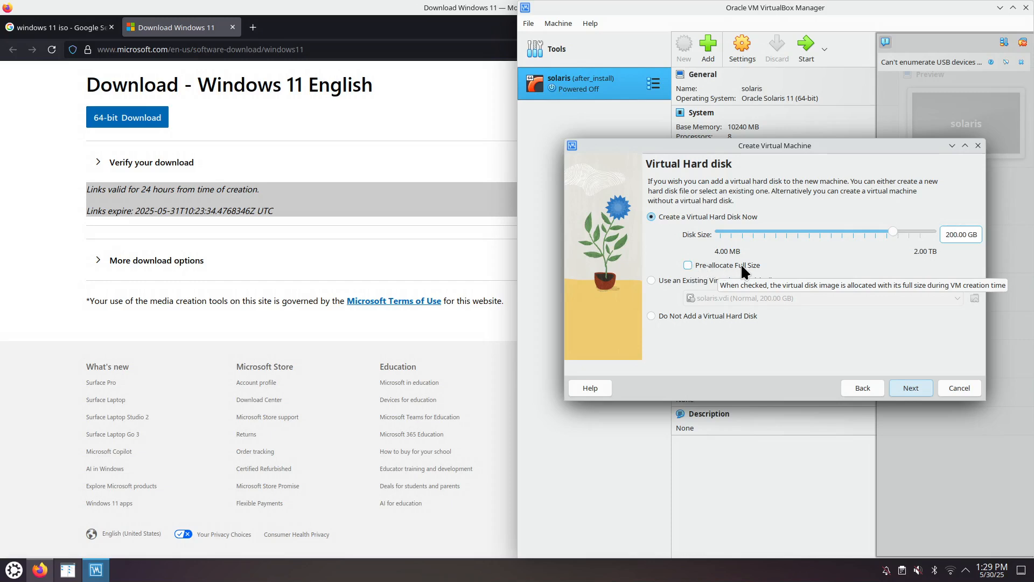
pyautogui.click(911, 386)
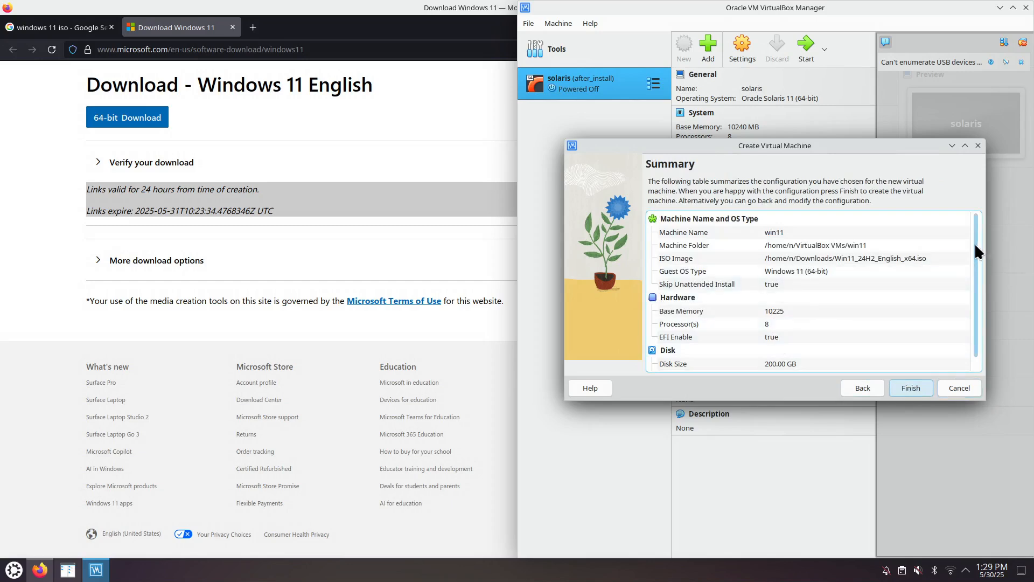
# Step: Review the configuration summary, finish creating the virtual machine, and launch win11 with a normal start
pyautogui.moveTo(975, 243); pyautogui.dragTo(972, 271)
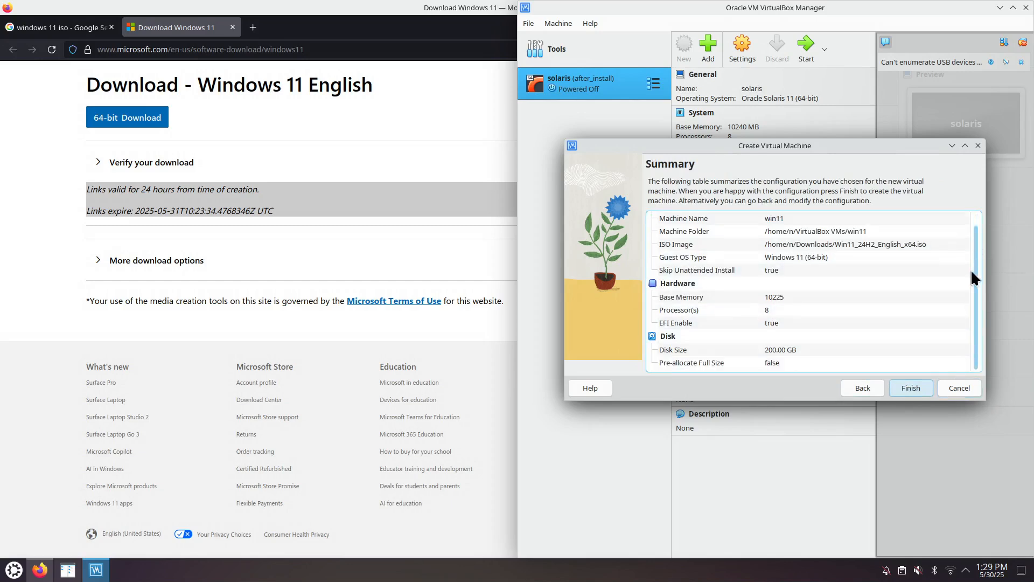
pyautogui.click(909, 389)
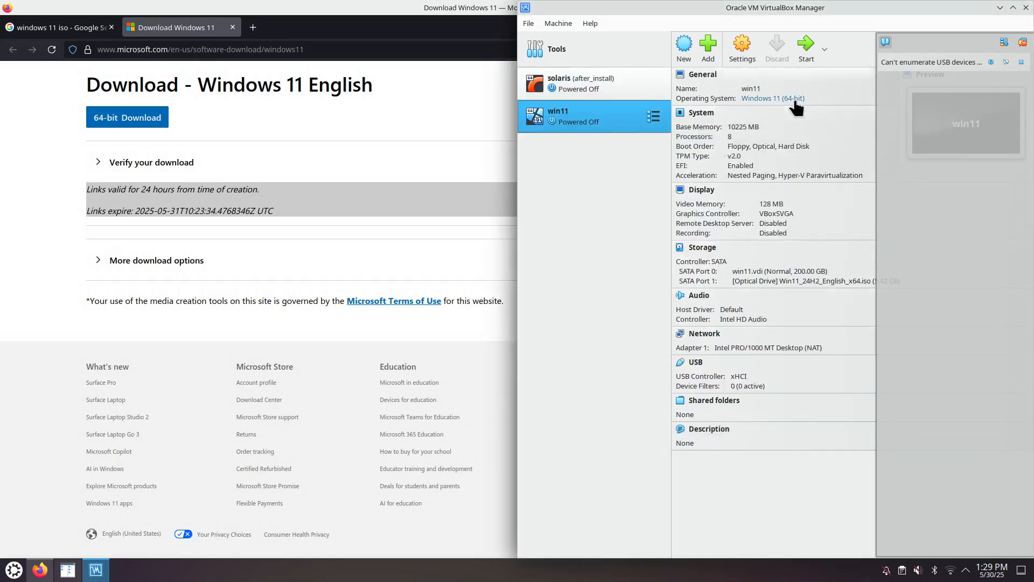
pyautogui.click(825, 50)
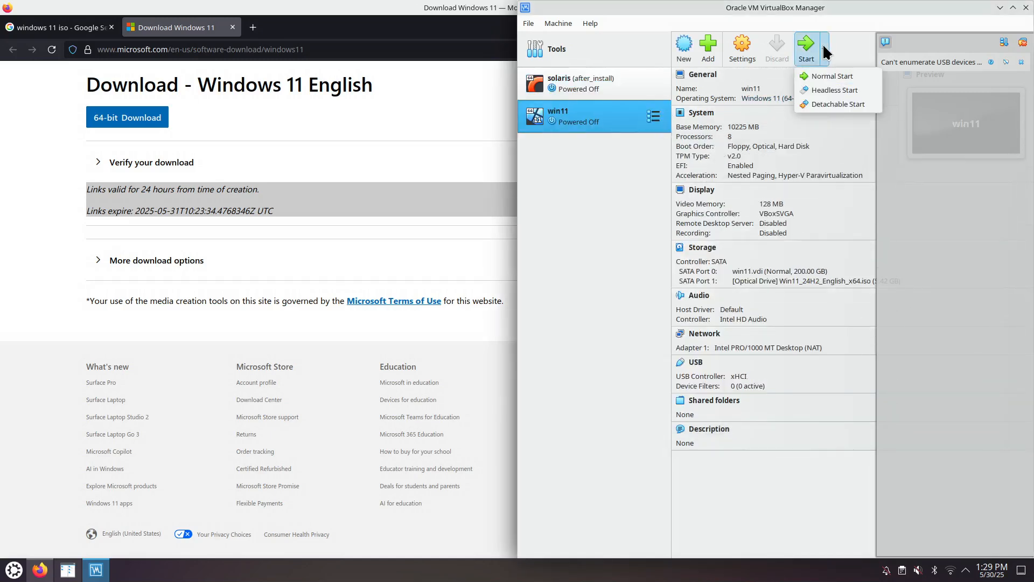
pyautogui.click(830, 76)
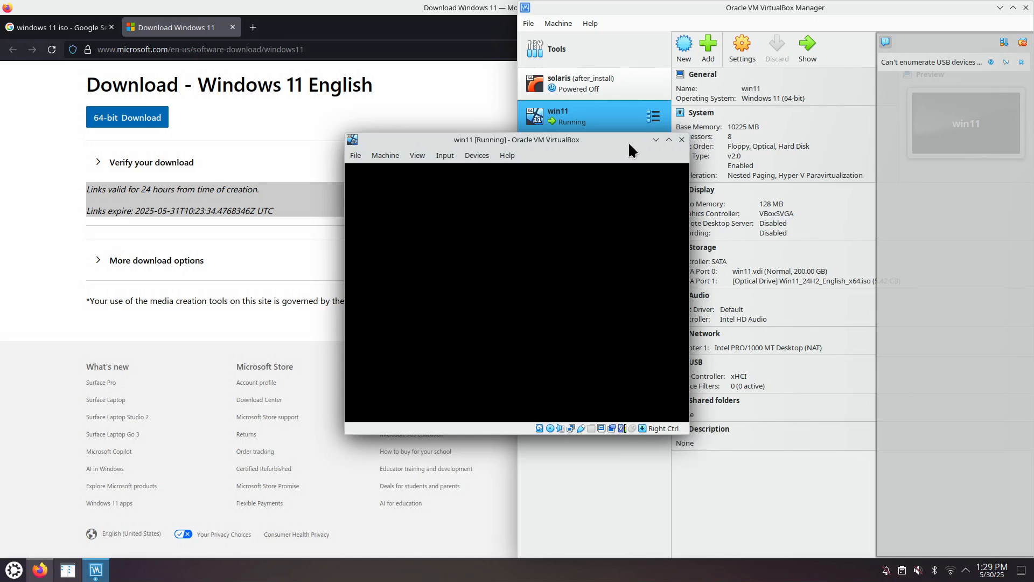
# Step: Boot the win11 machine from the installation DVD, and reposition and enlarge its window to fit the whole guest display
pyautogui.moveTo(629, 144); pyautogui.dragTo(456, 135)
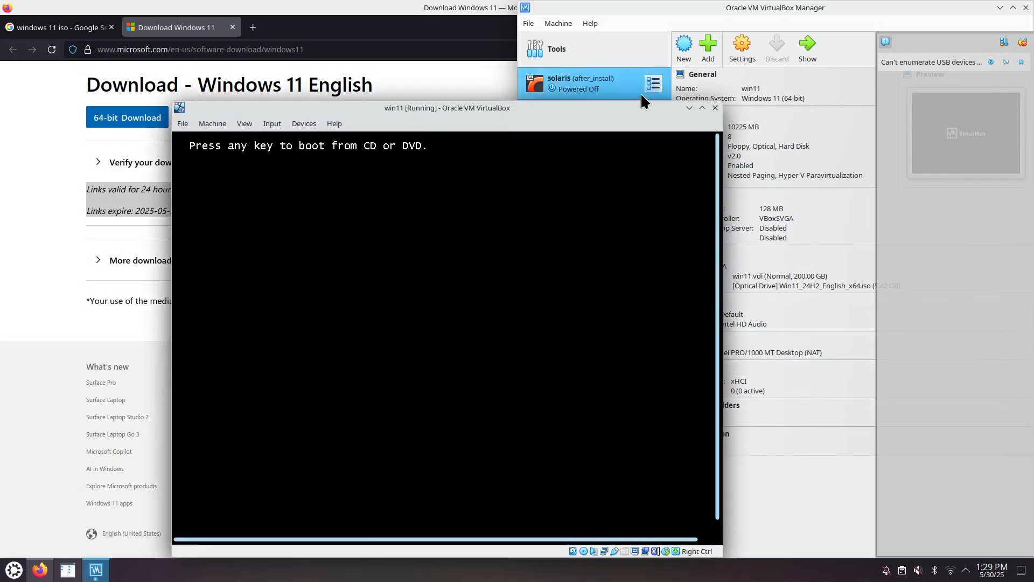
pyautogui.moveTo(642, 111); pyautogui.dragTo(500, 95)
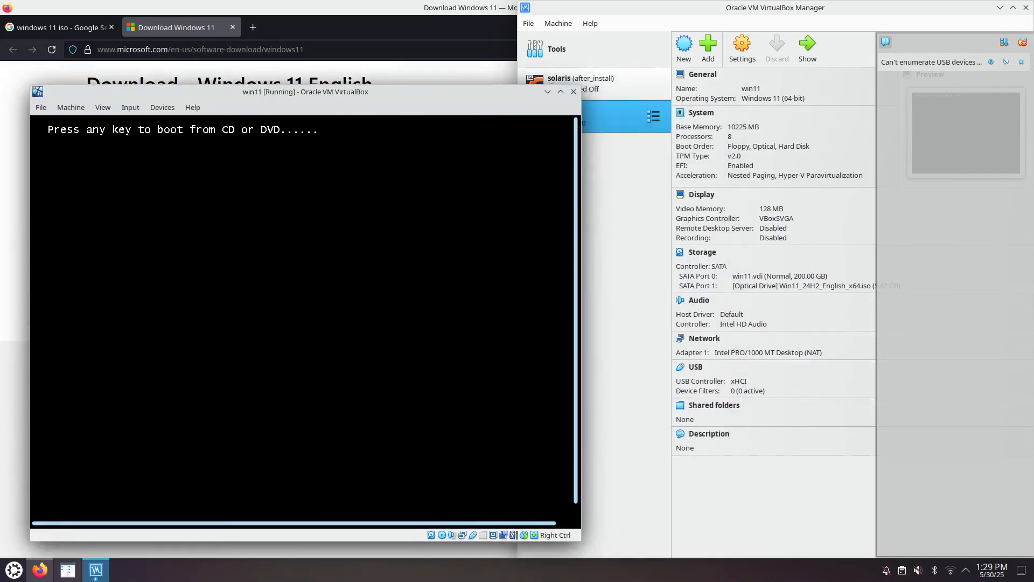
pyautogui.press('Return')
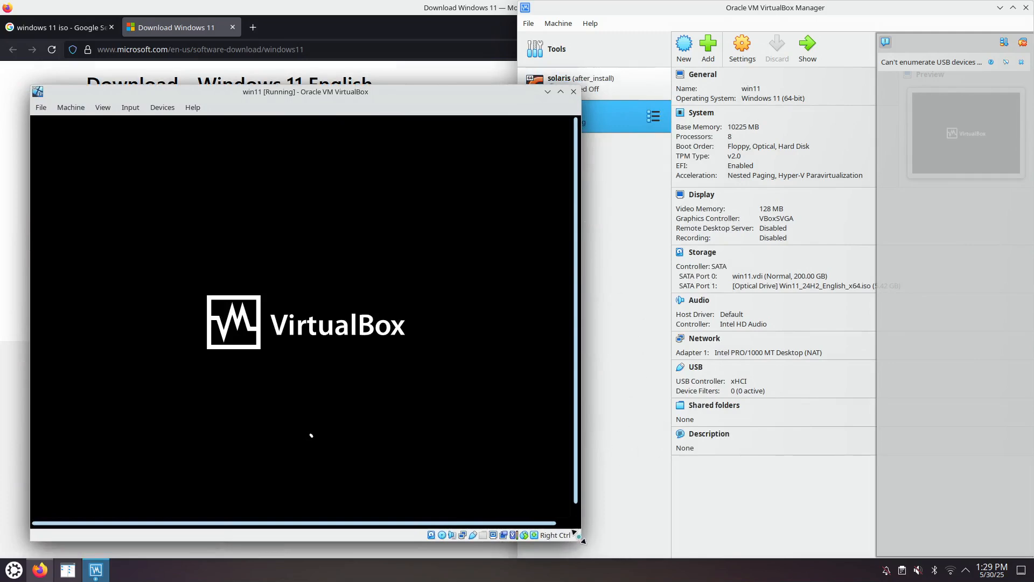
pyautogui.moveTo(583, 541); pyautogui.dragTo(636, 551)
pyautogui.moveTo(517, 93); pyautogui.dragTo(487, 77)
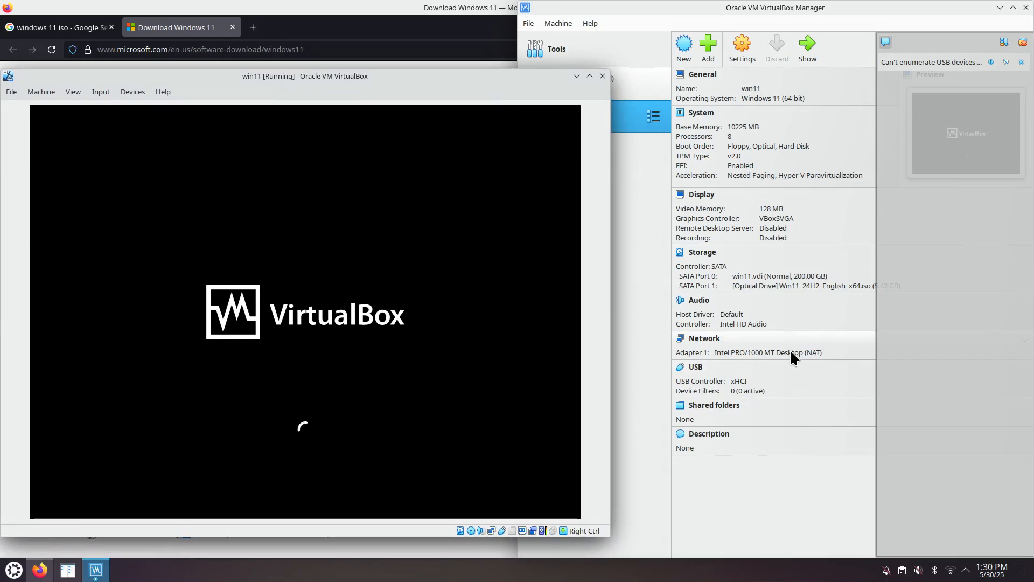
# Step: Review the win11 machine's General, System, Display, Storage, Audio and Network settings, including the advanced adapter options, without changing anything
pyautogui.click(738, 54)
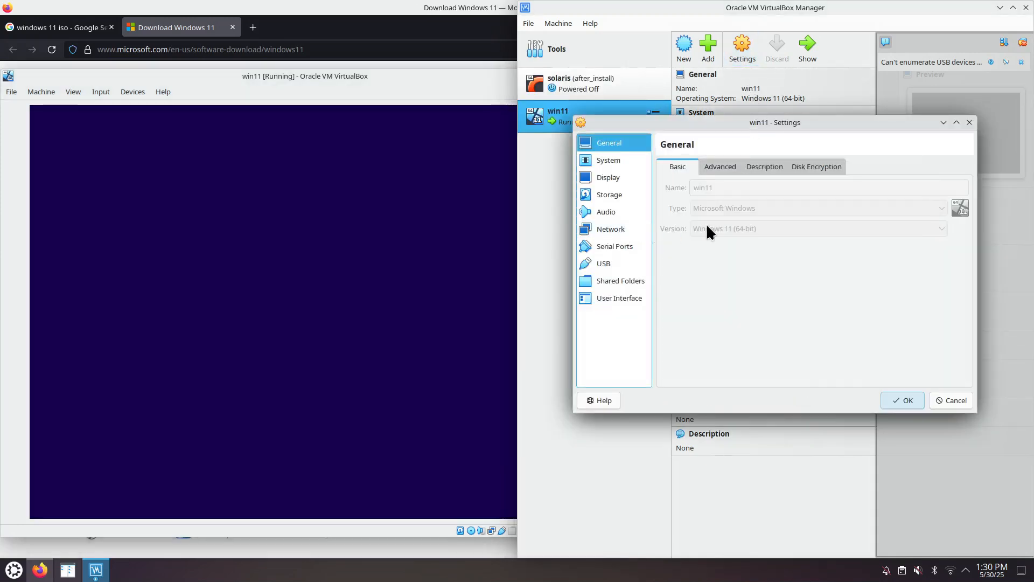
pyautogui.click(718, 168)
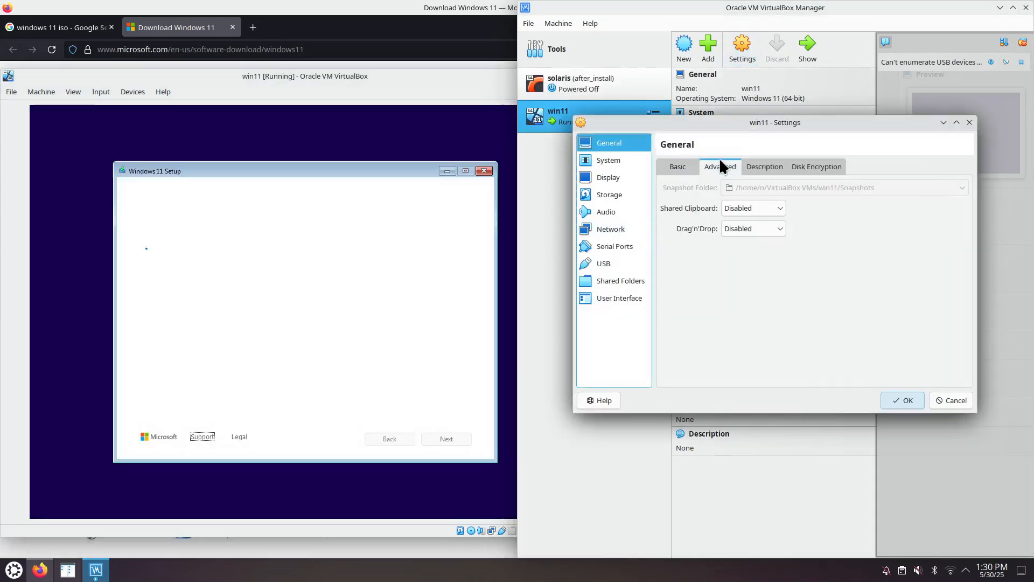
pyautogui.click(763, 166)
pyautogui.click(803, 169)
pyautogui.click(607, 158)
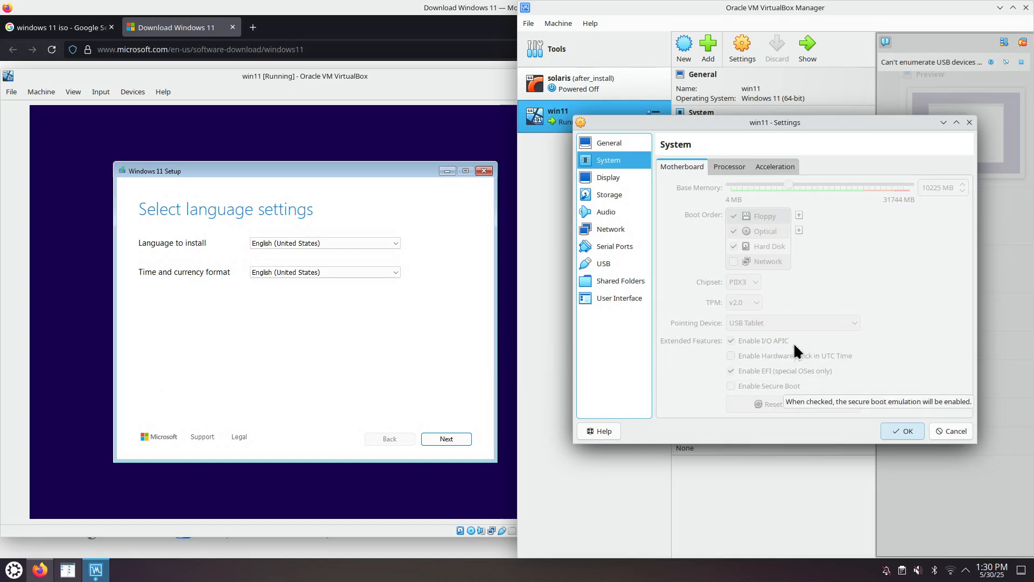
pyautogui.click(615, 178)
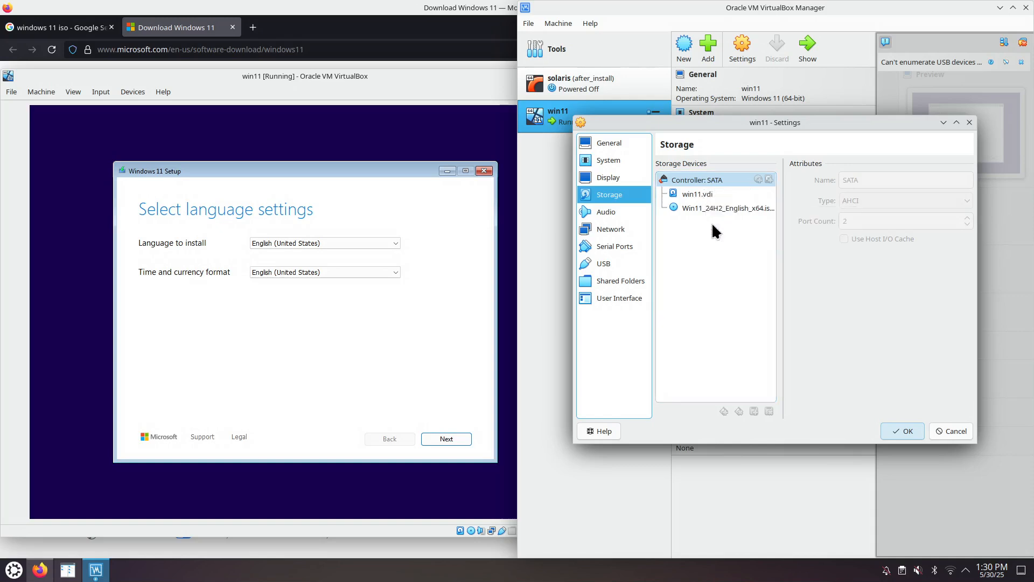
pyautogui.click(623, 211)
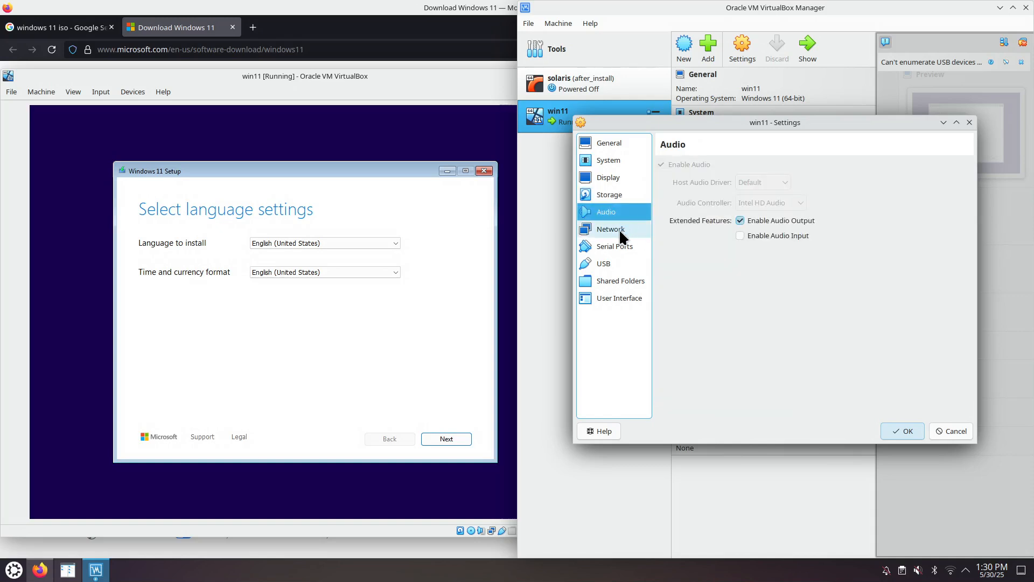
pyautogui.click(619, 228)
pyautogui.click(678, 241)
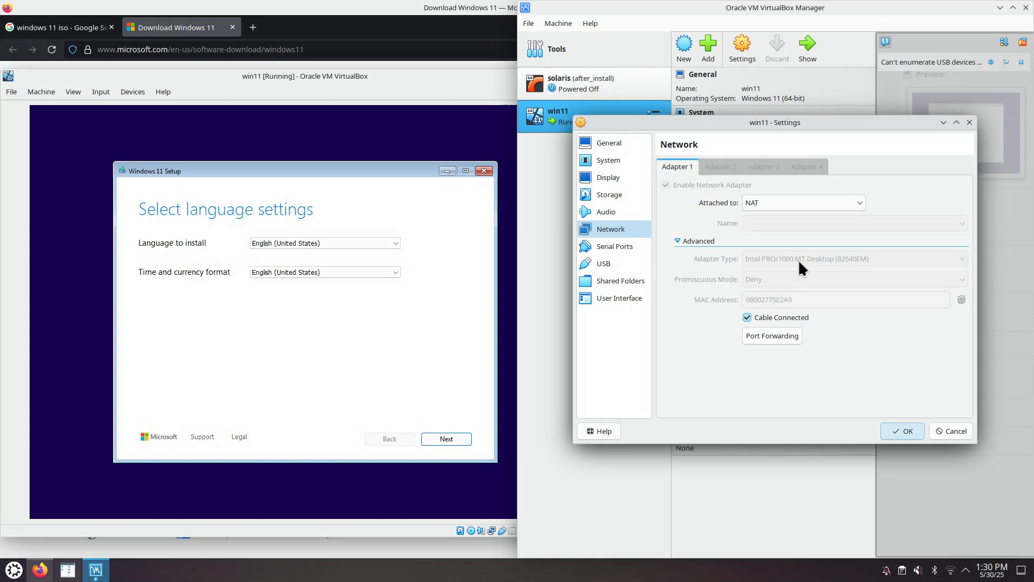
pyautogui.click(969, 123)
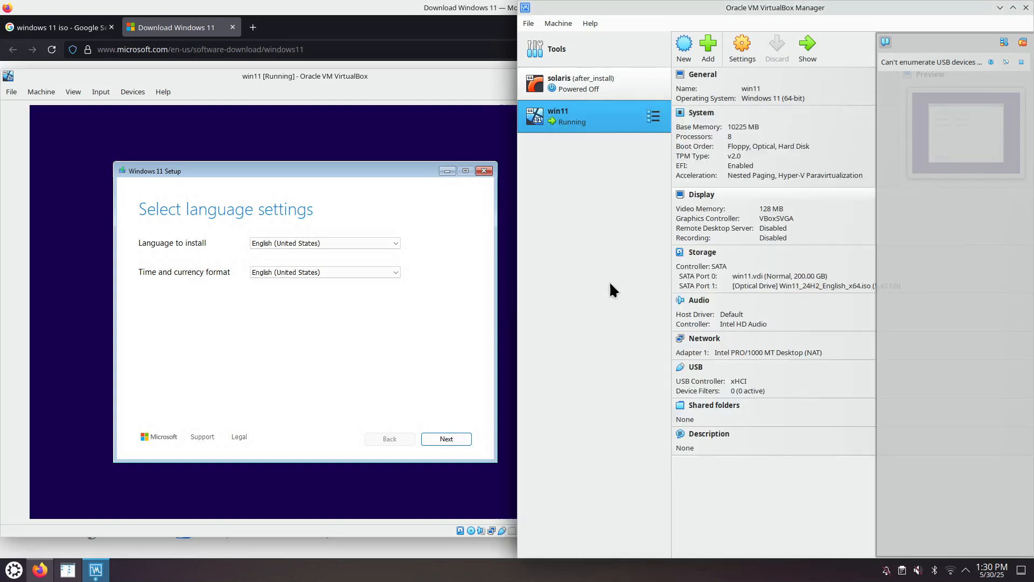
# Step: Accept the English (United States) language and US keyboard, and choose to install Windows 11, agreeing that everything will be deleted
pyautogui.click(447, 439)
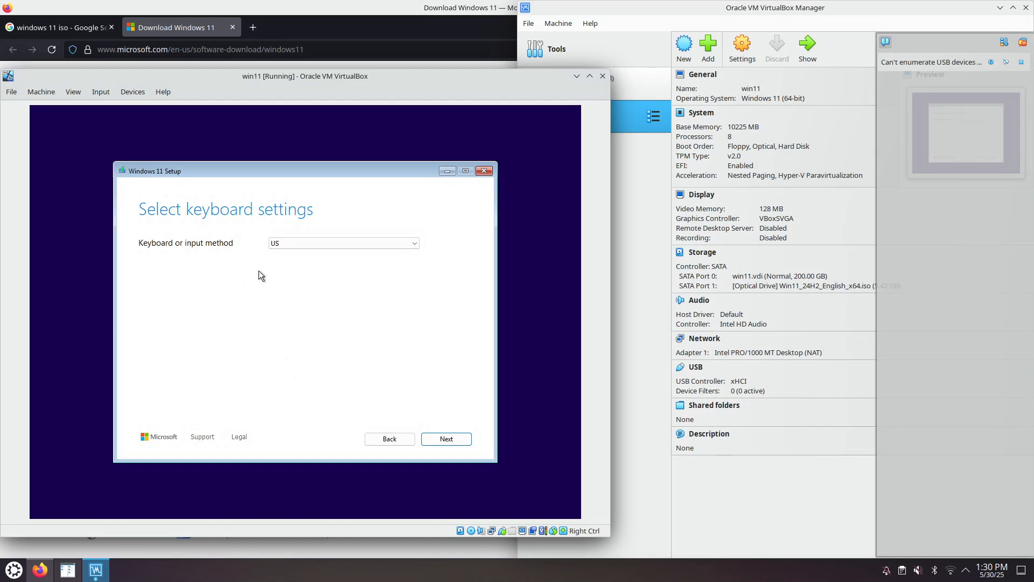
pyautogui.click(446, 438)
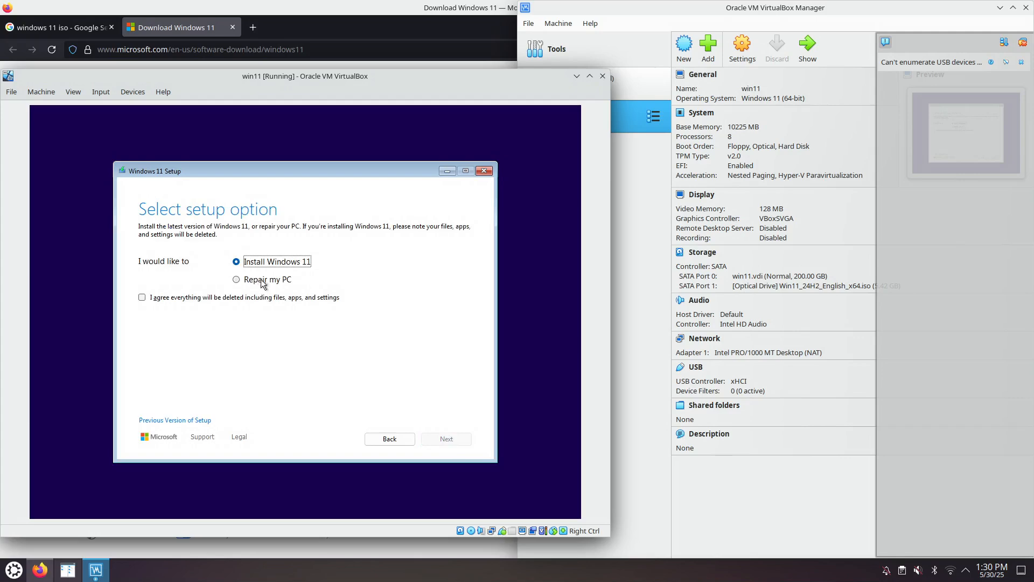
pyautogui.click(301, 300)
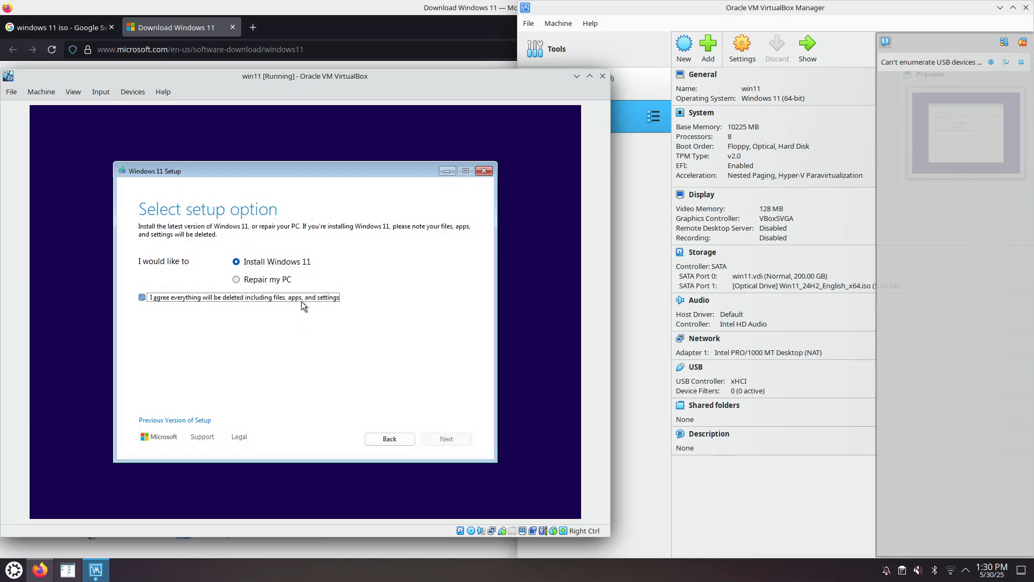
pyautogui.click(437, 439)
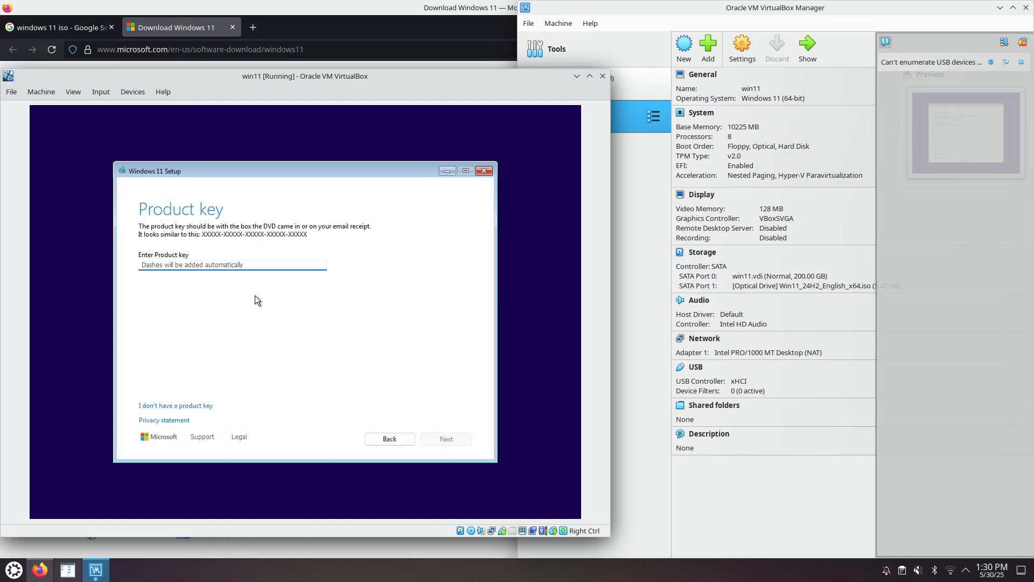
# Step: Continue Windows Setup without a product key and select the Windows 11 Pro image
pyautogui.click(195, 407)
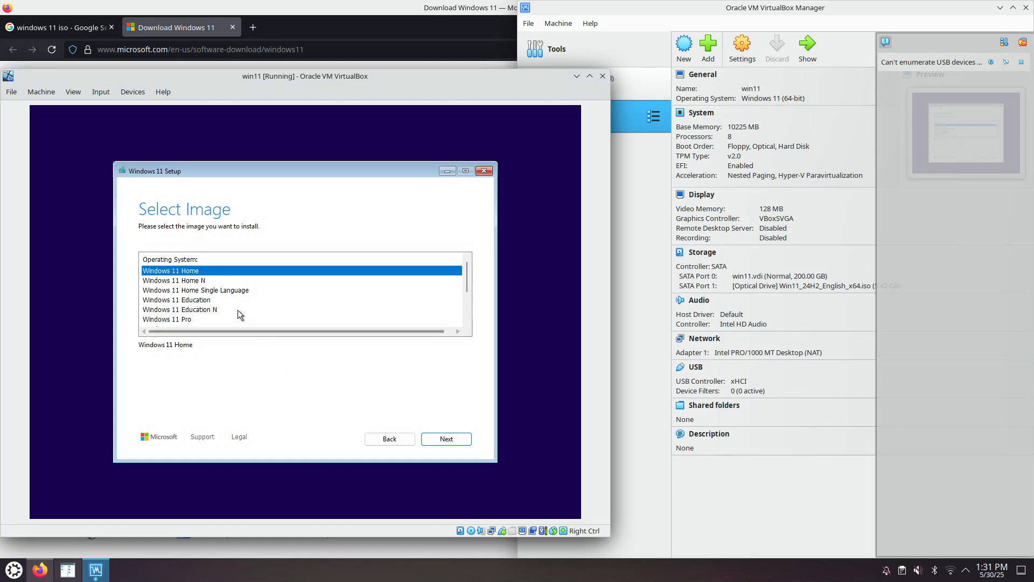
pyautogui.click(181, 320)
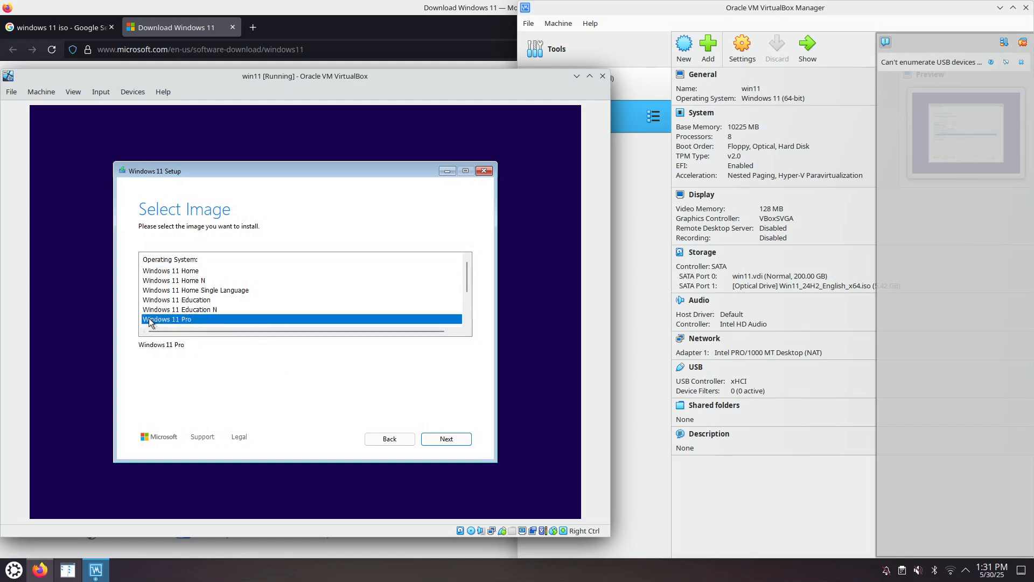
pyautogui.click(443, 439)
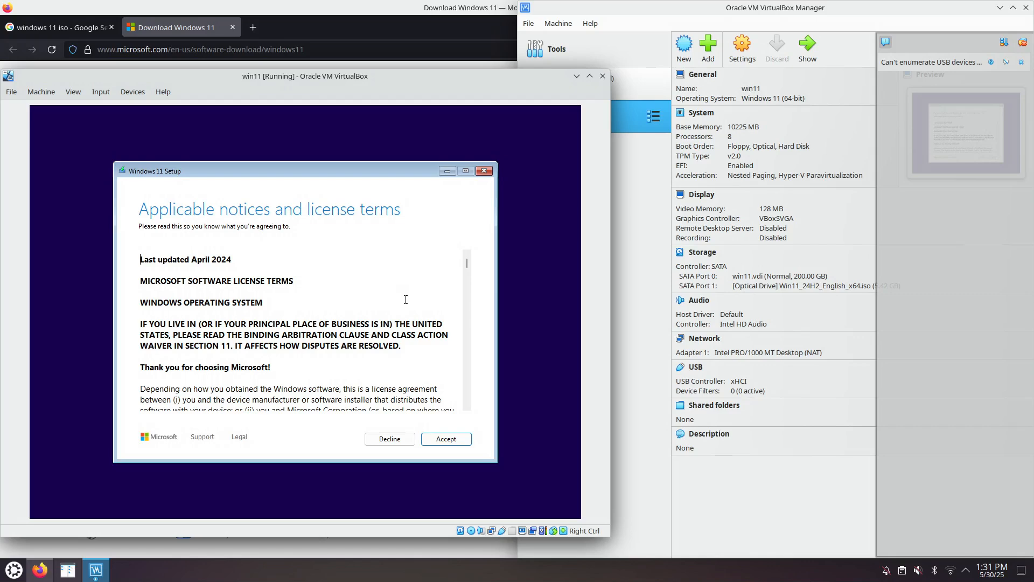
# Step: Accept the license terms and start the installation on the unallocated space of Disk 0
pyautogui.click(446, 439)
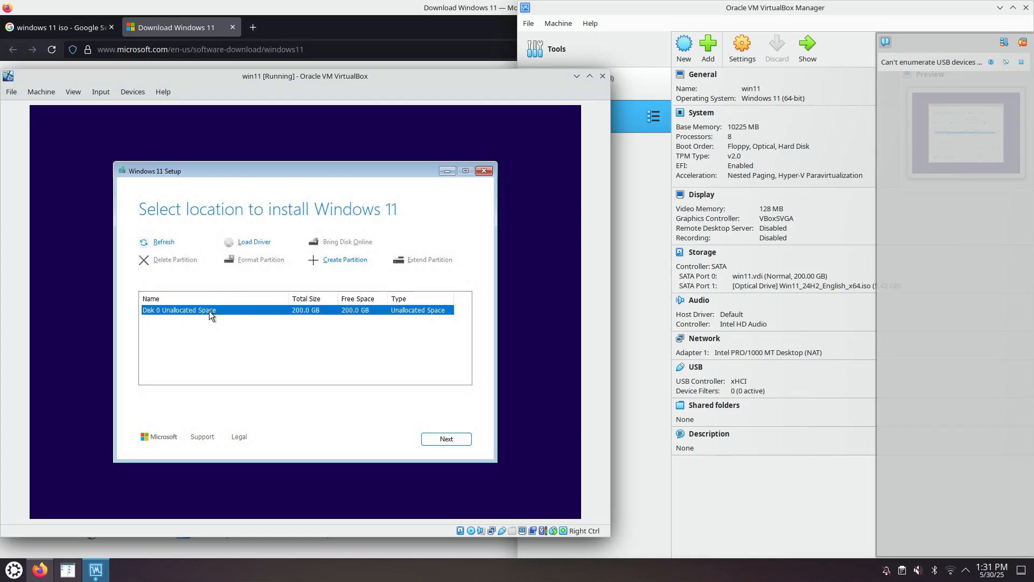
pyautogui.click(436, 439)
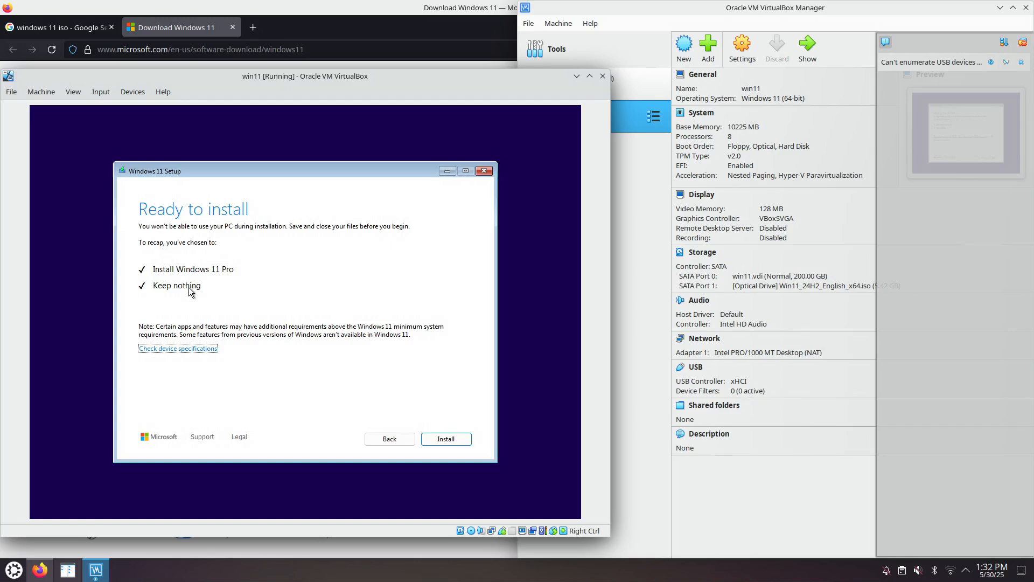
pyautogui.click(445, 439)
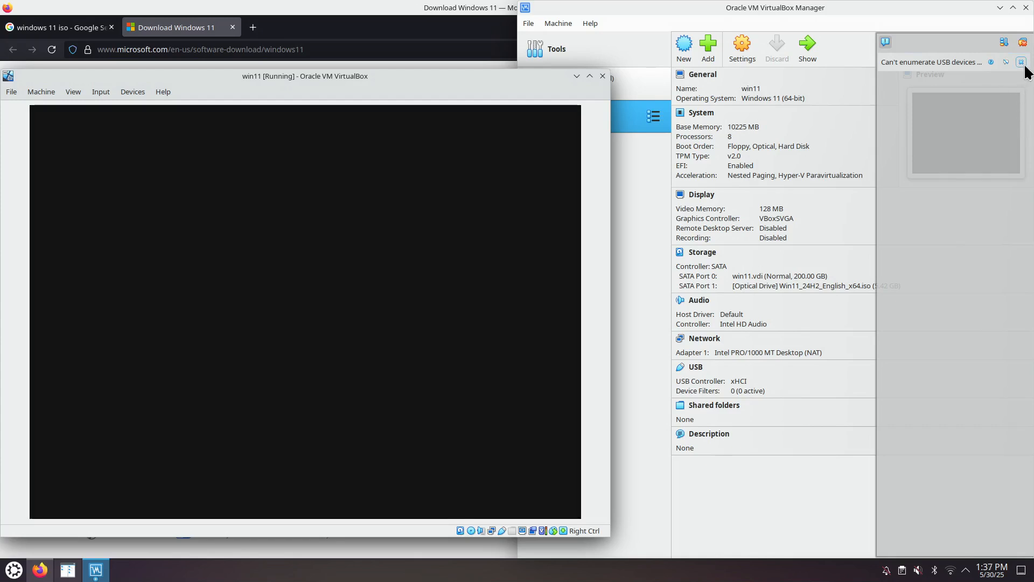
# Step: Dismiss the USB devices notification in the VirtualBox Manager and look at the win11 machine's System settings
pyautogui.click(1022, 62)
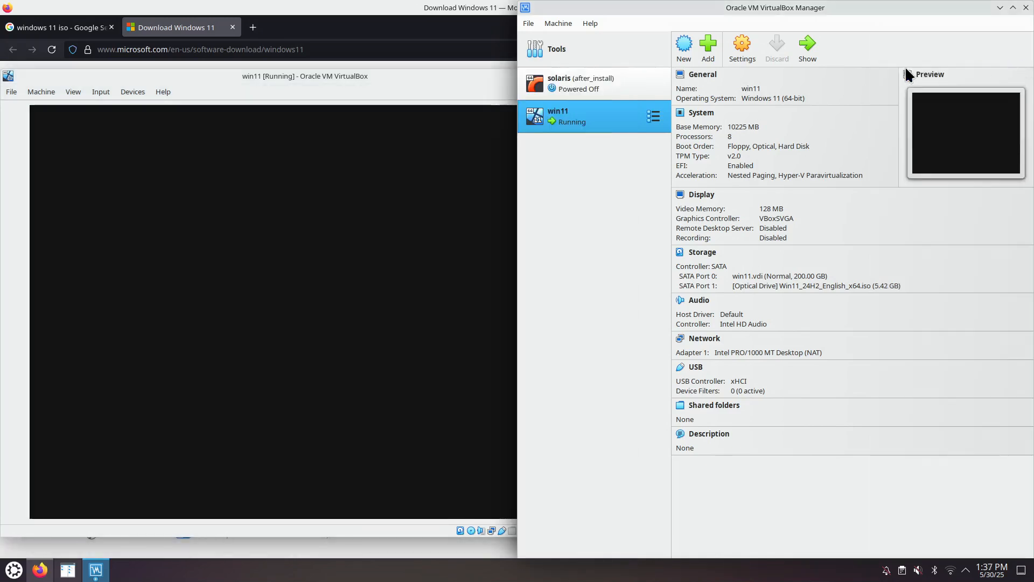
pyautogui.click(741, 47)
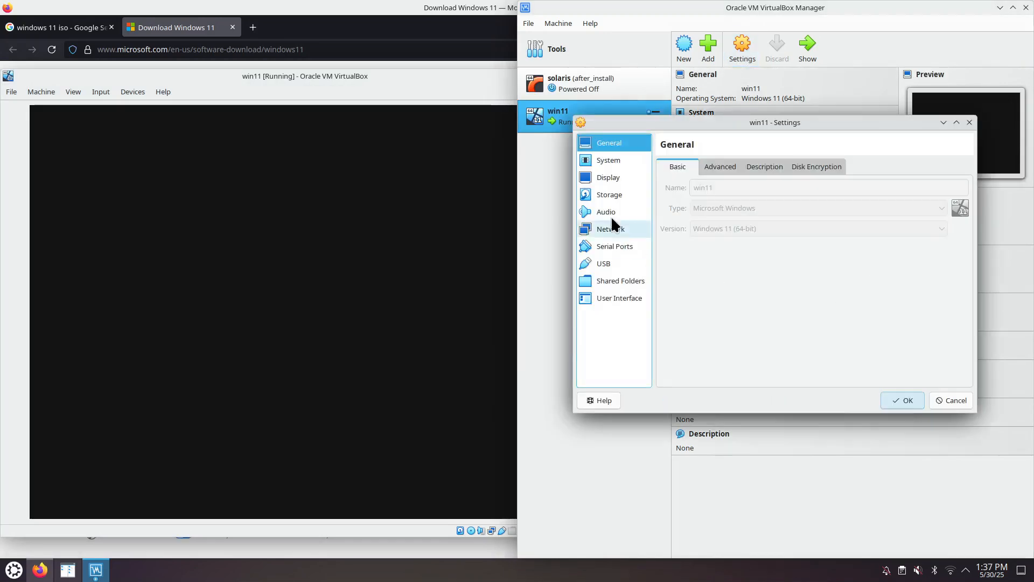
pyautogui.click(613, 160)
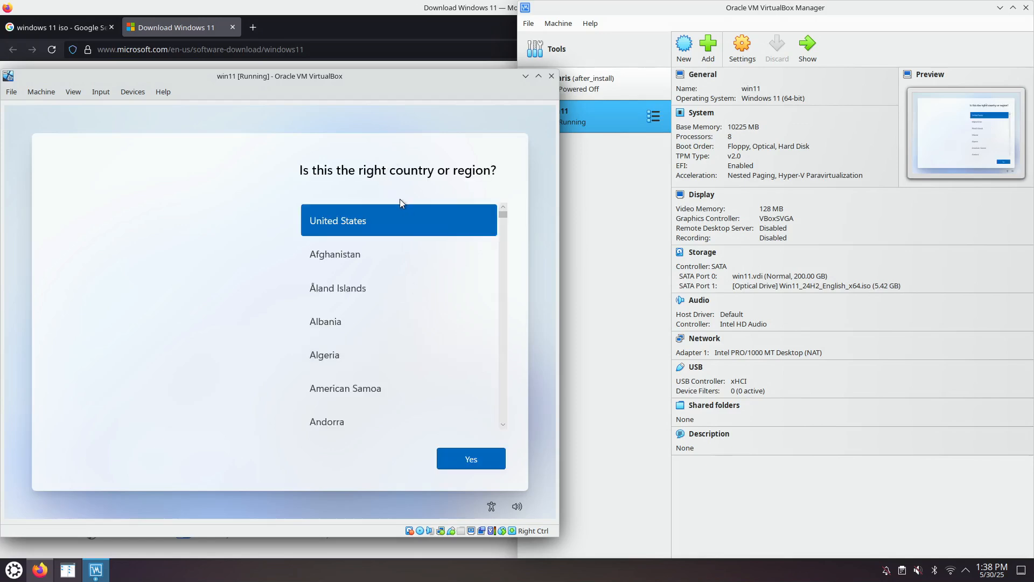
# Step: Confirm United States as the region and US as the keyboard layout, skipping a second layout
pyautogui.click(473, 464)
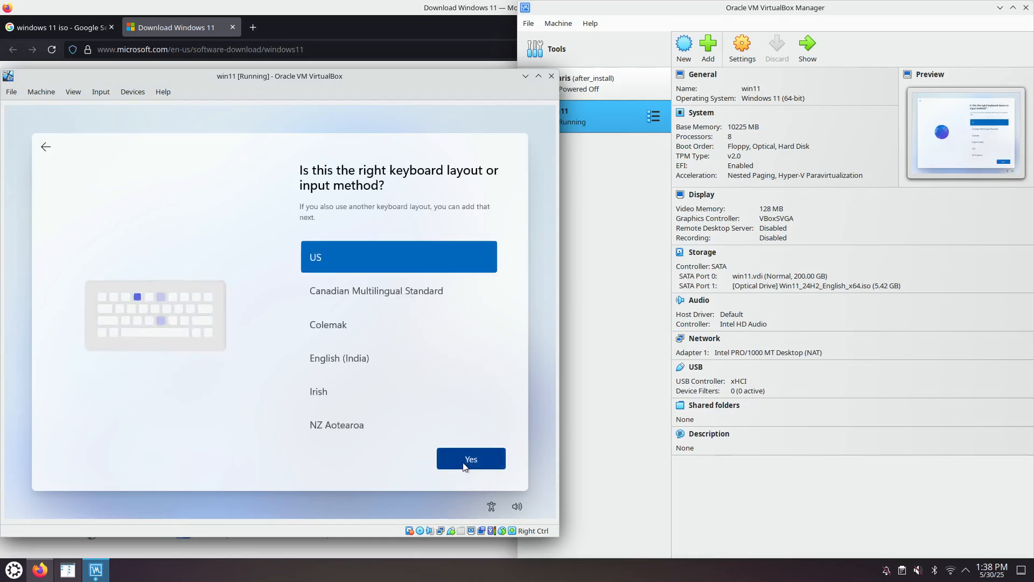
pyautogui.click(463, 462)
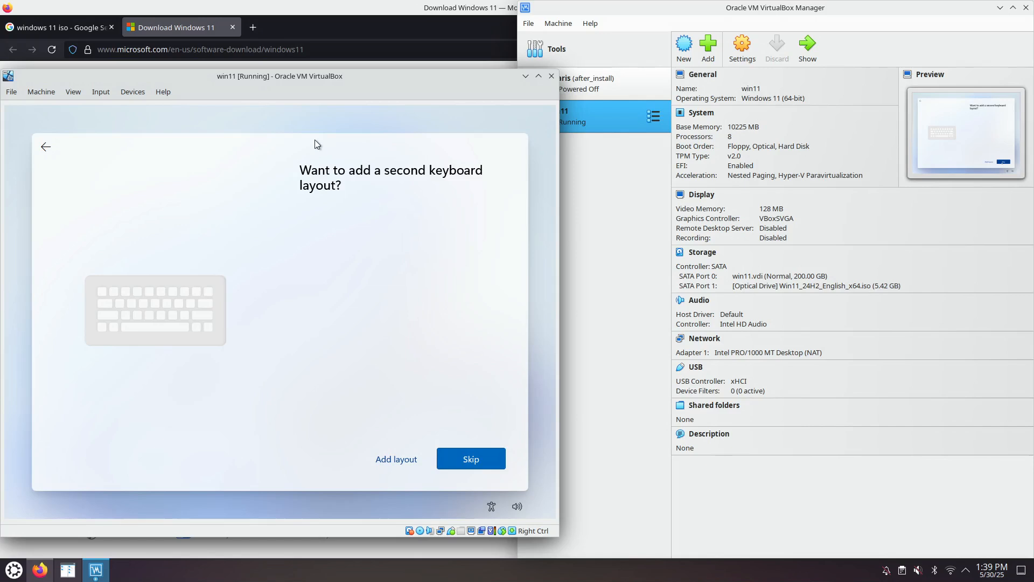
pyautogui.click(476, 458)
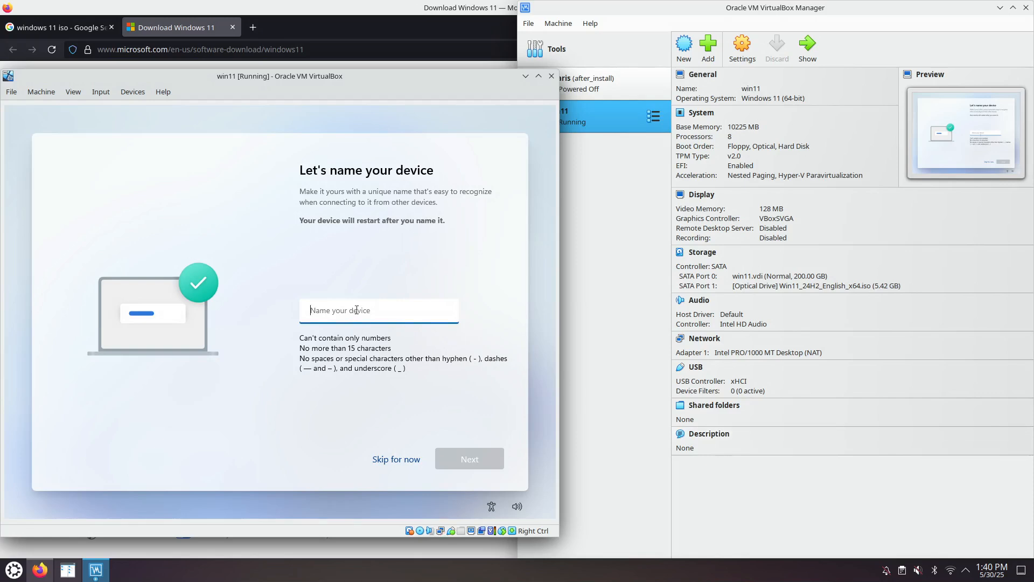
# Step: Name the device win11 and choose to set it up for personal use
pyautogui.write('win11')
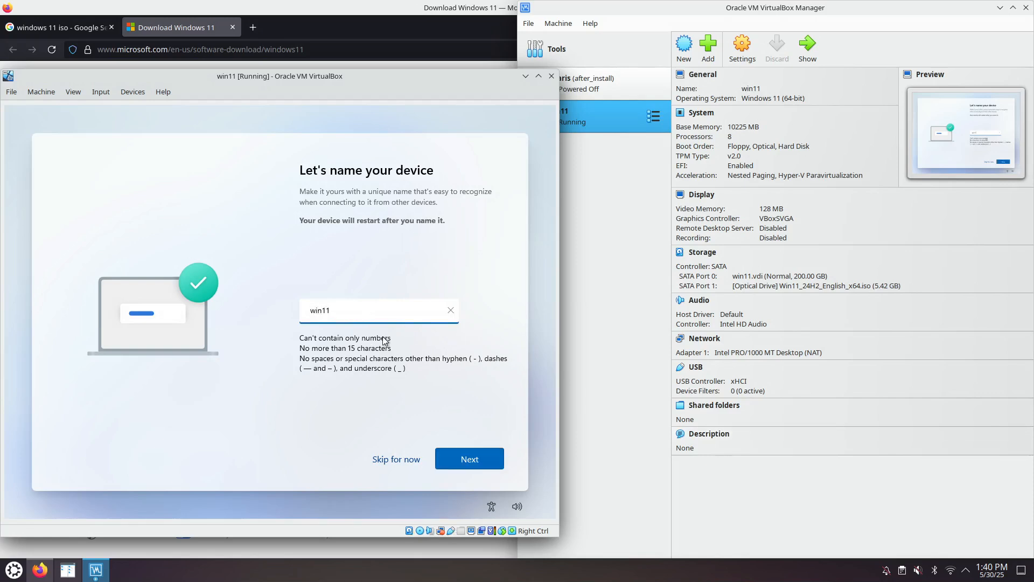
pyautogui.click(467, 460)
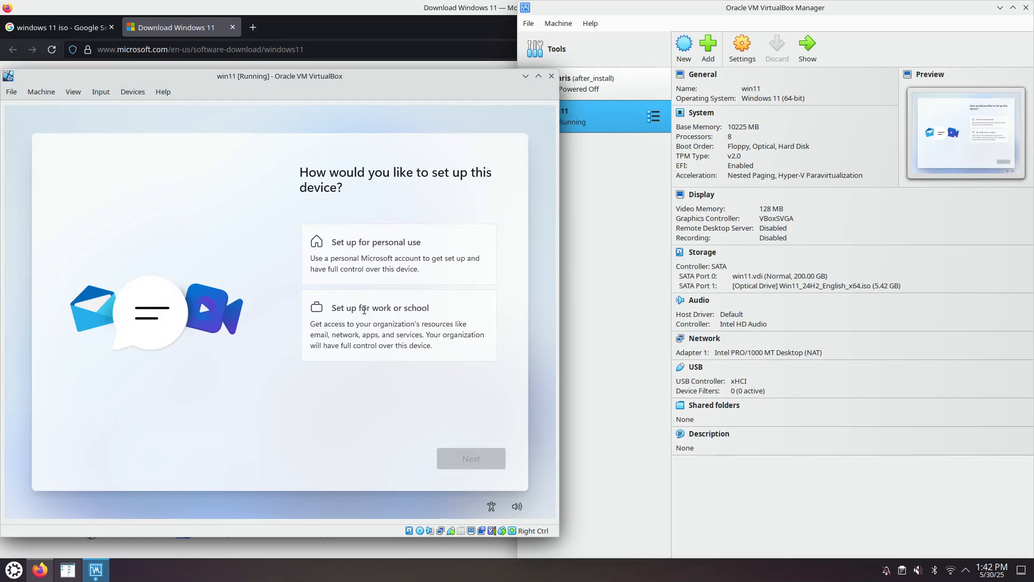
pyautogui.click(382, 342)
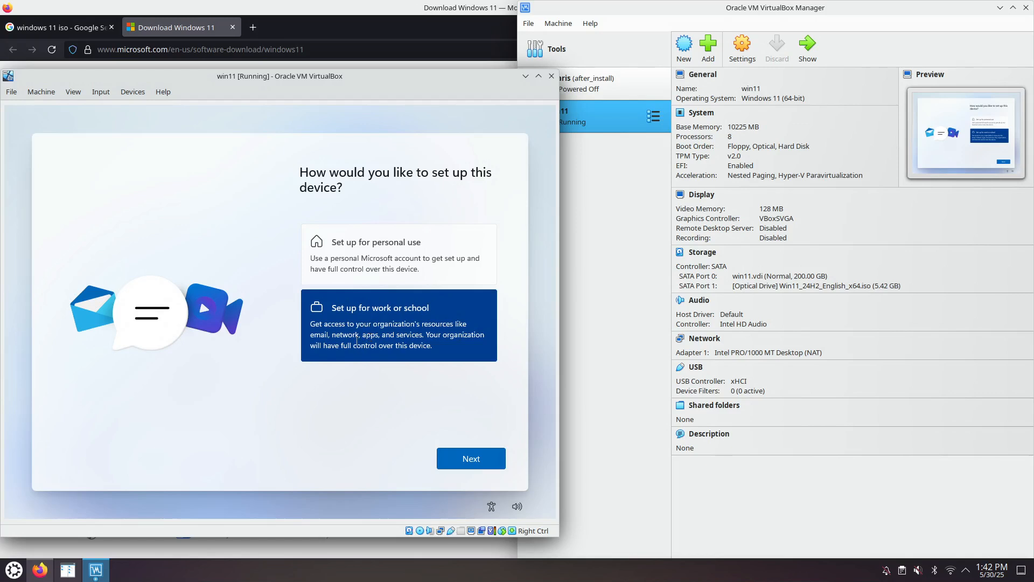
pyautogui.click(379, 254)
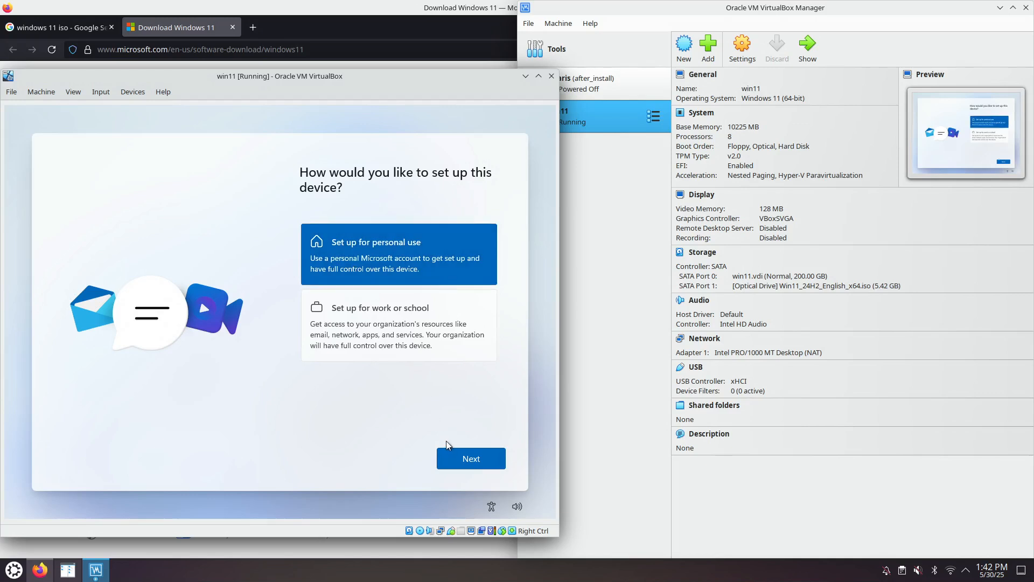
pyautogui.click(465, 458)
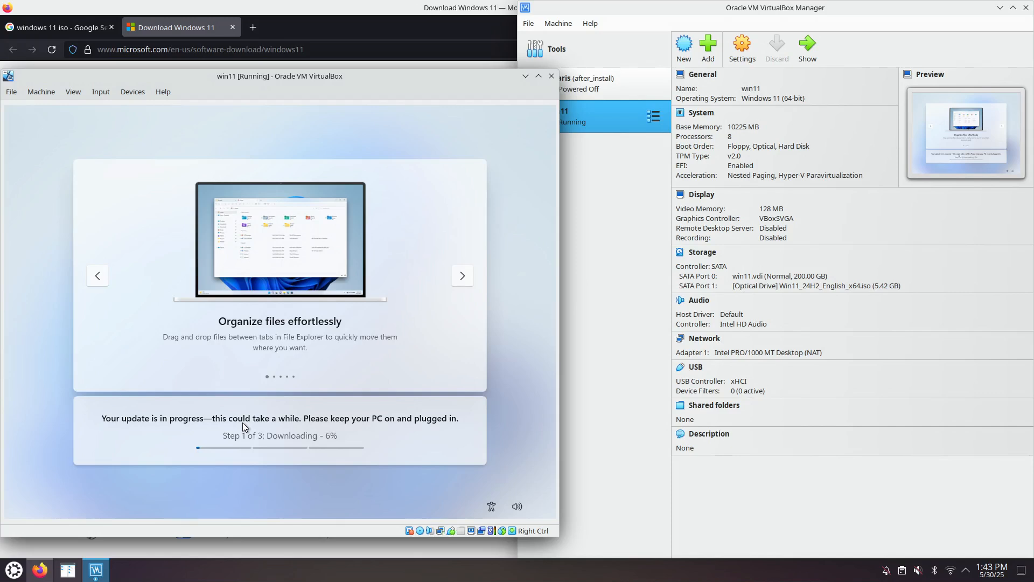
pyautogui.click(329, 31)
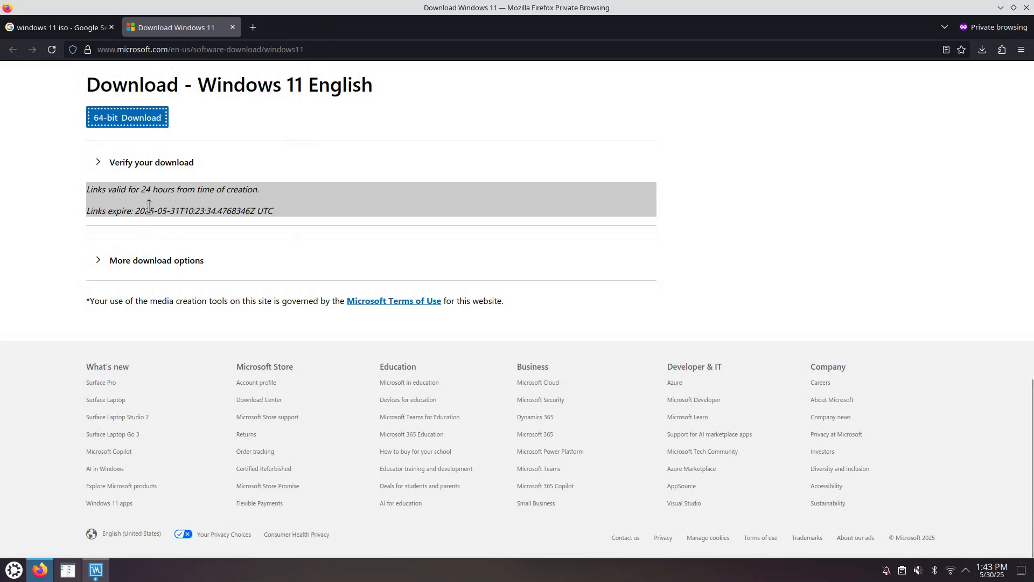
pyautogui.scroll(2, 149, 206)
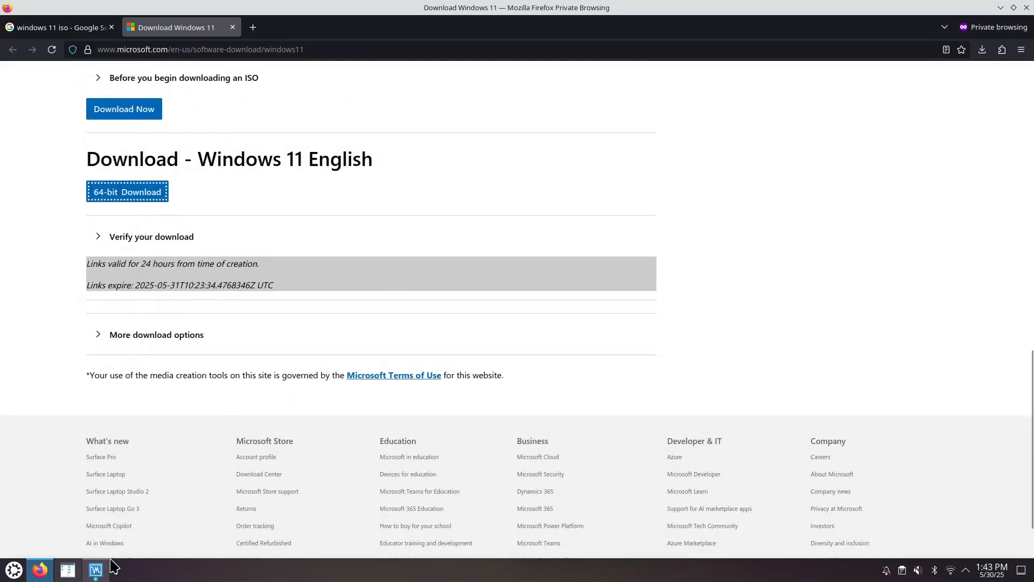
pyautogui.click(96, 570)
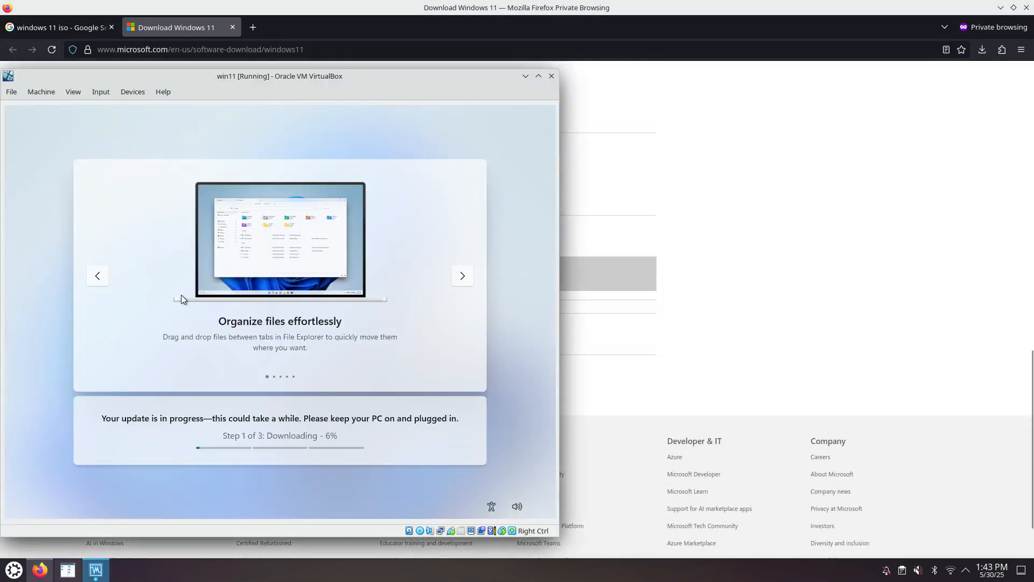
# Step: Check which disk image is mounted in the win11 machine's optical drive, without changing it
pyautogui.click(133, 91)
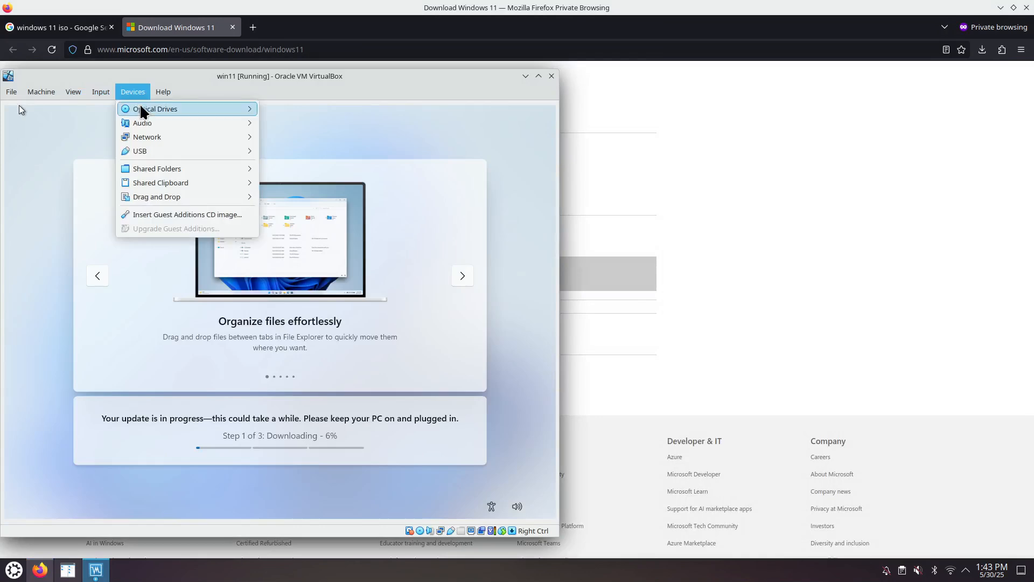
pyautogui.moveTo(144, 112)
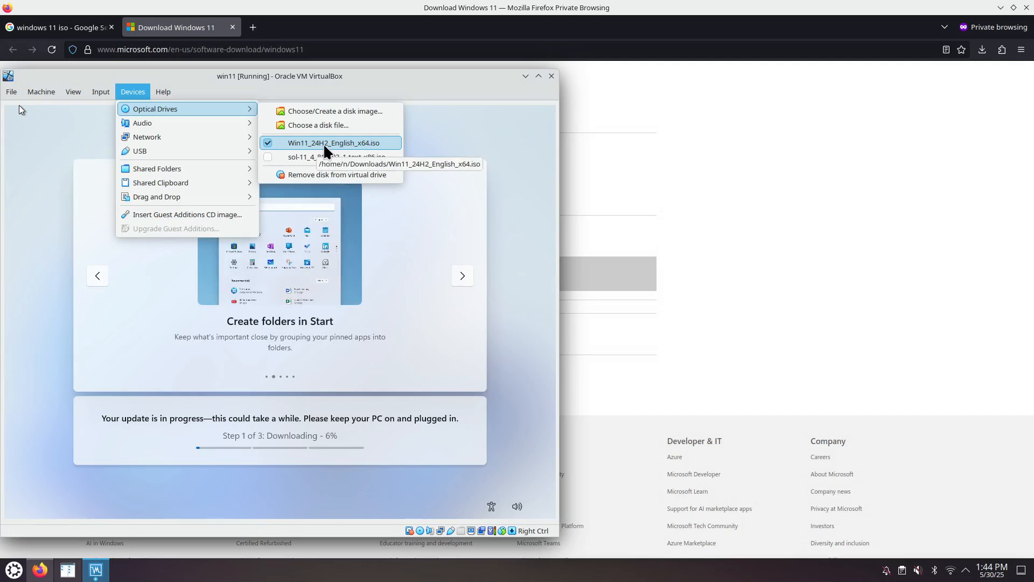
pyautogui.click(307, 96)
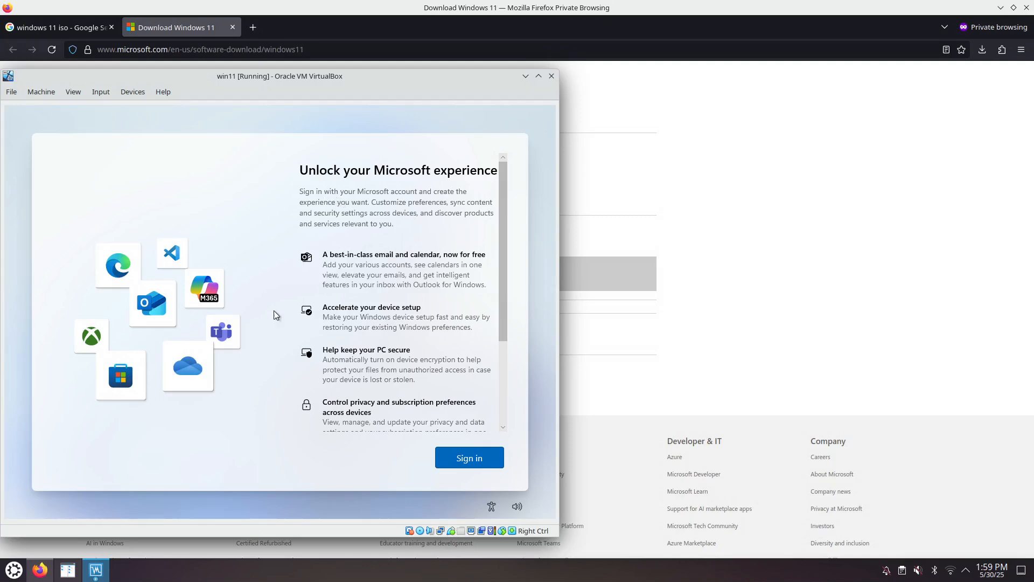
# Step: Open a command prompt over the Microsoft sign-in page and run oobe\BypassNRO.cmd to try skipping the online account requirement
pyautogui.scroll(-3, 451, 334)
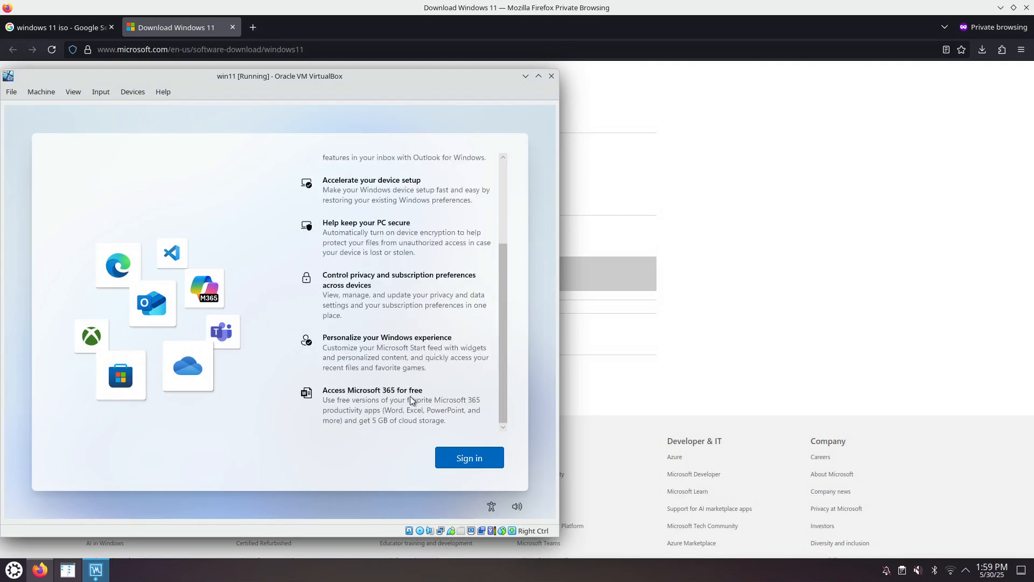
pyautogui.scroll(3, 409, 392)
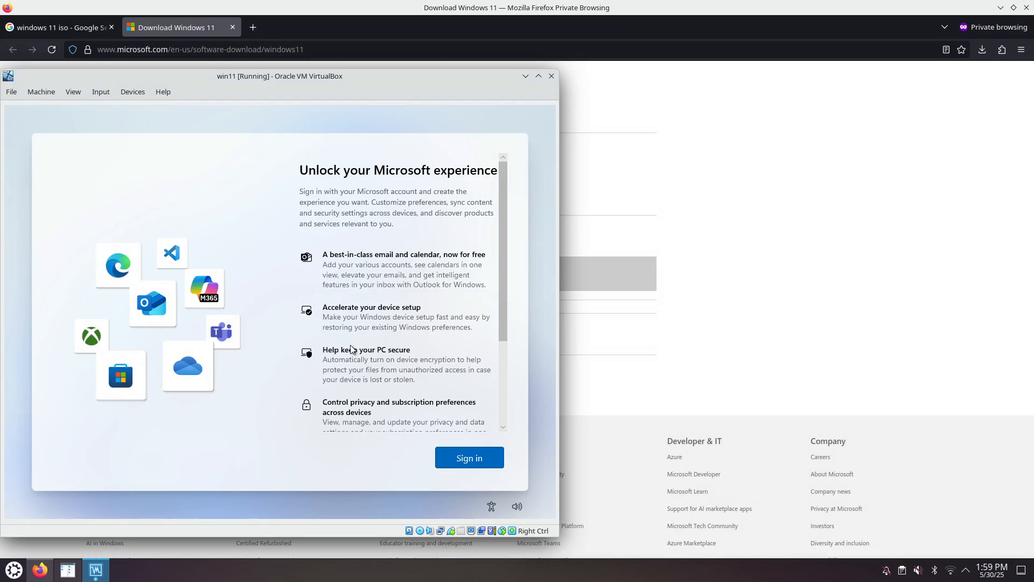
pyautogui.hotkey('shift', 'F10')
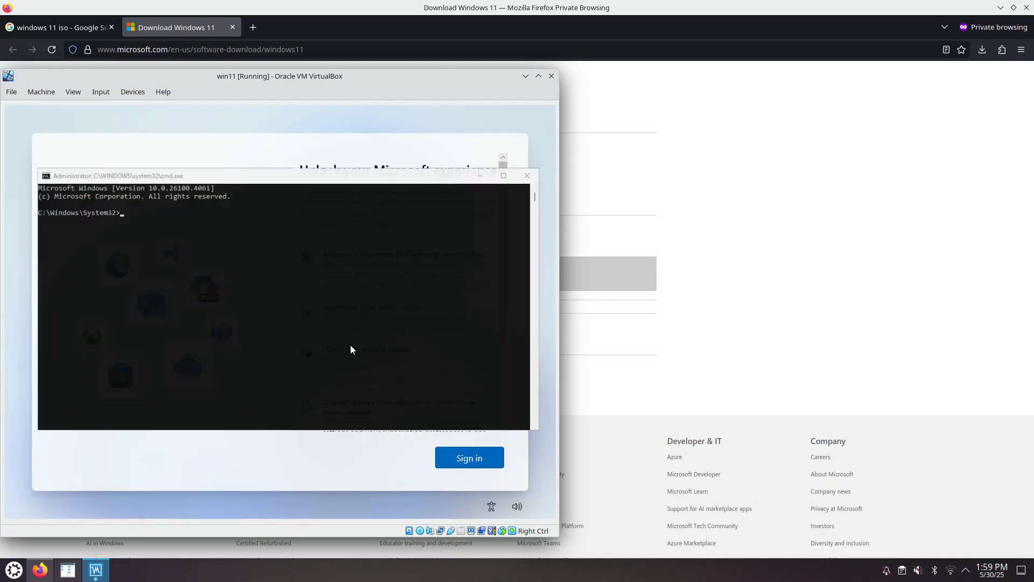
pyautogui.click(192, 217)
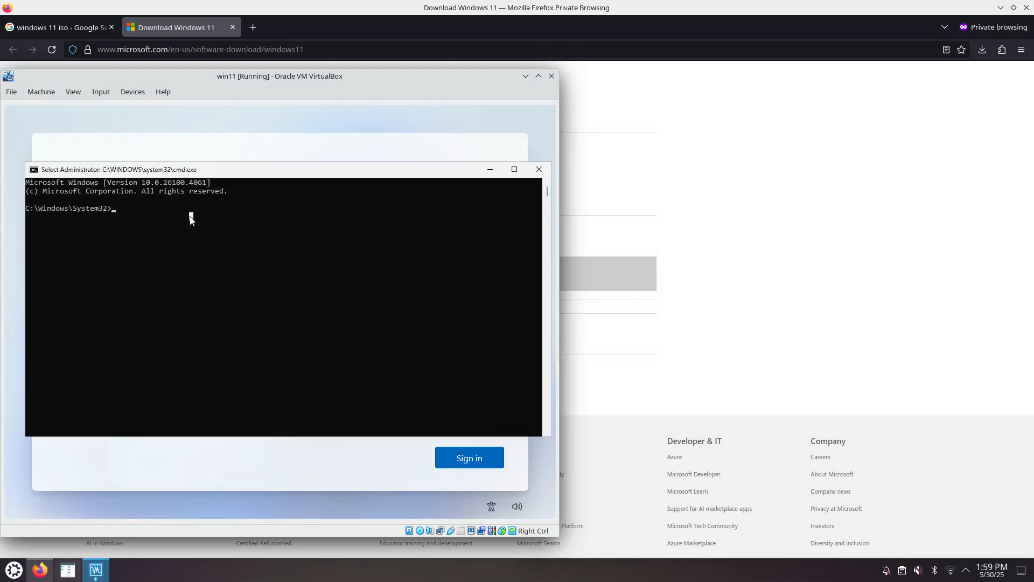
pyautogui.write('oobe')
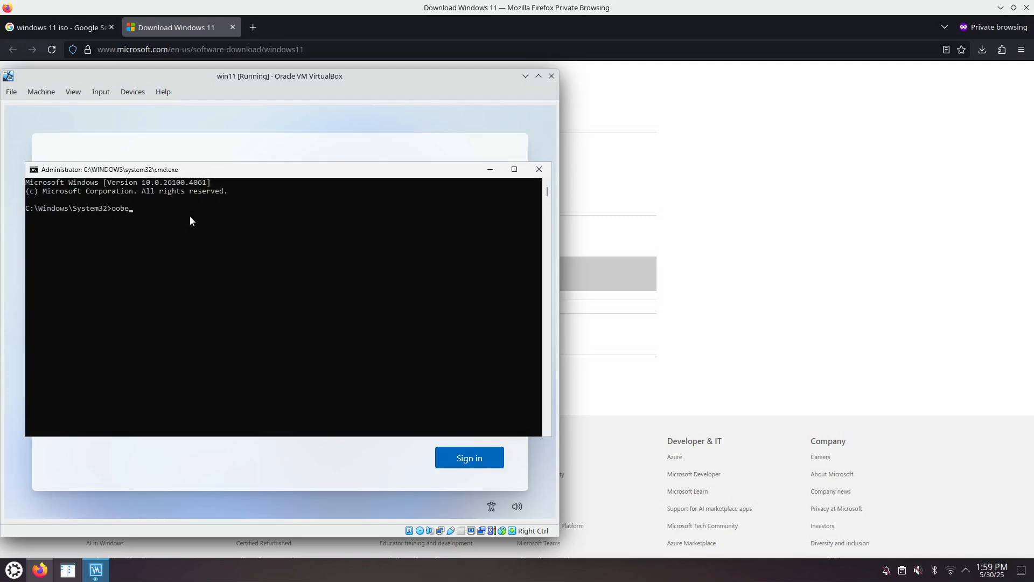
pyautogui.write('\\BypassNRO.cmd')
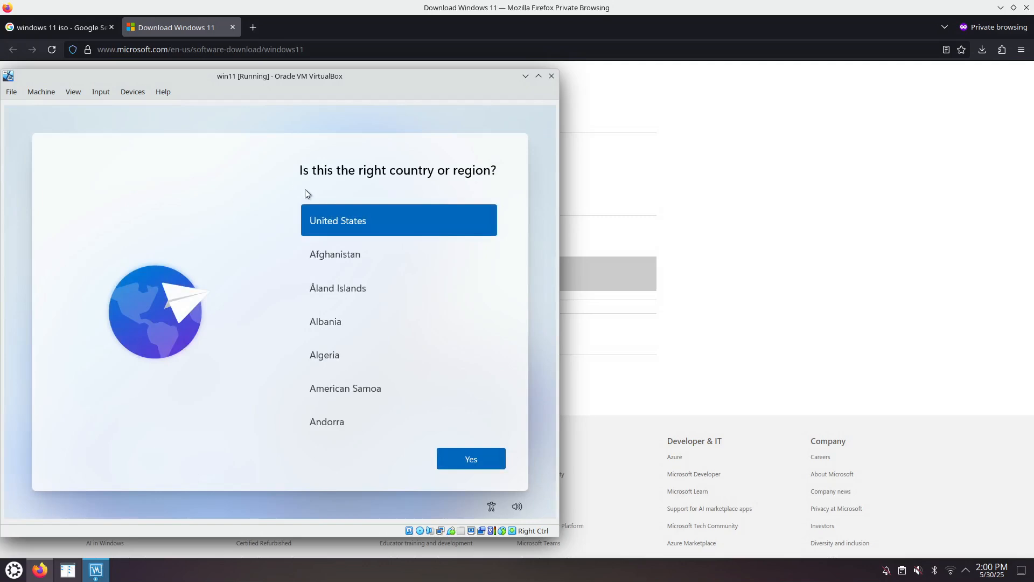
# Step: Confirm United States as the region and US as the keyboard layout again, without adding a second layout
pyautogui.click(481, 461)
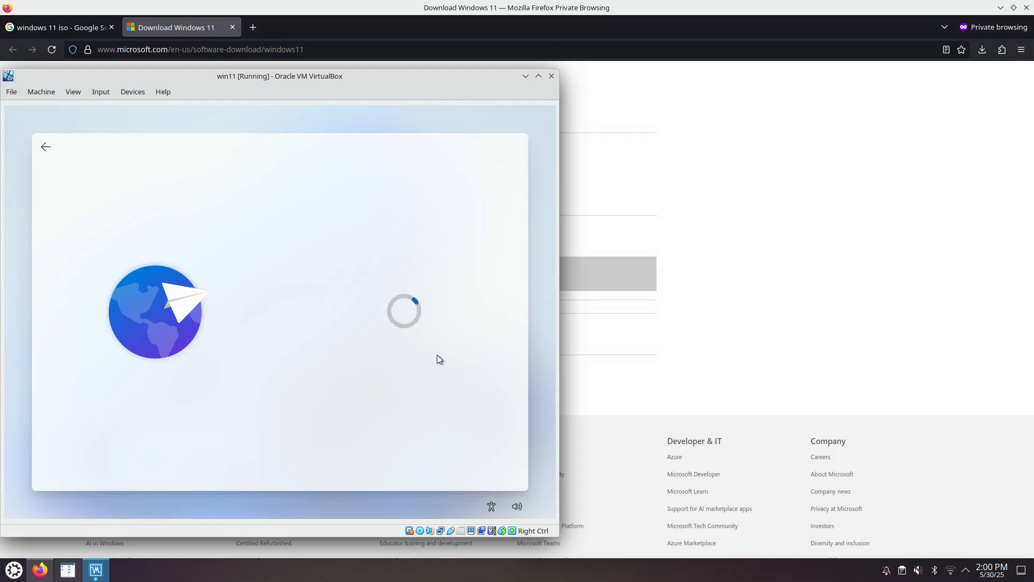
pyautogui.click(475, 460)
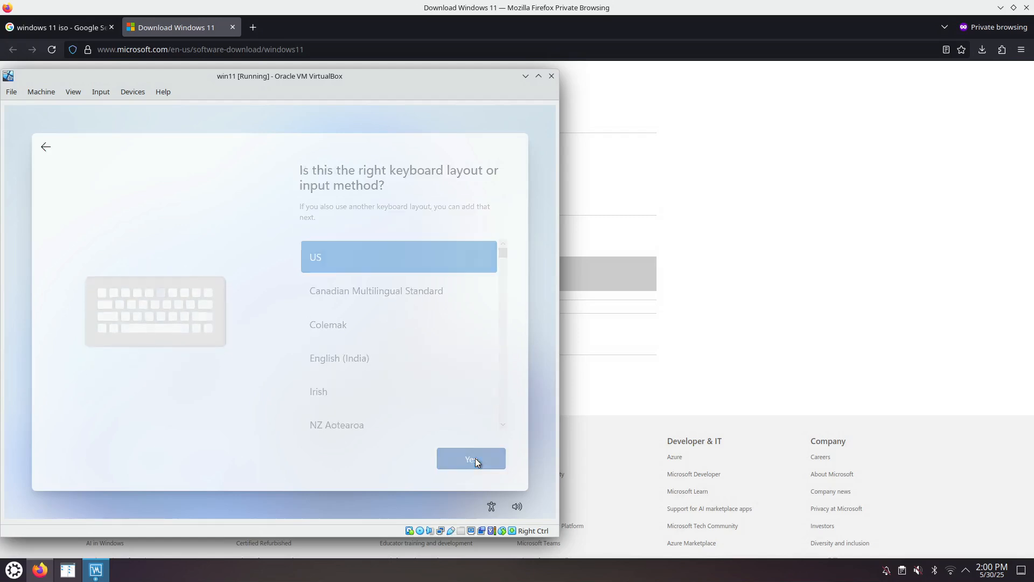
pyautogui.click(470, 462)
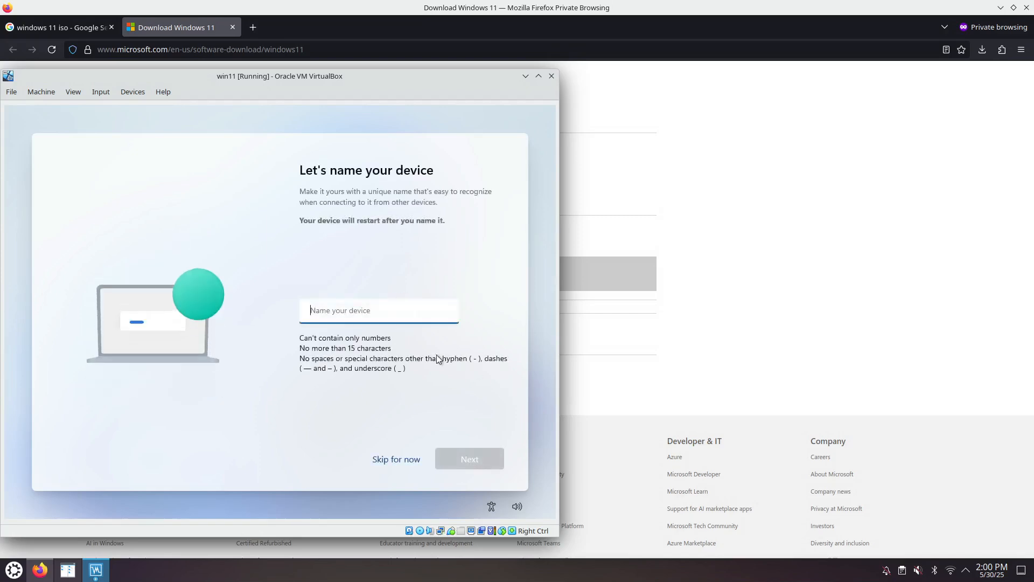
# Step: Name the device win11 again and choose the personal use setup
pyautogui.write('win11')
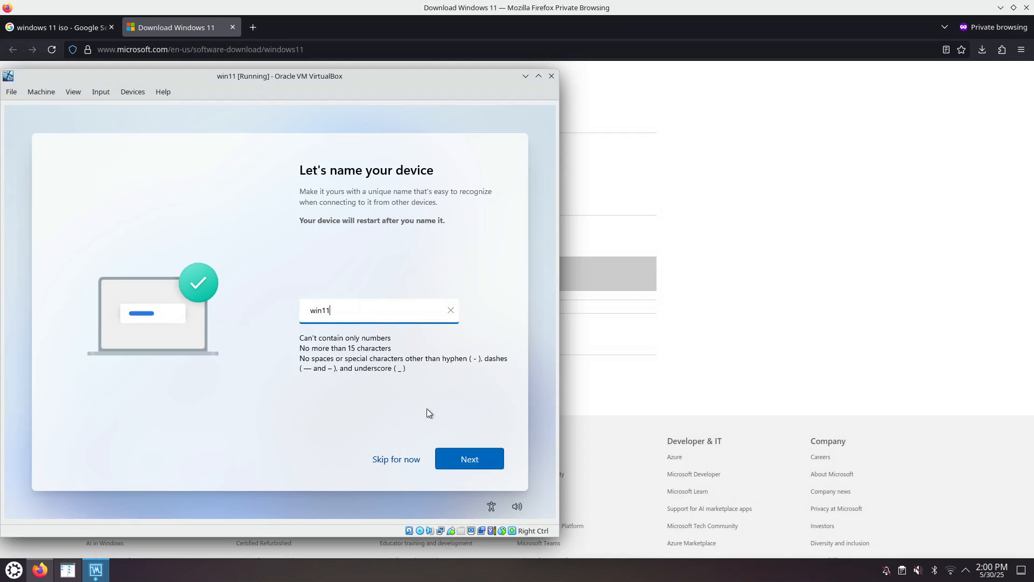
pyautogui.click(469, 463)
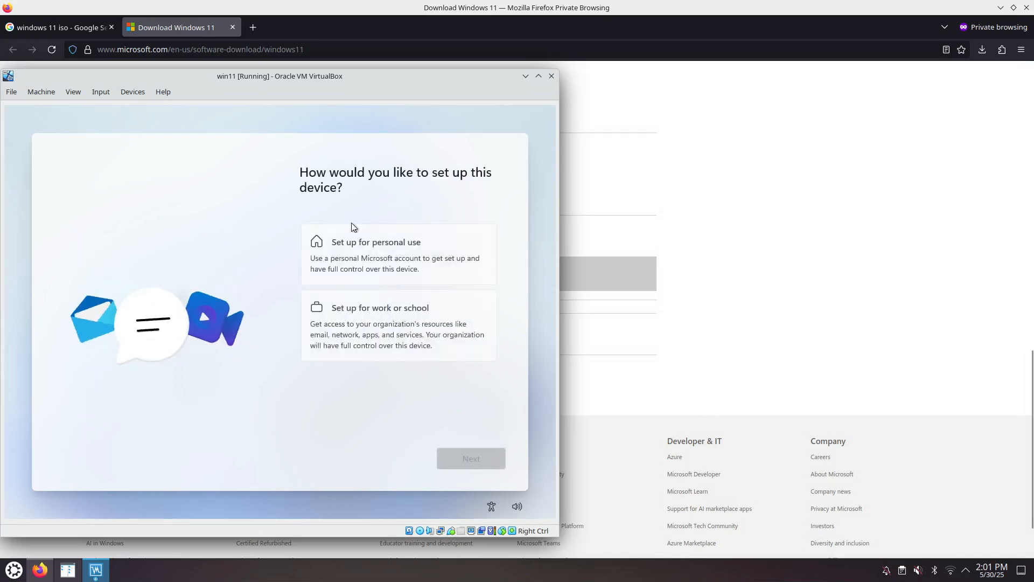
pyautogui.click(351, 249)
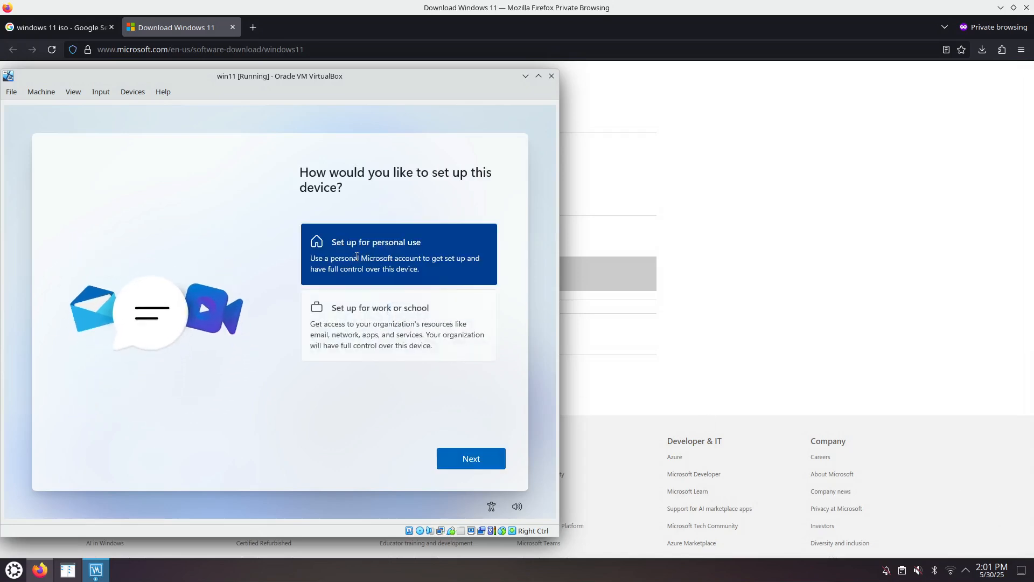
pyautogui.click(492, 459)
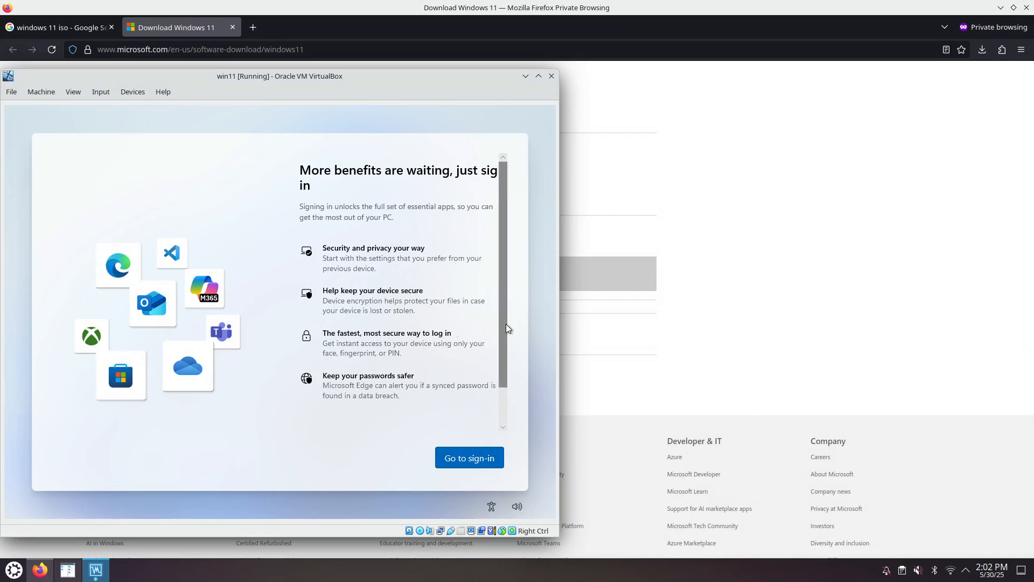
# Step: Look at the Microsoft account sign-in page and return to the choice of how to set up the device
pyautogui.moveTo(505, 328); pyautogui.dragTo(501, 299)
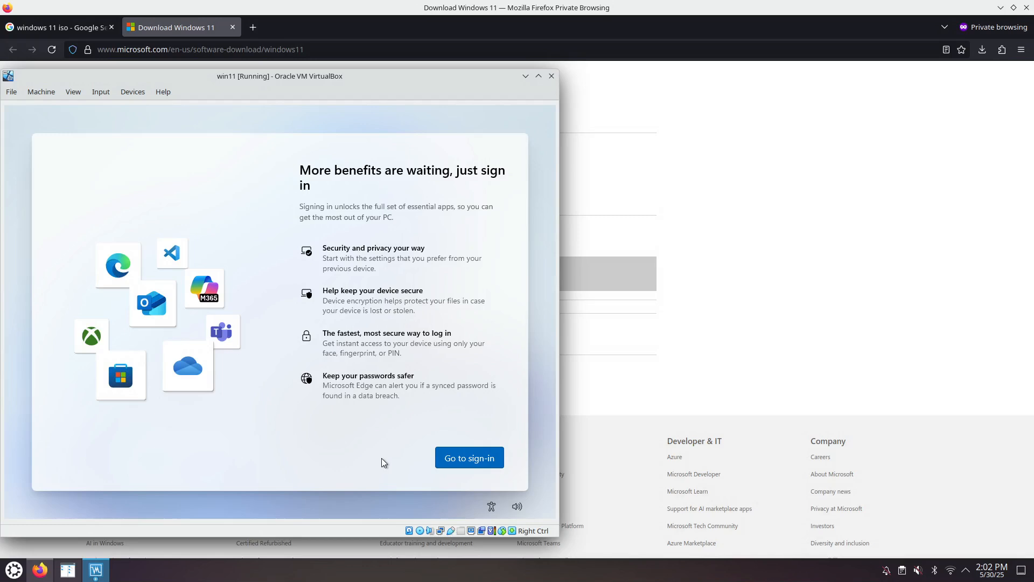
pyautogui.click(465, 462)
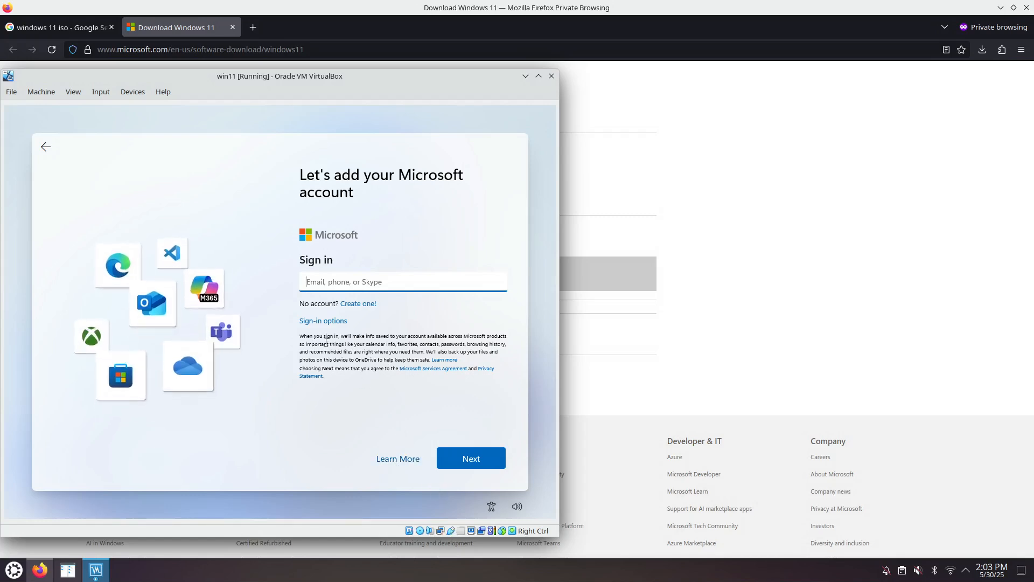
pyautogui.click(46, 147)
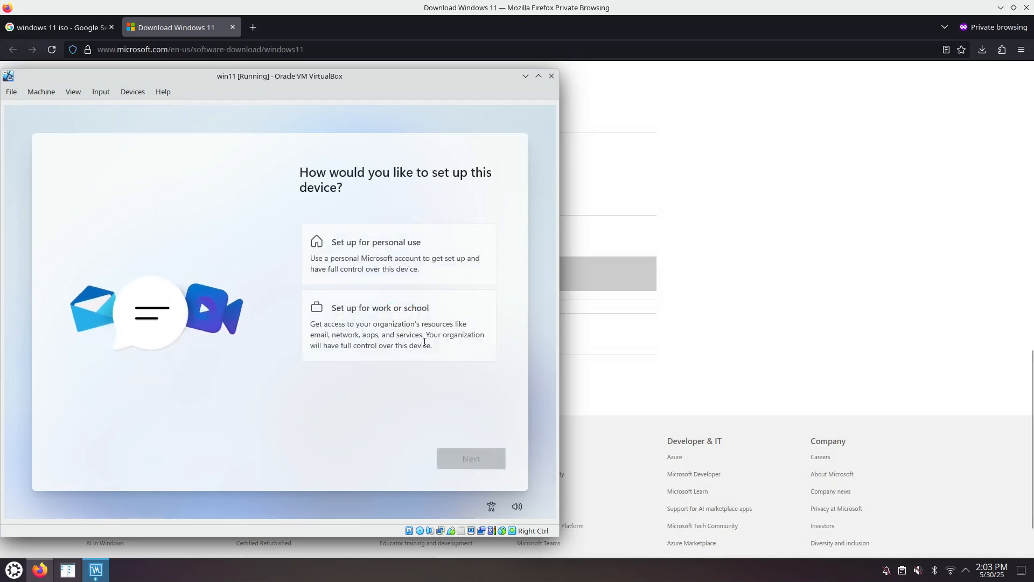
# Step: Choose the work or school setup and try the face, fingerprint, PIN or security key sign-in option
pyautogui.click(394, 318)
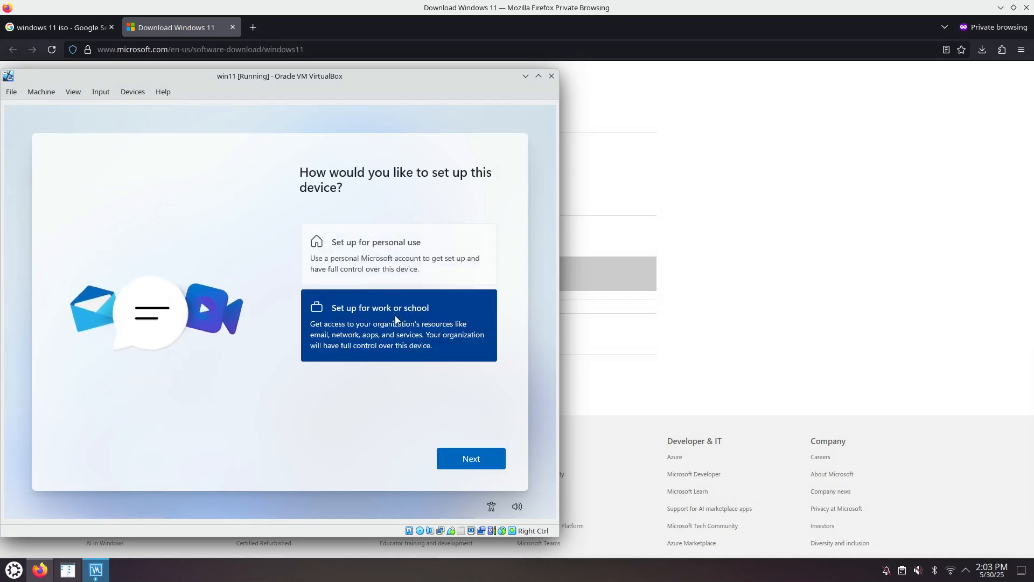
pyautogui.click(476, 459)
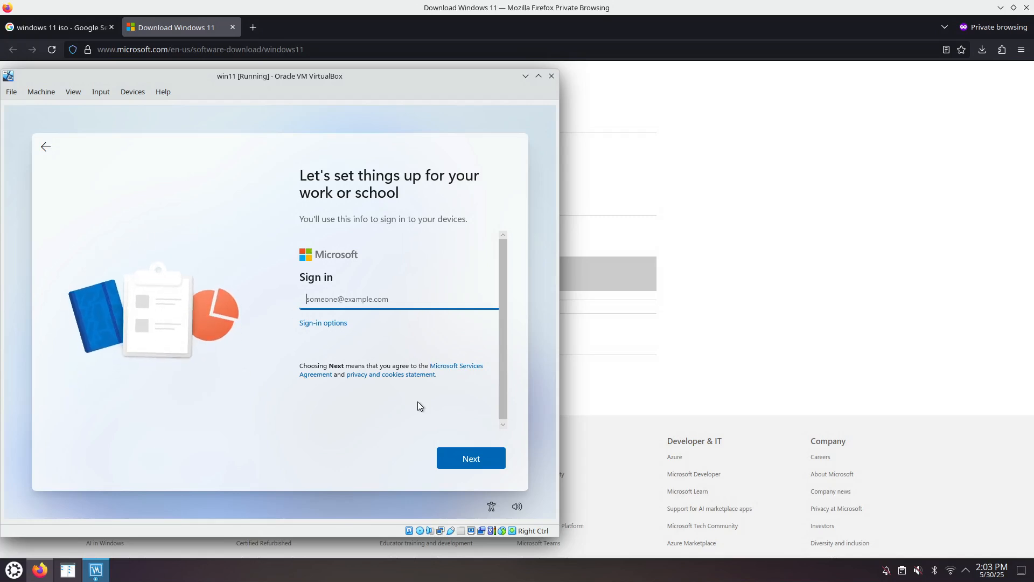
pyautogui.click(328, 324)
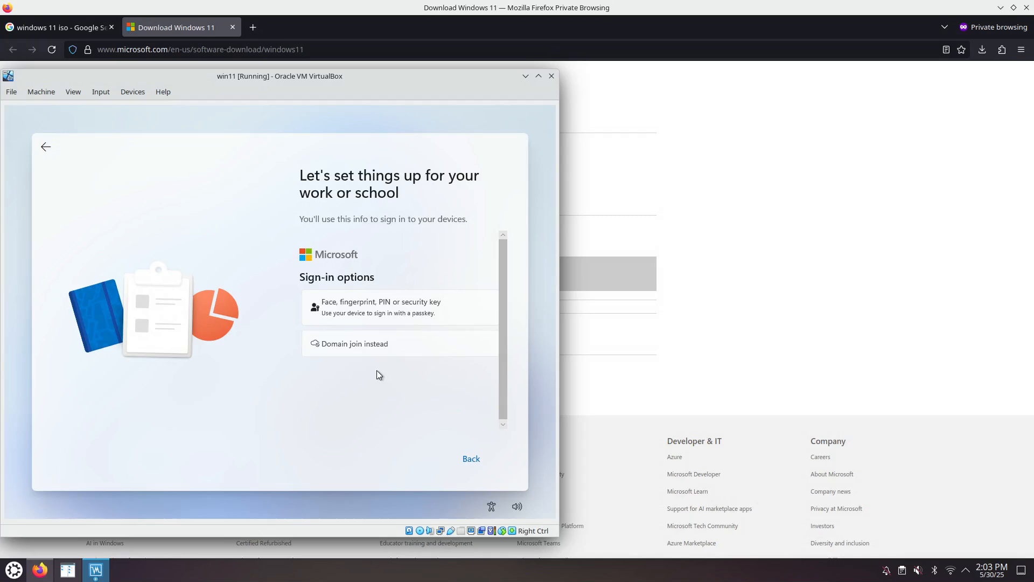
pyautogui.click(382, 317)
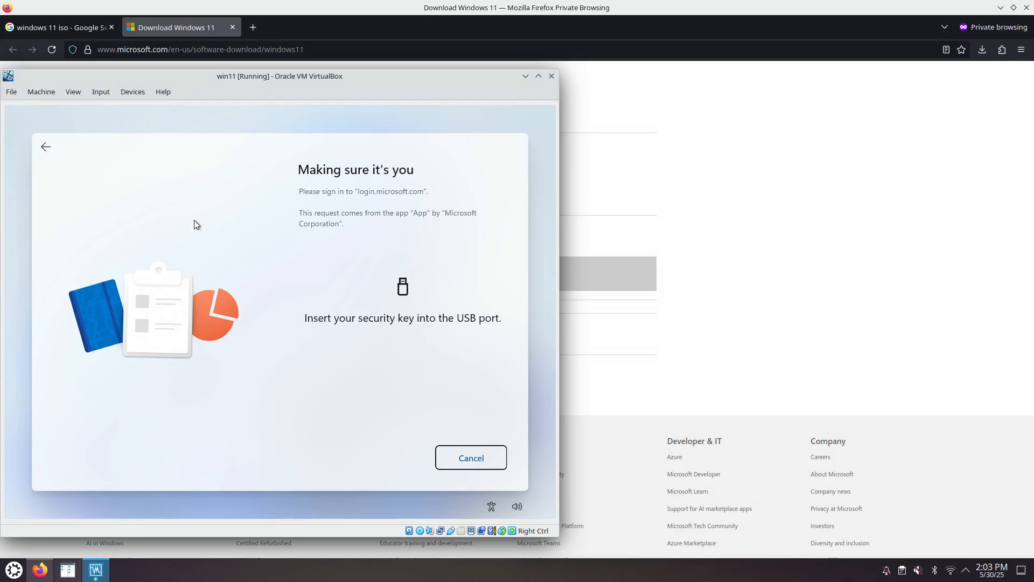
# Step: Switch to Firefox, look through the Verify your download section with its ISO hash table, and collapse the section
pyautogui.click(648, 241)
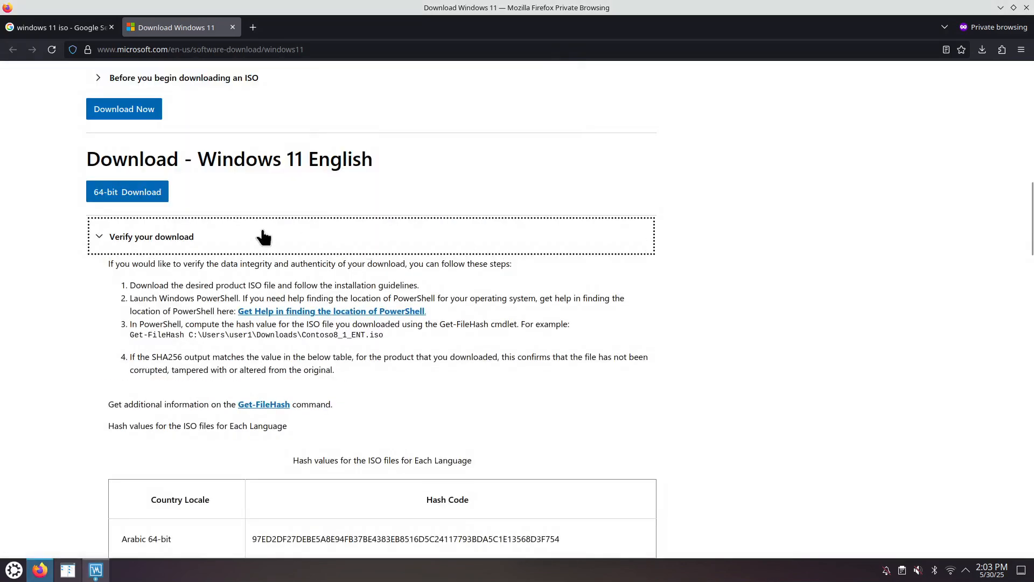
pyautogui.scroll(-3, 366, 403)
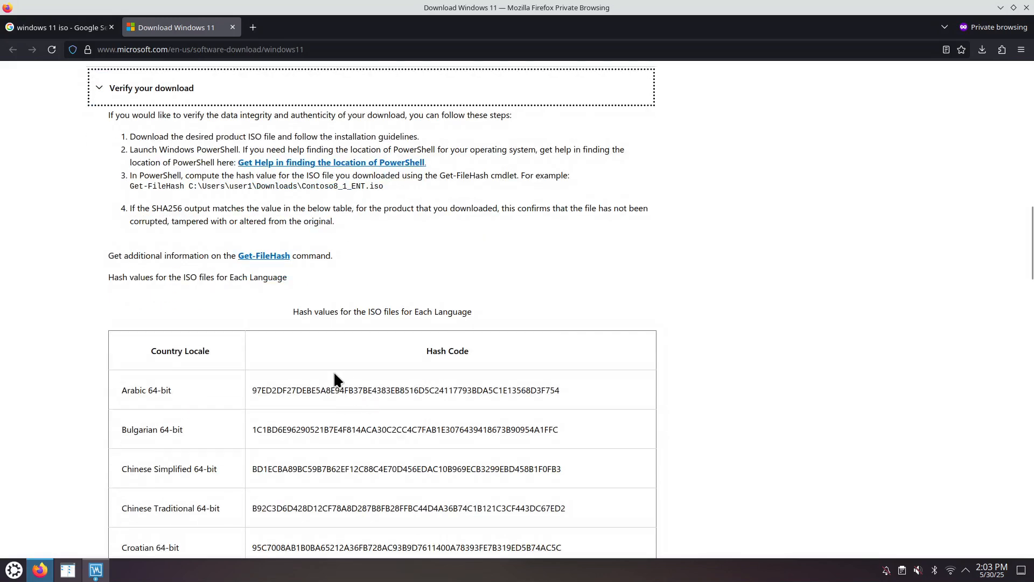
pyautogui.scroll(3, 267, 299)
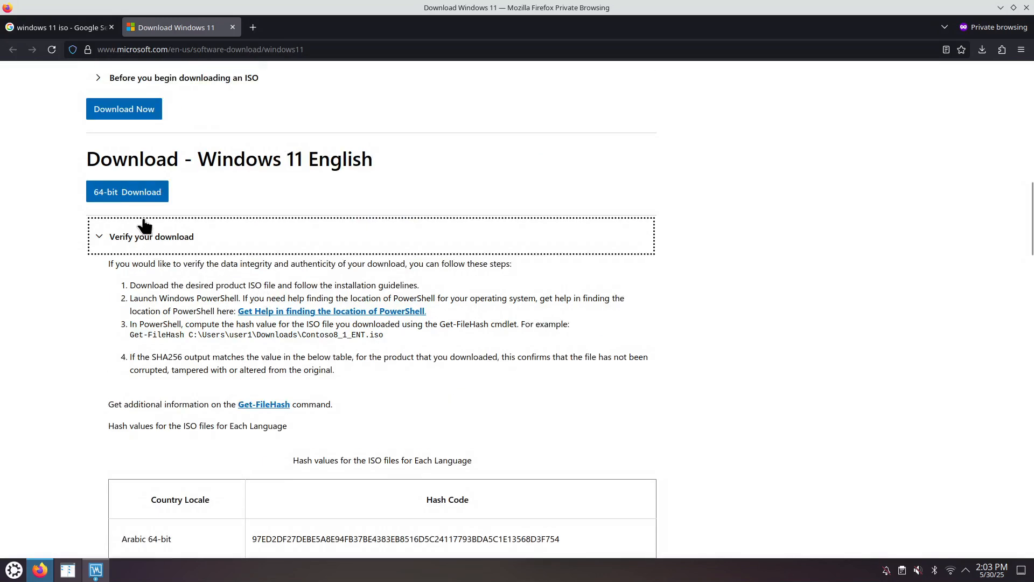
pyautogui.click(98, 236)
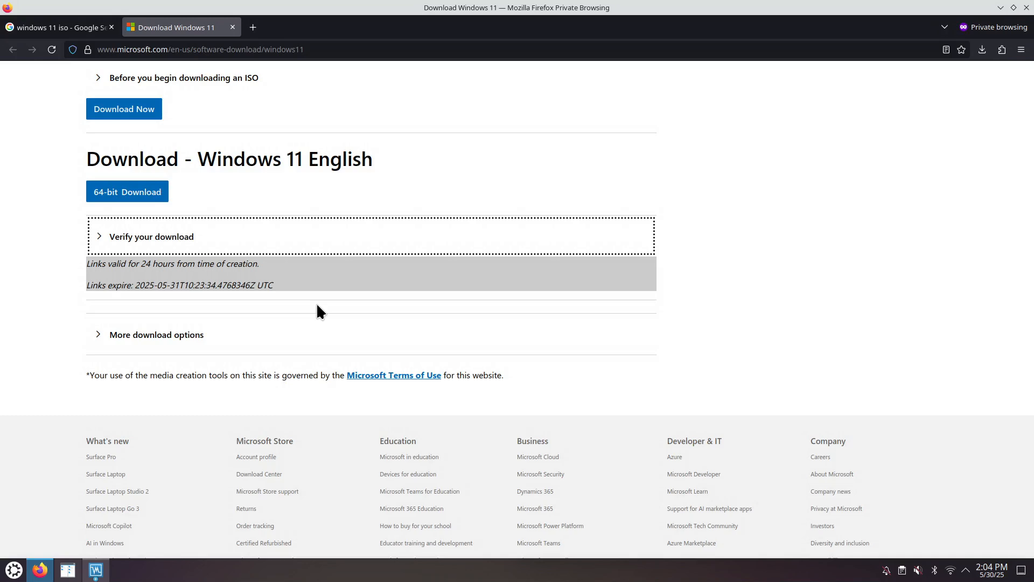
# Step: Return to the running win11 virtual machine and shut it down with ACPI Shutdown
pyautogui.click(96, 570)
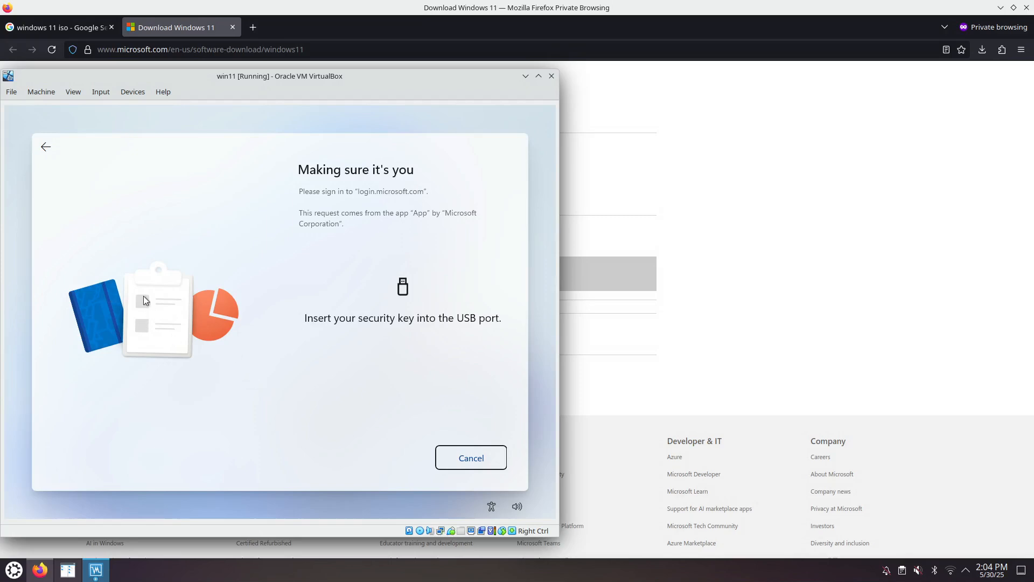
pyautogui.click(38, 92)
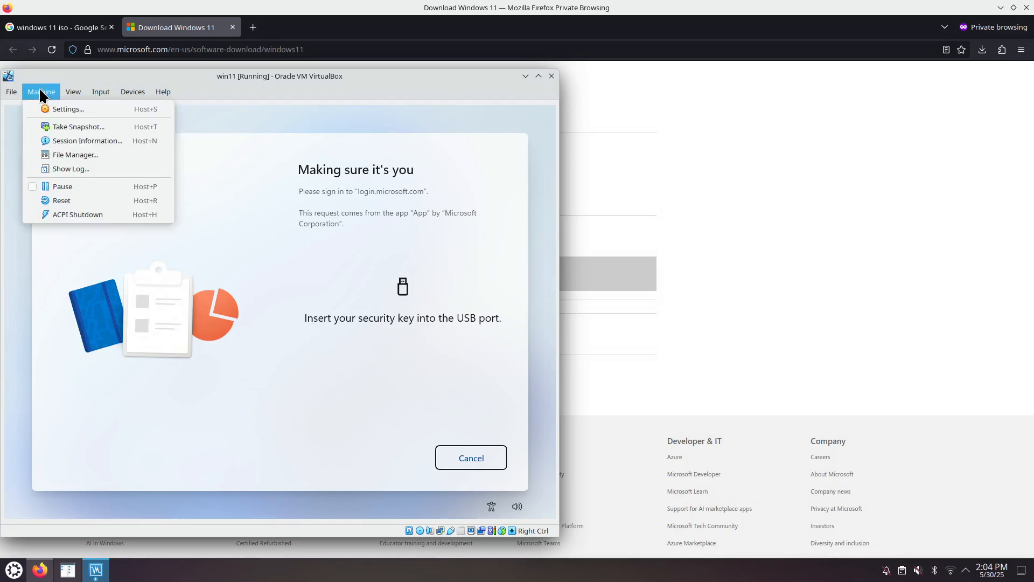
pyautogui.click(77, 212)
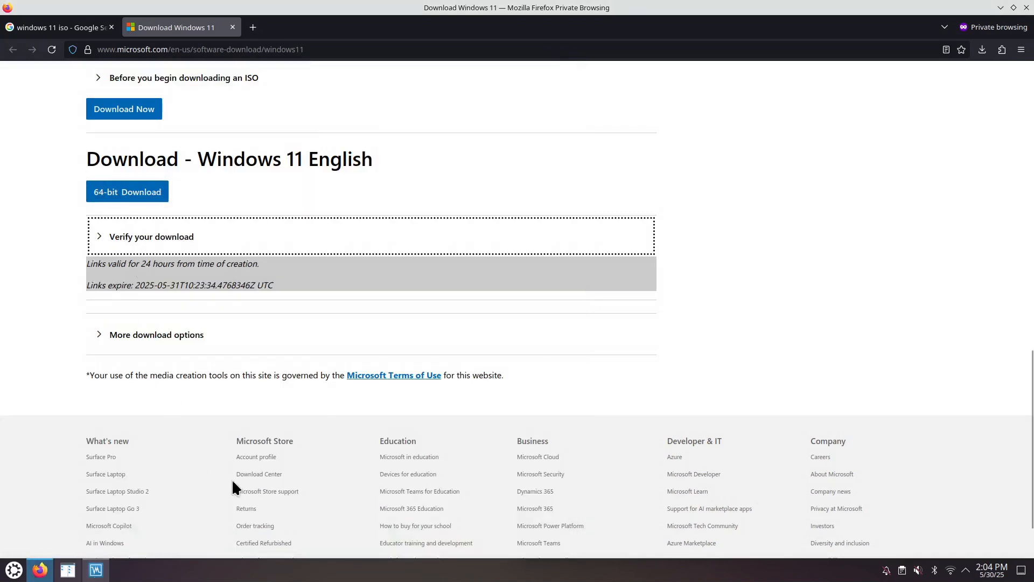
# Step: Remove the win11 virtual machine in VirtualBox Manager and delete all its files
pyautogui.click(96, 570)
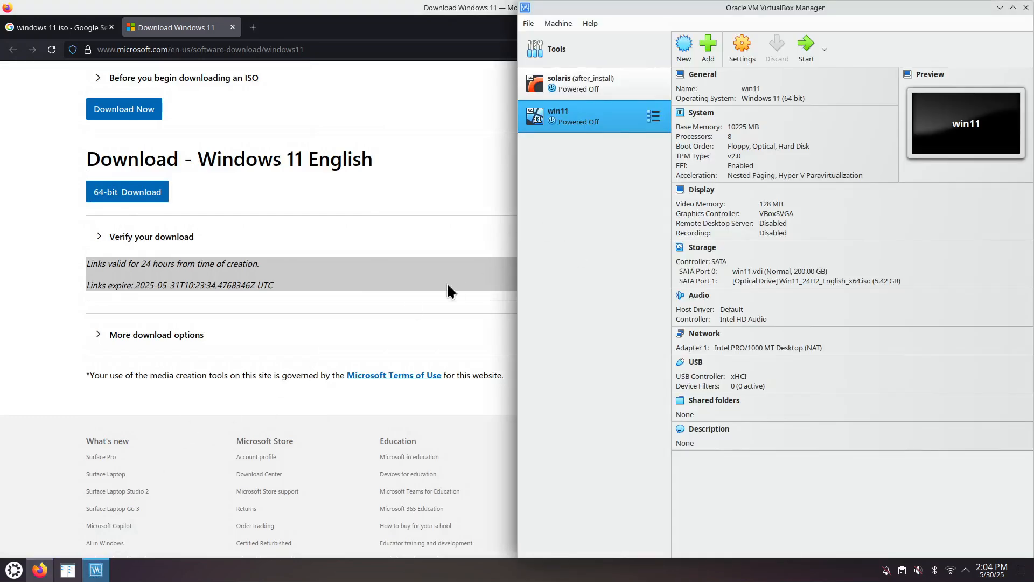
pyautogui.rightClick(584, 119)
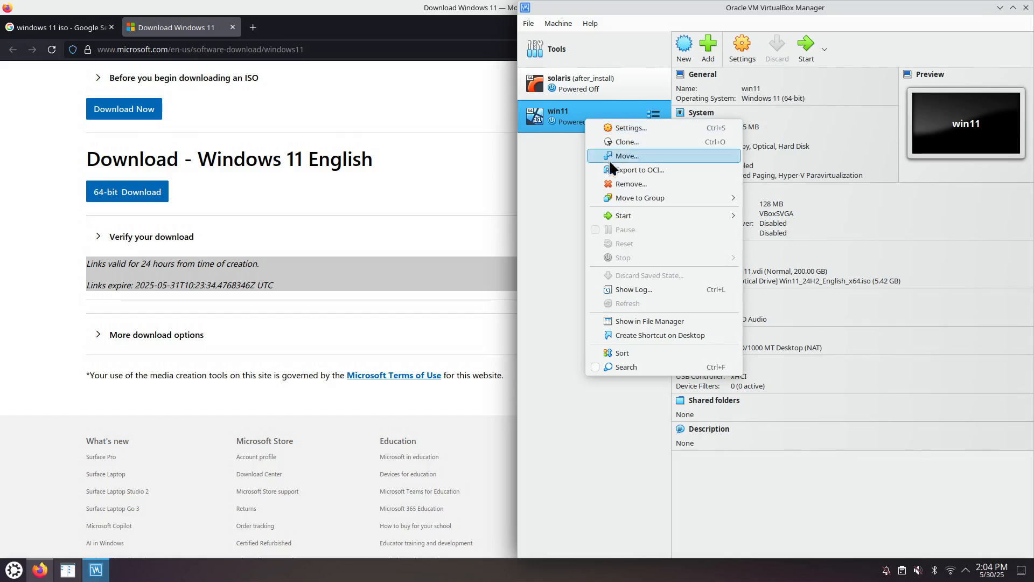
pyautogui.click(627, 183)
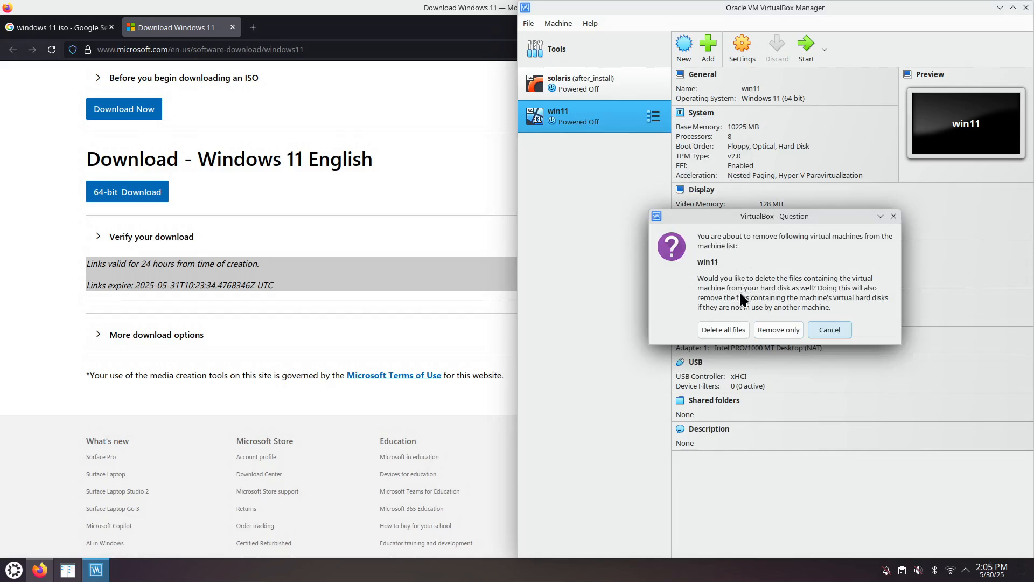
pyautogui.click(724, 331)
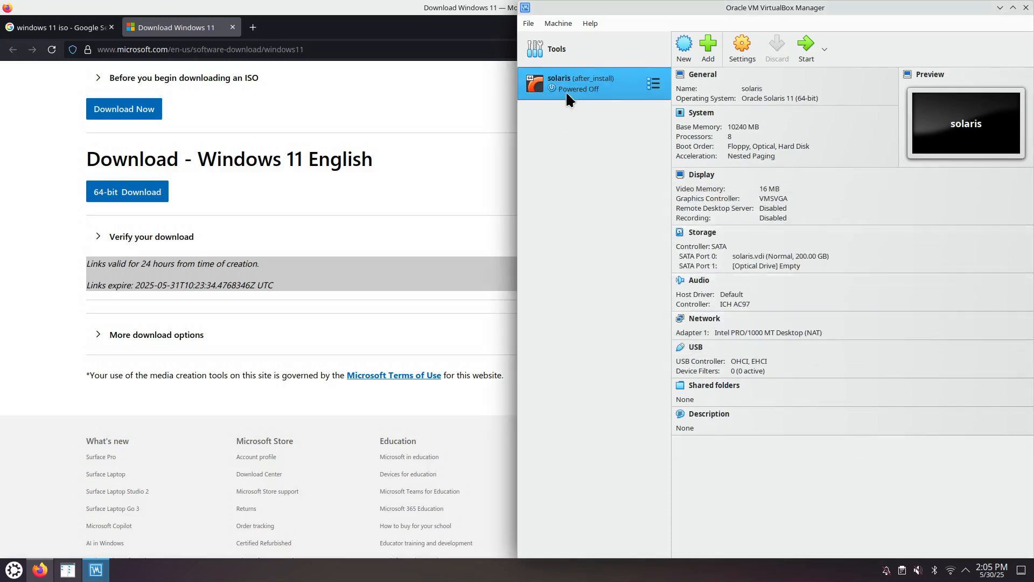
# Step: Start a new virtual machine named win11 from Win11_24H2_English_x64.iso, with unattended installation skipped
pyautogui.click(684, 47)
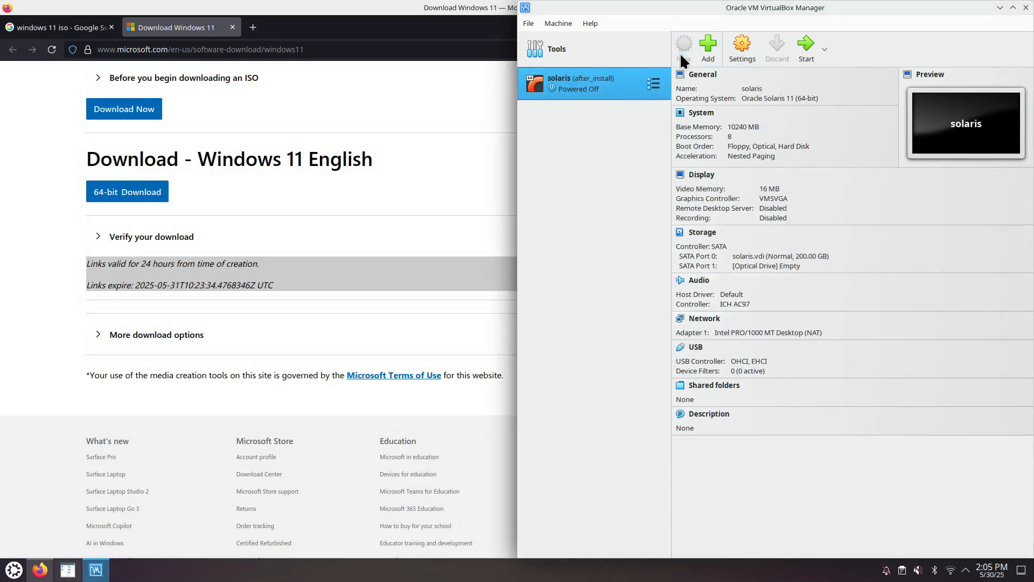
pyautogui.click(976, 260)
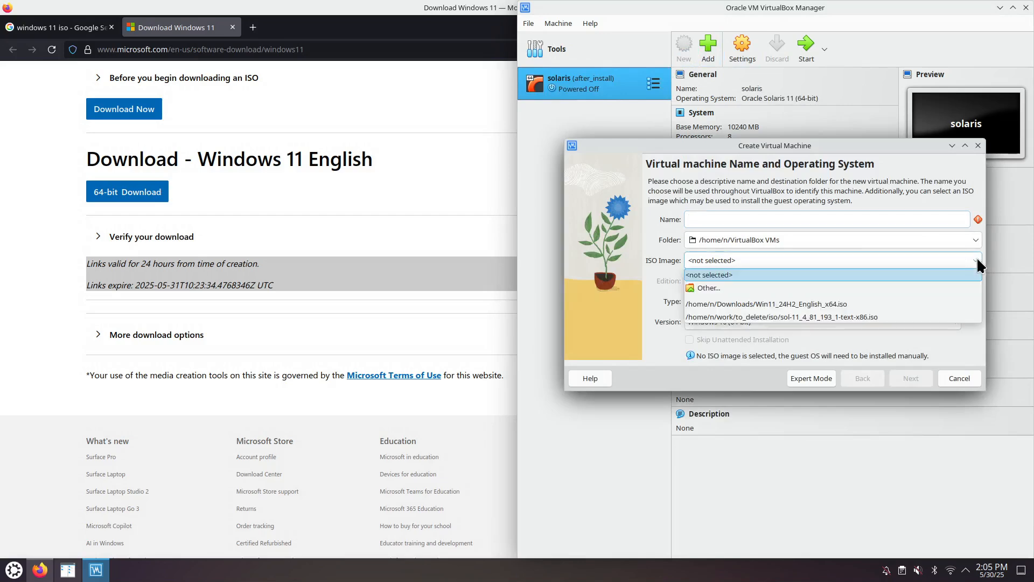
pyautogui.click(845, 302)
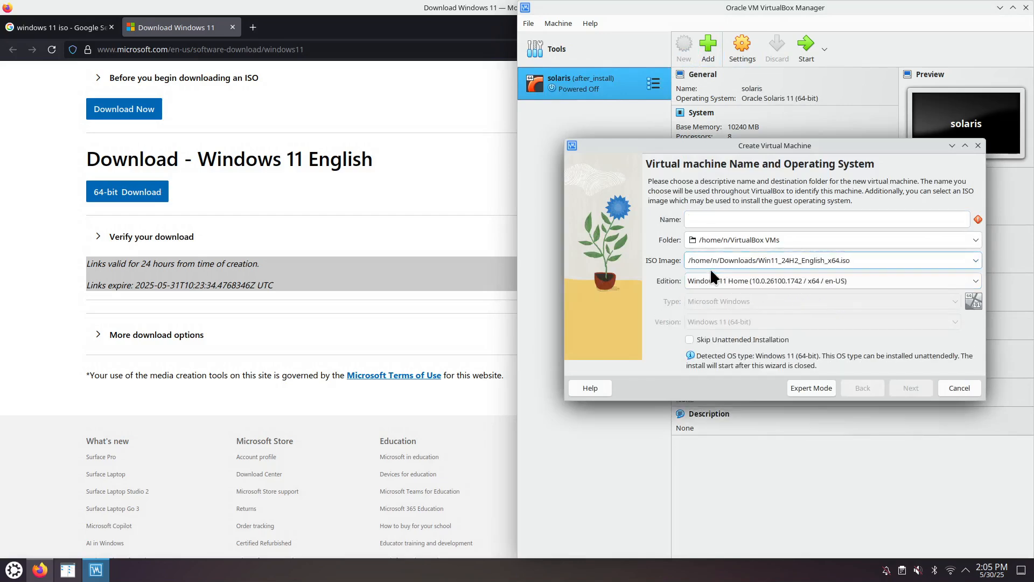
pyautogui.click(723, 223)
pyautogui.write('wi')
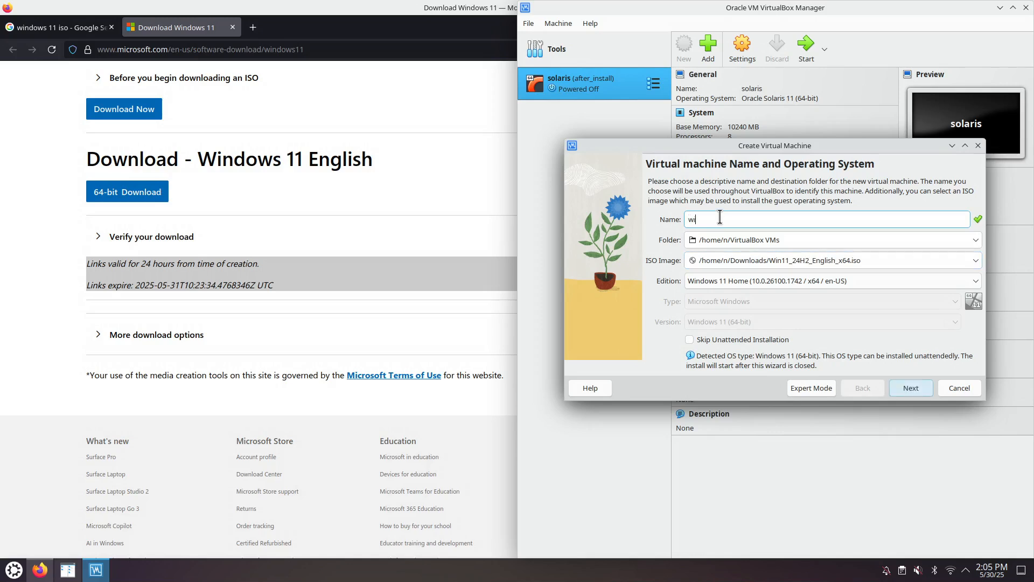
pyautogui.write('n11')
pyautogui.click(751, 340)
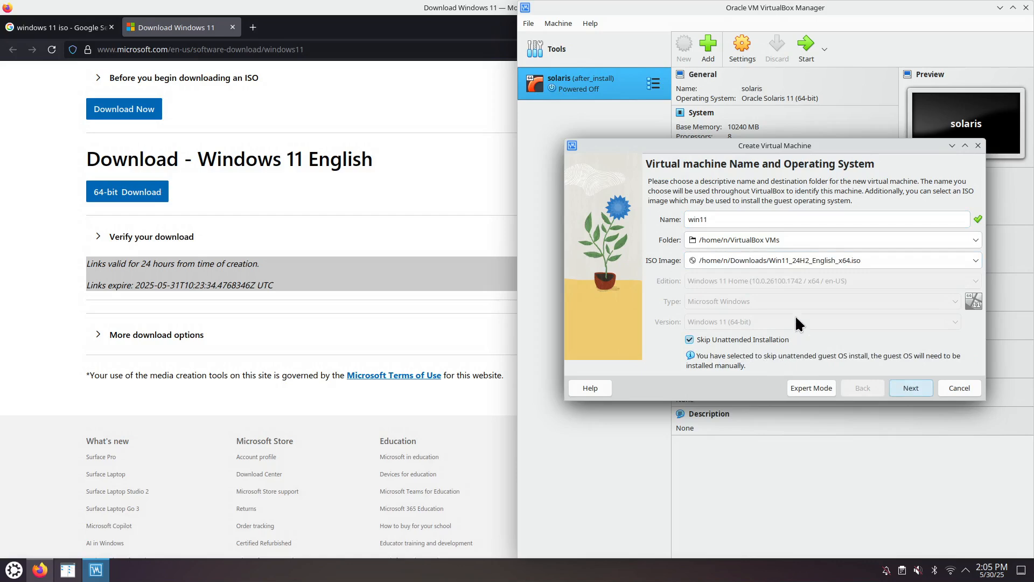
pyautogui.click(911, 388)
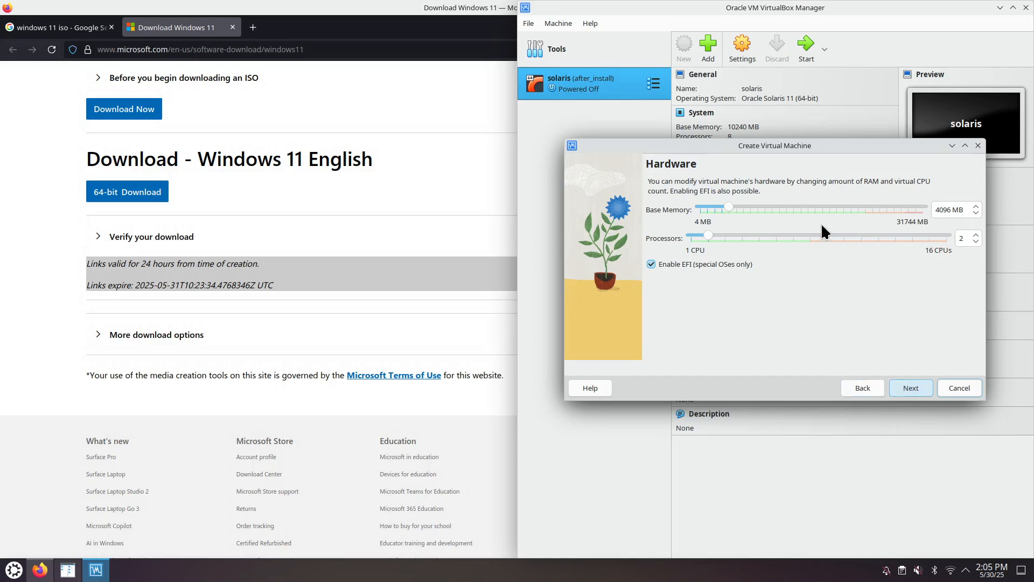
# Step: Give the new virtual machine 10240 MB of base memory and 8 processors
pyautogui.click(779, 205)
pyautogui.click(779, 206)
pyautogui.click(780, 205)
pyautogui.click(780, 204)
pyautogui.click(780, 204)
pyautogui.click(780, 205)
pyautogui.click(810, 236)
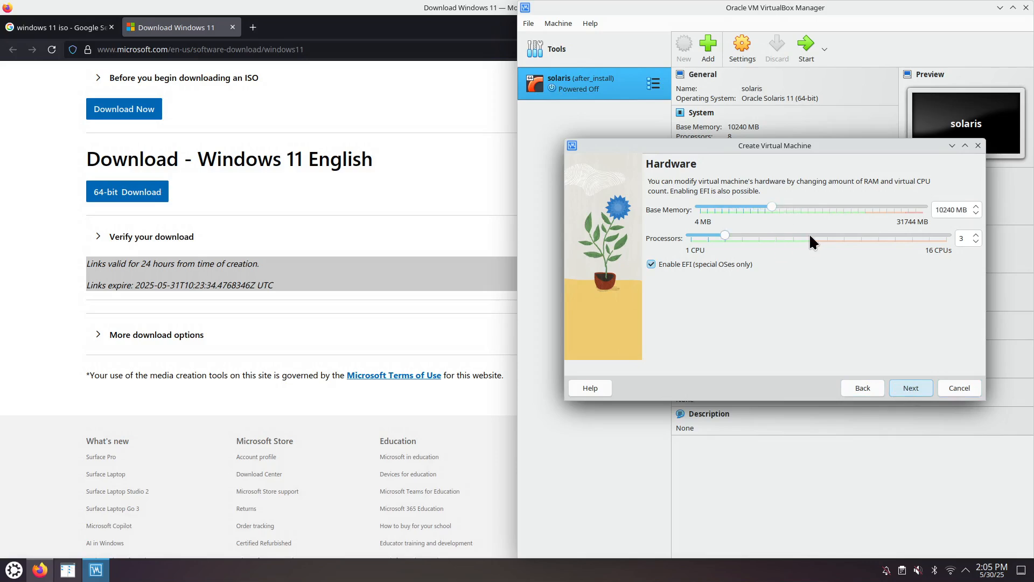
pyautogui.click(809, 235)
pyautogui.click(810, 236)
pyautogui.click(810, 236)
pyautogui.click(809, 236)
pyautogui.click(911, 388)
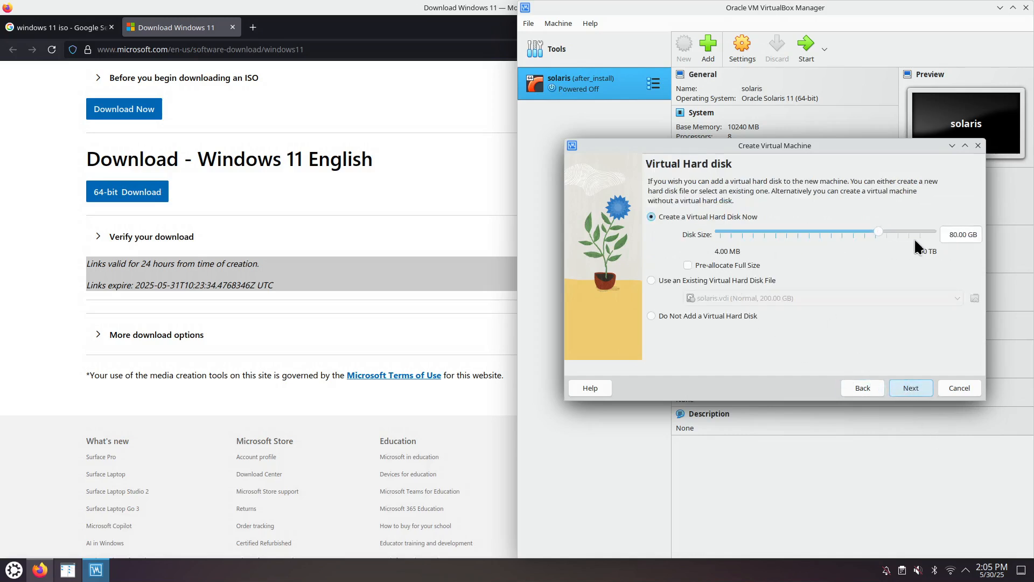
# Step: Set the virtual hard disk size to 200 GB and finish creating the machine
pyautogui.moveTo(959, 234); pyautogui.dragTo(942, 235)
pyautogui.write('200.')
pyautogui.click(919, 387)
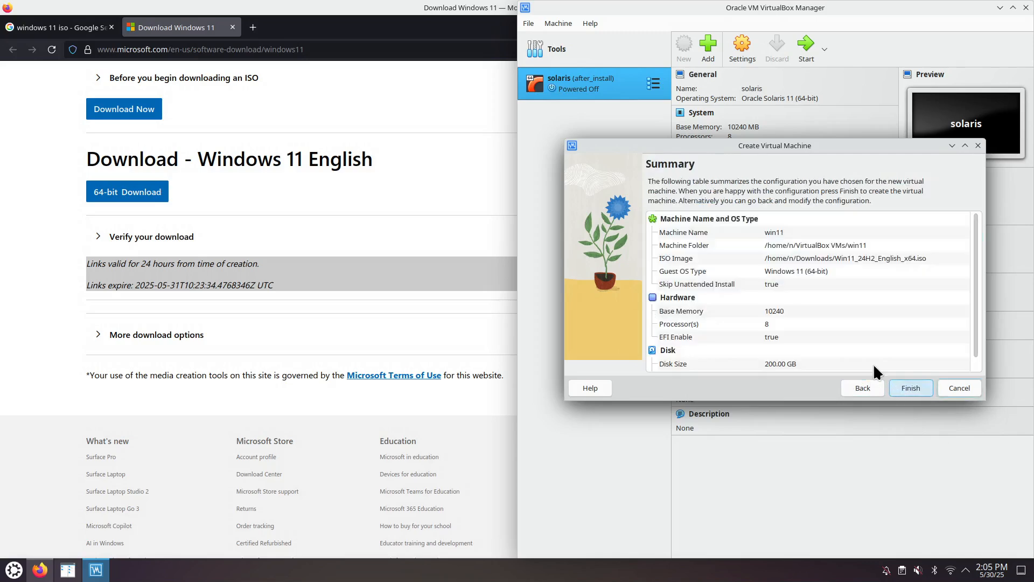
pyautogui.click(911, 389)
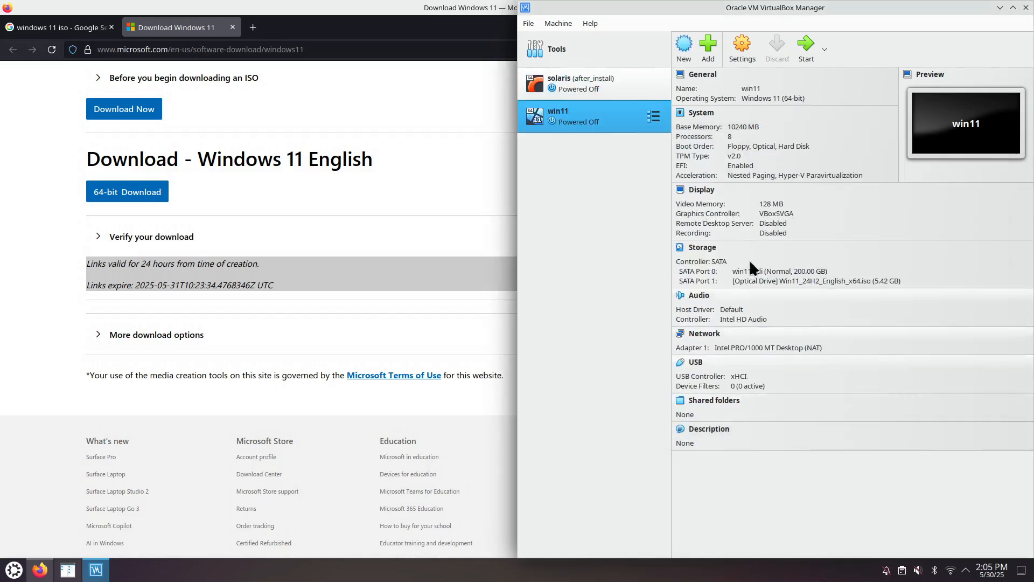
# Step: In the win11 network settings, turn off Cable Connected for Adapter 1 and save the change
pyautogui.click(742, 45)
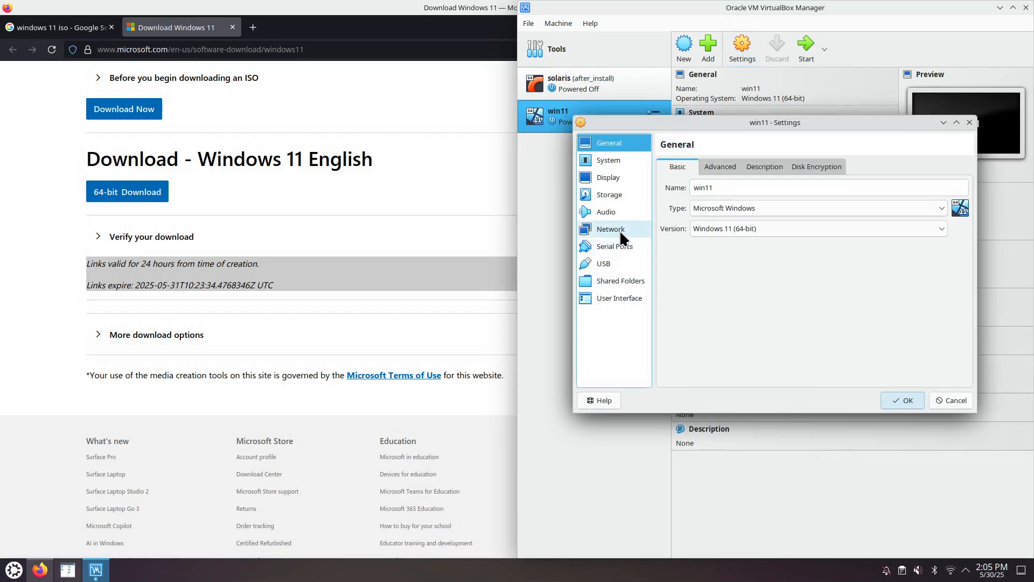
pyautogui.click(615, 231)
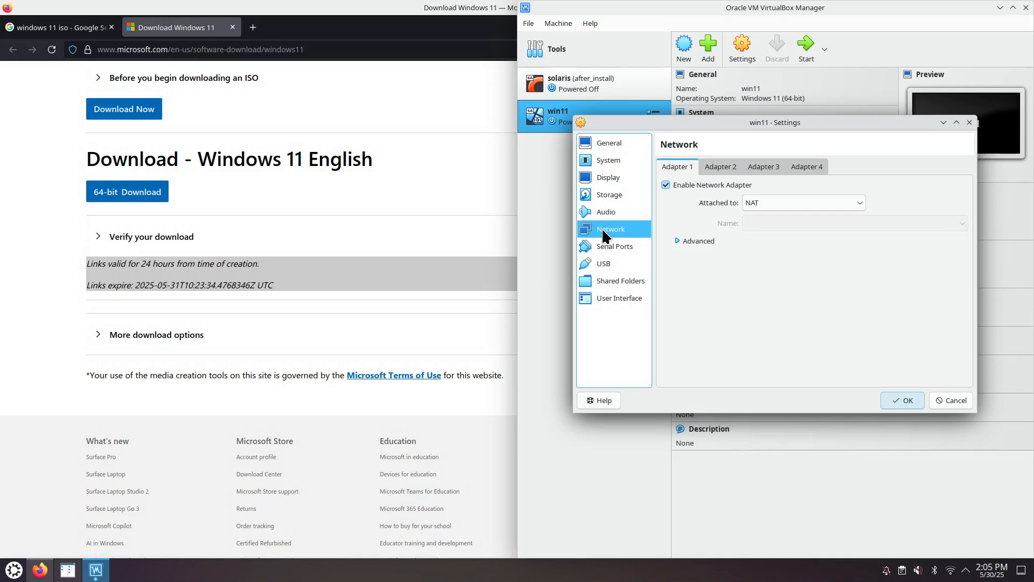
pyautogui.click(727, 170)
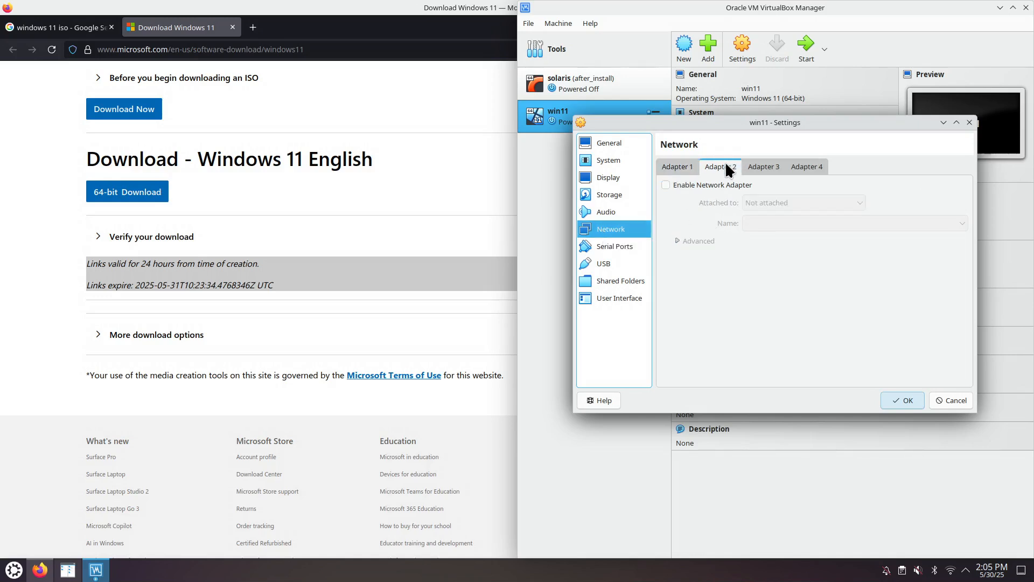
pyautogui.click(762, 163)
pyautogui.click(807, 160)
pyautogui.click(765, 170)
pyautogui.click(721, 172)
pyautogui.click(671, 167)
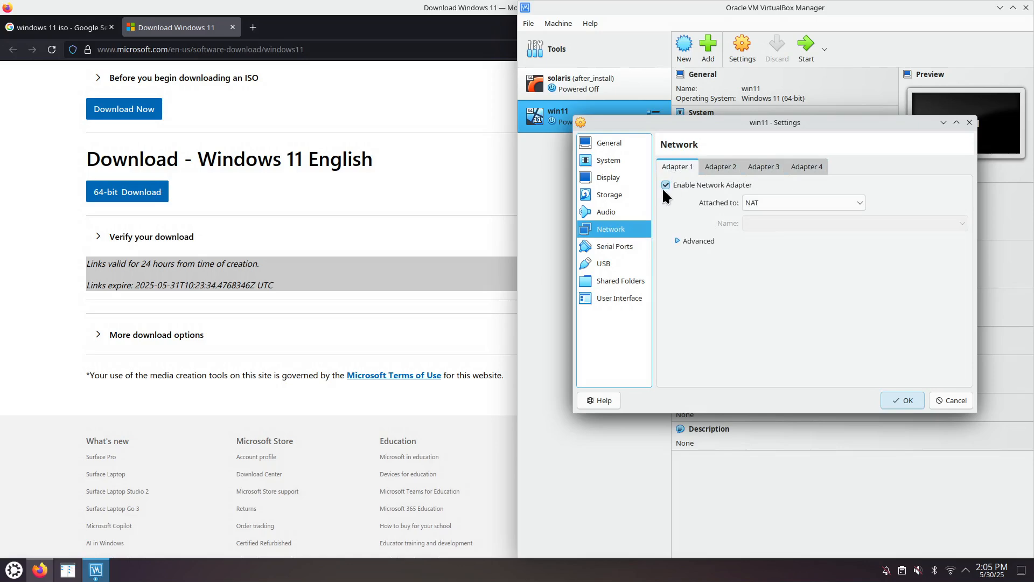
pyautogui.click(678, 241)
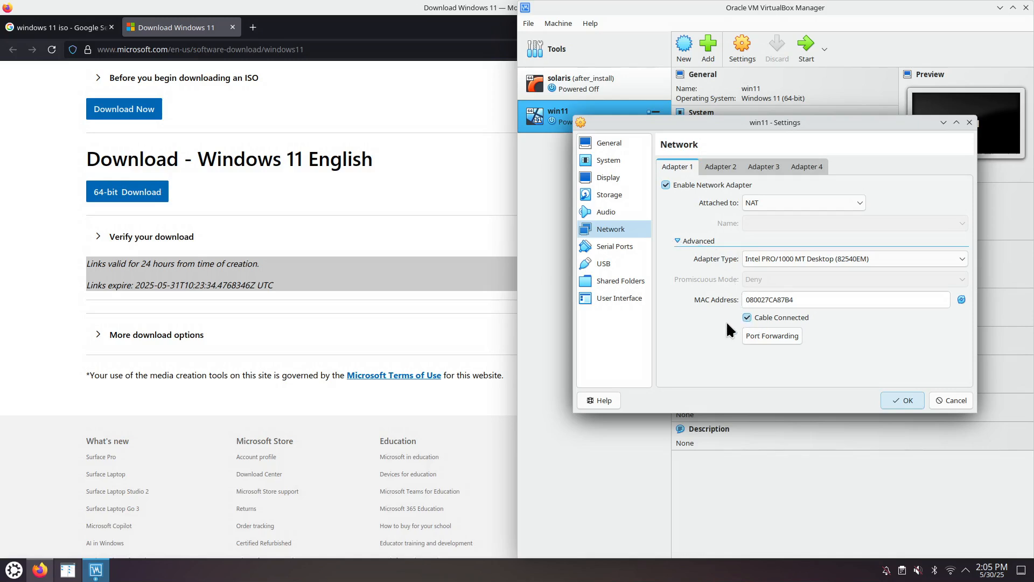
pyautogui.click(747, 319)
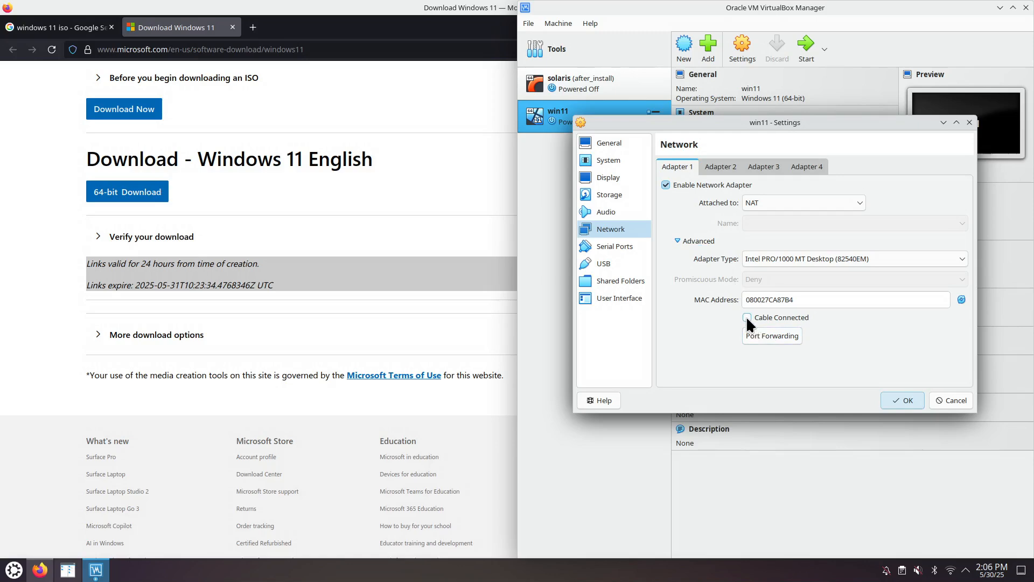
pyautogui.click(902, 399)
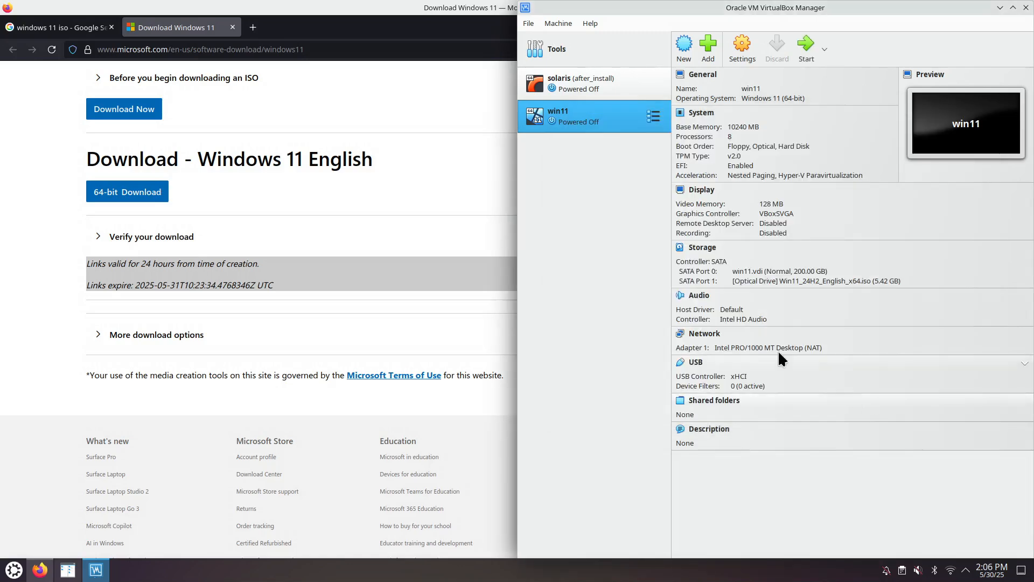
# Step: Recheck the Adapter 1 cable option in the win11 network settings and close them
pyautogui.click(734, 50)
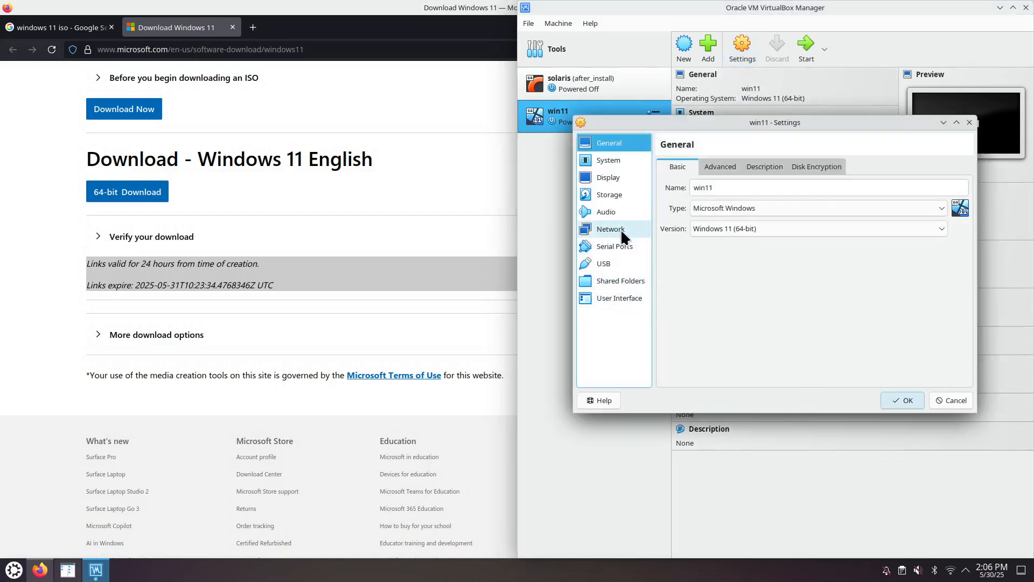
pyautogui.click(619, 229)
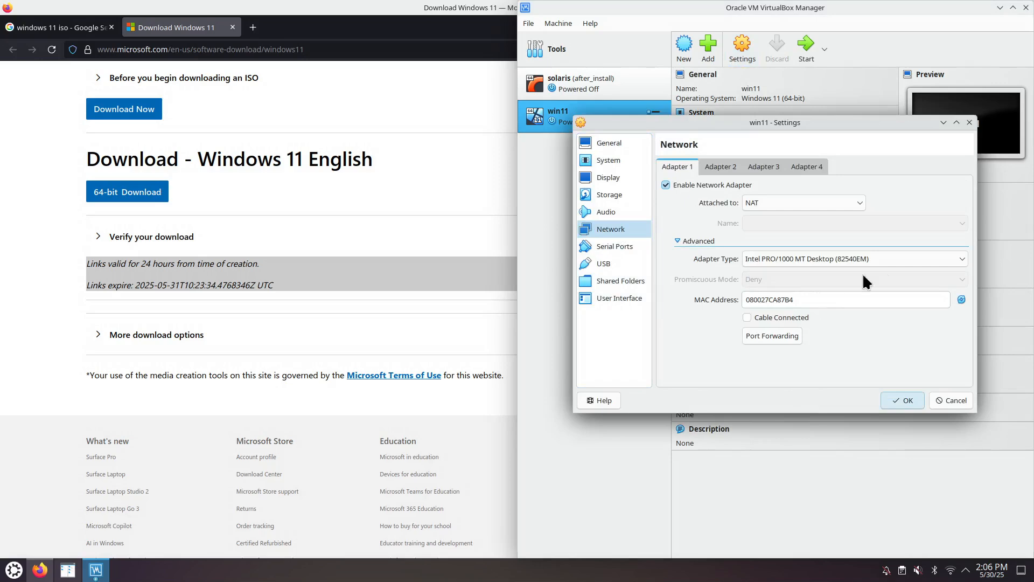
pyautogui.click(969, 123)
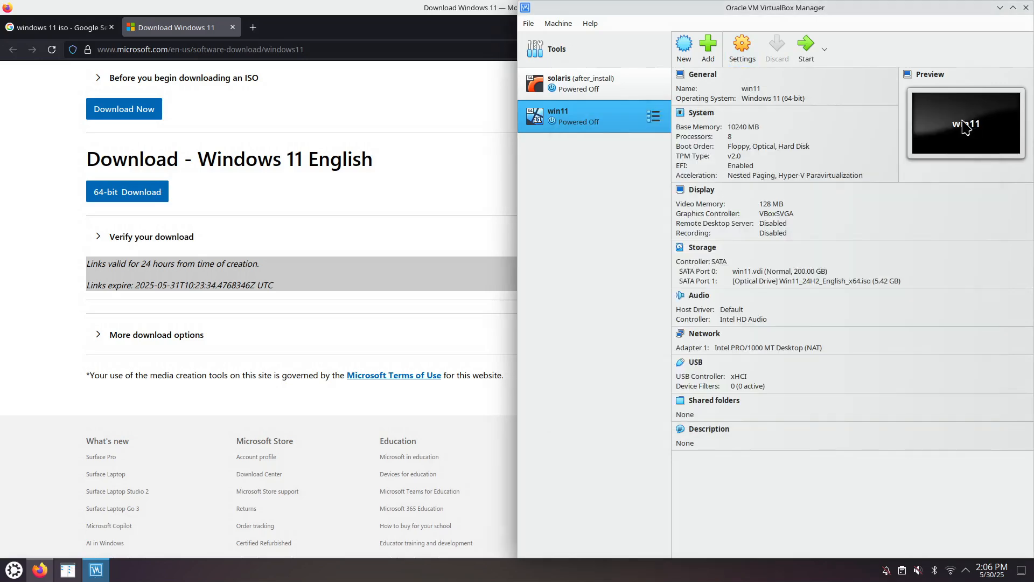
# Step: Start the win11 virtual machine and boot it from the installation DVD
pyautogui.click(808, 51)
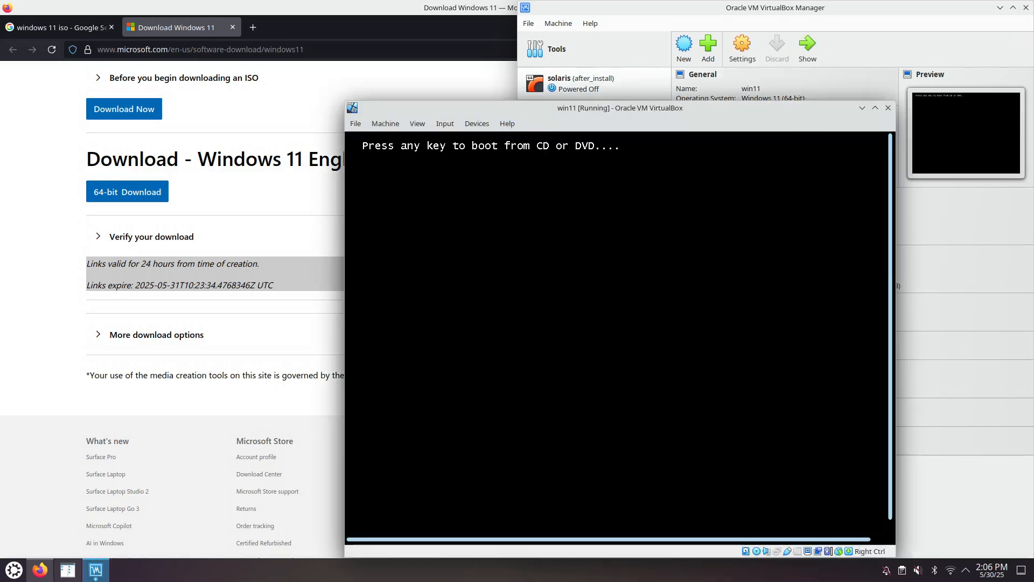
pyautogui.press('Return')
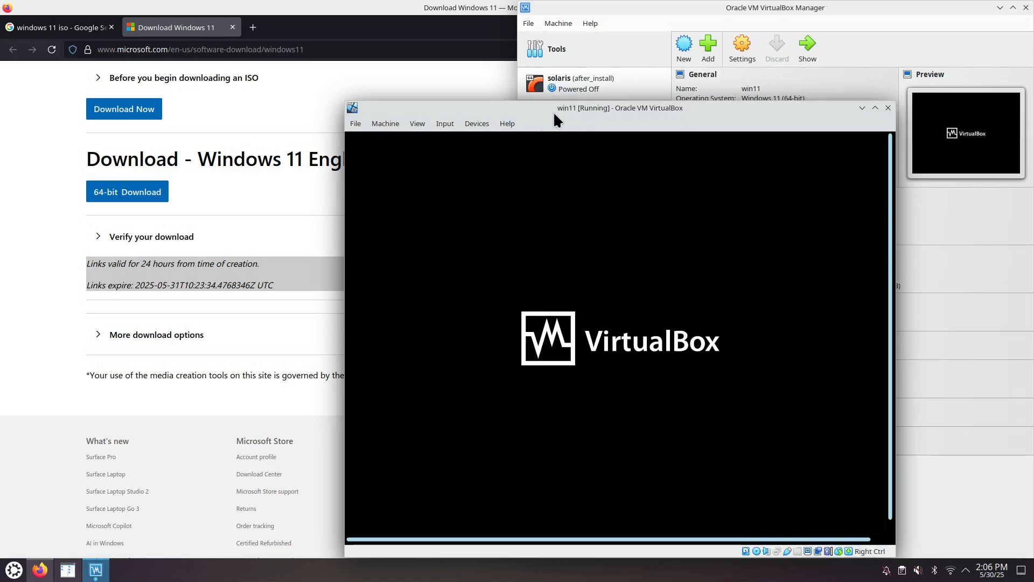
pyautogui.moveTo(554, 111); pyautogui.dragTo(323, 59)
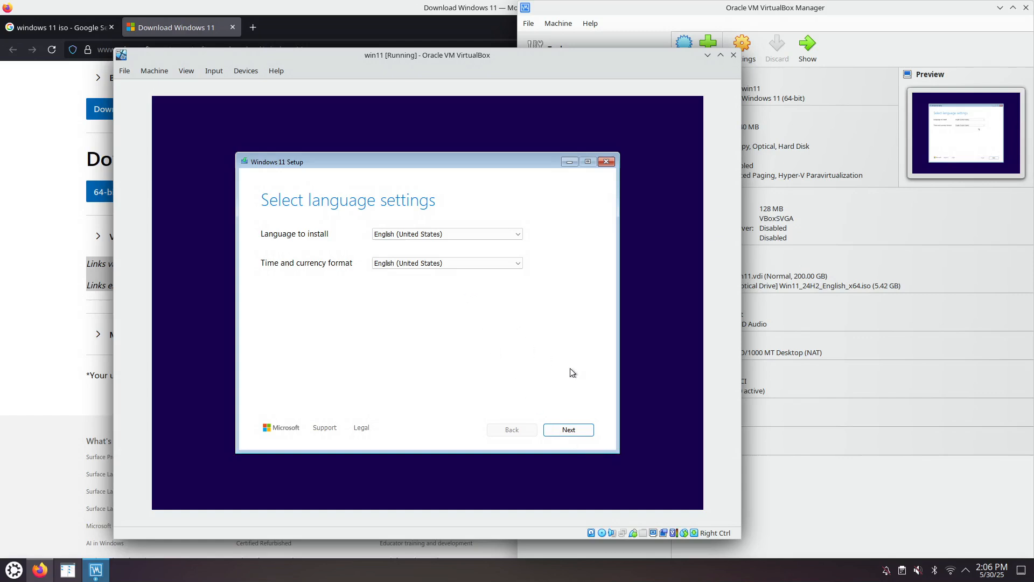
# Step: Accept English (United States) and the US keyboard, agree to a clean Windows 11 install, and skip the product key
pyautogui.click(574, 431)
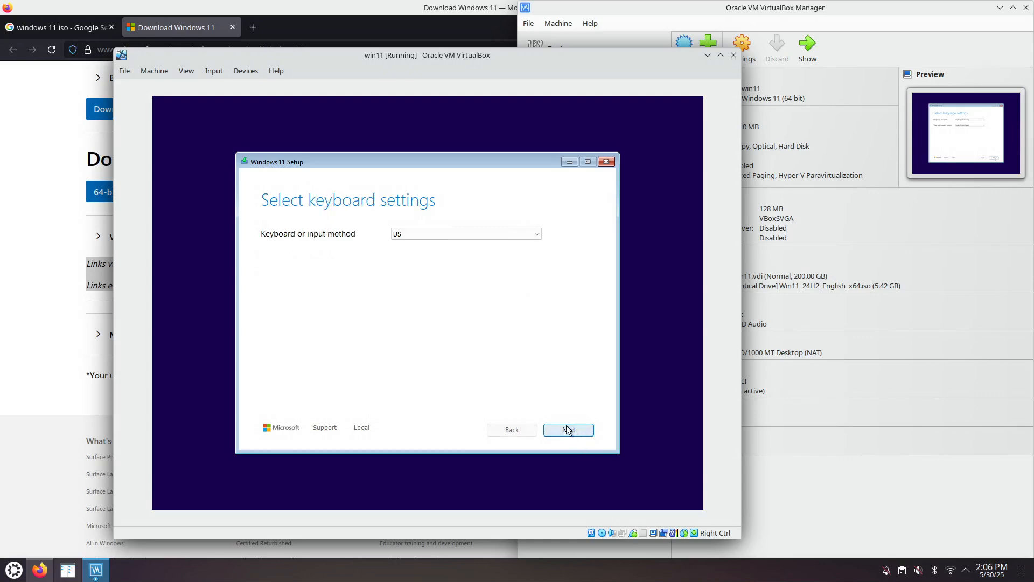
pyautogui.click(568, 427)
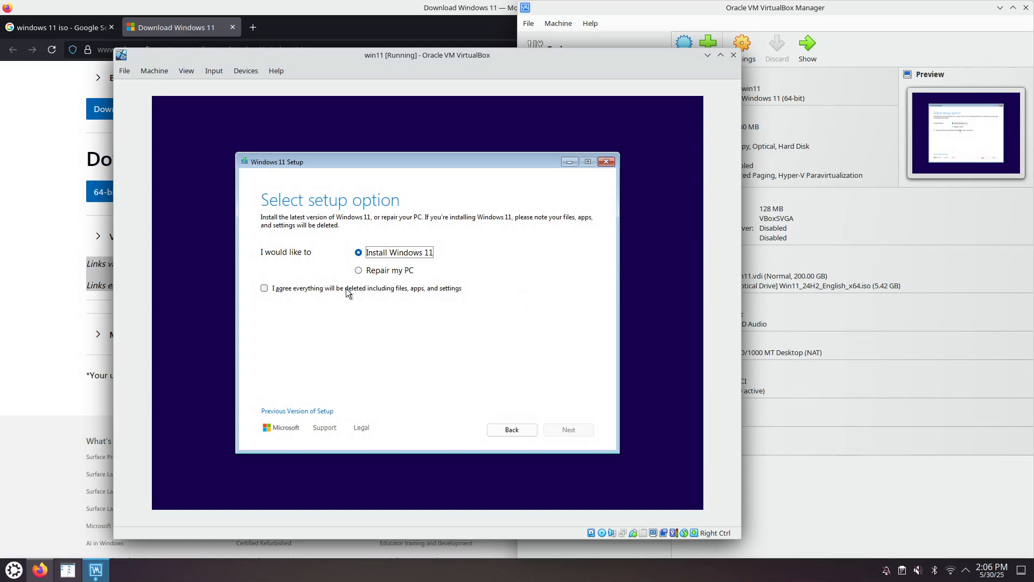
pyautogui.click(265, 288)
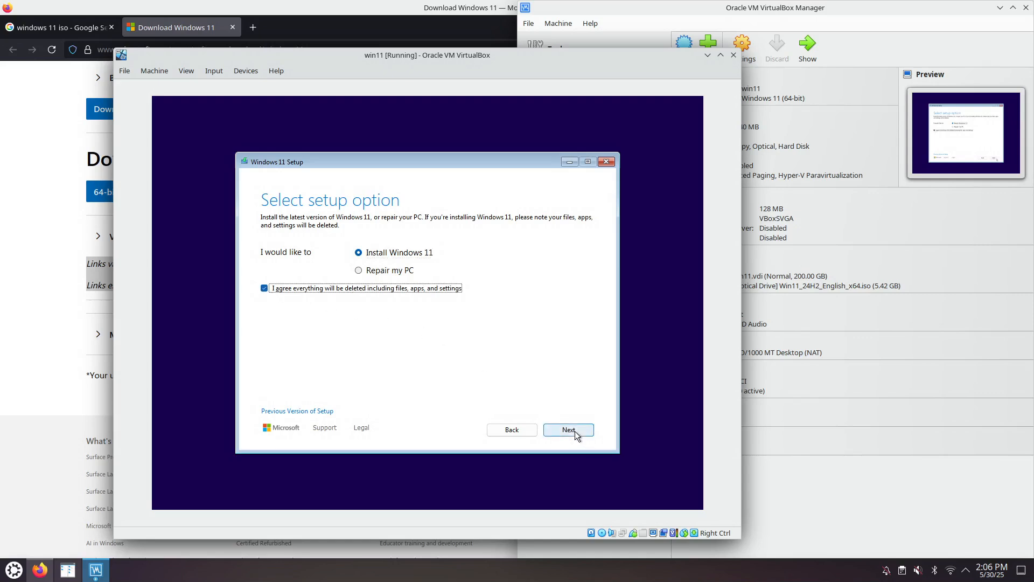
pyautogui.click(573, 430)
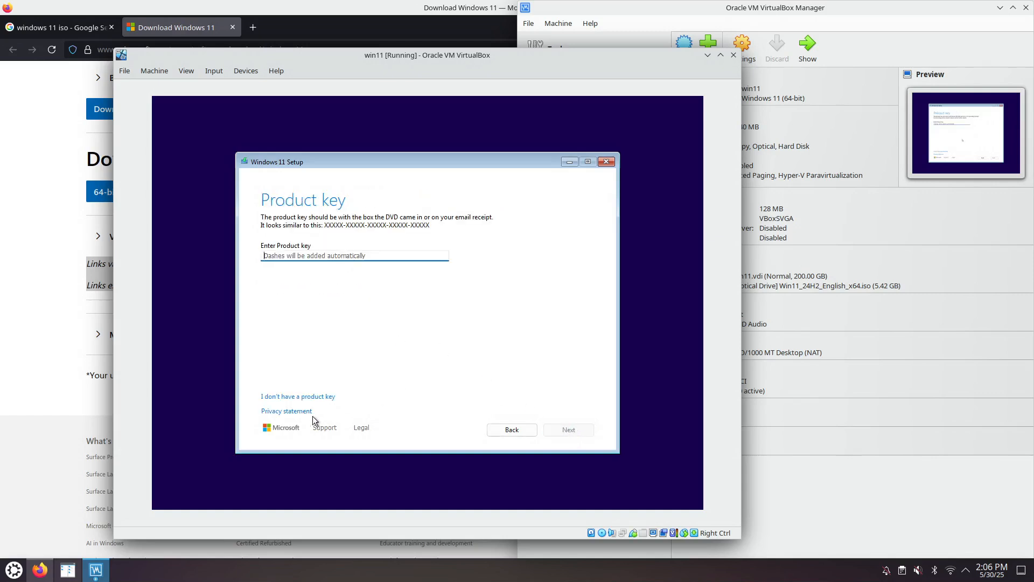
pyautogui.click(323, 396)
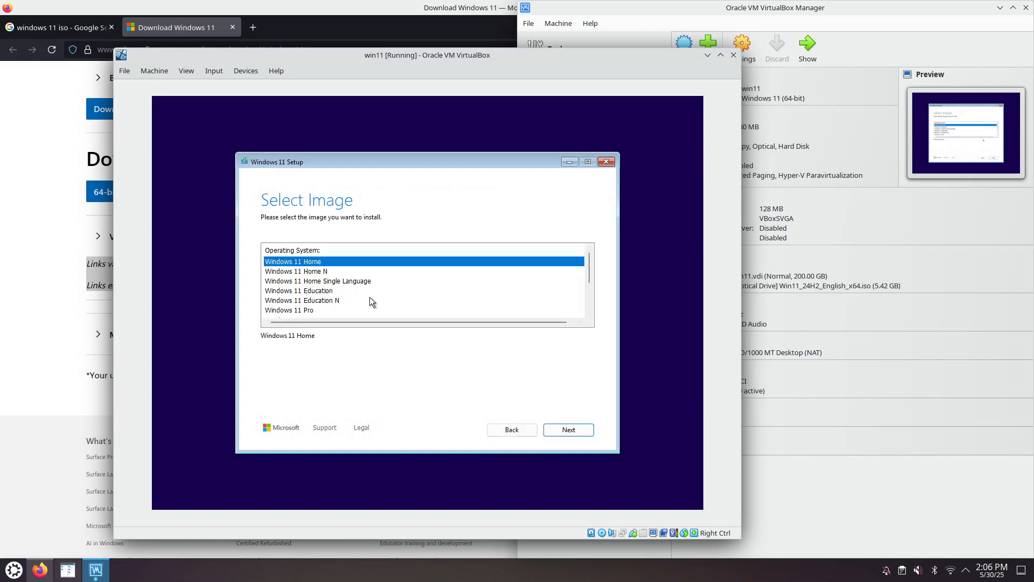
# Step: Choose the Windows 11 Pro image and accept the license terms
pyautogui.click(313, 311)
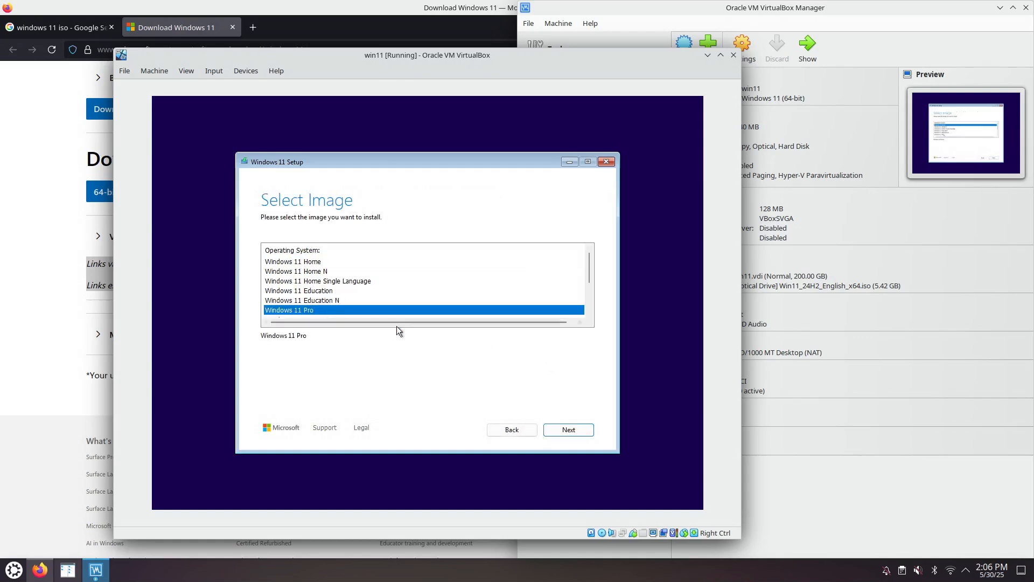
pyautogui.click(569, 431)
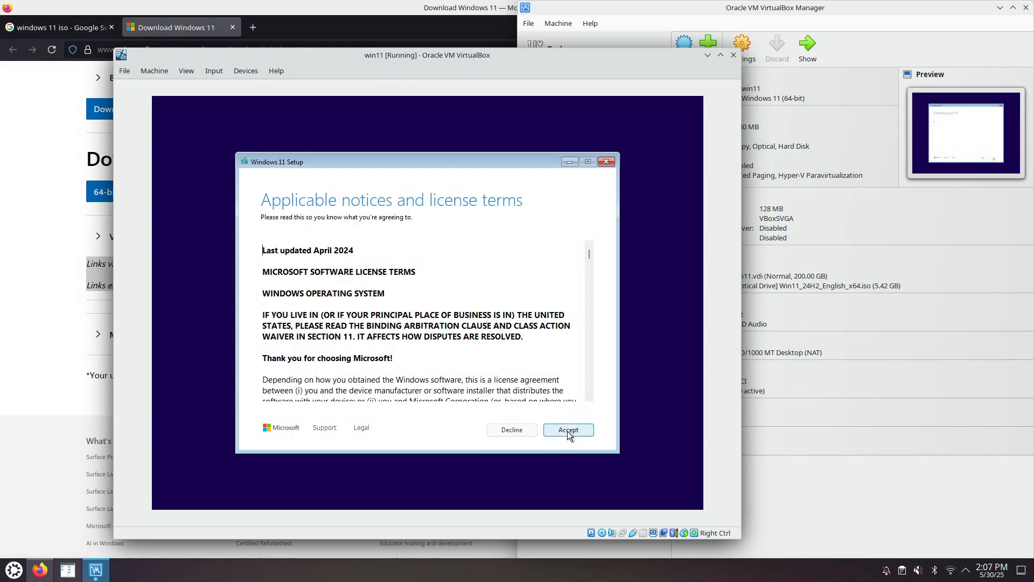
pyautogui.click(568, 430)
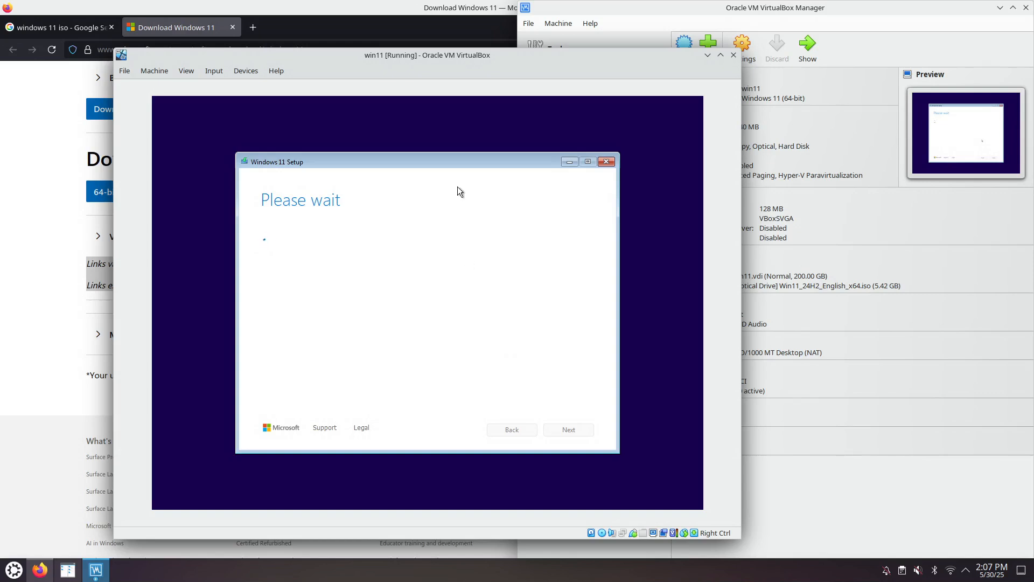
# Step: Install Windows 11 Pro on the unallocated space of Disk 0 and confirm United States as the country or region
pyautogui.moveTo(470, 58); pyautogui.dragTo(358, 51)
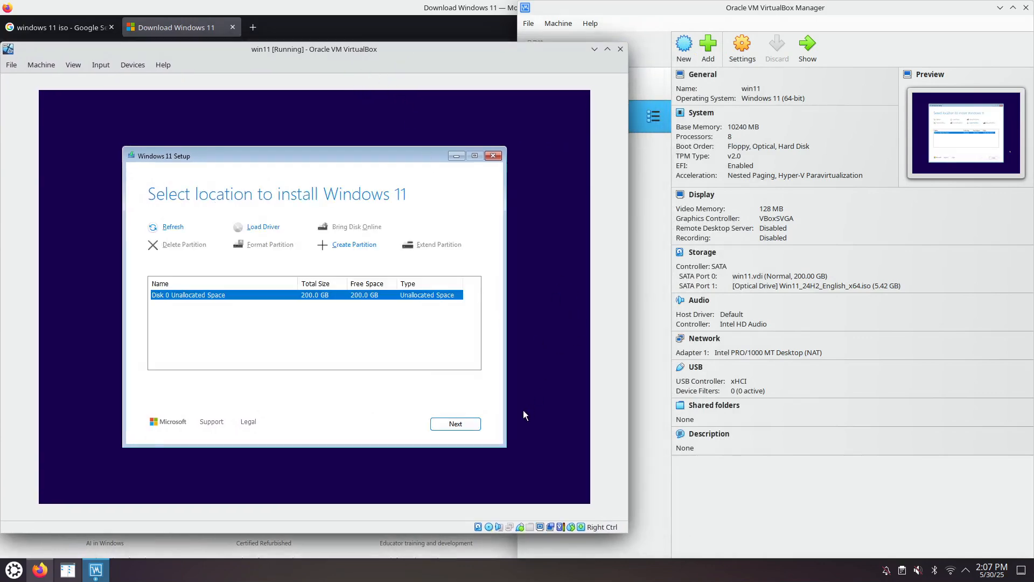
pyautogui.click(455, 424)
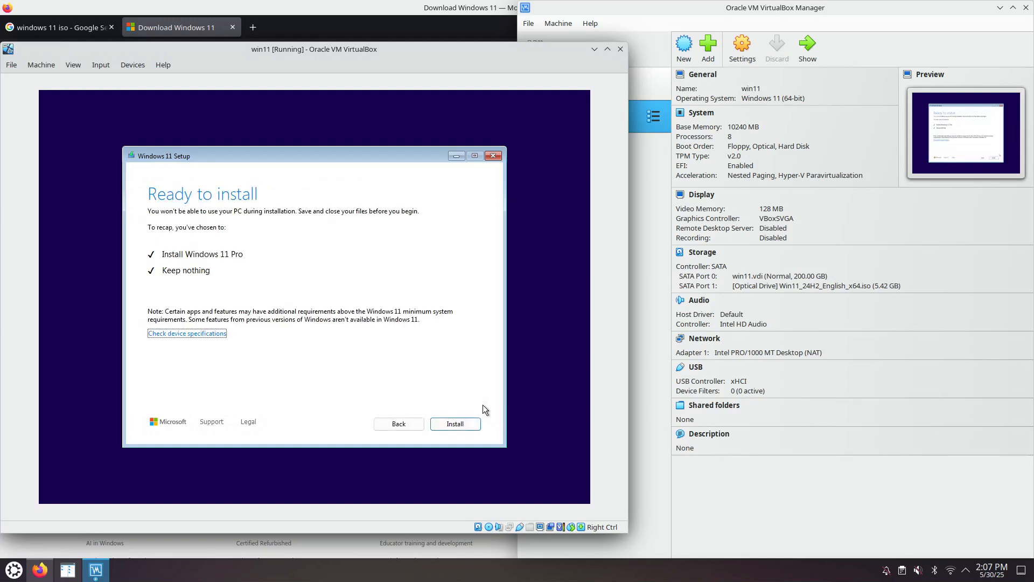
pyautogui.click(454, 428)
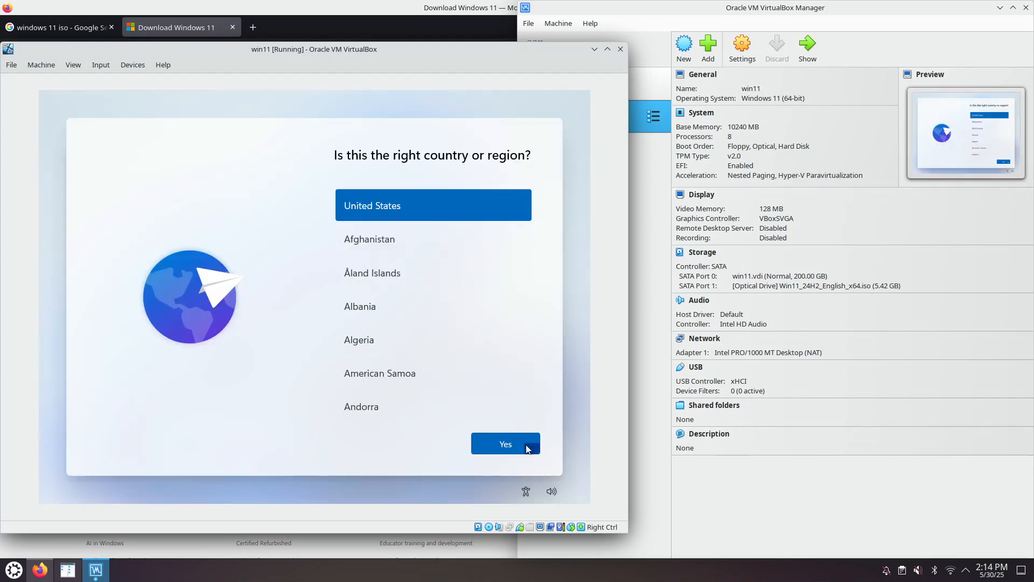
pyautogui.click(502, 448)
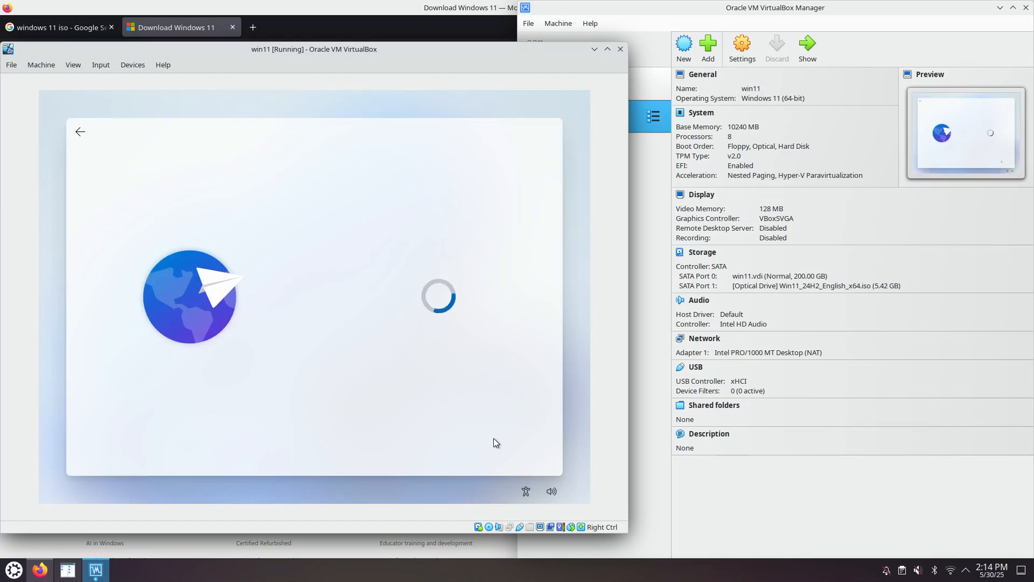
# Step: Skip the second keyboard layout, and open and dismiss the folder selection for installing a network driver
pyautogui.click(511, 452)
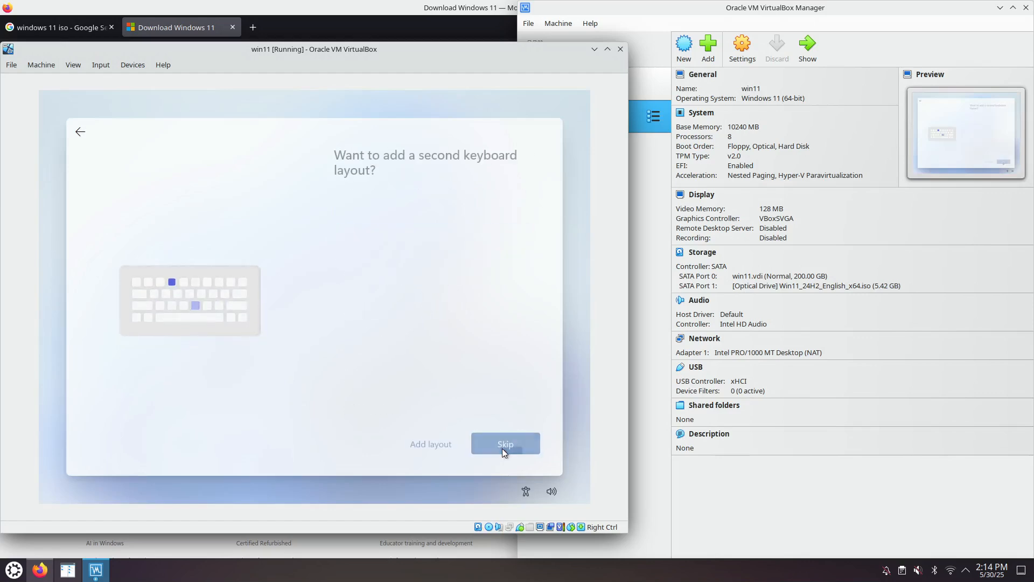
pyautogui.click(496, 445)
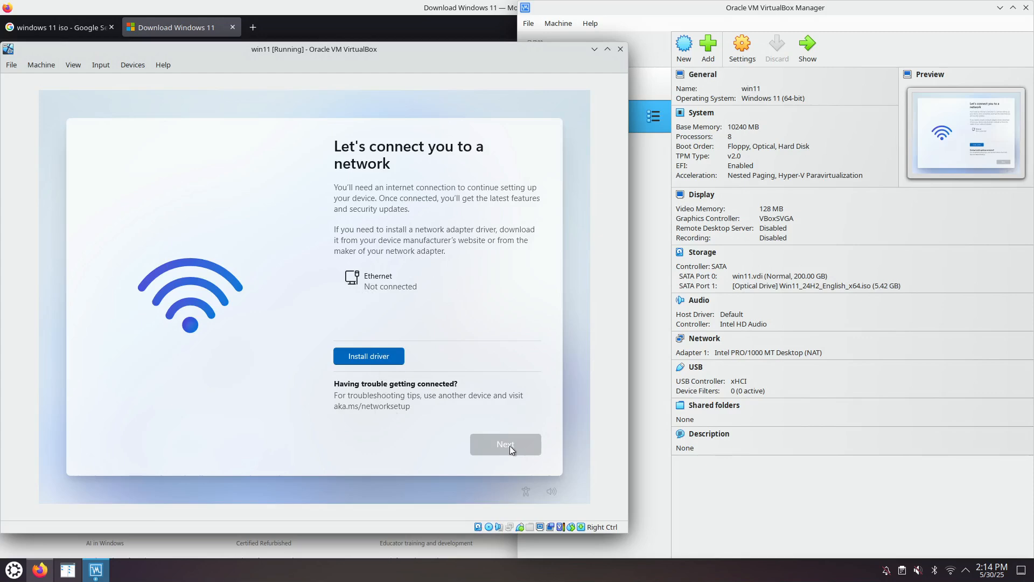
pyautogui.click(369, 356)
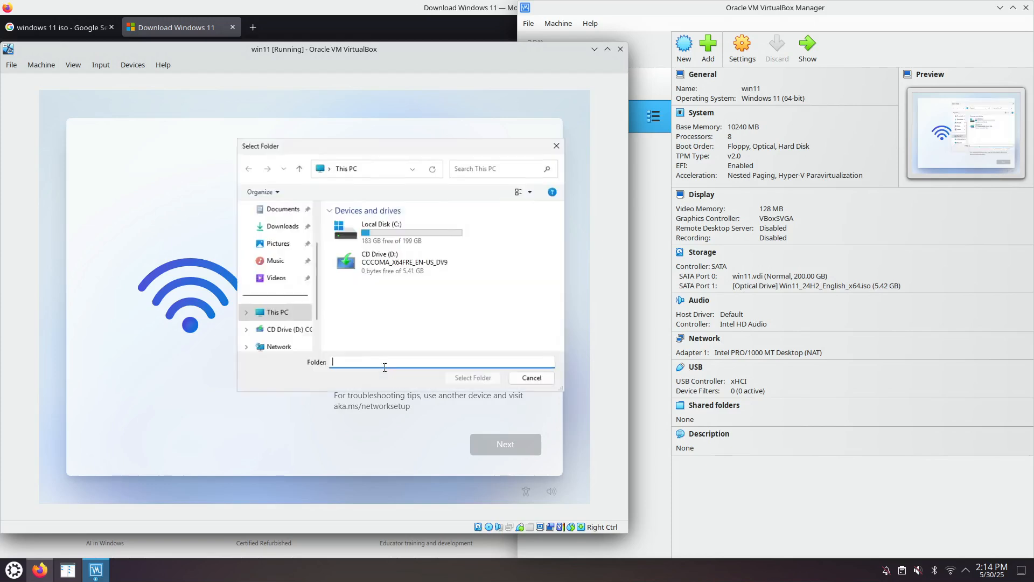
pyautogui.click(527, 380)
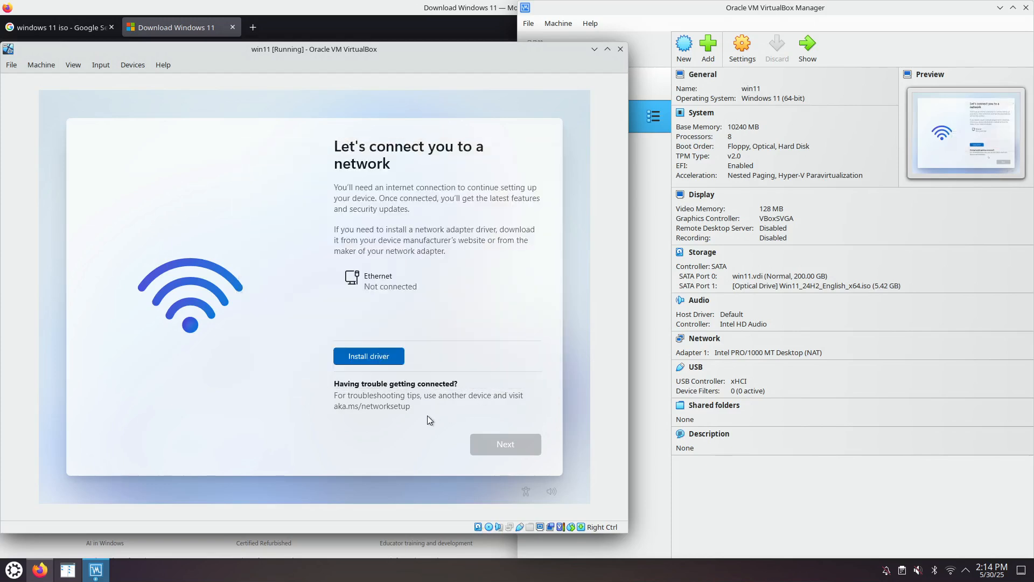
# Step: Open a command prompt over the Windows setup network page and run the oobe\bypassnro script
pyautogui.hotkey('shift', 'F10')
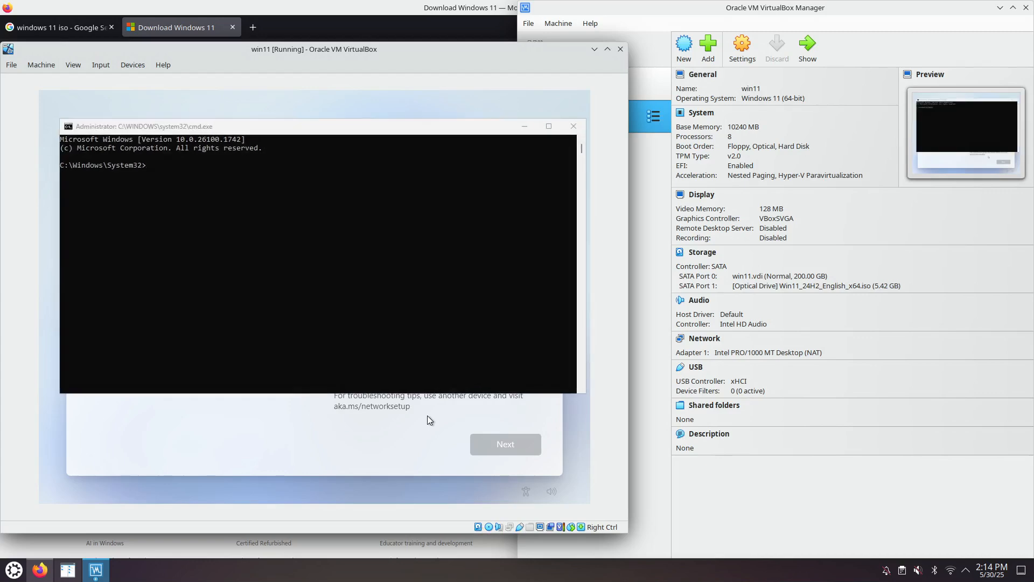
pyautogui.click(392, 237)
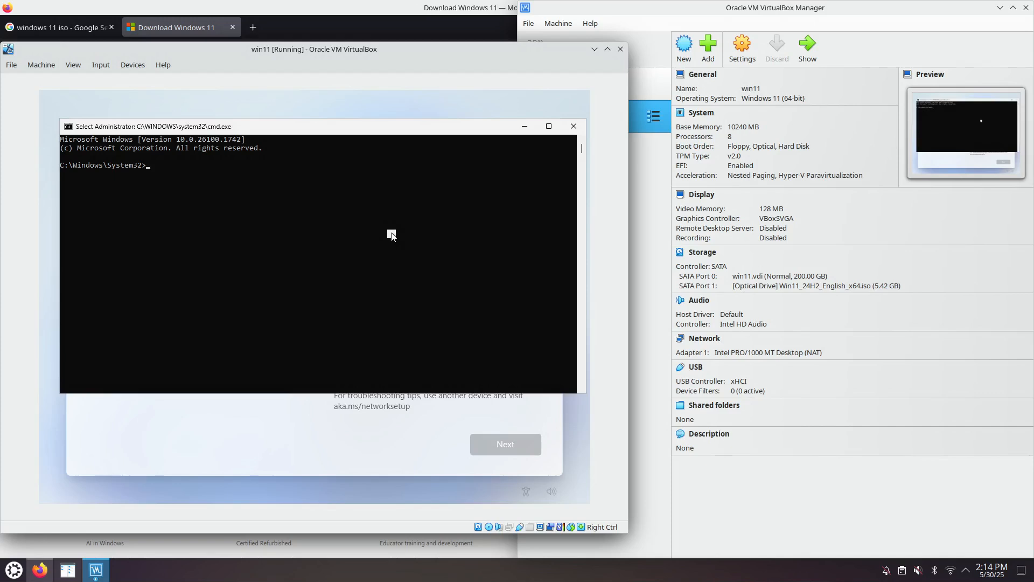
pyautogui.write('oobe\\by')
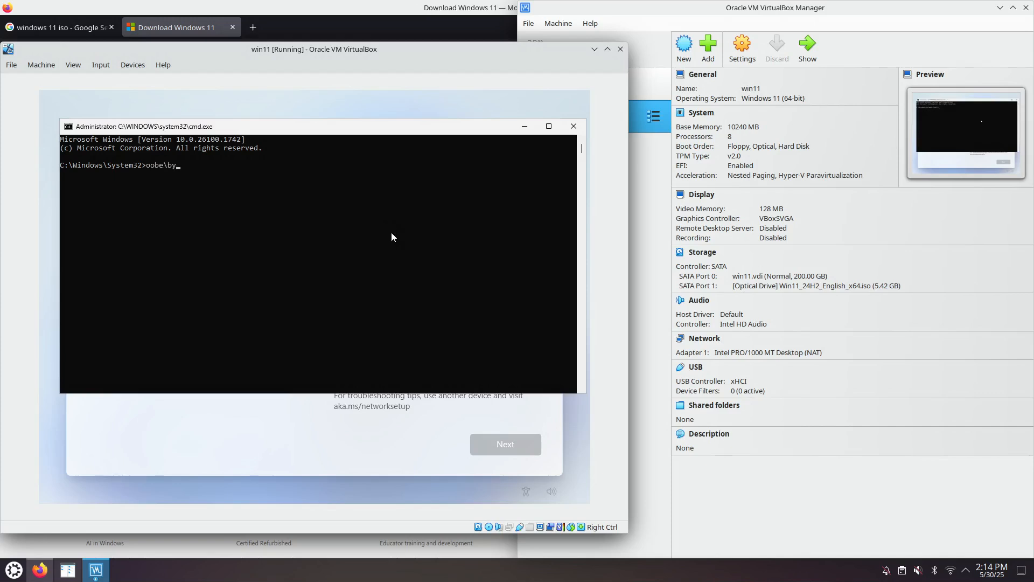
pyautogui.write('\x08y')
pyautogui.press('Tab')
pyautogui.press('Return')
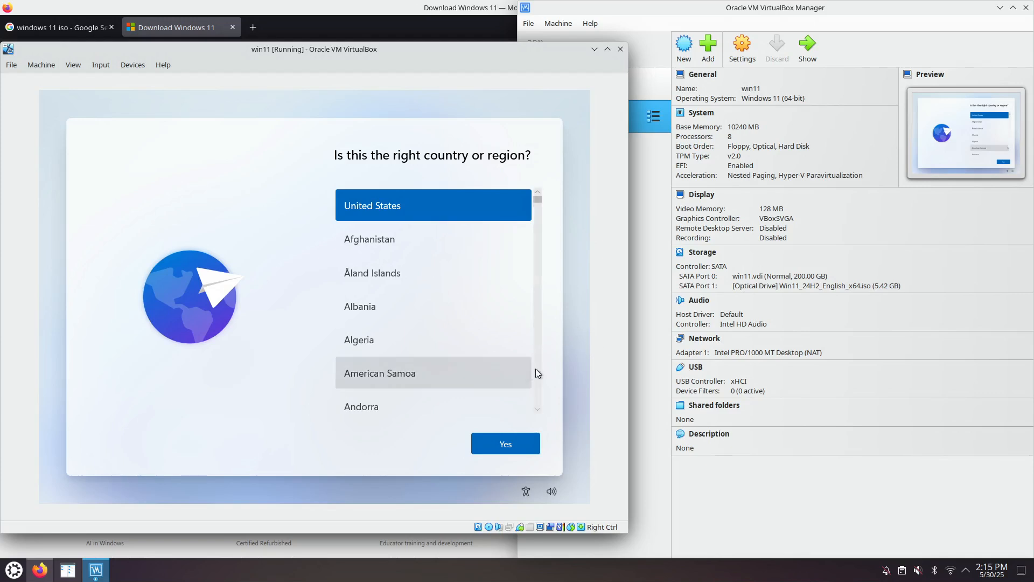
# Step: Get through the region (United States) and second keyboard pages of the restarted setup, and continue without internet
pyautogui.click(507, 445)
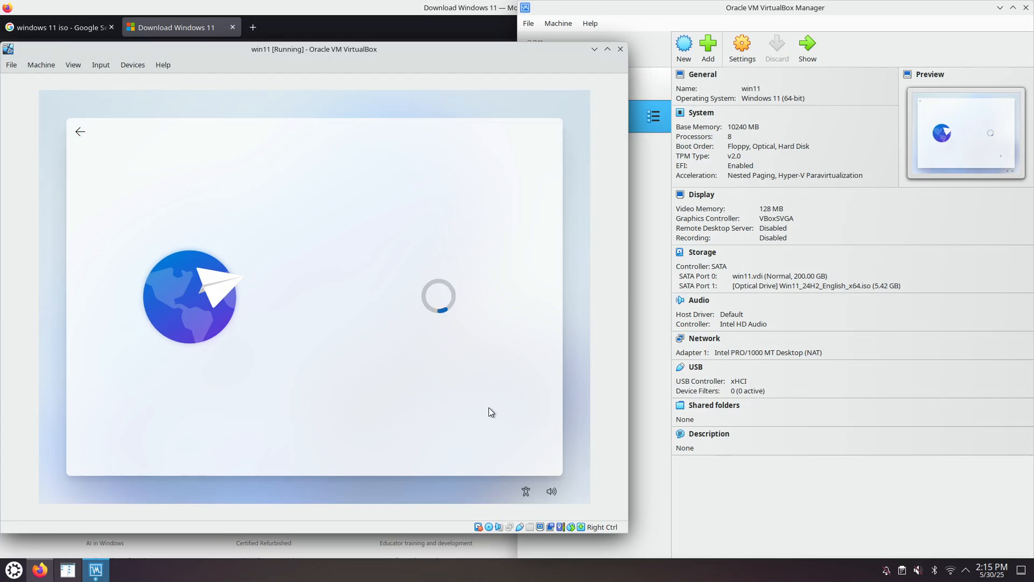
pyautogui.click(509, 450)
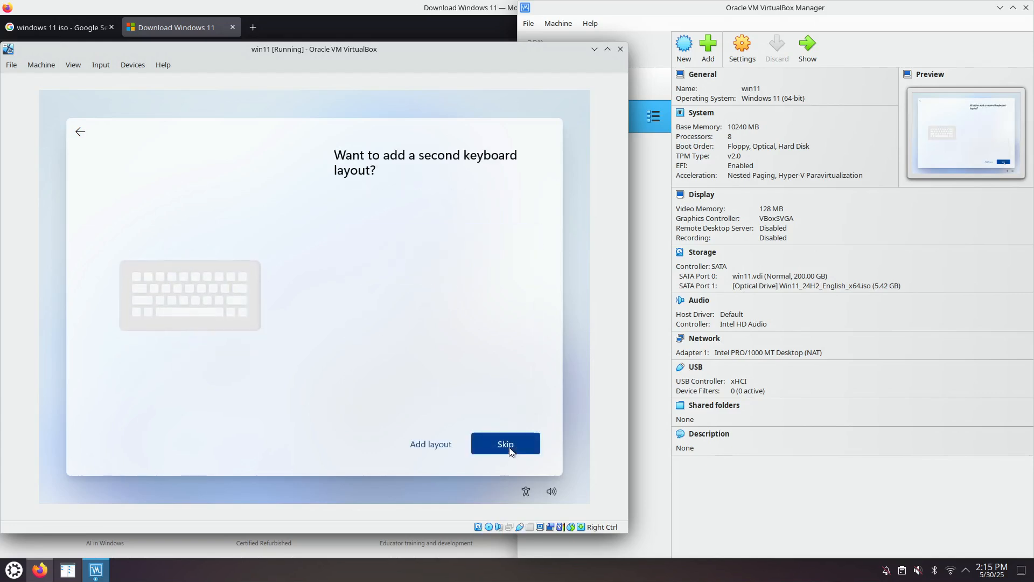
pyautogui.click(501, 447)
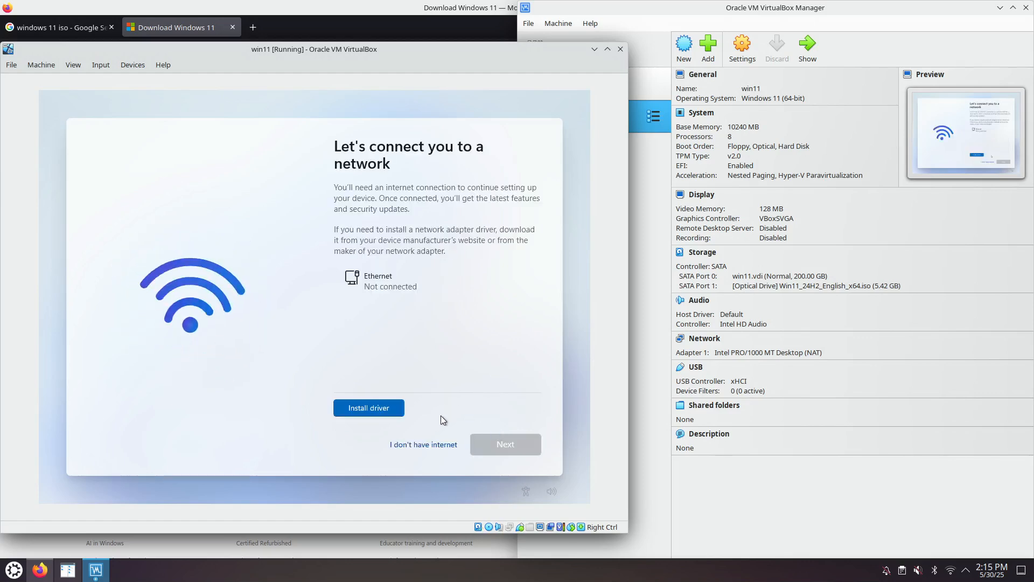
pyautogui.click(422, 445)
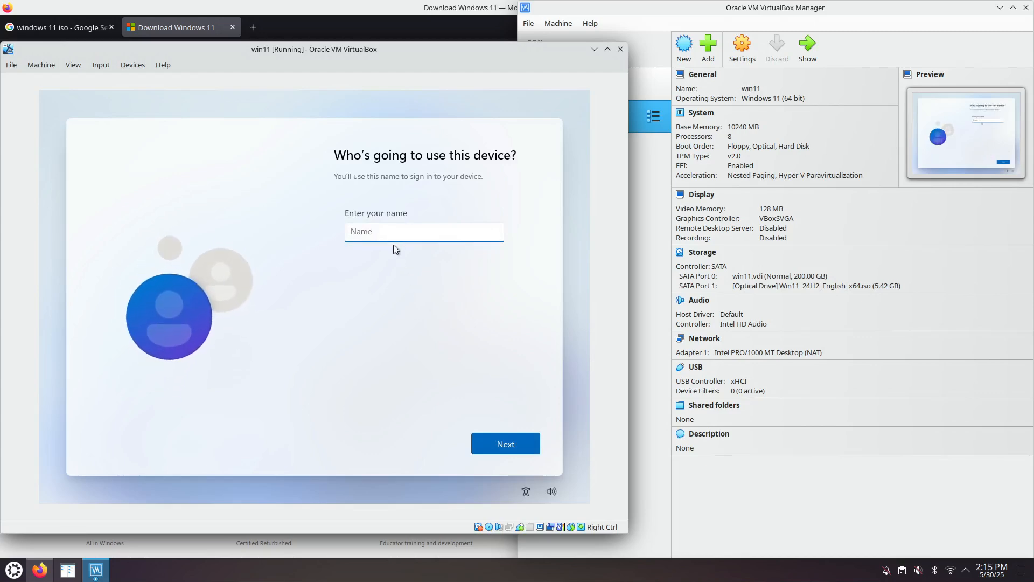
pyautogui.write('win11')
pyautogui.click(502, 445)
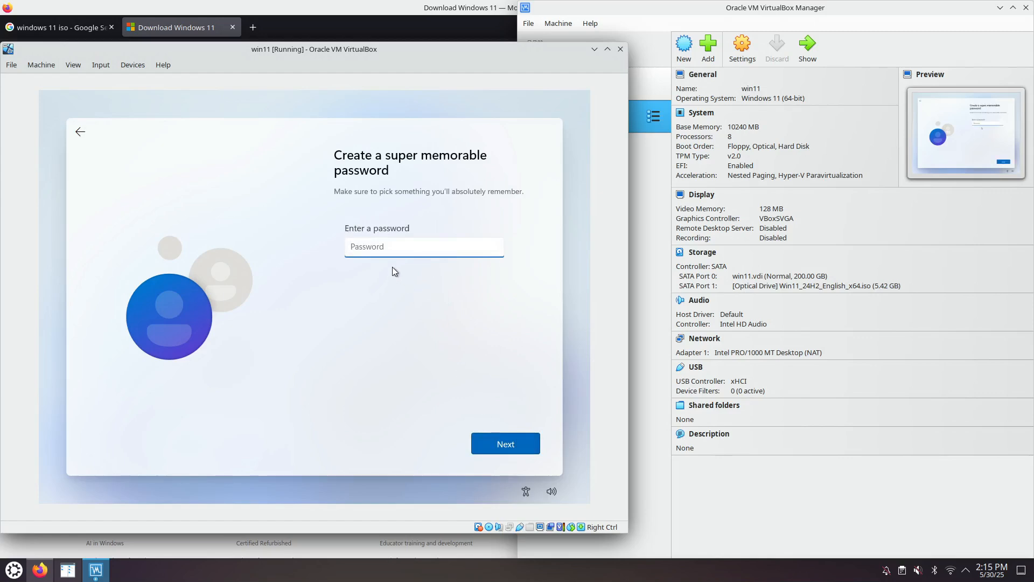
pyautogui.click(80, 133)
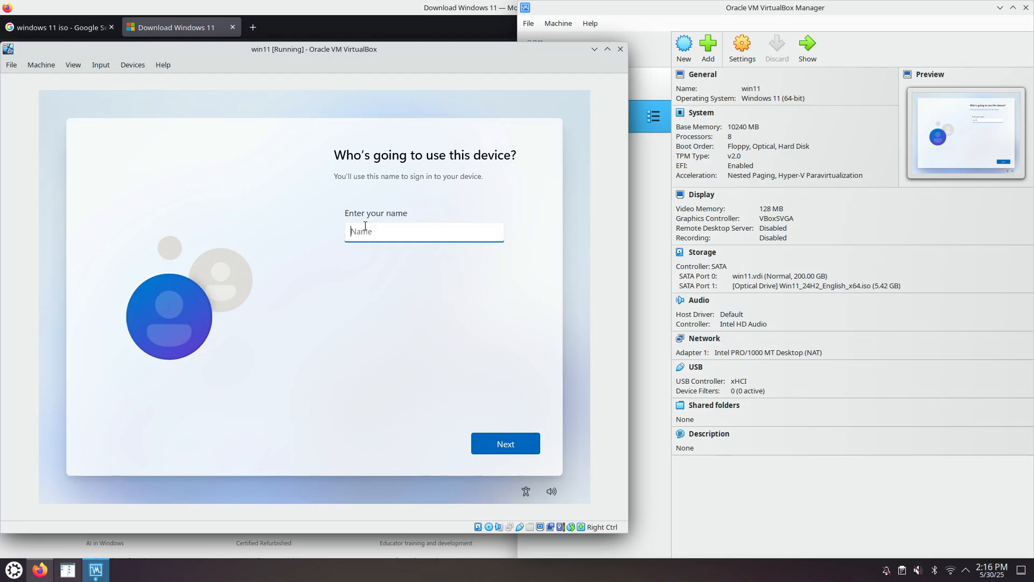
# Step: Name the local user admin, and enter and confirm the account password
pyautogui.write('admin')
pyautogui.click(501, 443)
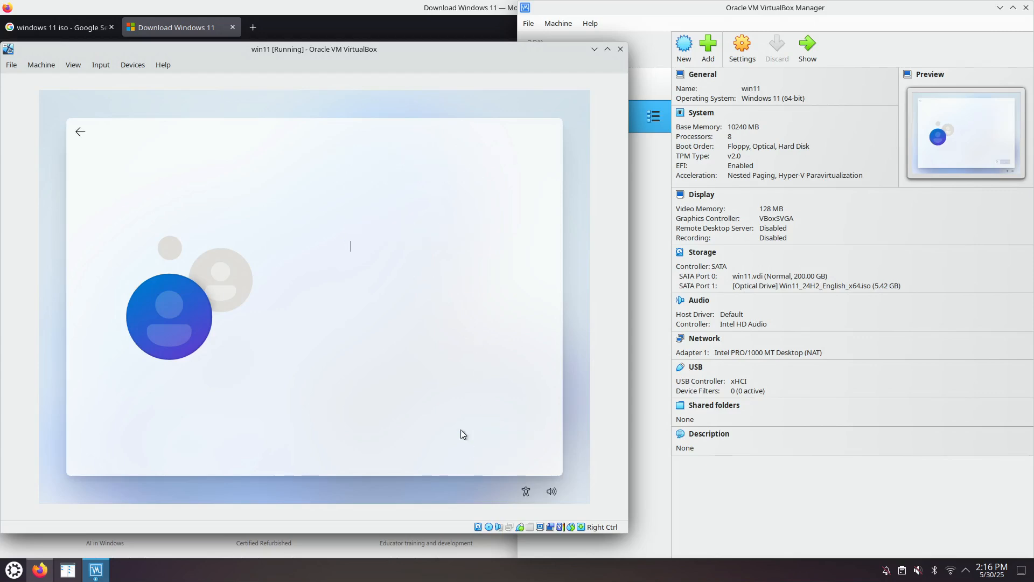
pyautogui.write('••')
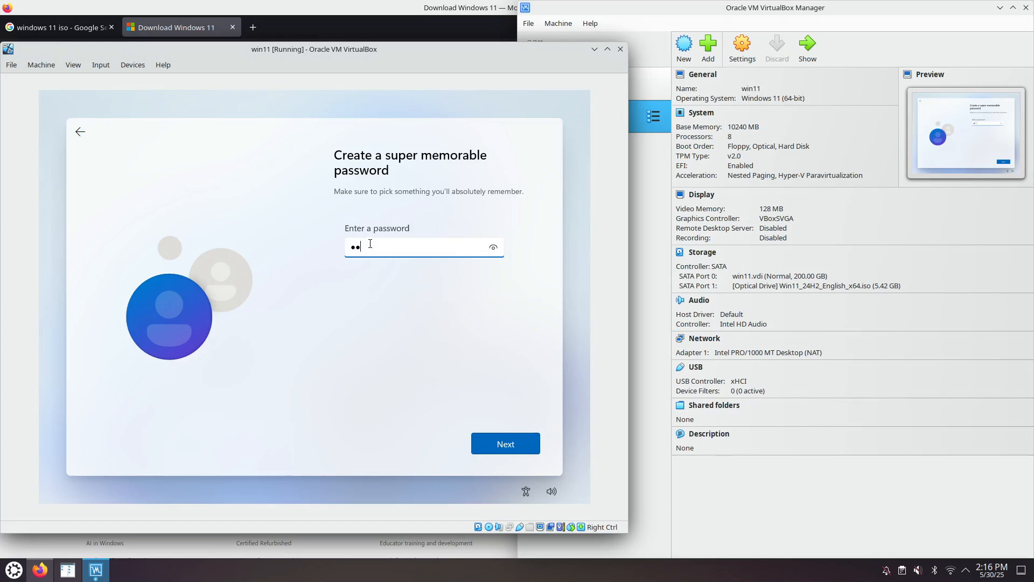
pyautogui.write('••')
pyautogui.click(491, 448)
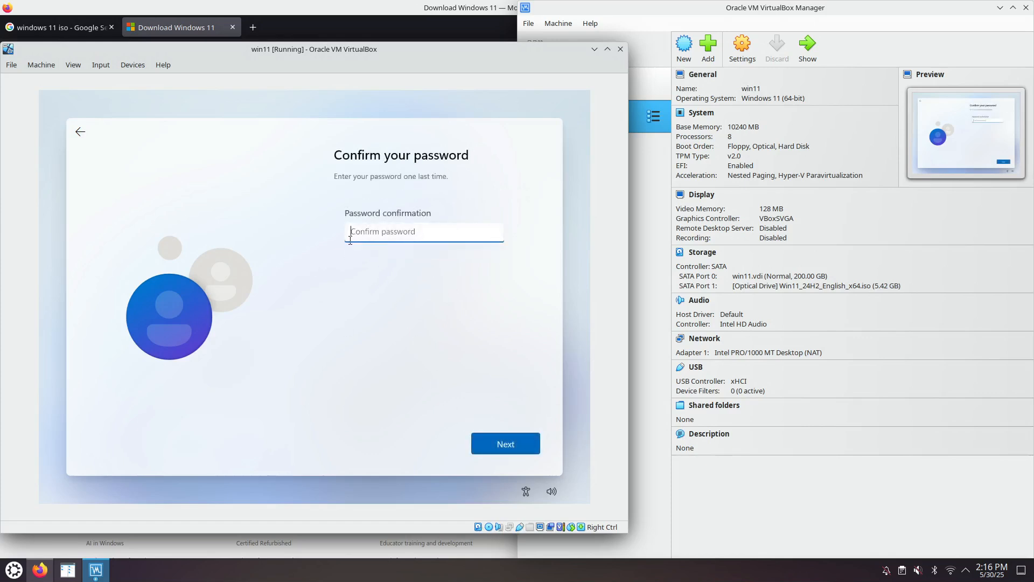
pyautogui.write('••••')
pyautogui.click(491, 434)
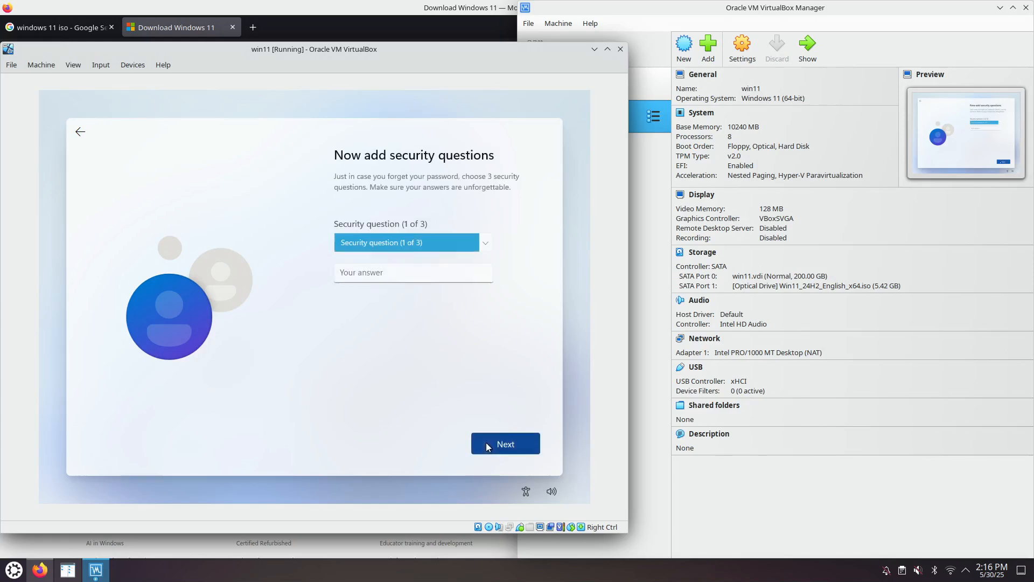
# Step: Choose "What was your first pet's name?" as the first security question and submit an answer
pyautogui.click(434, 242)
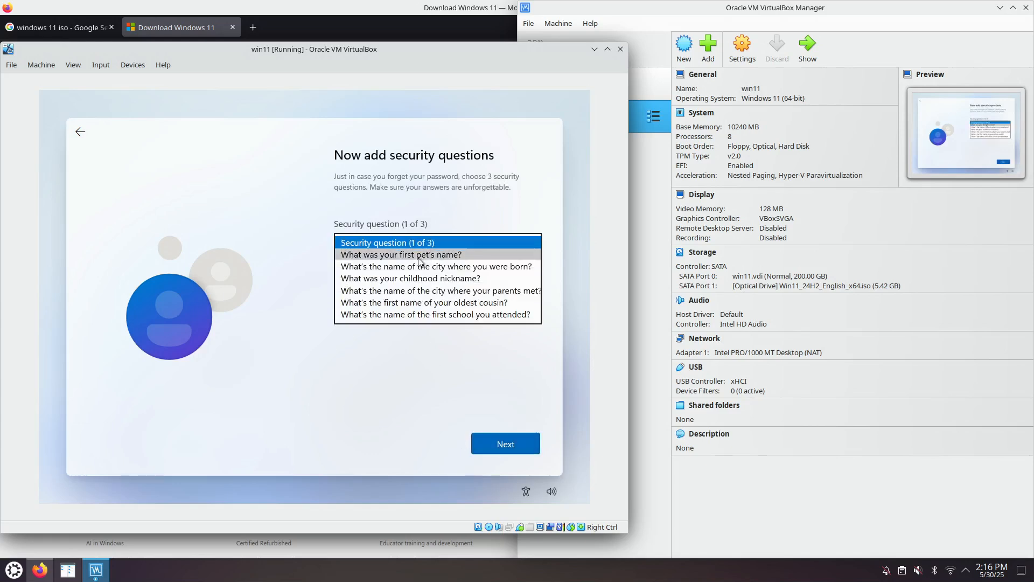
pyautogui.click(414, 252)
pyautogui.click(413, 278)
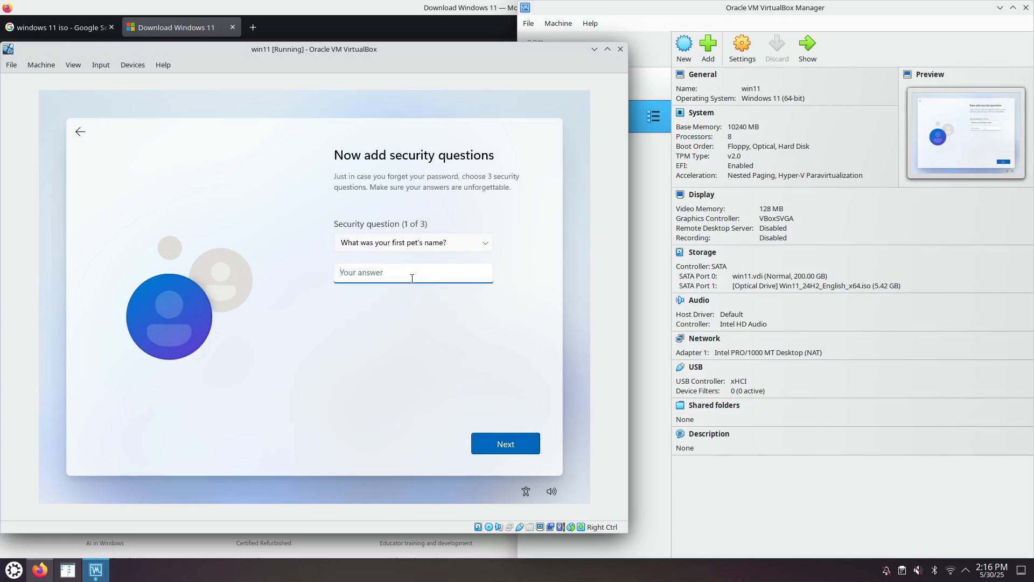
pyautogui.click(505, 446)
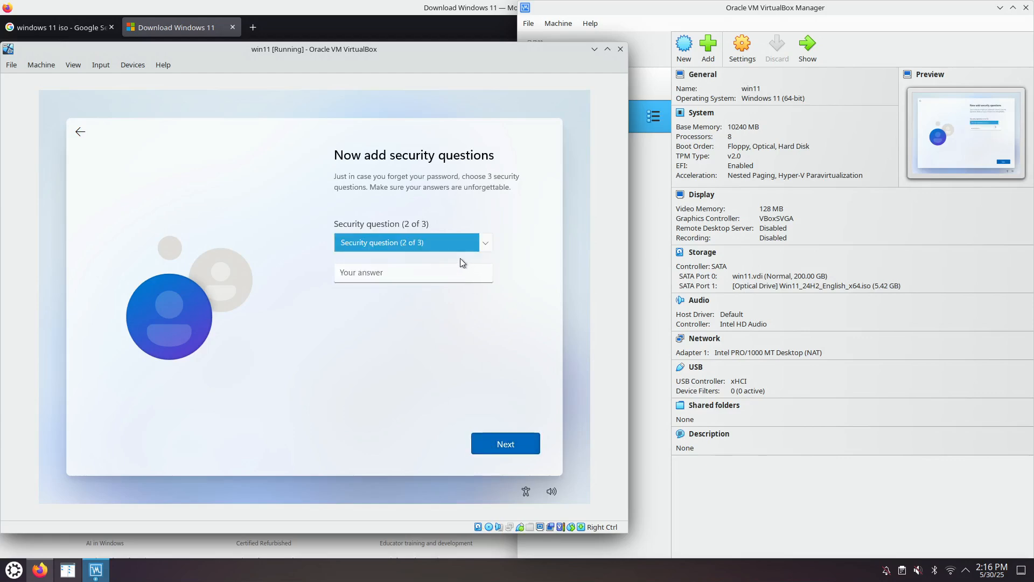
# Step: Choose the city where your parents met as the second security question and submit an answer
pyautogui.click(454, 244)
pyautogui.click(415, 279)
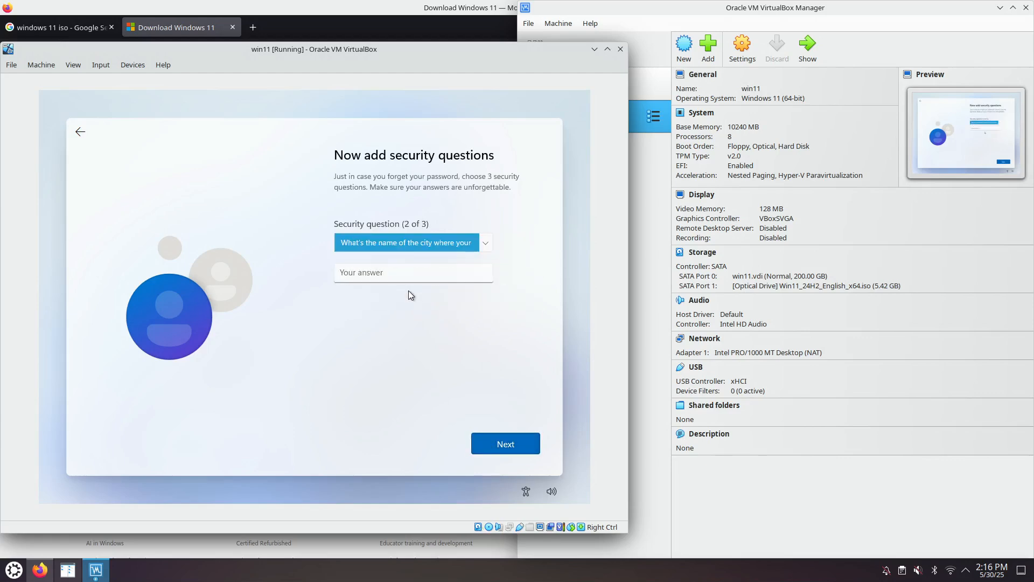
pyautogui.click(408, 275)
pyautogui.click(494, 449)
# Step: Choose a third security question and submit its answer
pyautogui.click(445, 247)
pyautogui.click(422, 278)
pyautogui.click(405, 273)
pyautogui.click(503, 454)
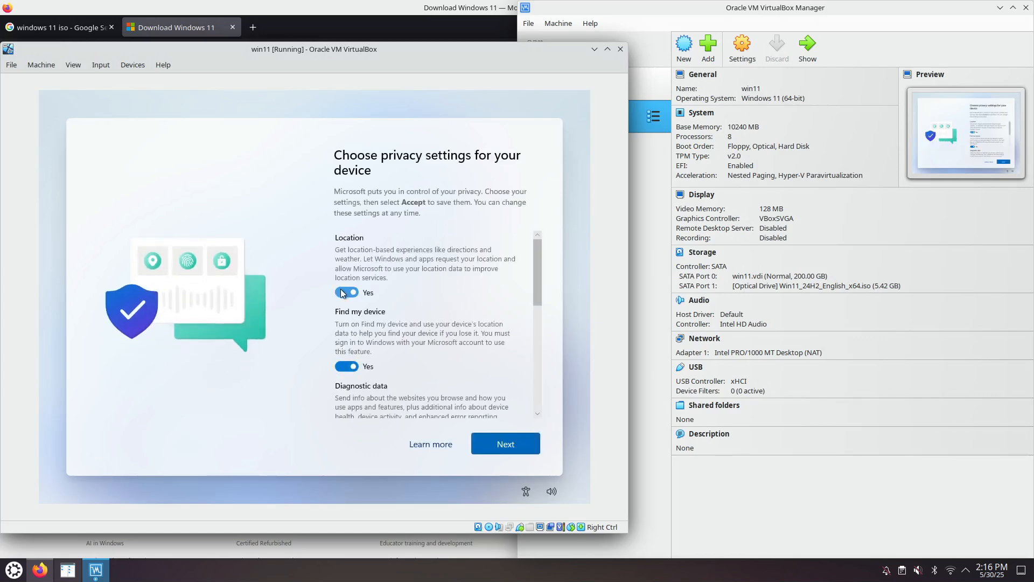
# Step: Turn off Location, Find my device, Inking & typing, Tailored experiences and Advertising ID, limit Diagnostic data to Required only, and accept the privacy settings
pyautogui.click(355, 295)
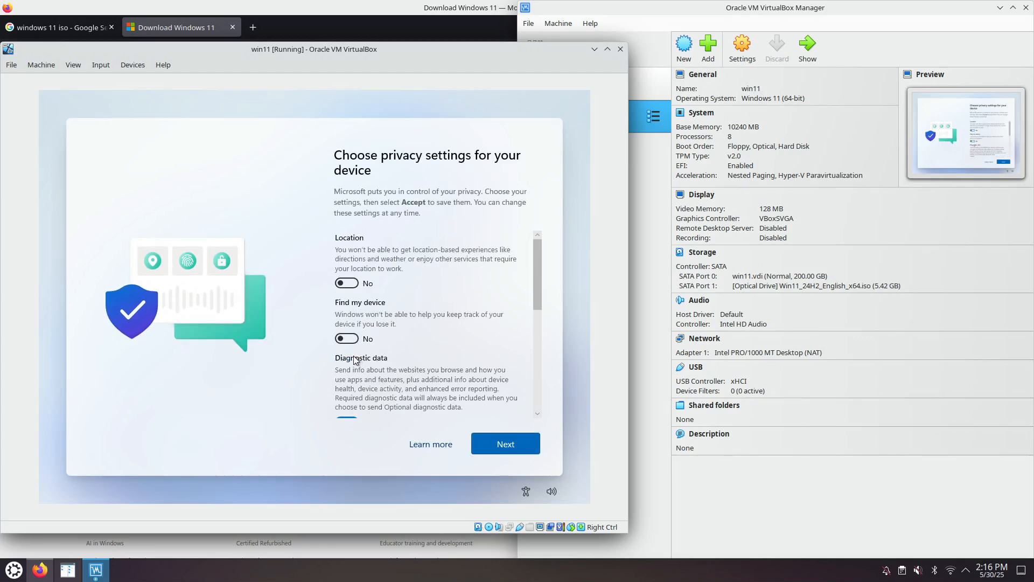
pyautogui.scroll(-2, 356, 362)
pyautogui.click(349, 366)
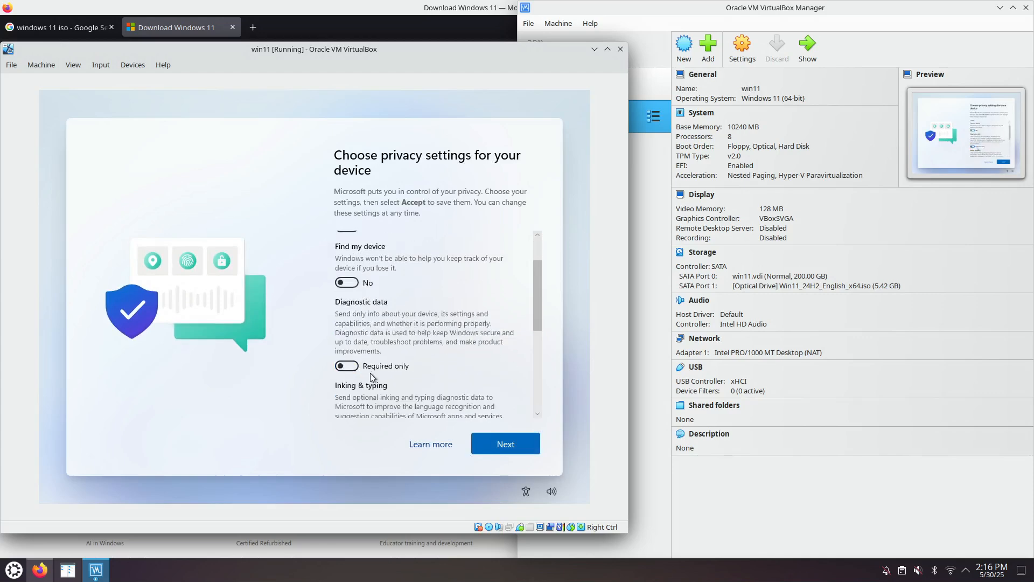
pyautogui.scroll(-2, 349, 366)
pyautogui.click(357, 376)
pyautogui.scroll(-4, 357, 378)
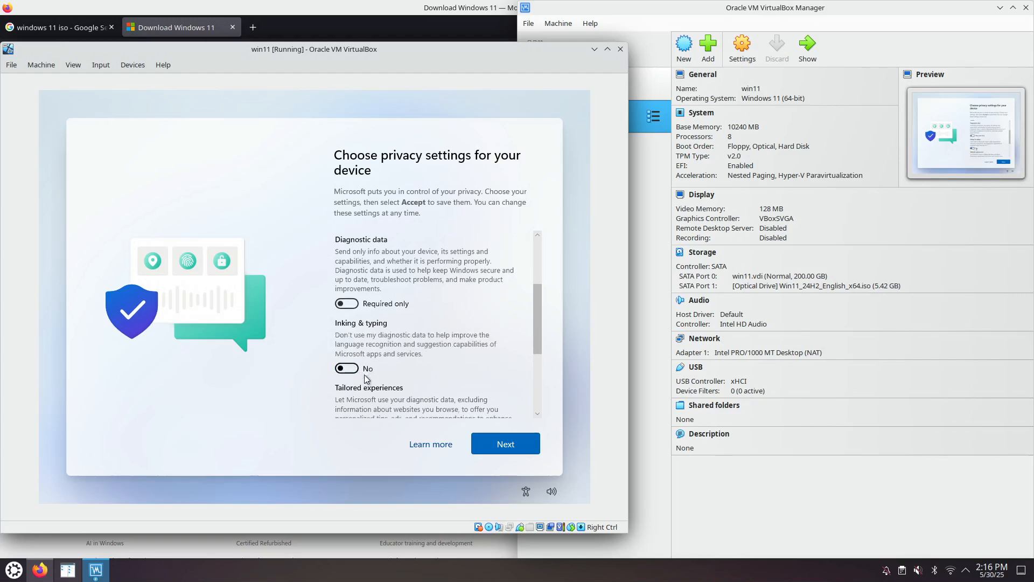
pyautogui.click(353, 339)
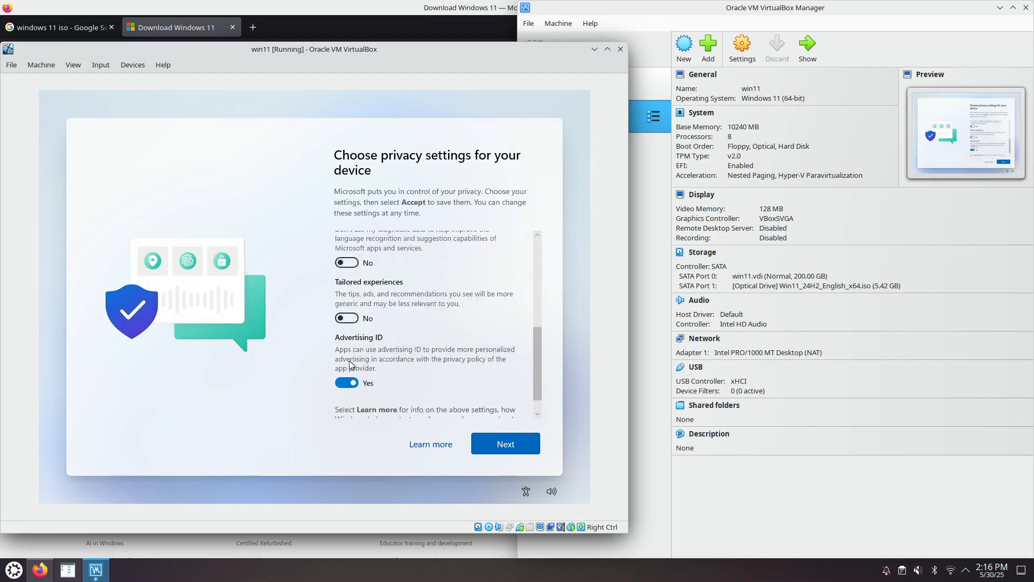
pyautogui.click(351, 392)
pyautogui.scroll(-1, 381, 397)
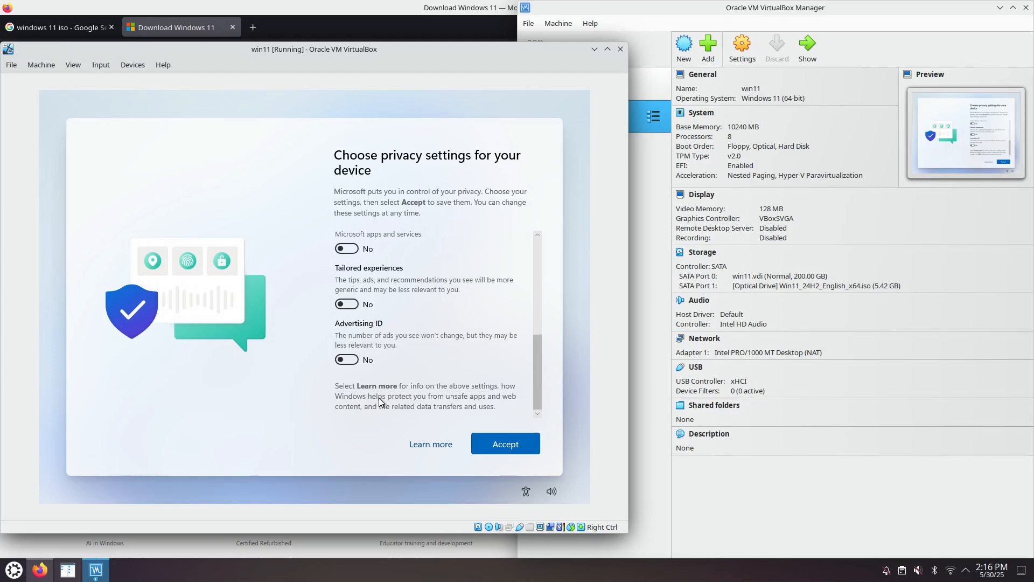
pyautogui.click(496, 439)
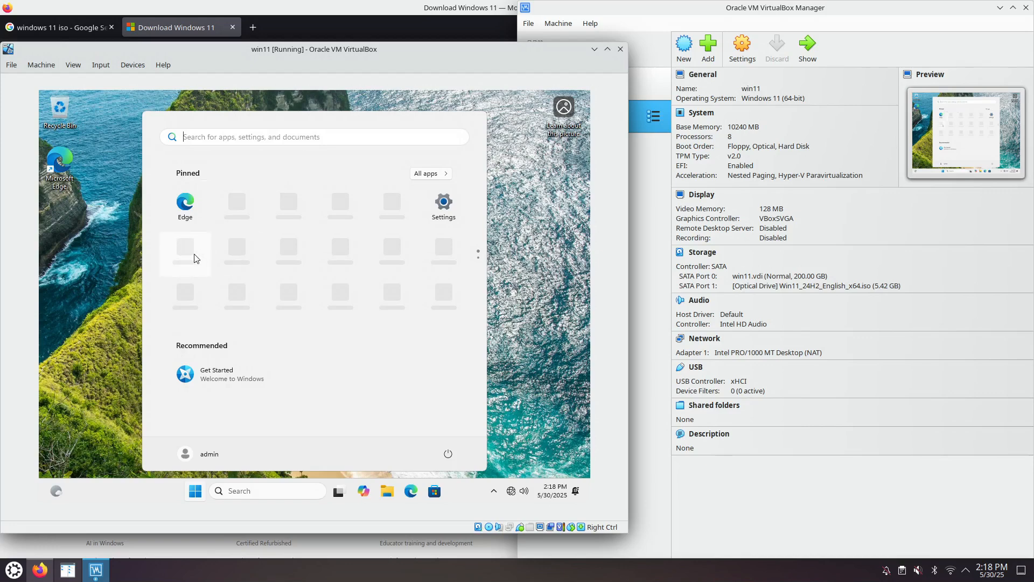
# Step: Open Windows Settings, search for "start" and open the Start settings page
pyautogui.click(196, 497)
pyautogui.click(196, 497)
pyautogui.click(443, 202)
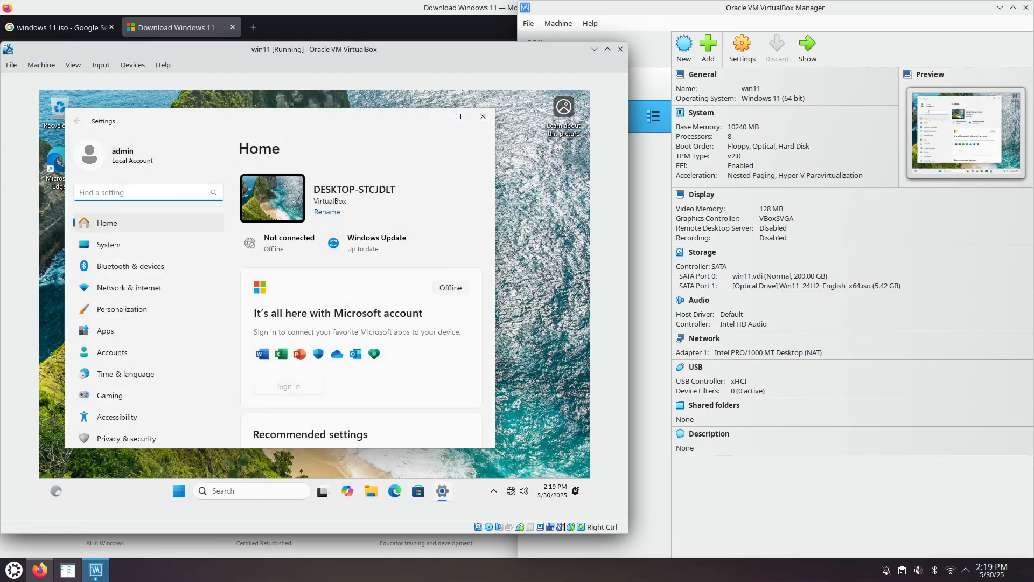
pyautogui.write('sugge')
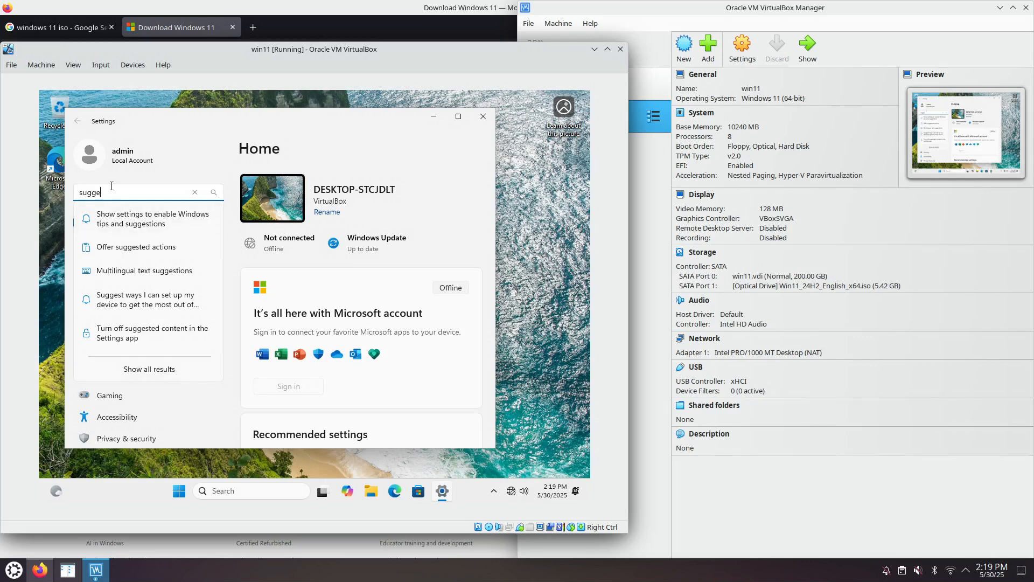
pyautogui.moveTo(103, 192); pyautogui.dragTo(47, 193)
pyautogui.write('start')
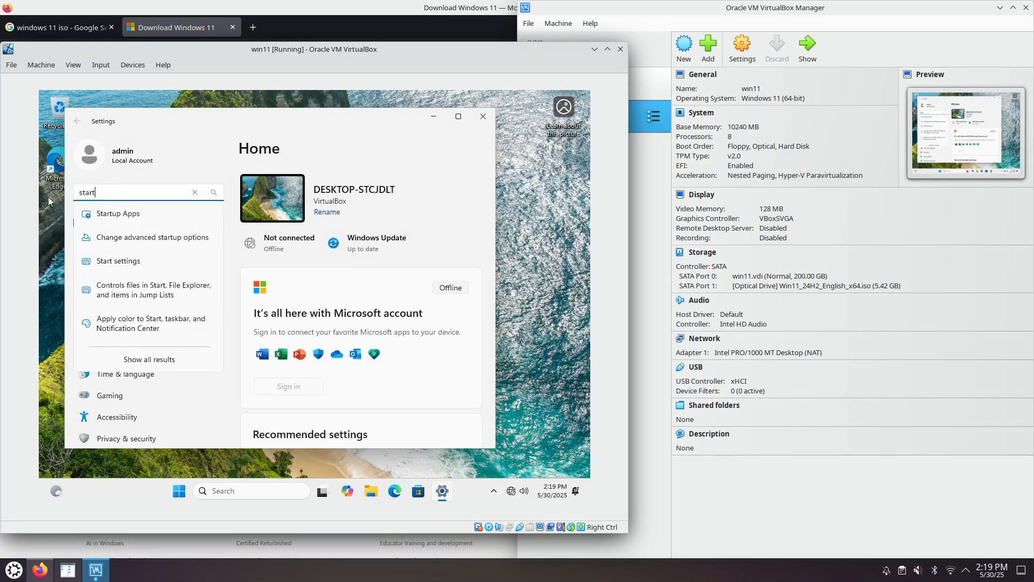
pyautogui.click(146, 265)
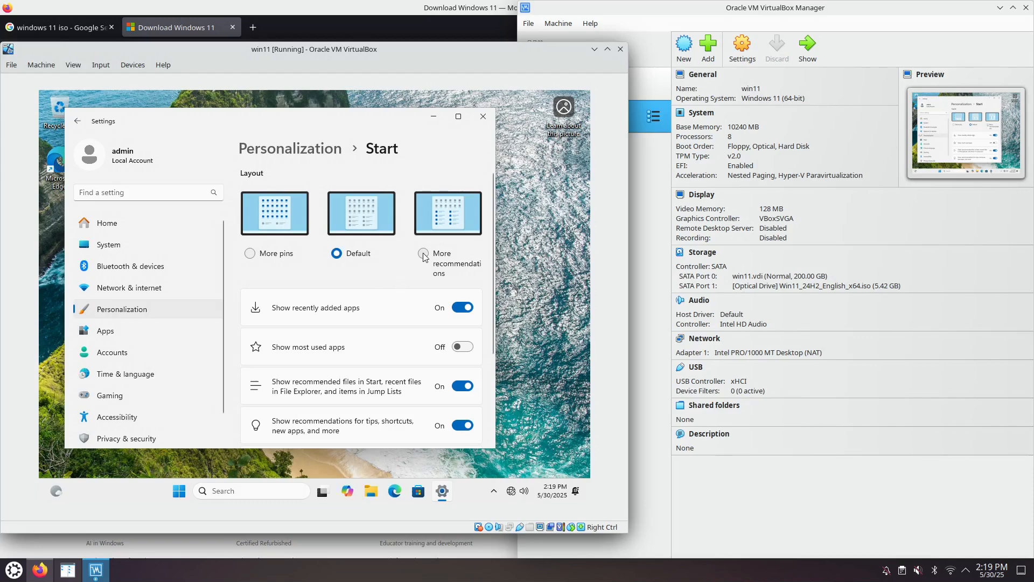
# Step: Set the Start layout to More pins and turn off recently added apps, recommended files, recommendations for tips and account-related notifications
pyautogui.click(250, 255)
pyautogui.click(467, 312)
pyautogui.scroll(-2, 361, 363)
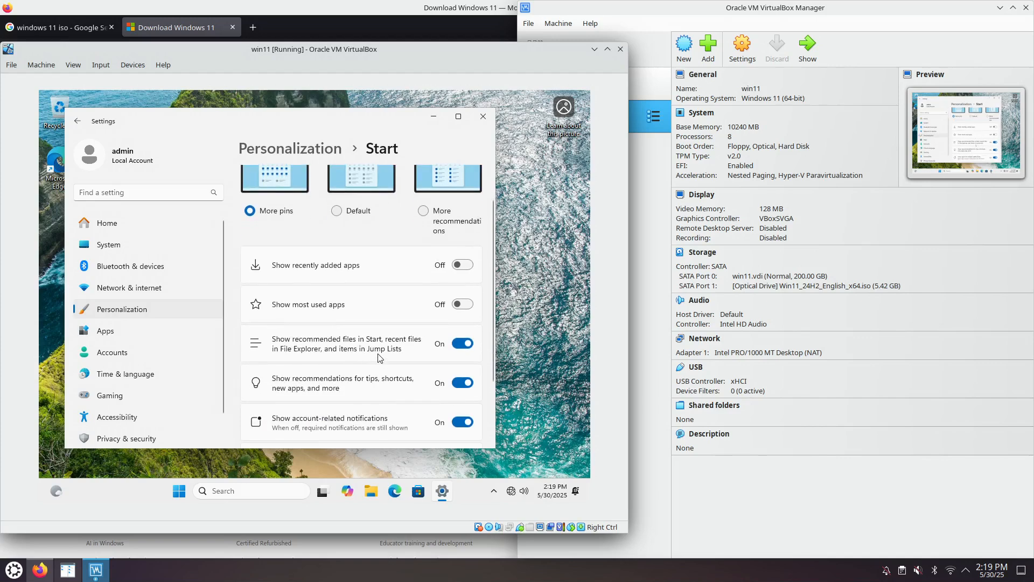
pyautogui.click(466, 346)
pyautogui.scroll(-3, 466, 324)
pyautogui.click(463, 299)
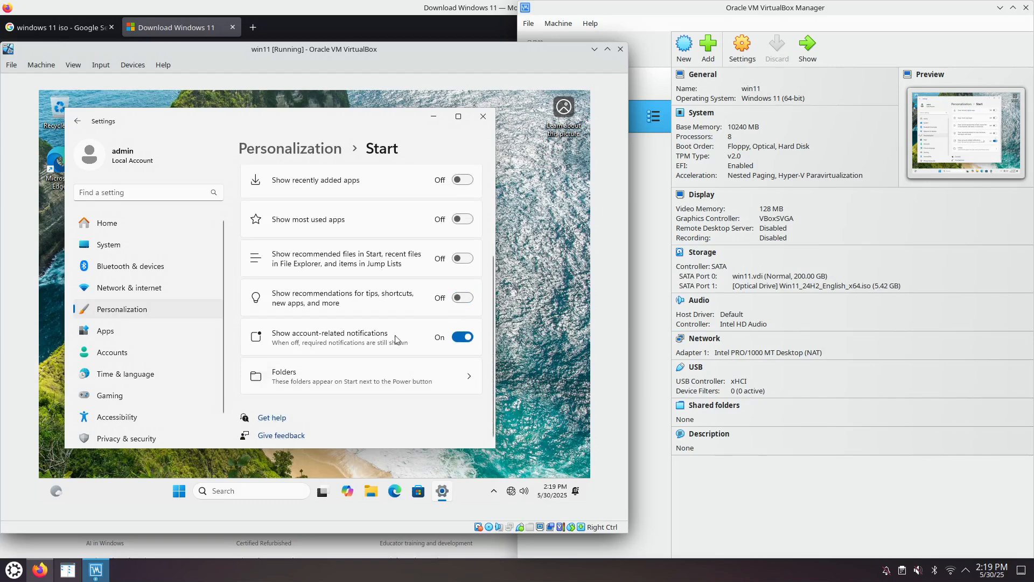
pyautogui.click(458, 337)
pyautogui.scroll(-1, 348, 363)
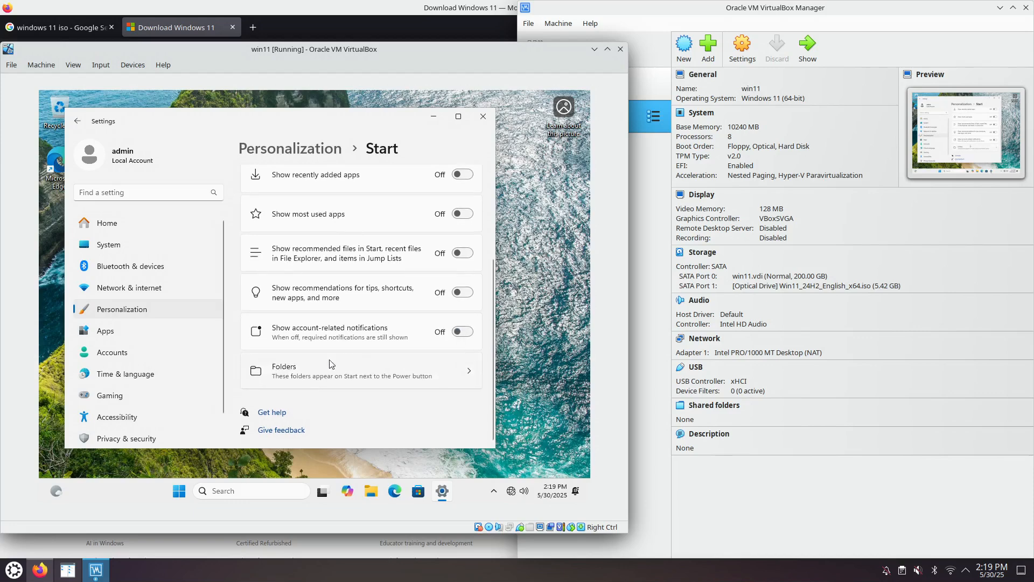
# Step: Search Settings for "recomm", open the setting for suggestions in the recommended section, and close Settings
pyautogui.click(117, 189)
pyautogui.write('recomm')
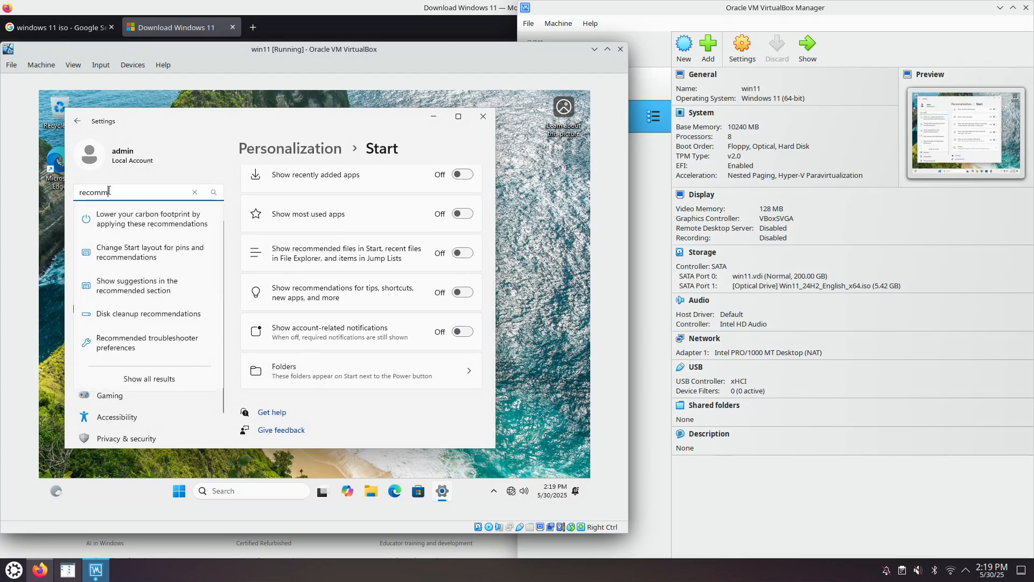
pyautogui.click(150, 287)
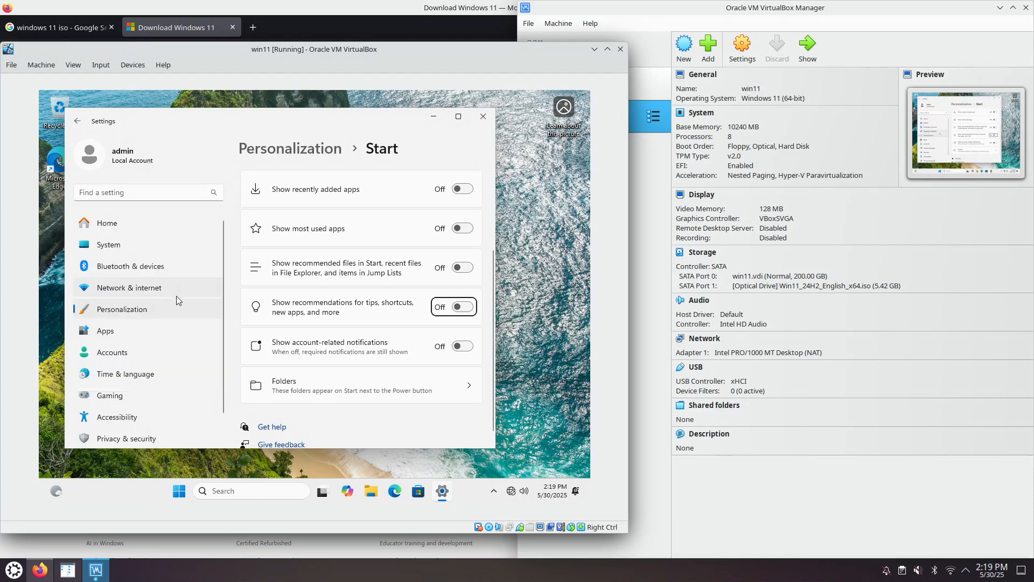
pyautogui.click(481, 116)
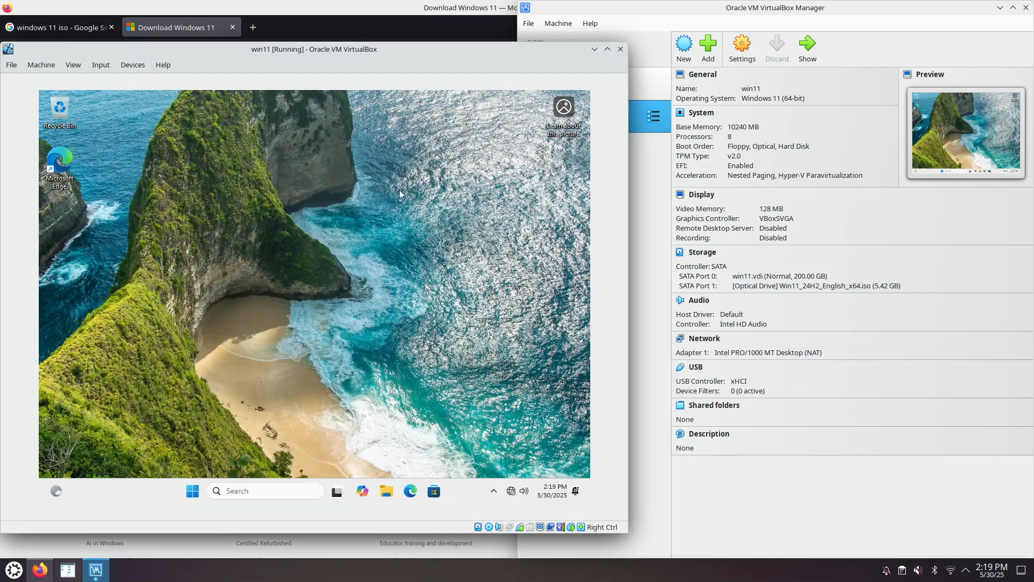
# Step: Inspect the Start menu's pinned items and its full list of apps, and close the menu
pyautogui.click(194, 492)
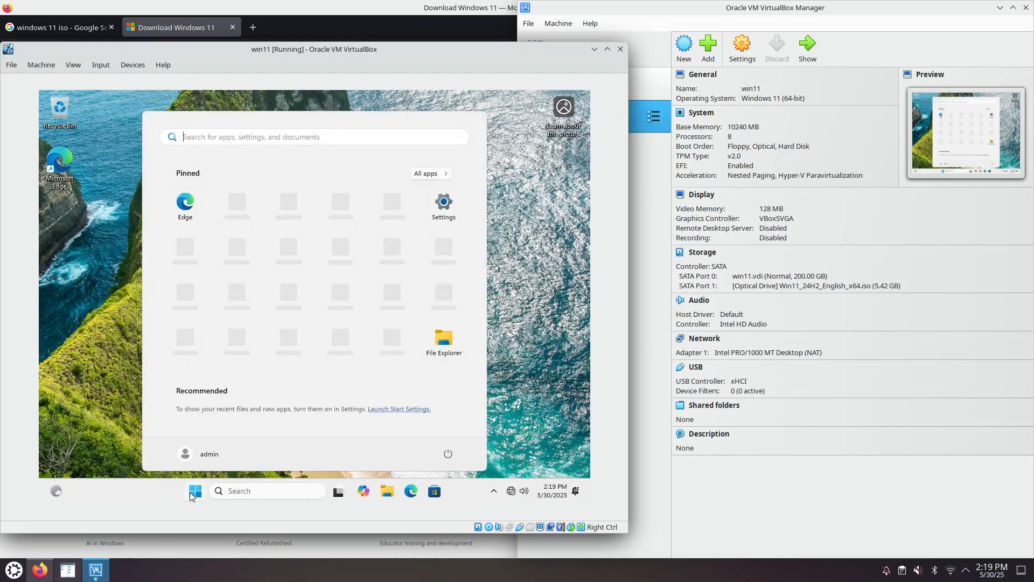
pyautogui.click(433, 174)
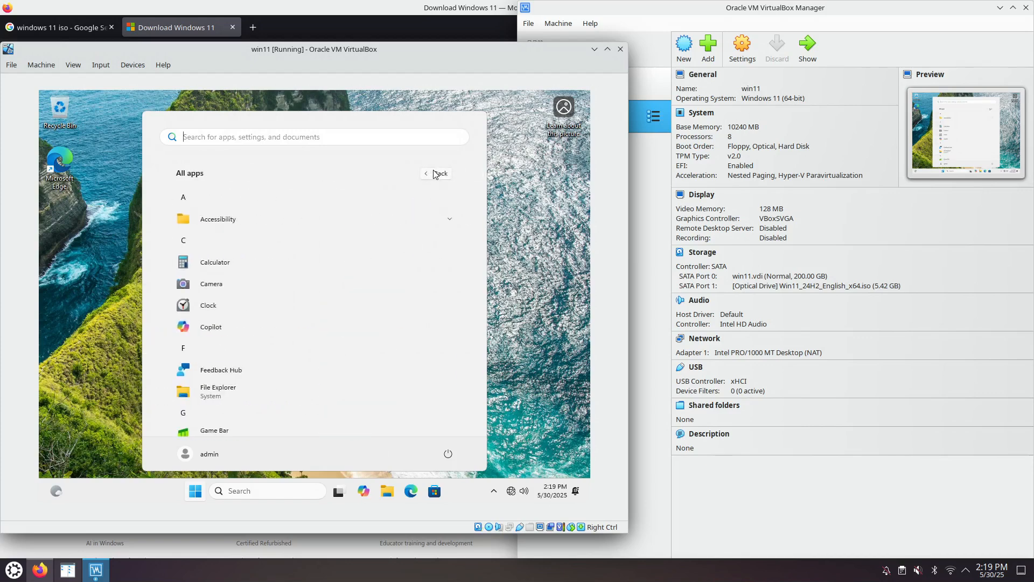
pyautogui.click(438, 174)
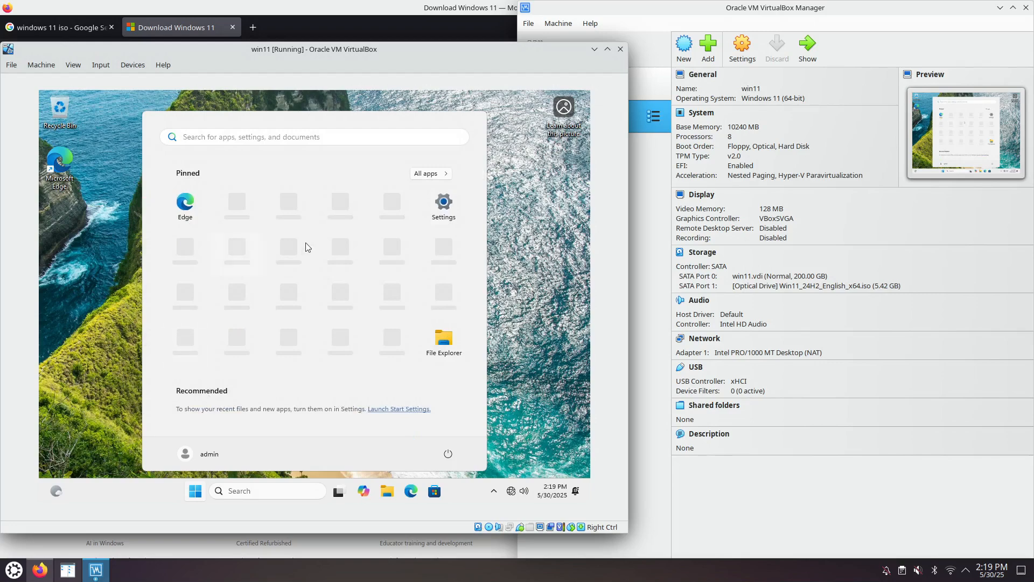
pyautogui.click(518, 278)
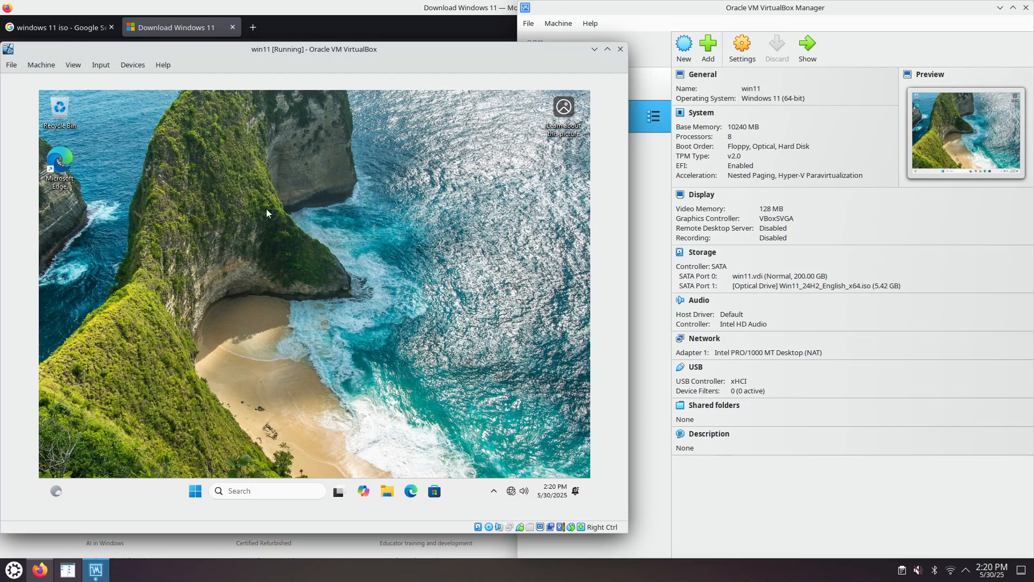
# Step: Move and enlarge the win11 machine window, and open the guest's System About page at its related links
pyautogui.moveTo(376, 50); pyautogui.dragTo(499, 25)
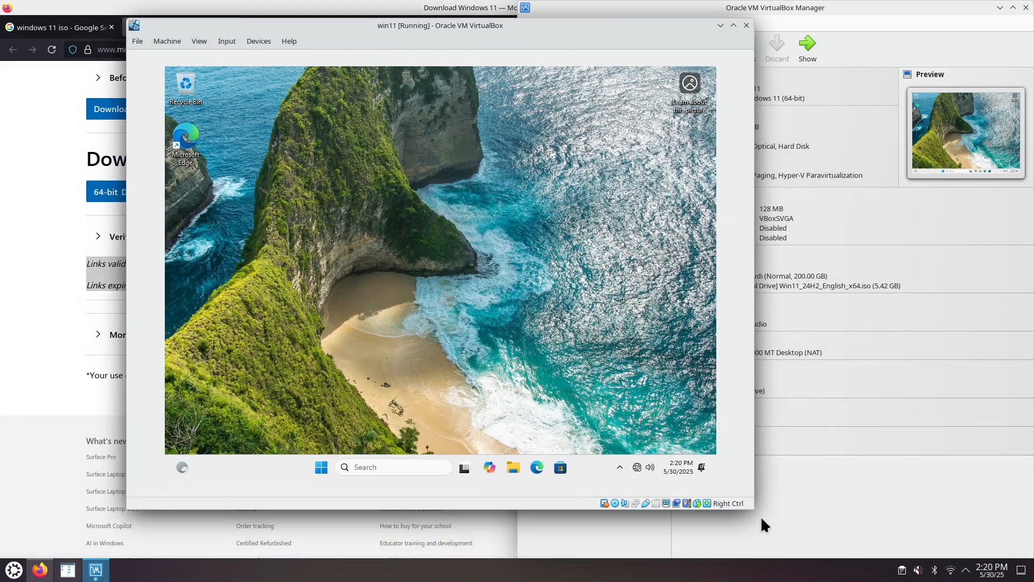
pyautogui.moveTo(754, 510); pyautogui.dragTo(836, 542)
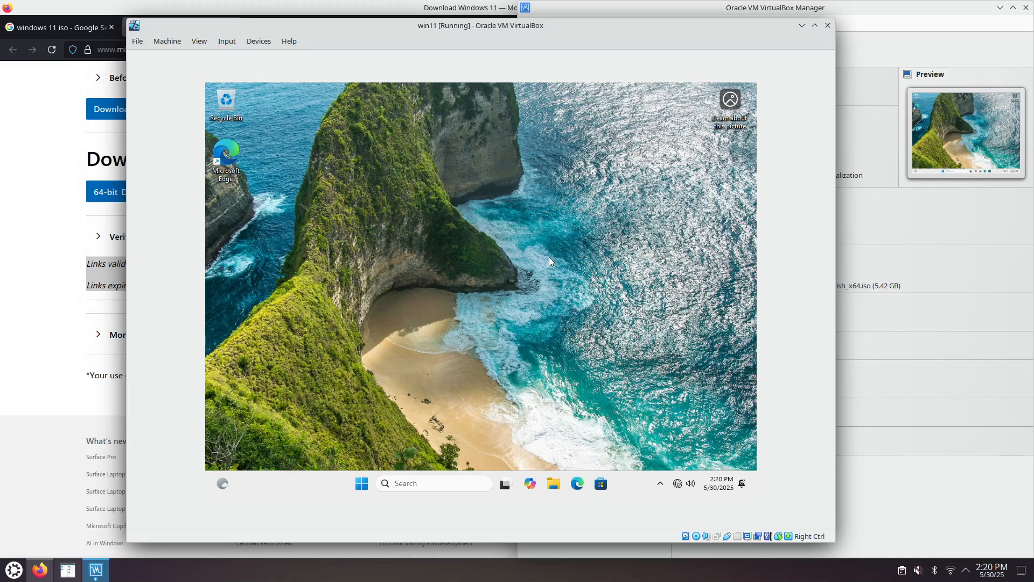
pyautogui.rightClick(361, 484)
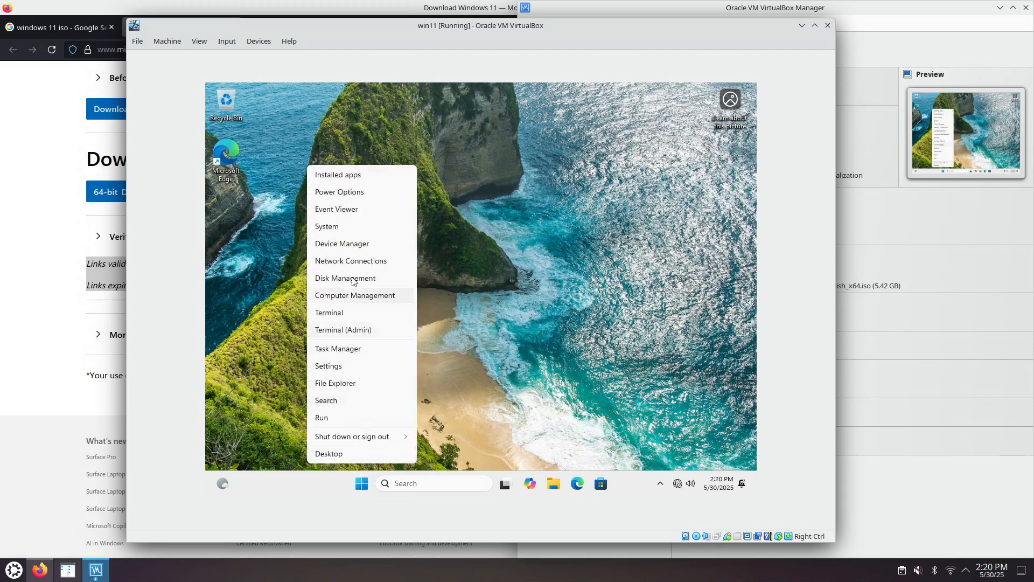
pyautogui.click(351, 226)
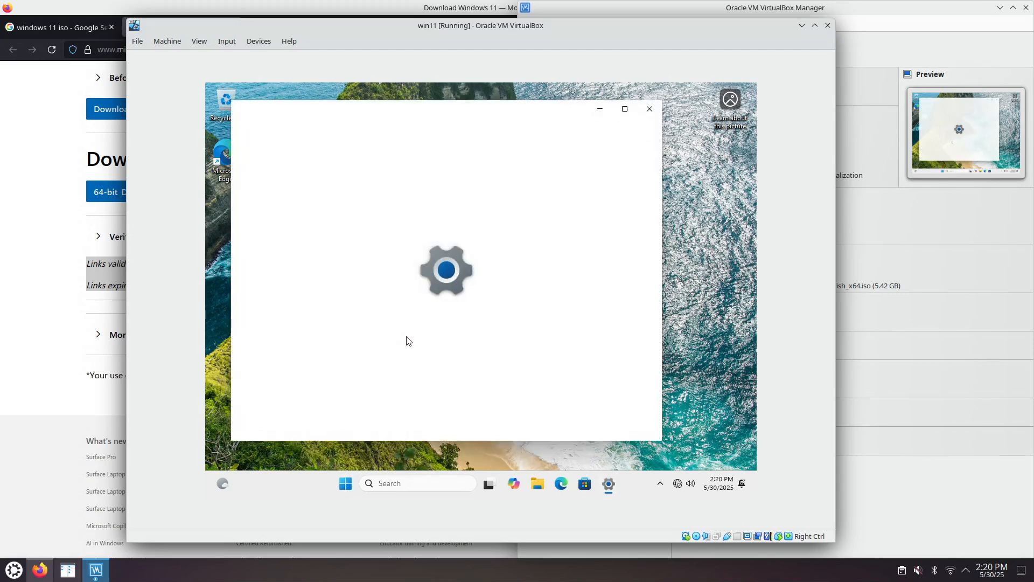
pyautogui.rightClick(348, 489)
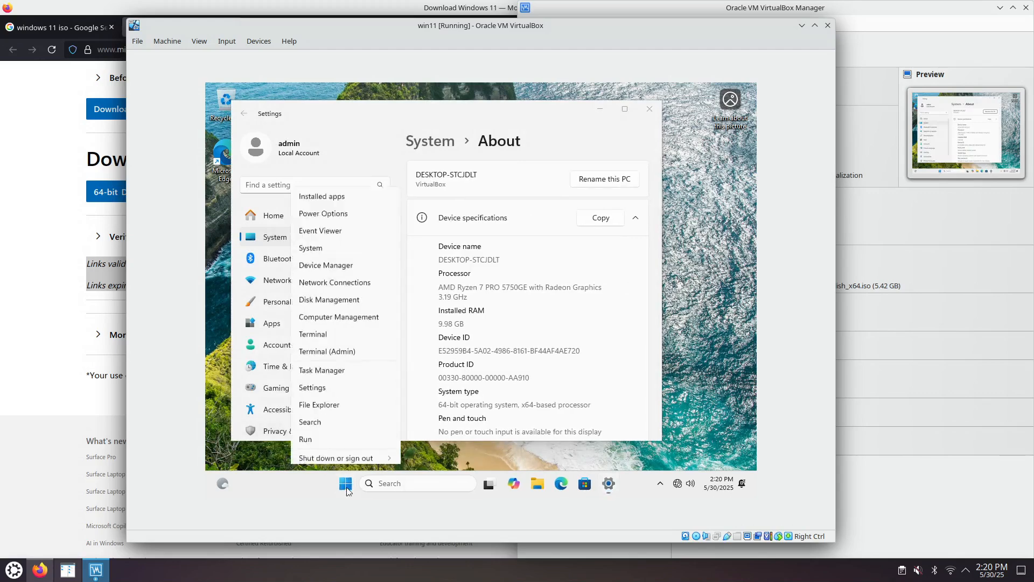
pyautogui.click(551, 150)
pyautogui.scroll(-2, 520, 306)
pyautogui.scroll(-3, 523, 307)
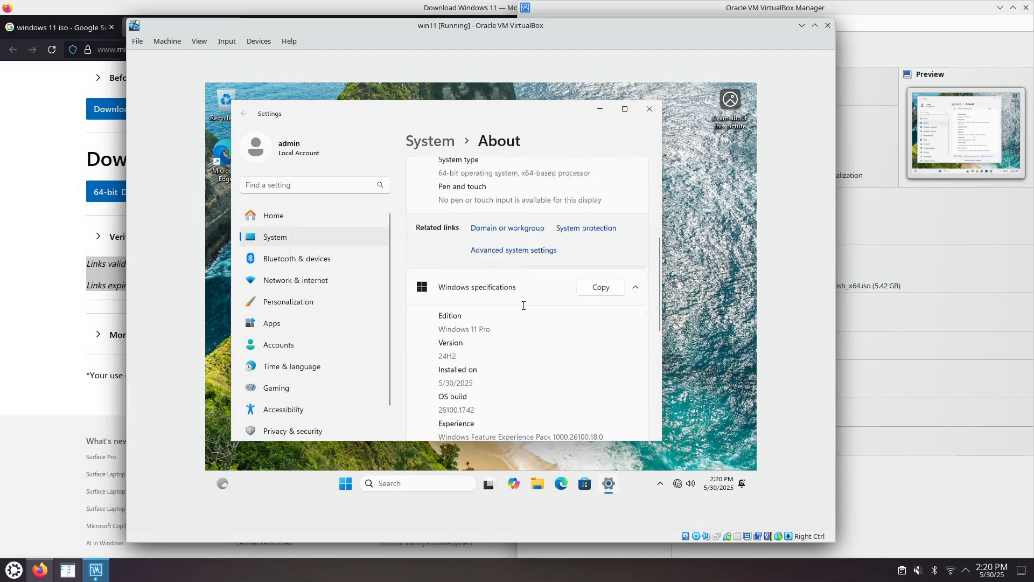
# Step: Allow remote connections to this computer in the advanced system properties, apply the change, and close Settings
pyautogui.click(515, 232)
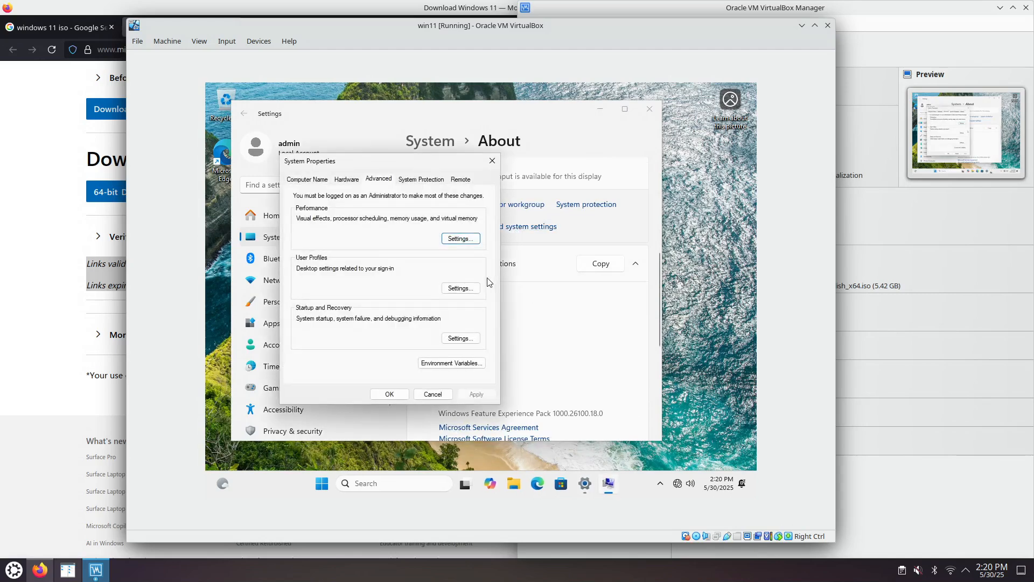
pyautogui.click(464, 181)
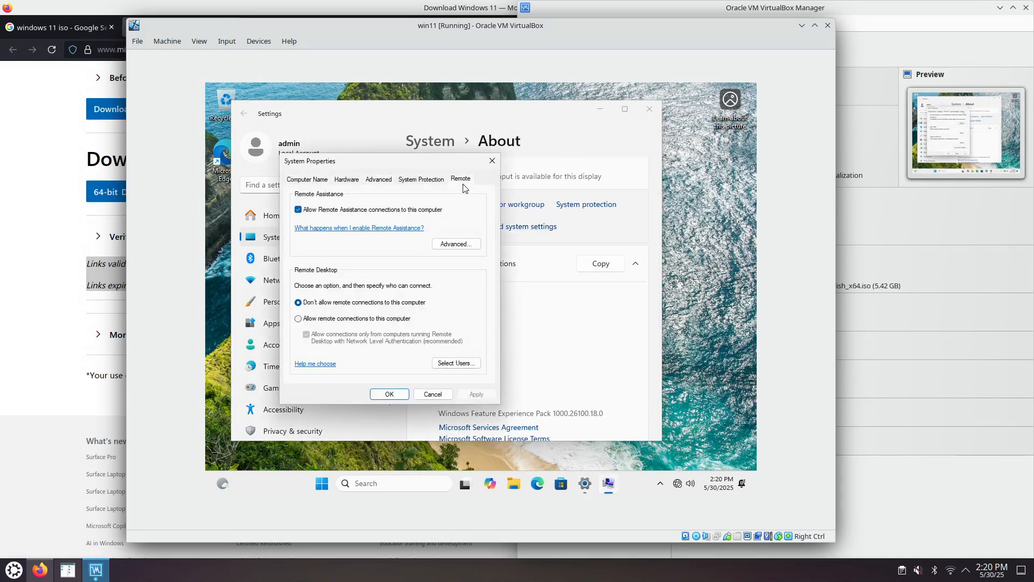
pyautogui.click(396, 321)
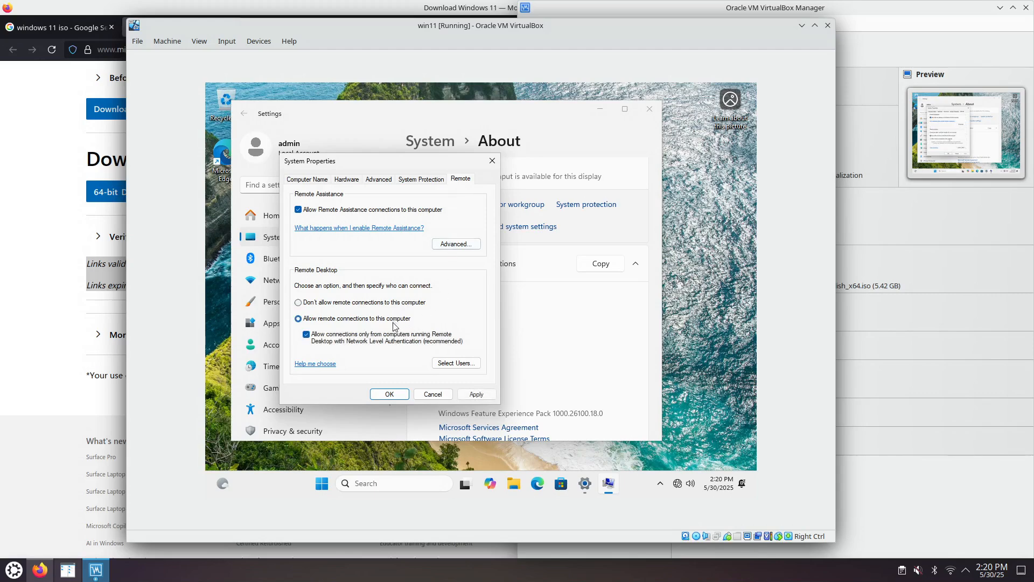
pyautogui.click(476, 394)
pyautogui.click(391, 395)
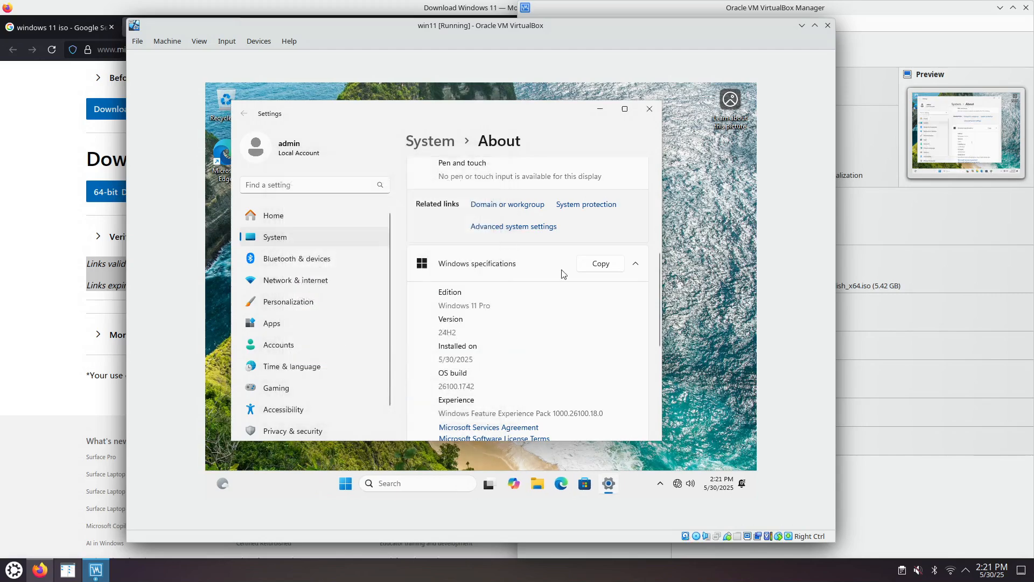
pyautogui.click(649, 109)
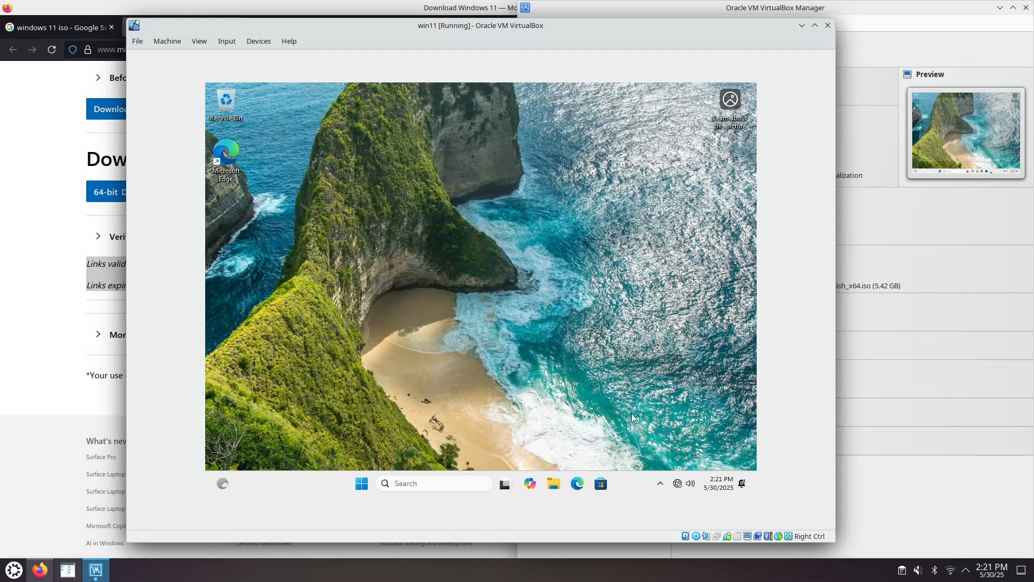
# Step: Enable Cable Connected for network Adapter 1 of the win11 machine, save the settings, and close VirtualBox Manager
pyautogui.moveTo(679, 489)
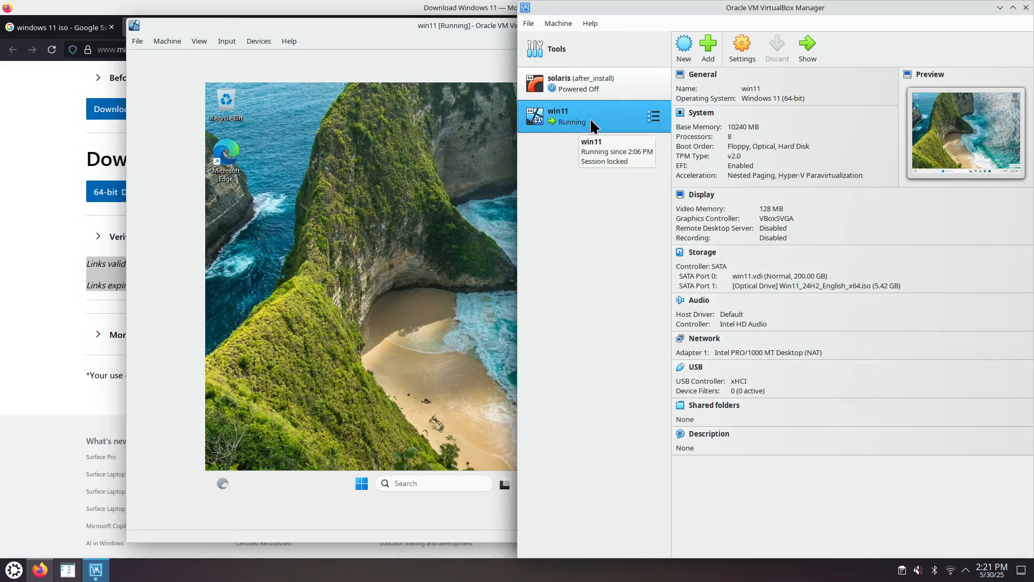
pyautogui.click(743, 48)
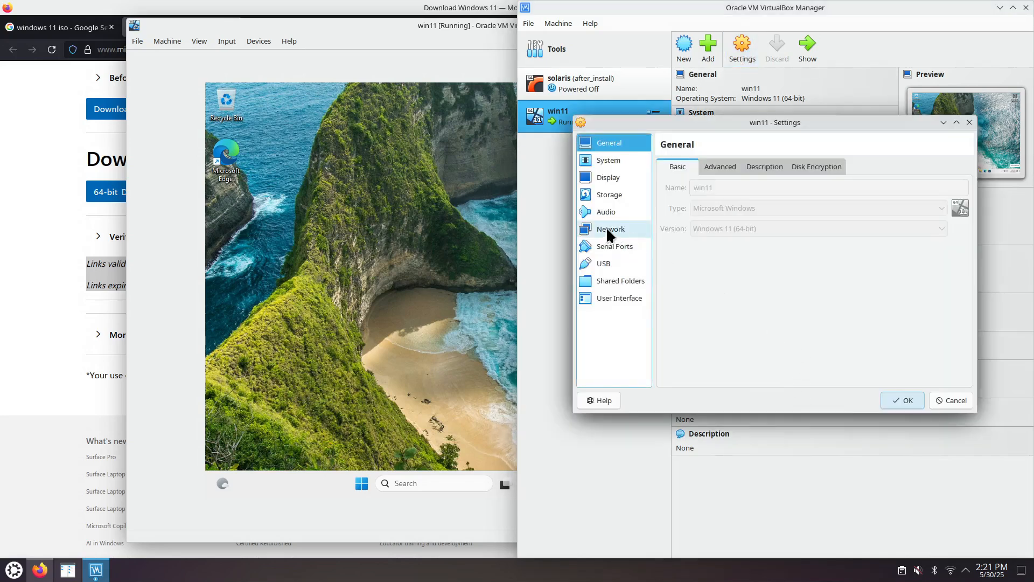
pyautogui.click(607, 229)
pyautogui.click(678, 241)
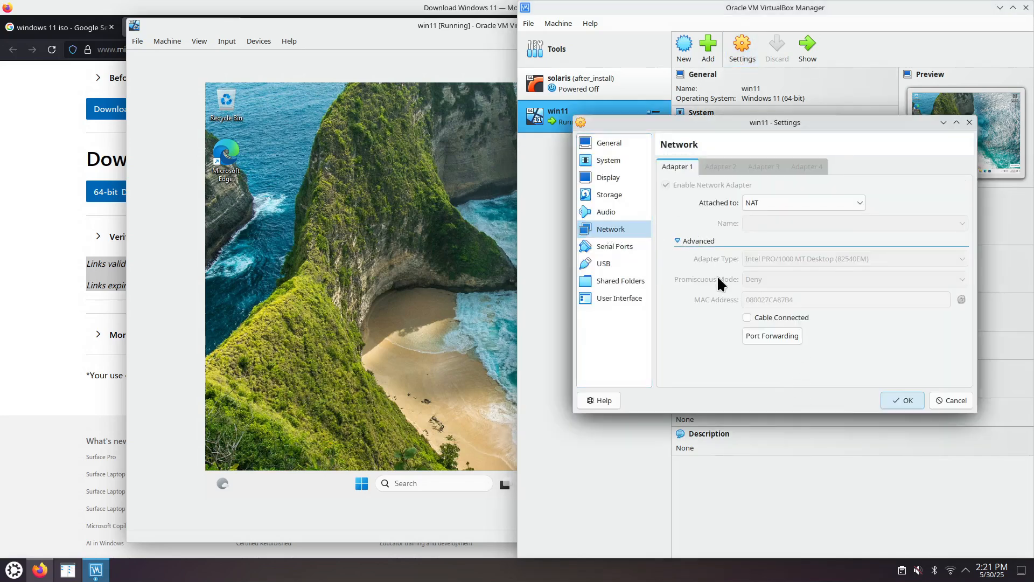
pyautogui.click(747, 317)
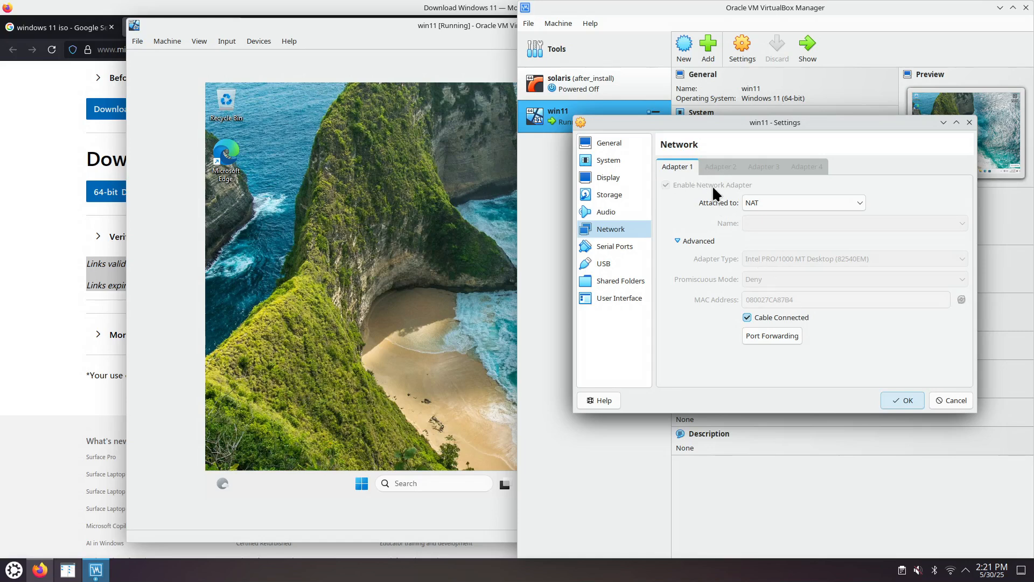
pyautogui.click(898, 400)
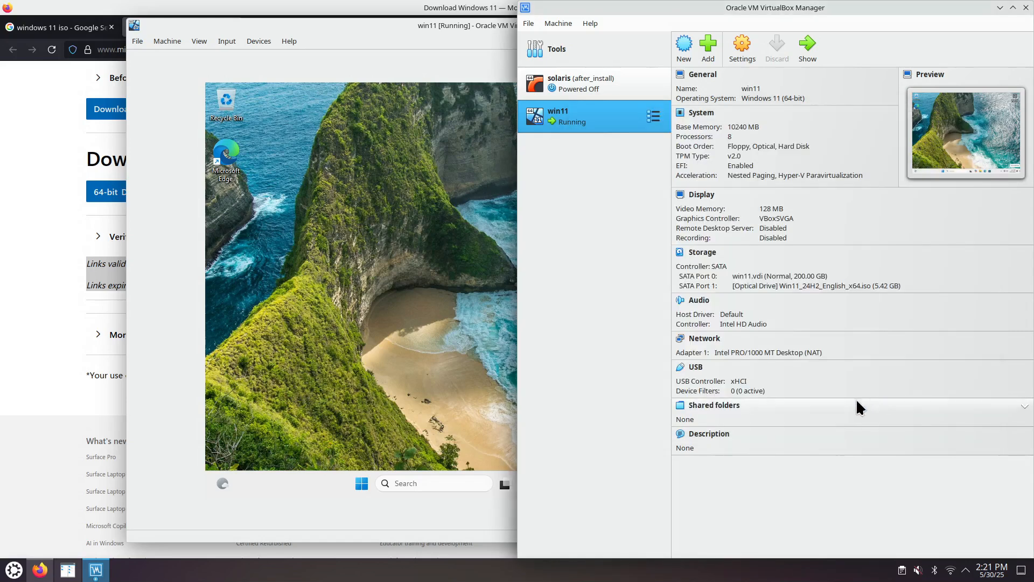
pyautogui.click(1026, 7)
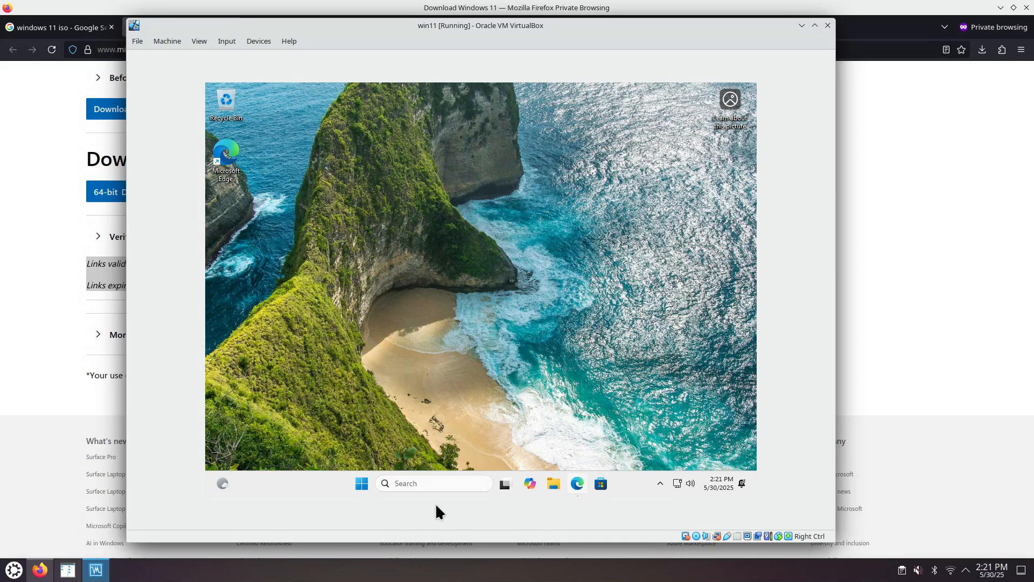
# Step: Open Terminal in the Windows guest and start a Command Prompt session in a new tab
pyautogui.rightClick(360, 485)
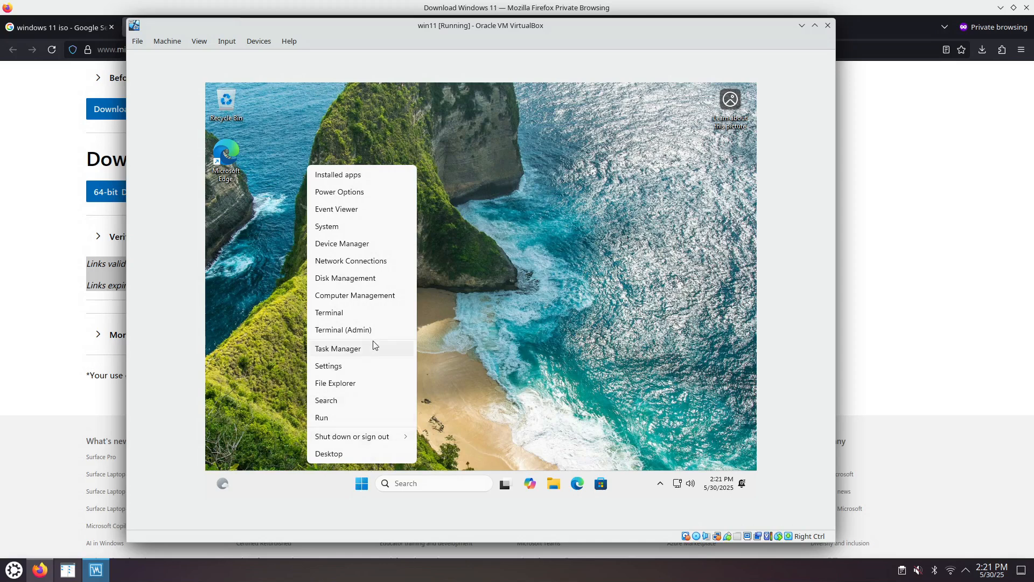
pyautogui.click(393, 315)
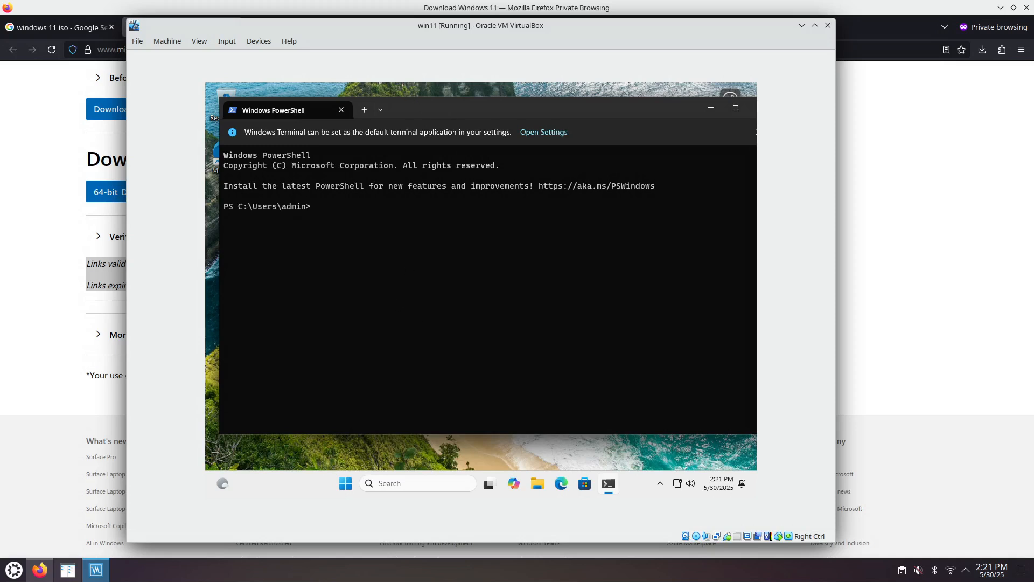
pyautogui.moveTo(409, 106); pyautogui.dragTo(430, 116)
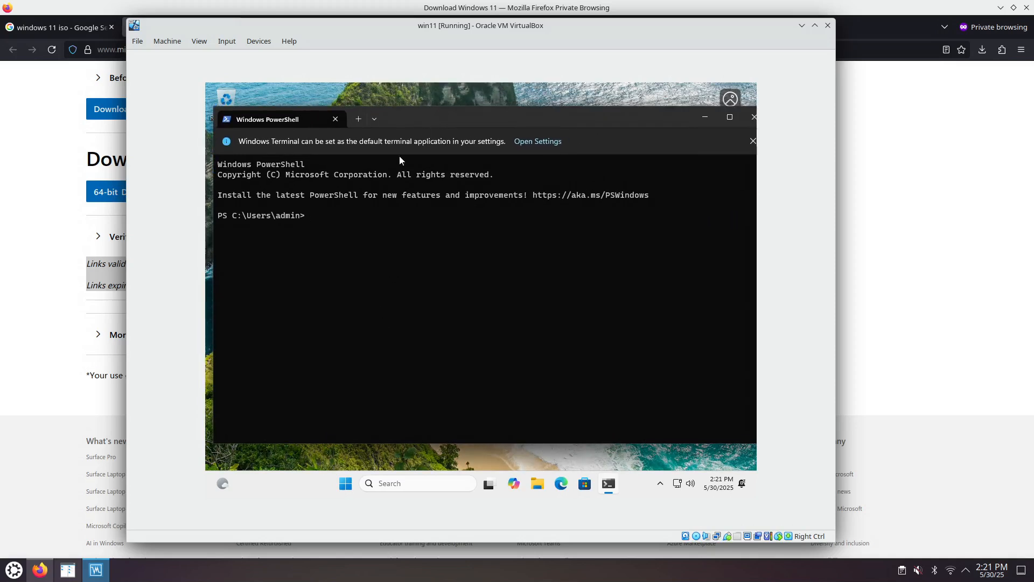
pyautogui.click(358, 119)
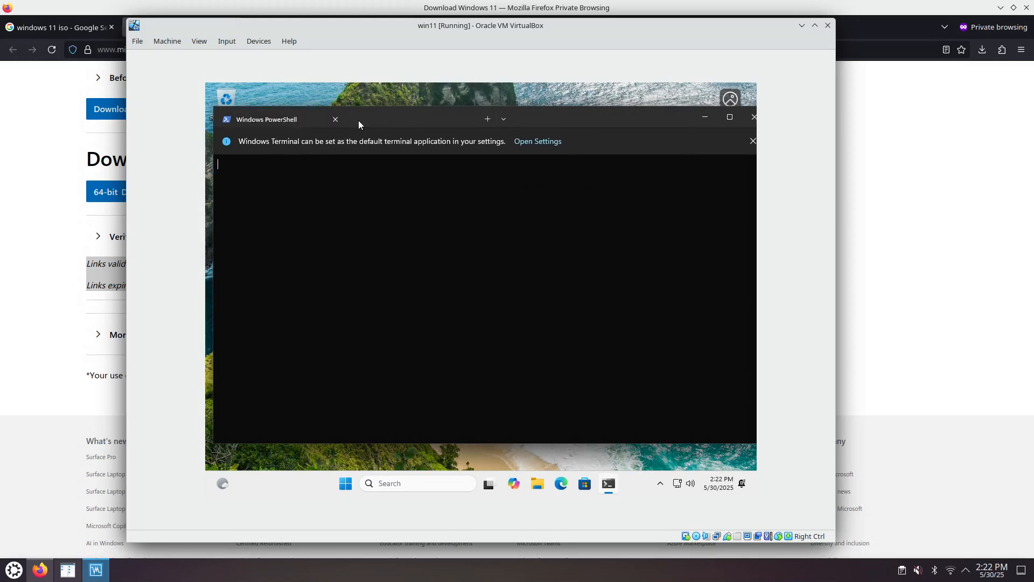
pyautogui.click(503, 120)
pyautogui.click(520, 155)
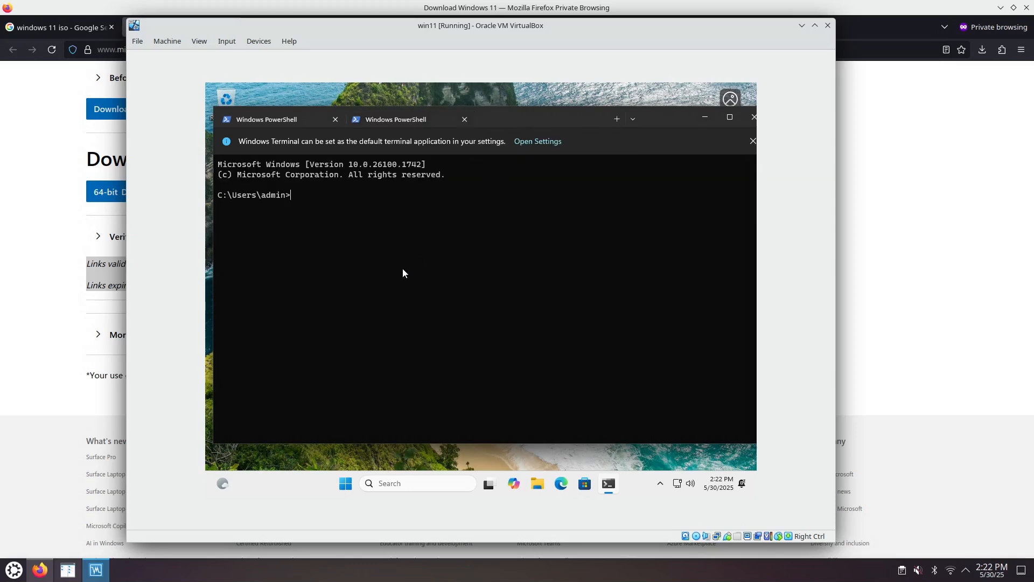
# Step: Run "ipconfig /all" in the Command Prompt and review the Ethernet adapter's network configuration
pyautogui.write('ip')
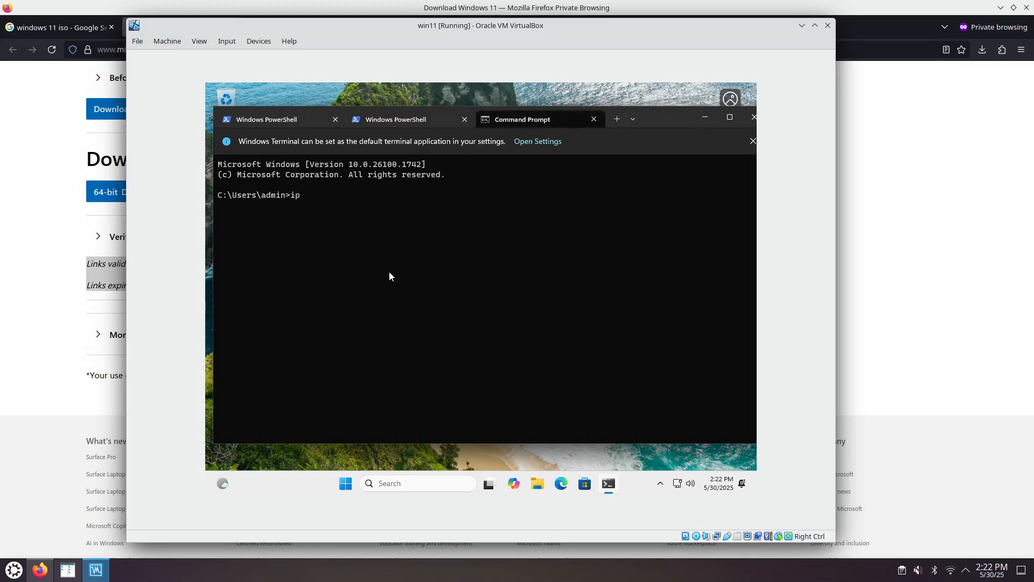
pyautogui.write('config /all')
pyautogui.press('Return')
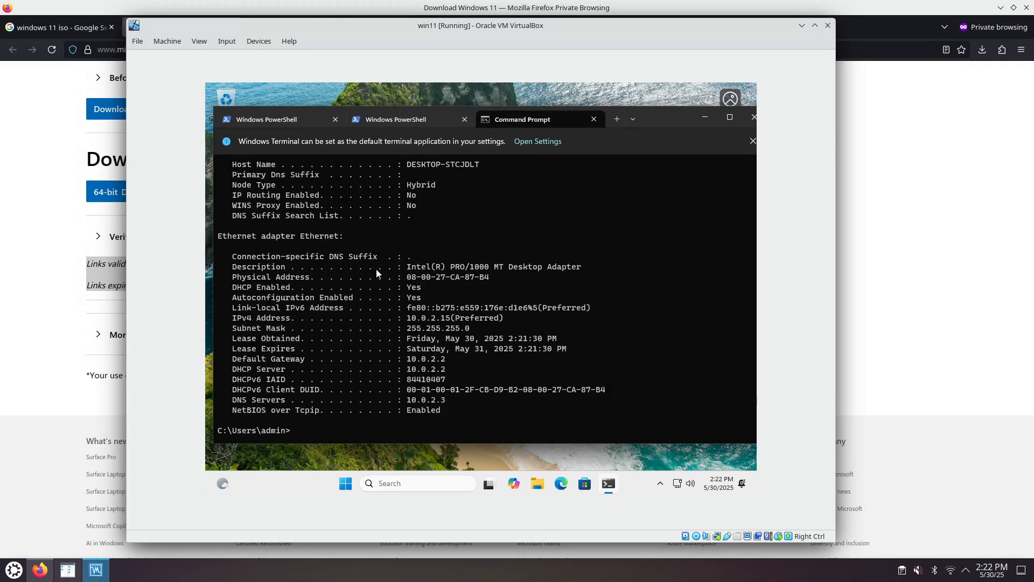
pyautogui.scroll(3, 452, 301)
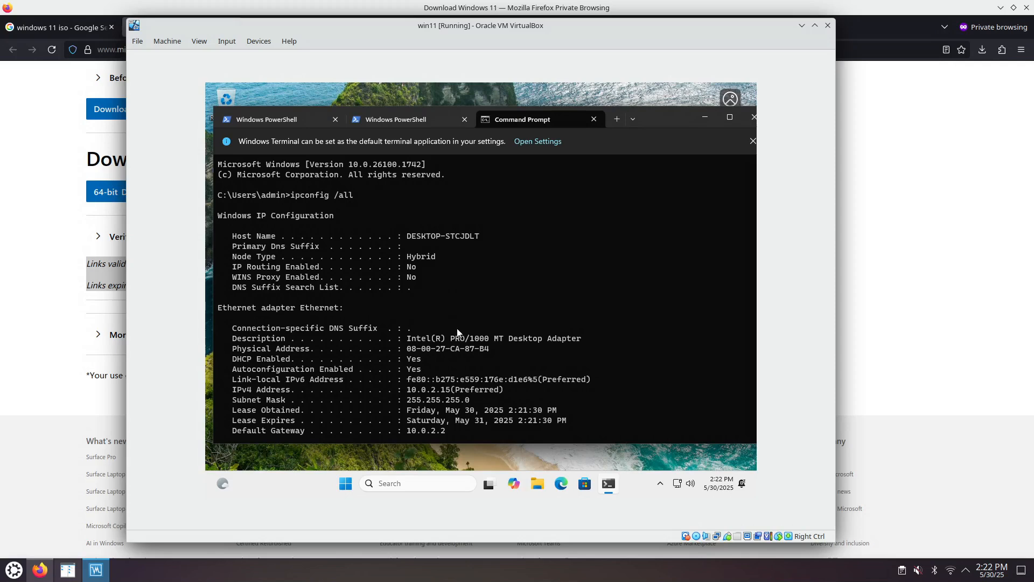
pyautogui.scroll(-3, 475, 345)
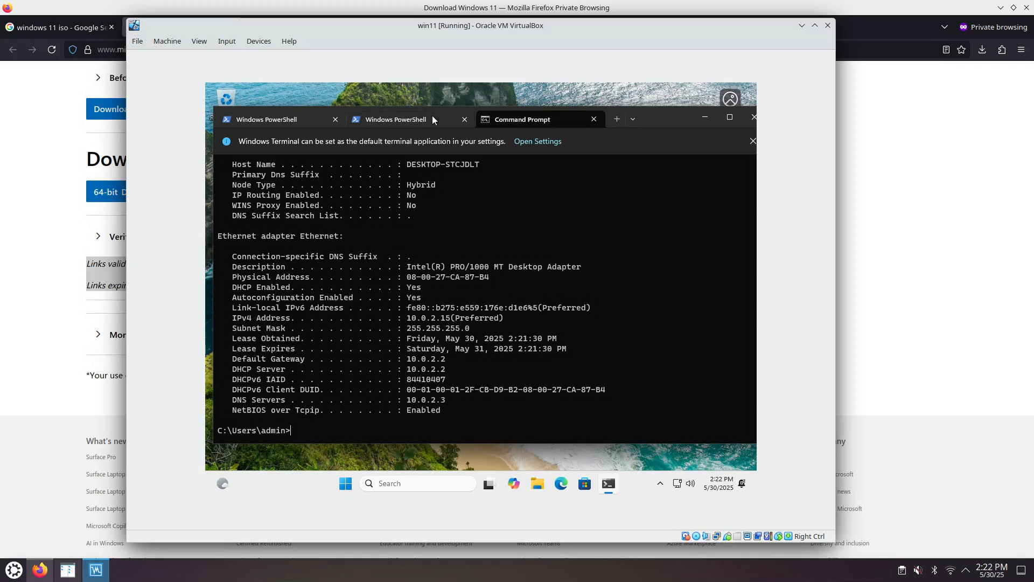
# Step: Reposition the running win11 machine's window on the host desktop
pyautogui.moveTo(471, 31); pyautogui.dragTo(400, 47)
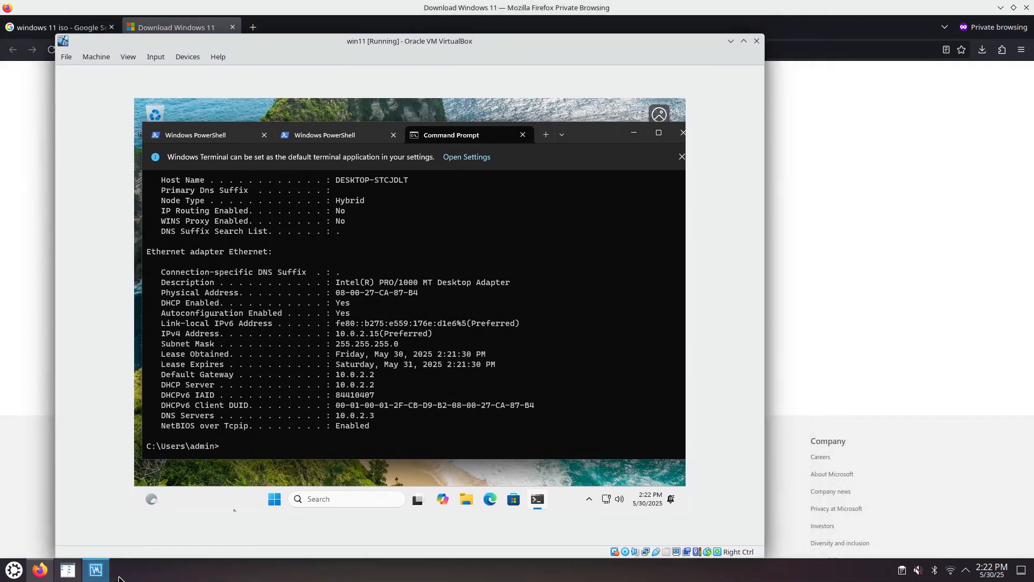
pyautogui.click(100, 575)
pyautogui.click(97, 578)
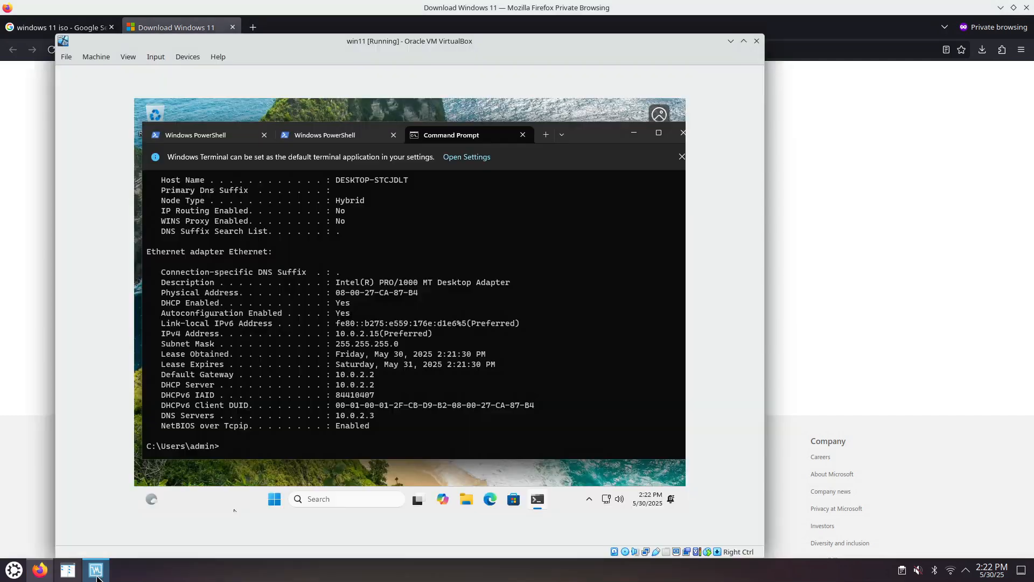
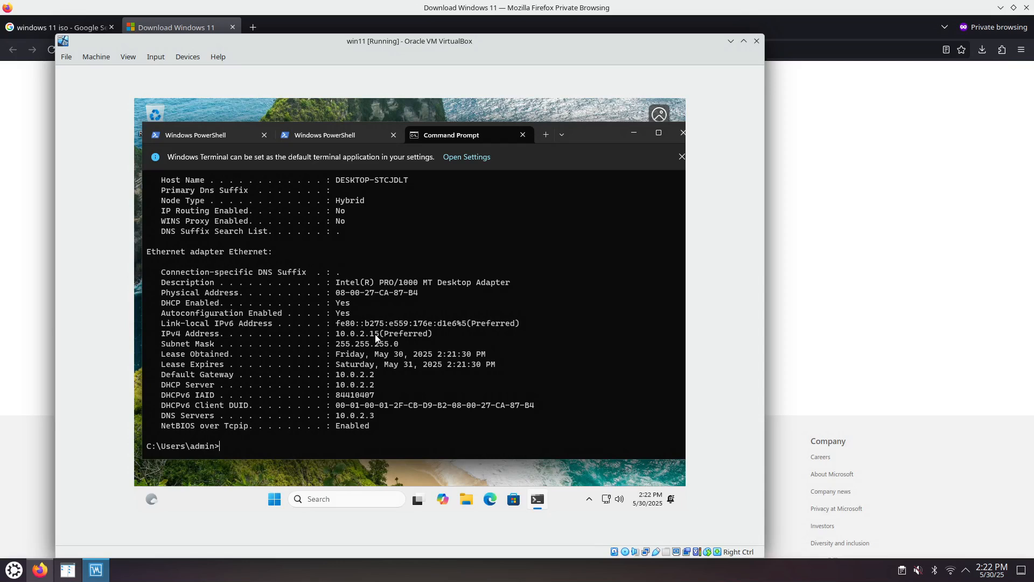
# Step: Try to run "netstat /anobp TCP" in the non-elevated Command Prompt session
pyautogui.write('netstat /anobp TCP')
pyautogui.press('Return')
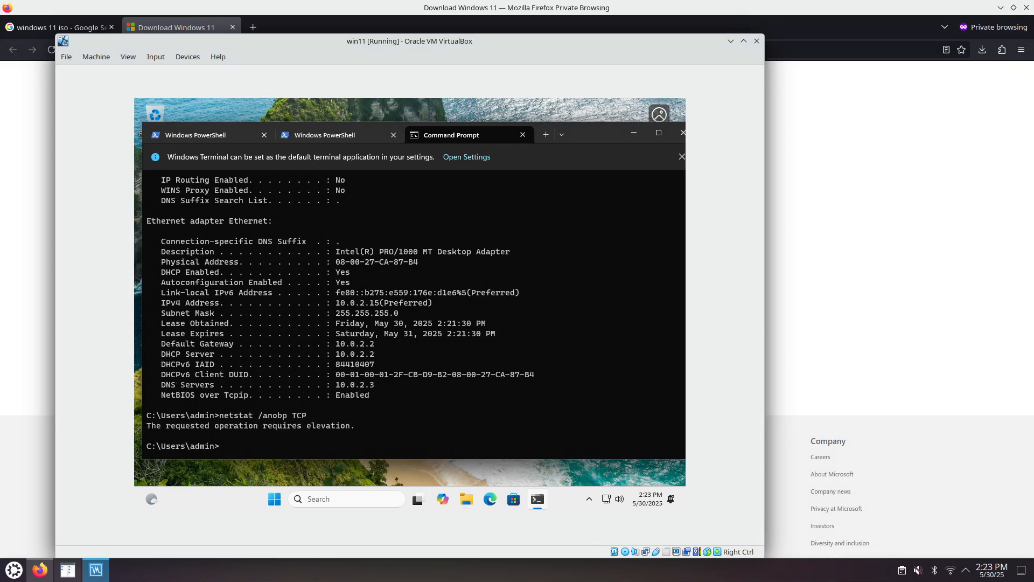
# Step: Find Command Prompt by searching the Windows guest for "cmd", run it as administrator, and approve the User Account Control request
pyautogui.click(271, 503)
pyautogui.write('c')
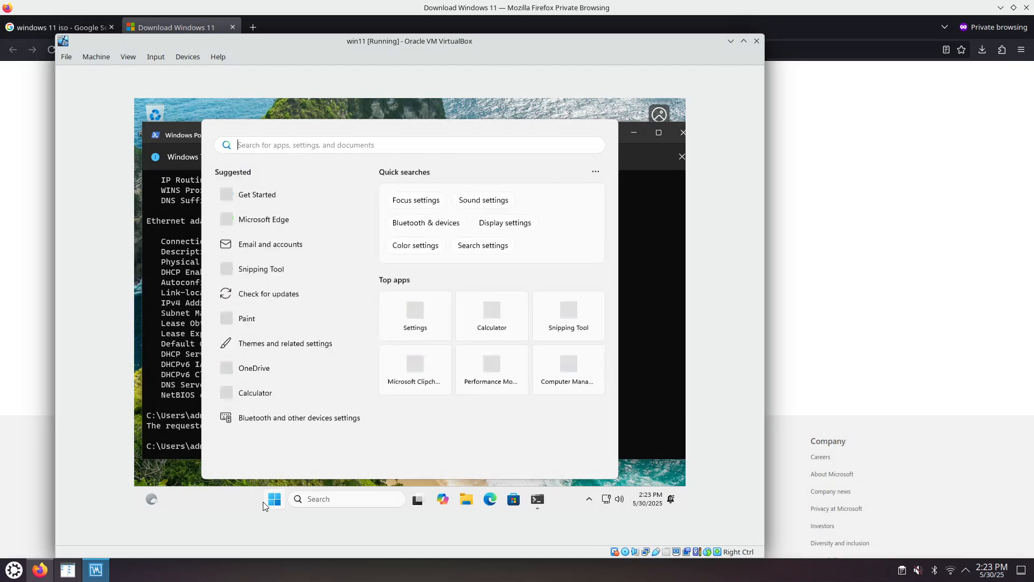
pyautogui.write('md')
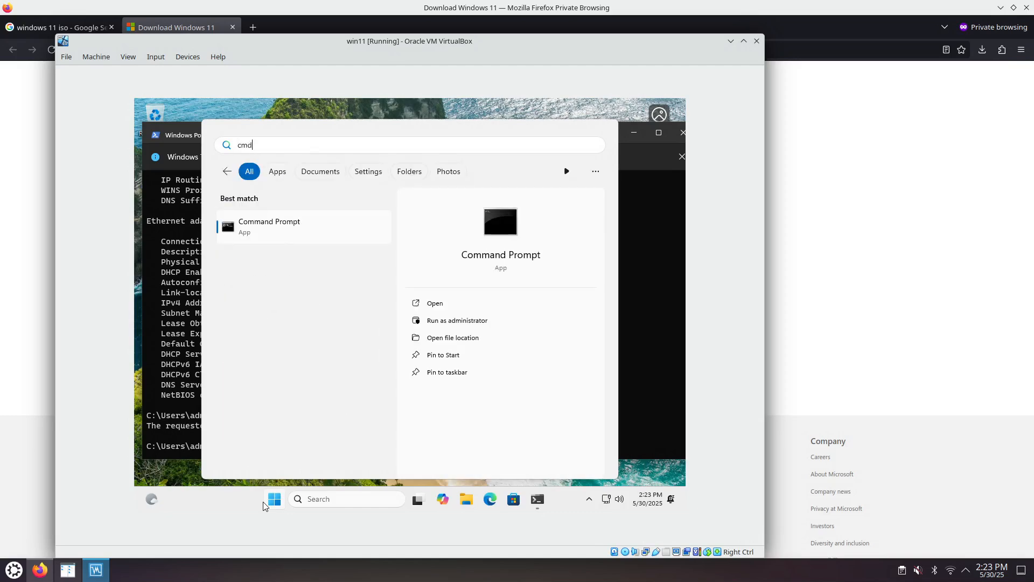
pyautogui.rightClick(278, 236)
pyautogui.click(303, 245)
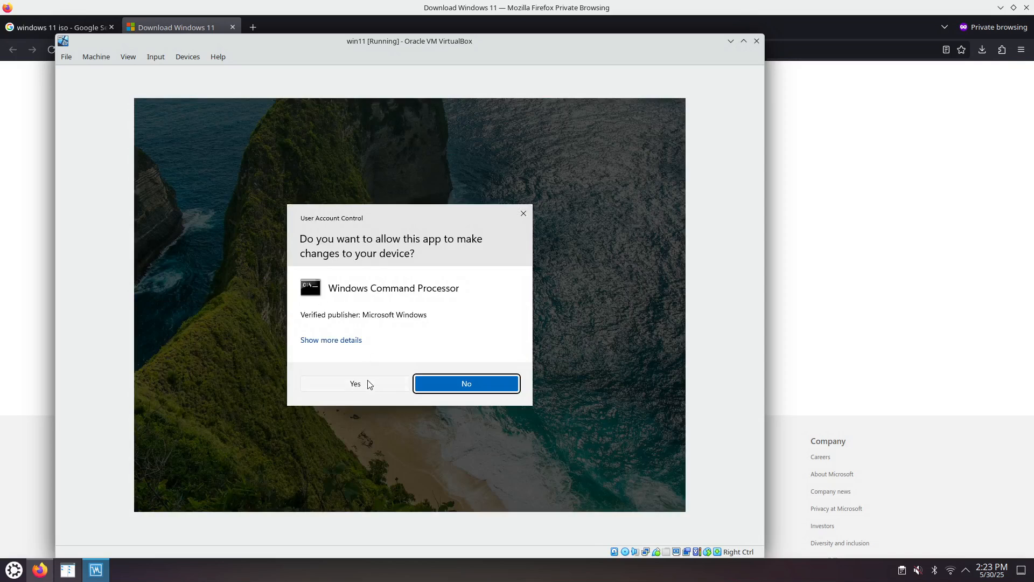
pyautogui.click(360, 386)
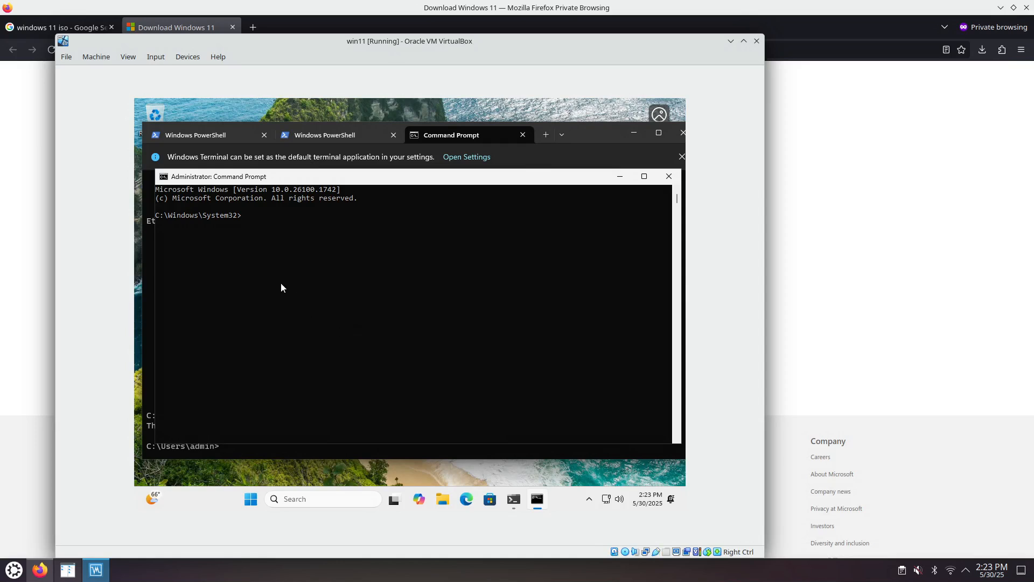
# Step: Run "netstat /anobp TCP" in the administrator Command Prompt to list TCP connections with their owning processes
pyautogui.write('netstat /anobp TCP')
pyautogui.press('Return')
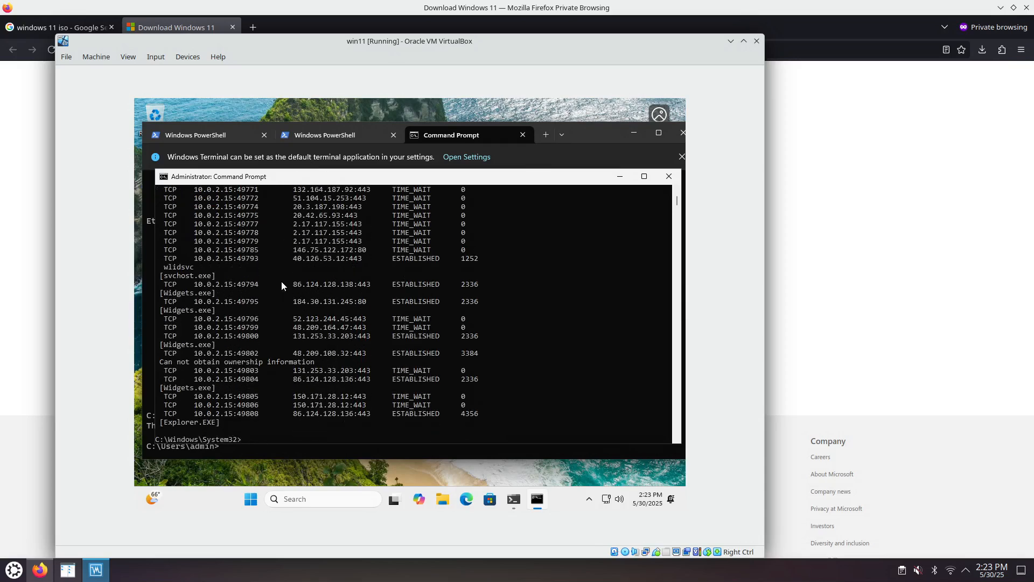
# Step: Maximize the administrator Command Prompt and examine TermService's listening port, host process and PID in the netstat output
pyautogui.click(643, 176)
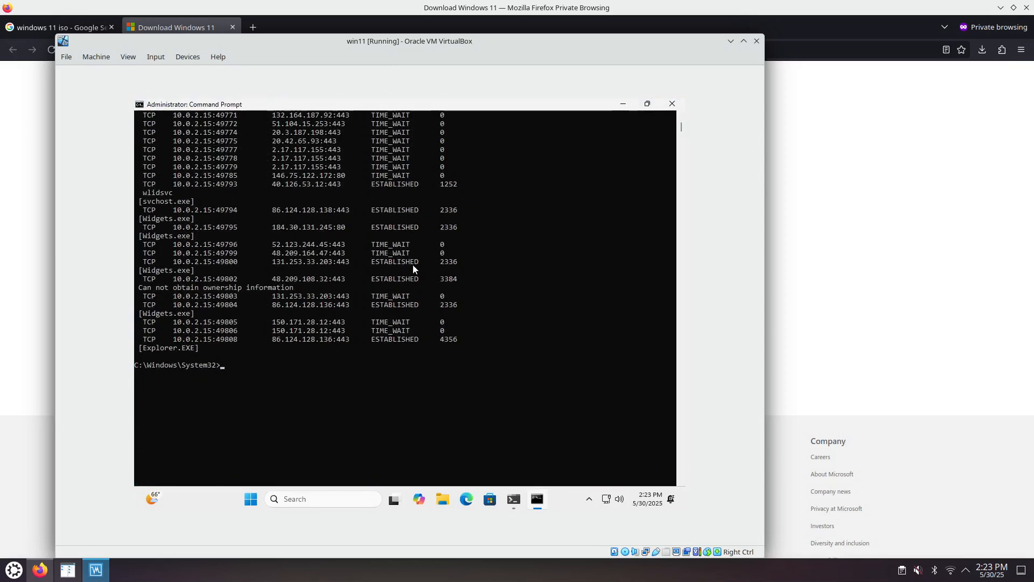
pyautogui.scroll(3, 380, 323)
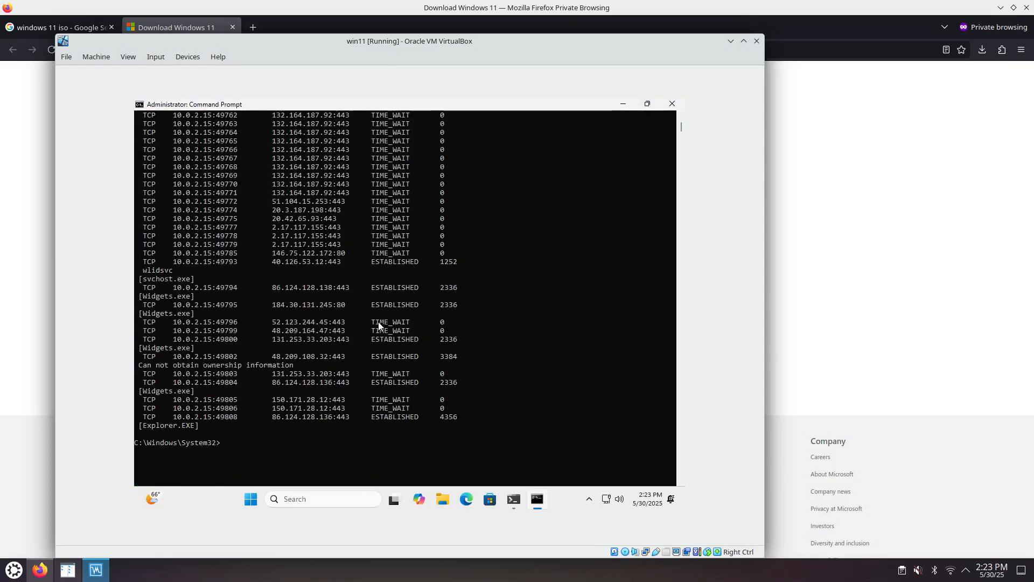
pyautogui.scroll(12, 378, 326)
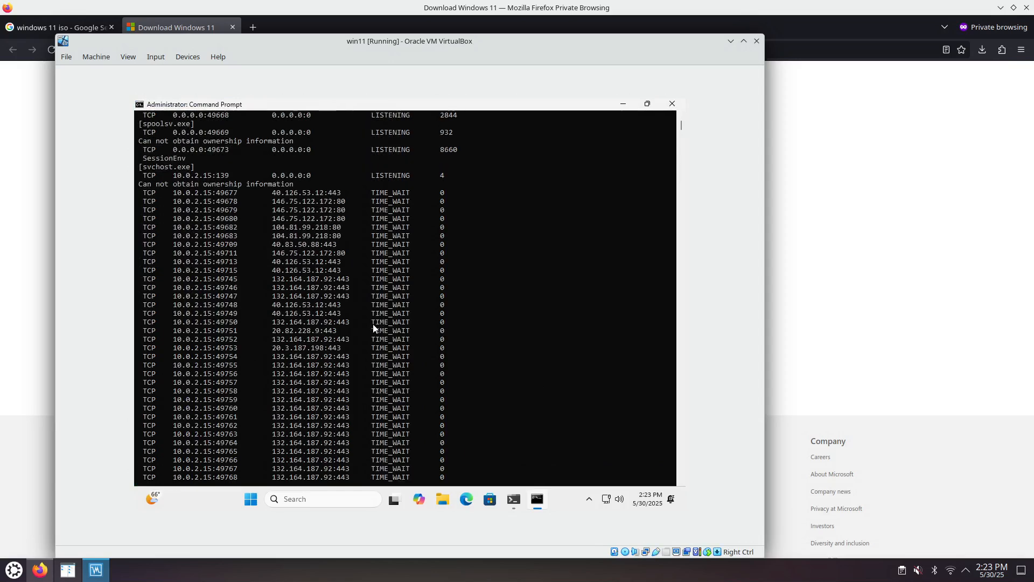
pyautogui.scroll(10, 374, 328)
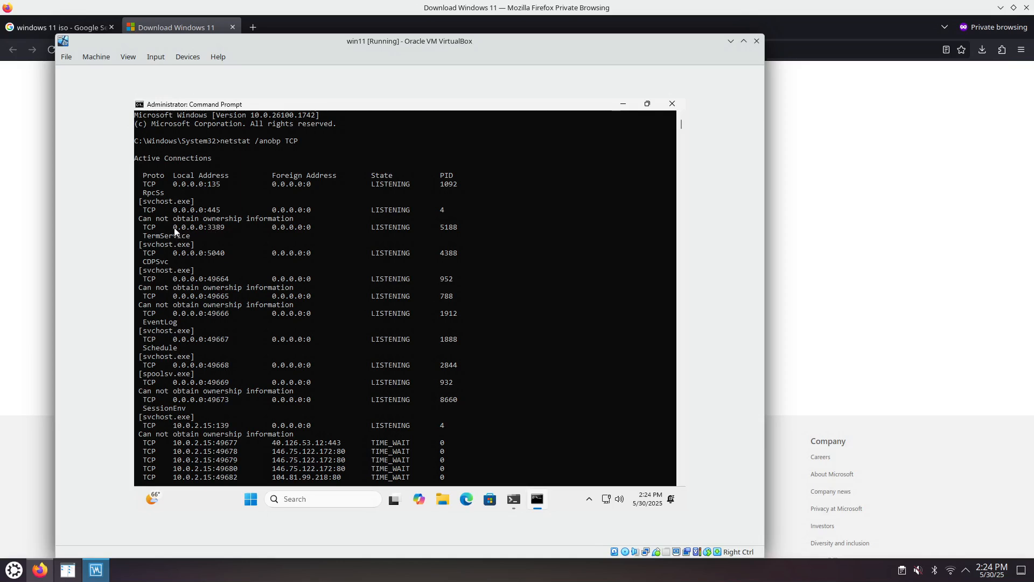
pyautogui.moveTo(173, 228); pyautogui.dragTo(204, 230)
pyautogui.click(144, 235)
pyautogui.moveTo(149, 235); pyautogui.dragTo(177, 236)
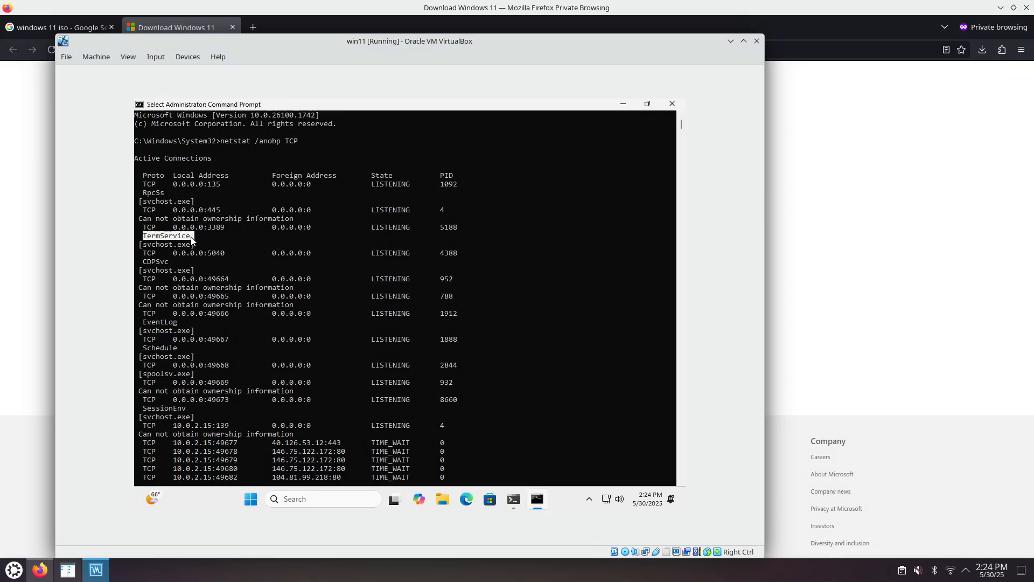
pyautogui.moveTo(192, 241)
pyautogui.mouseDown()
pyautogui.moveTo(153, 246)
pyautogui.moveTo(189, 250)
pyautogui.mouseUp()
pyautogui.moveTo(143, 235); pyautogui.dragTo(185, 242)
pyautogui.moveTo(441, 227); pyautogui.dragTo(462, 228)
pyautogui.click(211, 228)
# Step: Open Kate on the host and note the port number 3389 in the untitled document
pyautogui.click(15, 570)
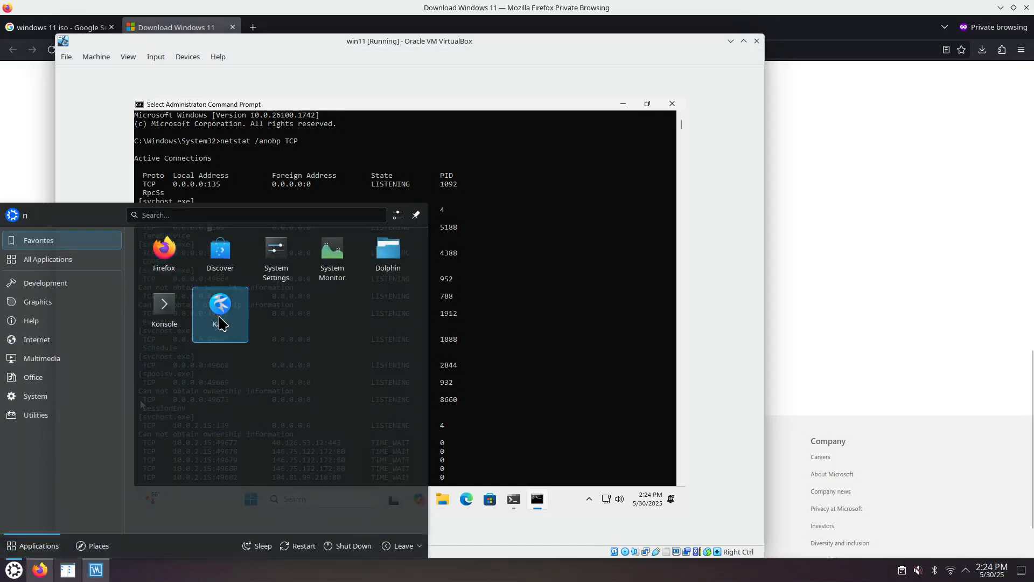
pyautogui.click(221, 320)
pyautogui.write('3389')
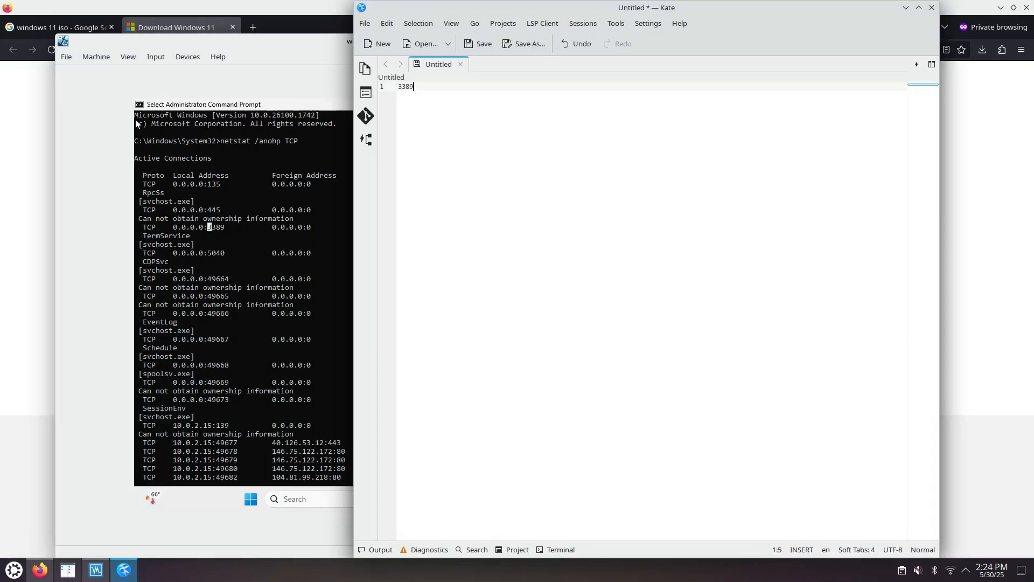
# Step: Open Oracle VM VirtualBox Manager and bring up the port forwarding rules for network Adapter 1 of the win11 machine
pyautogui.click(69, 132)
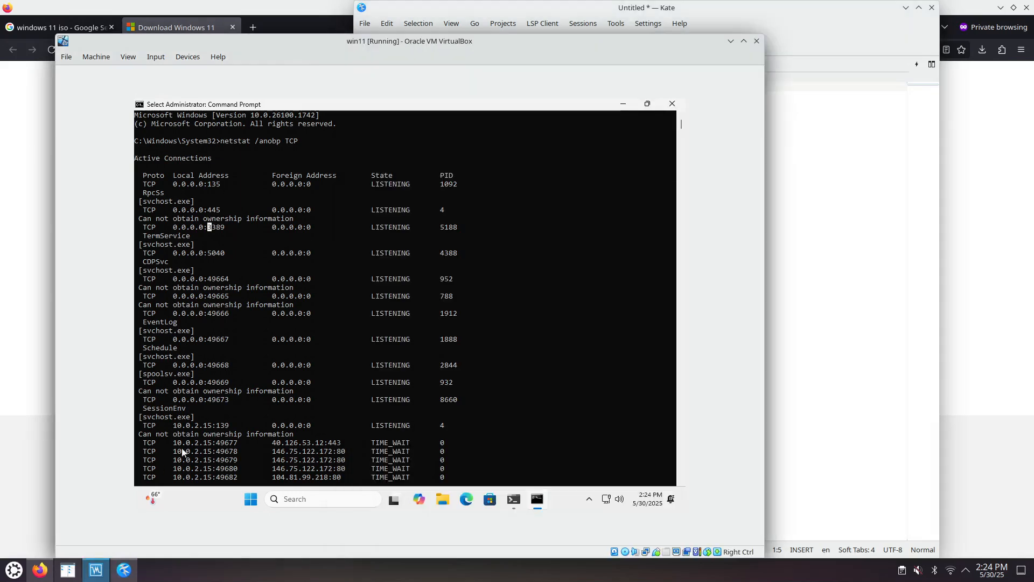
pyautogui.rightClick(96, 570)
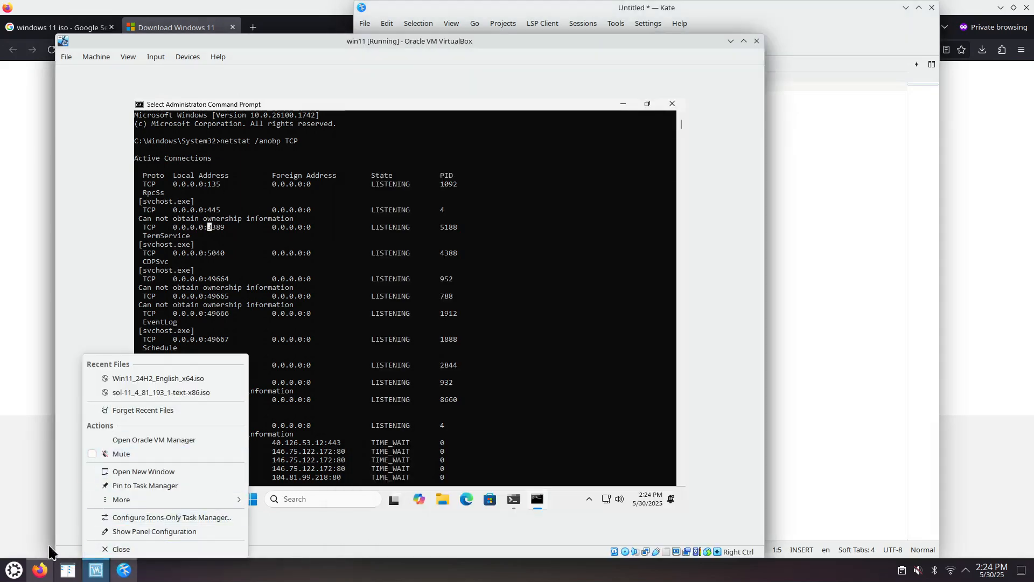
pyautogui.click(139, 441)
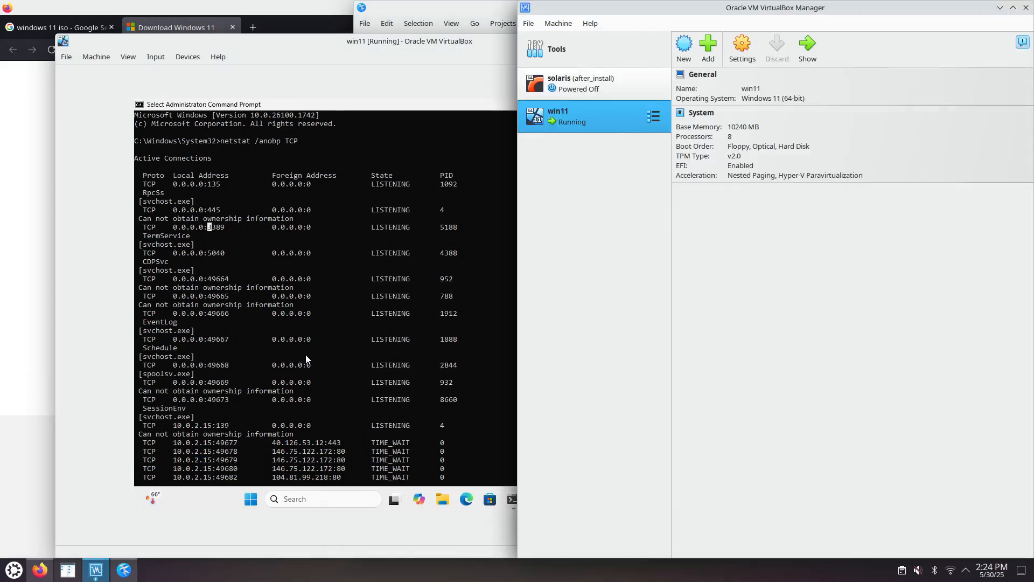
pyautogui.click(743, 54)
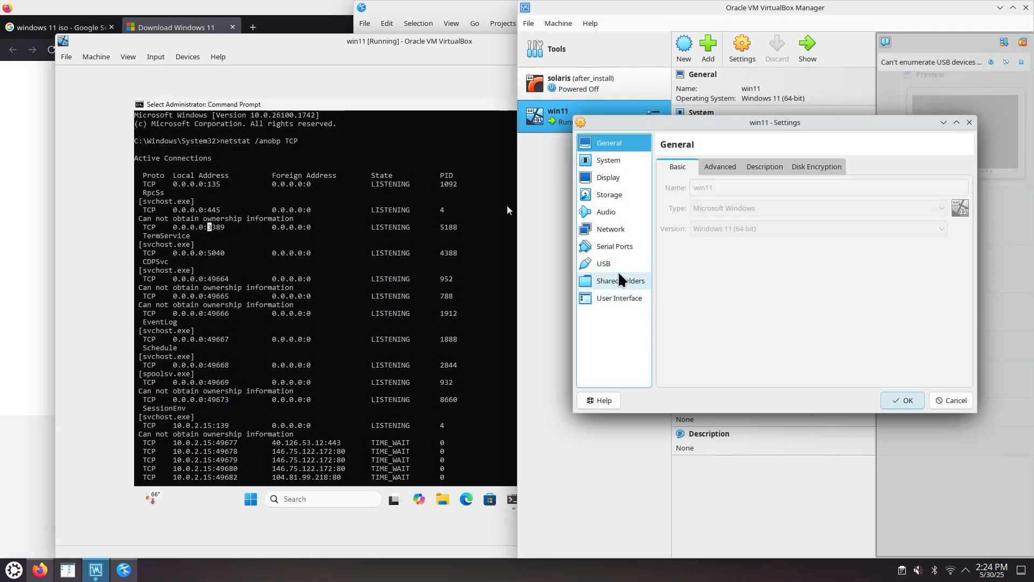
pyautogui.click(611, 229)
pyautogui.click(677, 242)
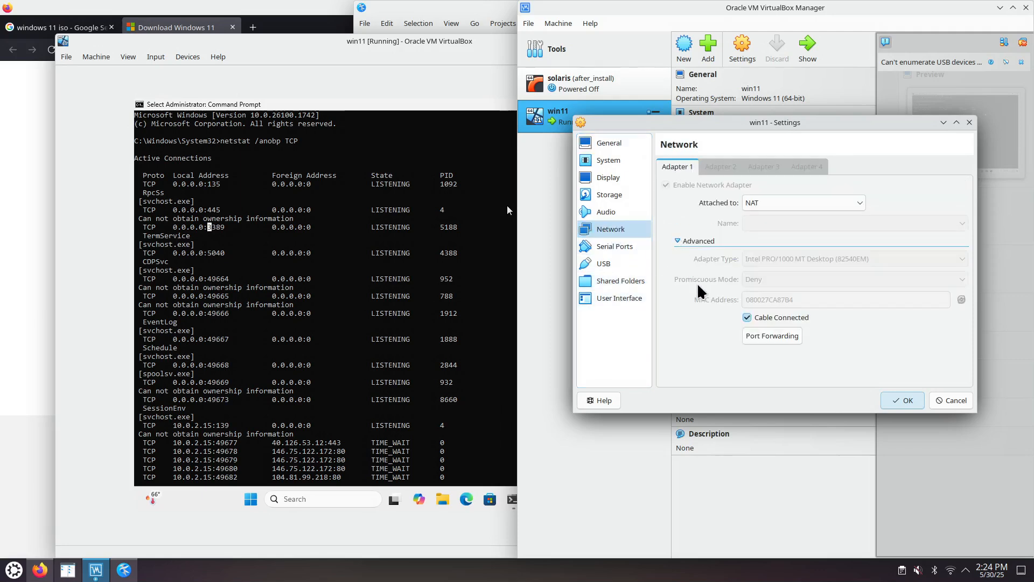
pyautogui.click(769, 339)
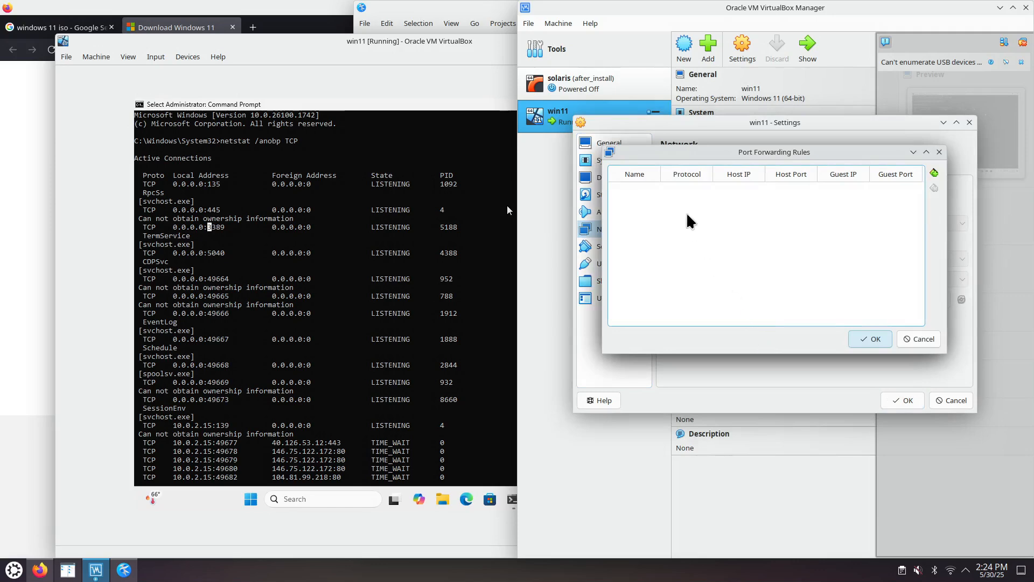
# Step: Add a port forwarding rule and name it RDP
pyautogui.click(934, 173)
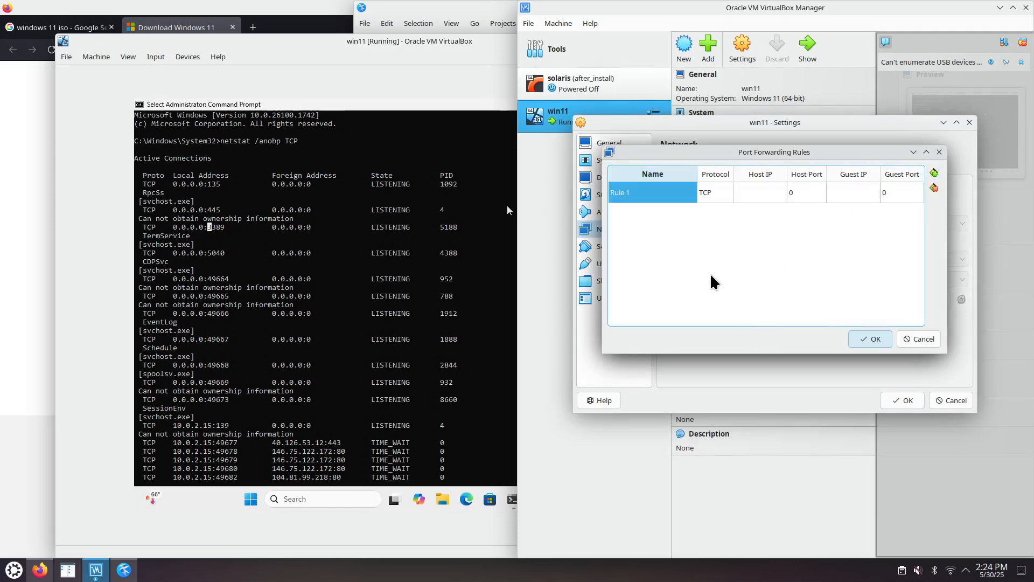
pyautogui.click(636, 192)
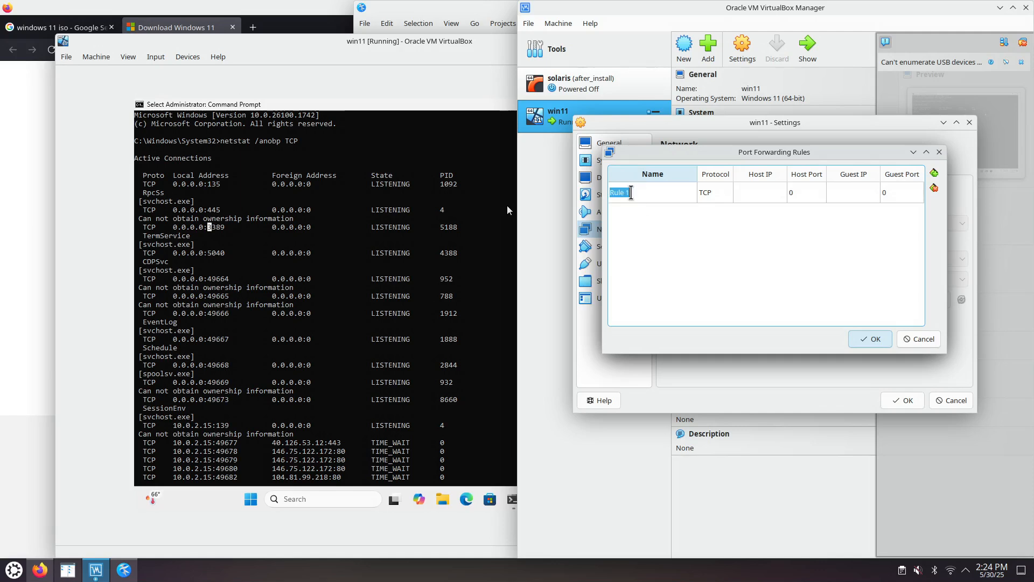
pyautogui.write('RDP')
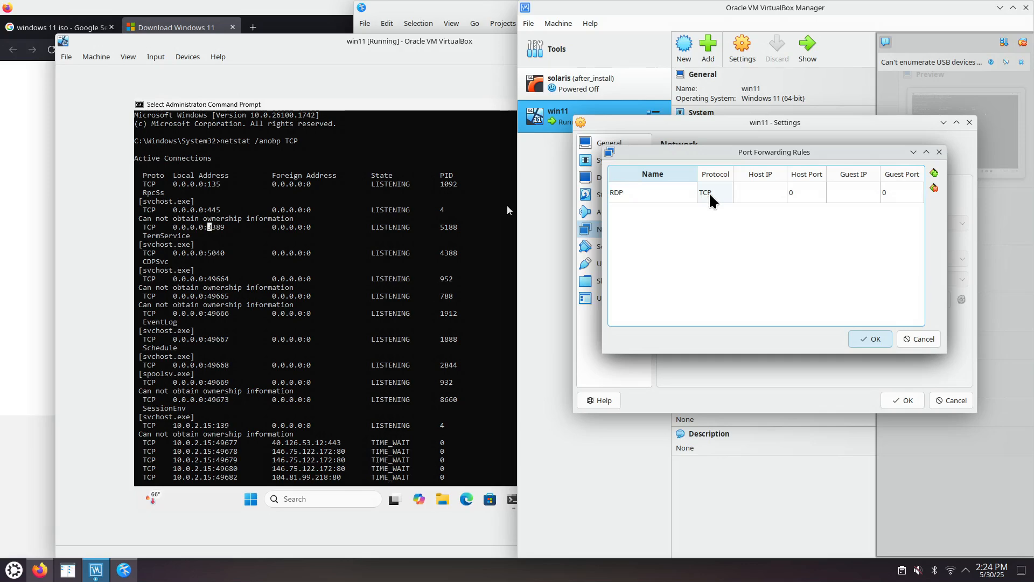
# Step: Enter 5389 as the Host IP of the RDP forwarding rule
pyautogui.click(759, 198)
pyautogui.click(757, 195)
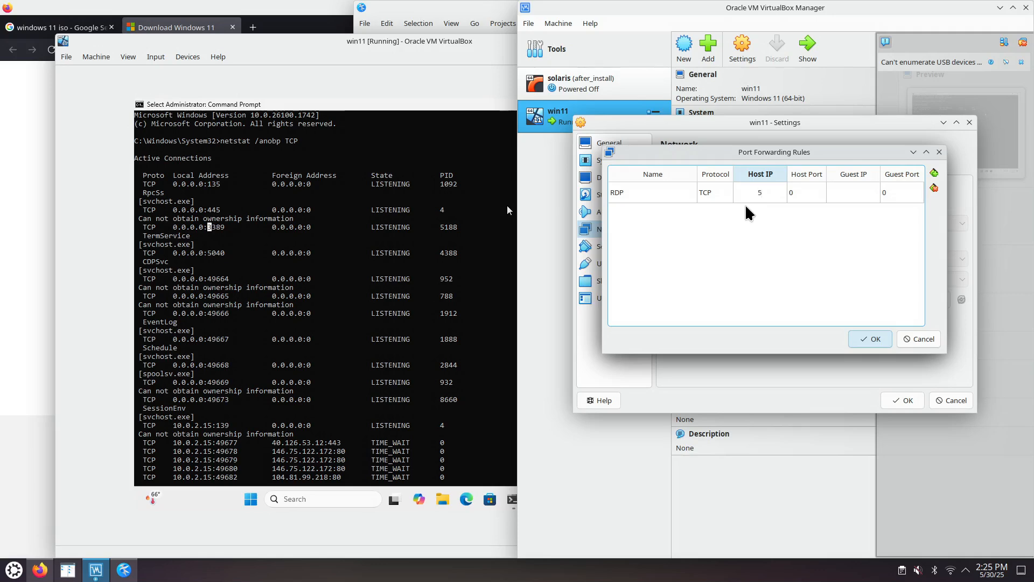
pyautogui.write('389')
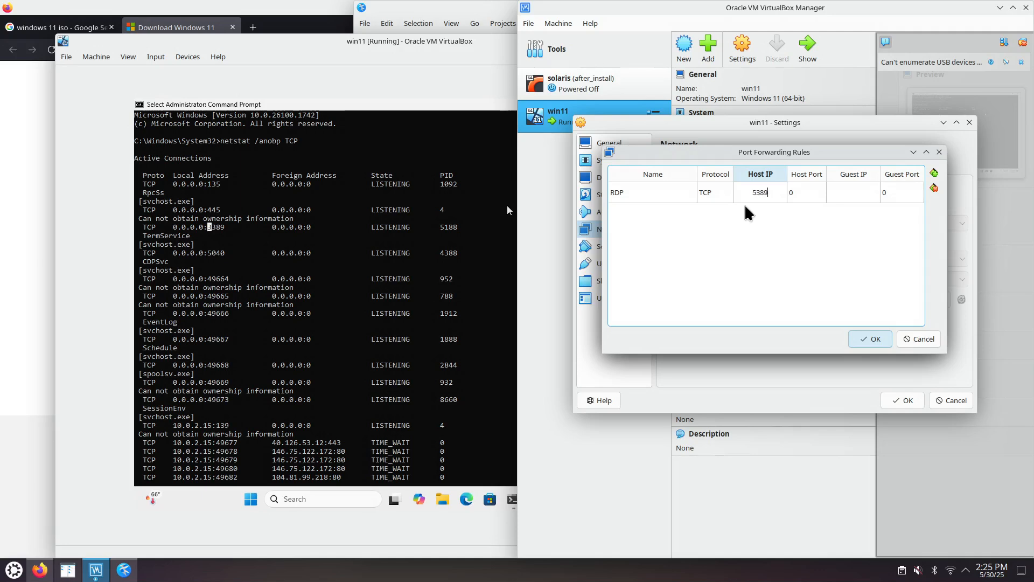
# Step: Switch to Kate, add 5389 on a second line below 3389, and minimize the editor
pyautogui.click(130, 573)
pyautogui.press('Return')
pyautogui.write('5')
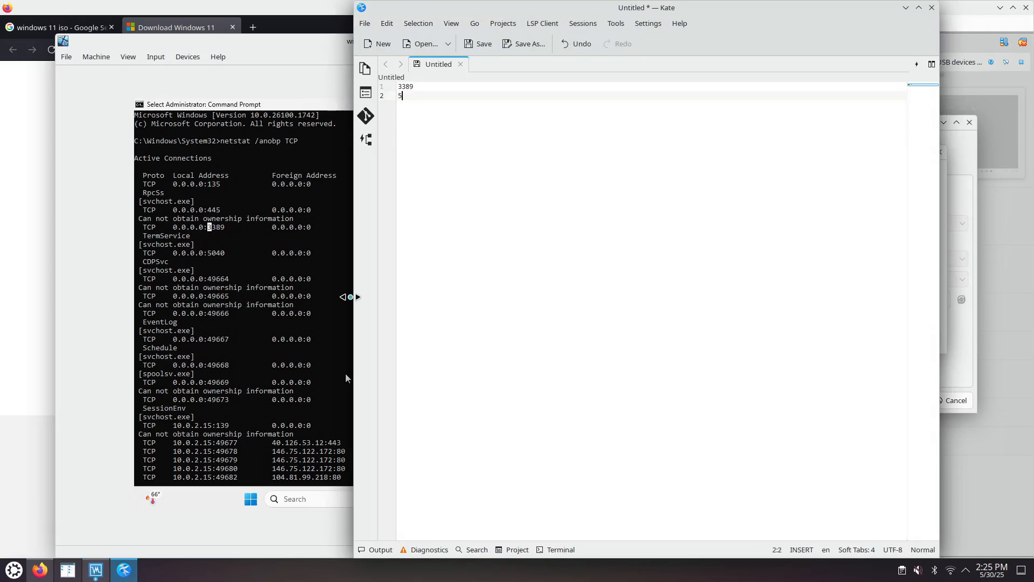
pyautogui.write('389')
pyautogui.scroll(4, 544, 348)
pyautogui.click(906, 8)
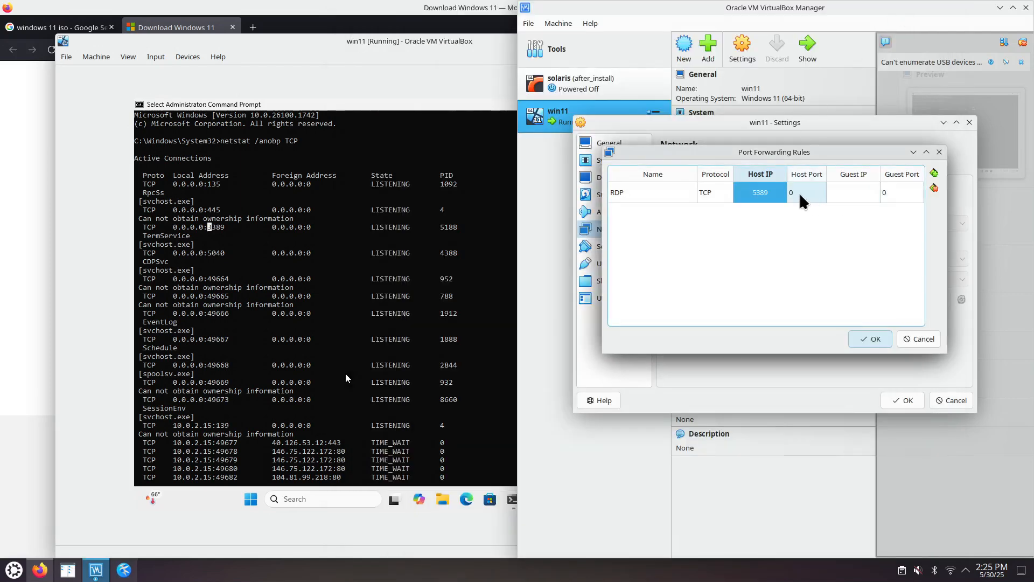
# Step: Clear the RDP rule's Host IP and set its Host Port to 5389
pyautogui.doubleClick(771, 195)
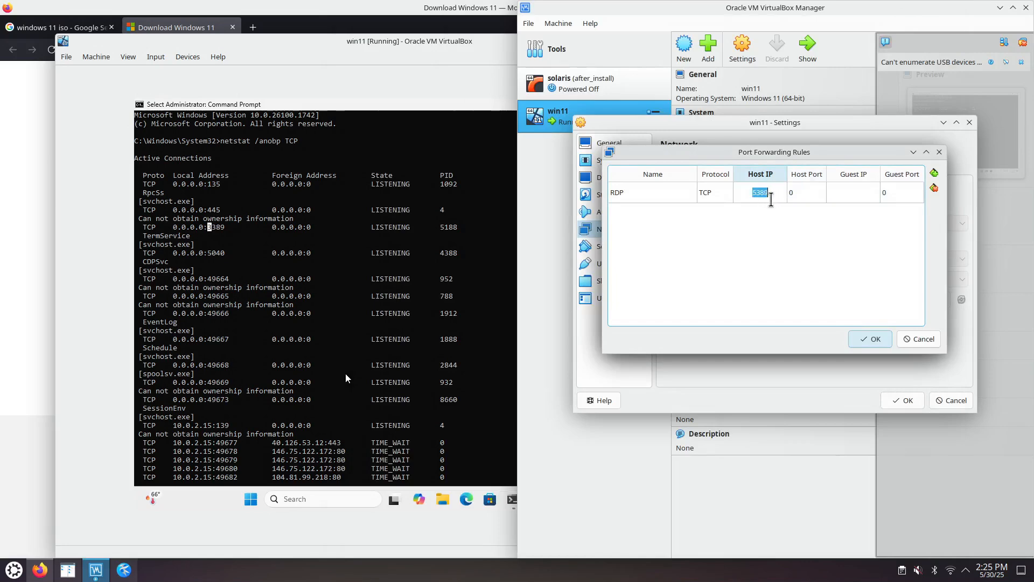
pyautogui.press('BackSpace')
pyautogui.click(800, 197)
pyautogui.click(804, 194)
pyautogui.write('5389')
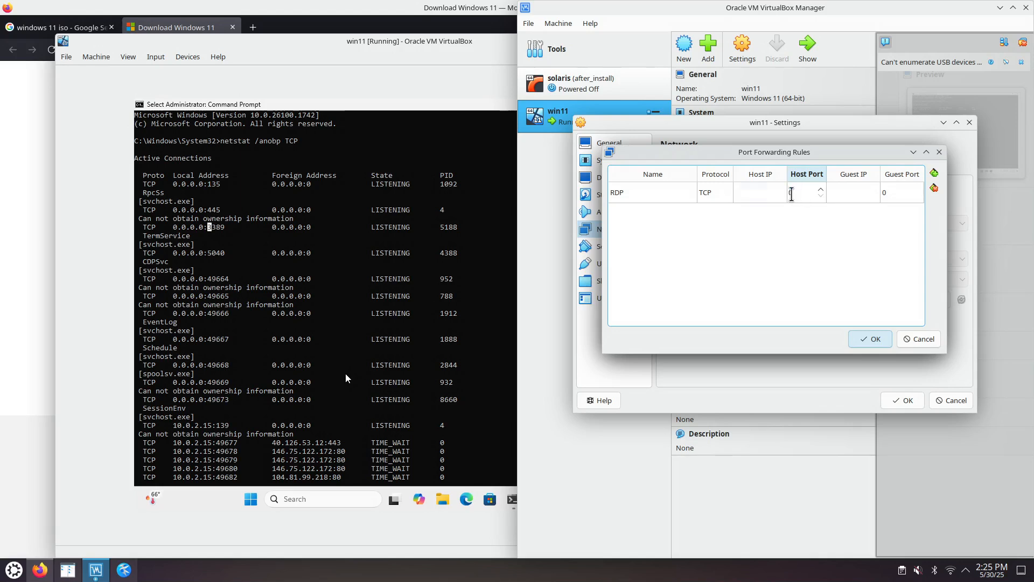
# Step: Set the Guest Port of the RDP forwarding rule to 3389
pyautogui.click(891, 195)
pyautogui.click(890, 197)
pyautogui.write('5389')
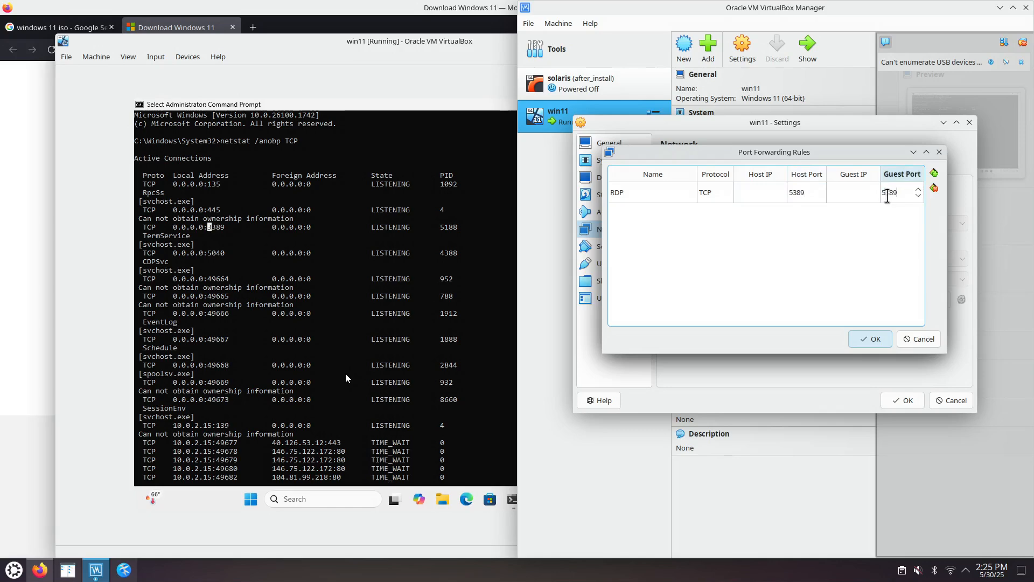
pyautogui.moveTo(886, 195); pyautogui.dragTo(882, 195)
pyautogui.write('3')
pyautogui.click(846, 194)
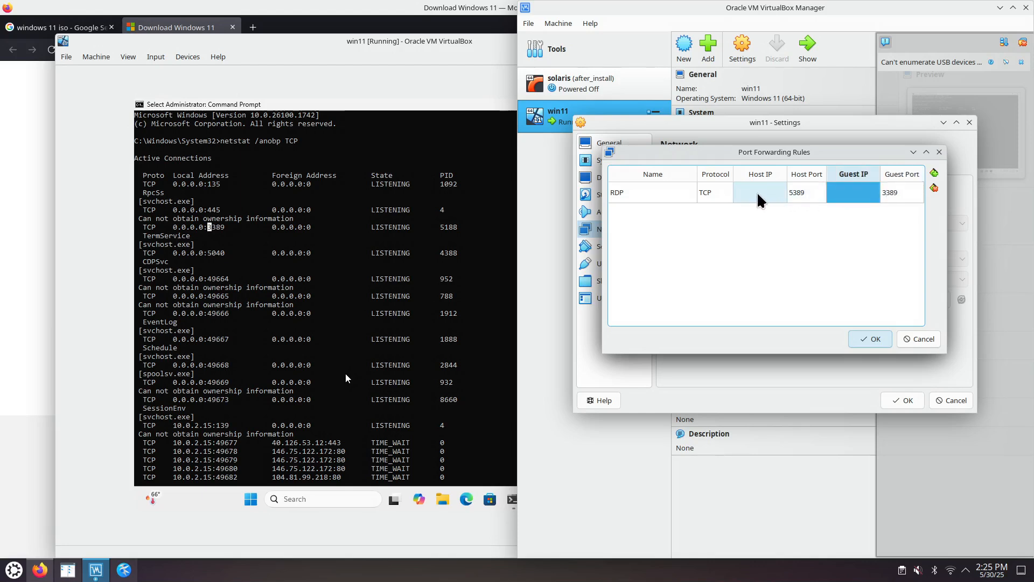
pyautogui.click(430, 400)
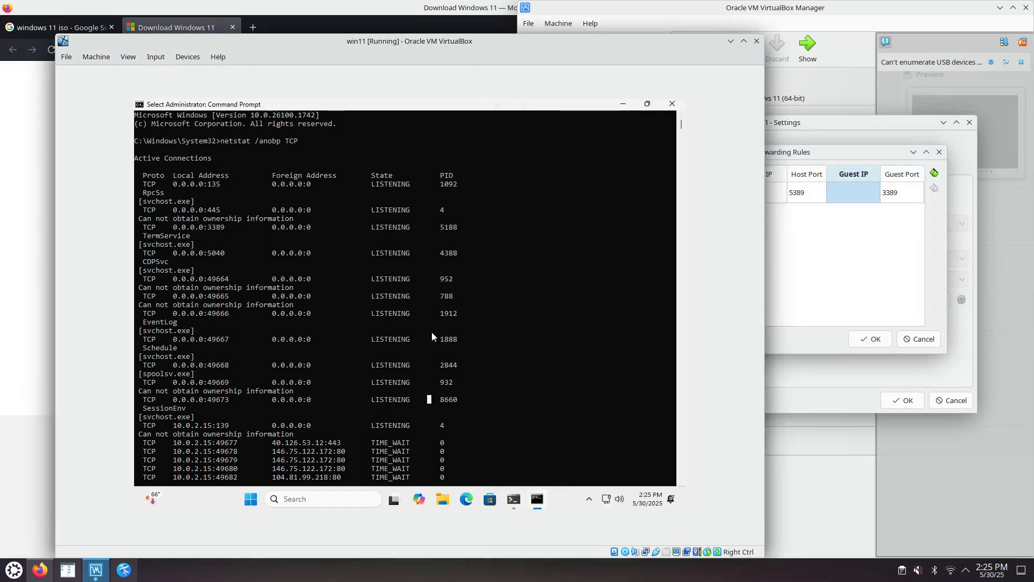
pyautogui.scroll(-4, 431, 331)
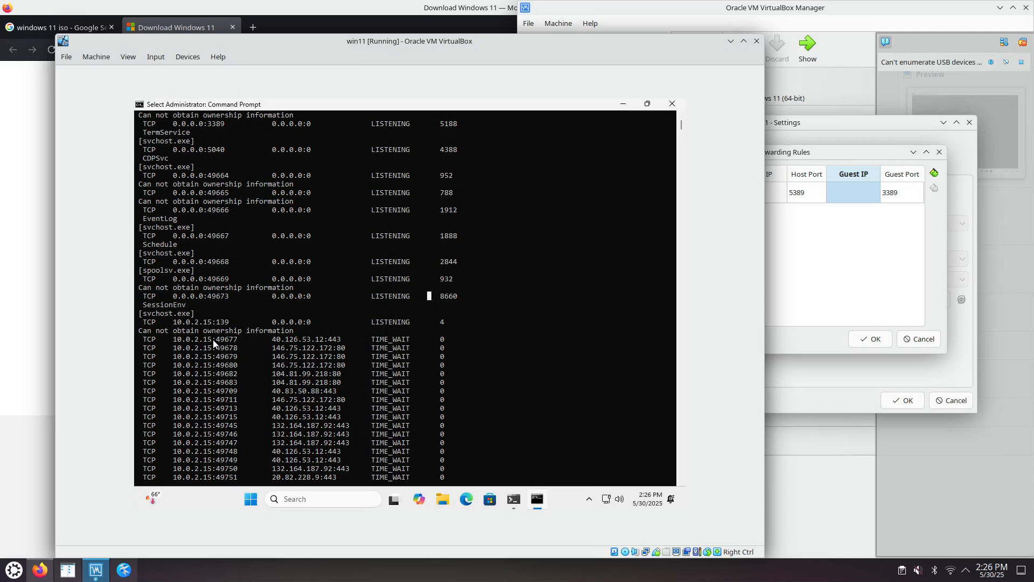
pyautogui.click(803, 235)
pyautogui.click(752, 191)
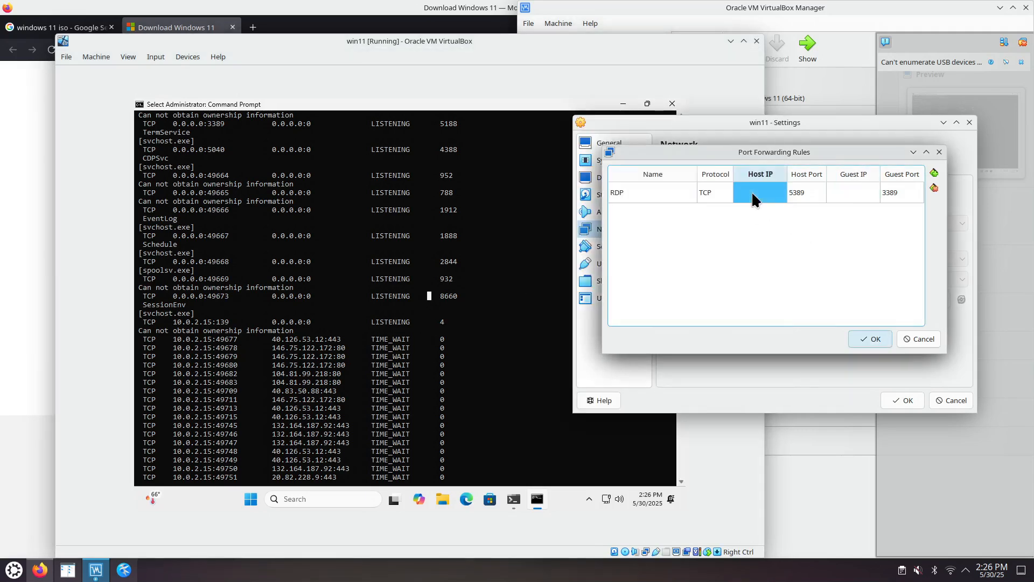
pyautogui.click(751, 191)
pyautogui.write('10.0.2.15')
pyautogui.moveTo(777, 194); pyautogui.dragTo(738, 190)
pyautogui.press('BackSpace')
# Step: Set the Guest IP of the RDP forwarding rule to 10.0.2.15
pyautogui.click(851, 194)
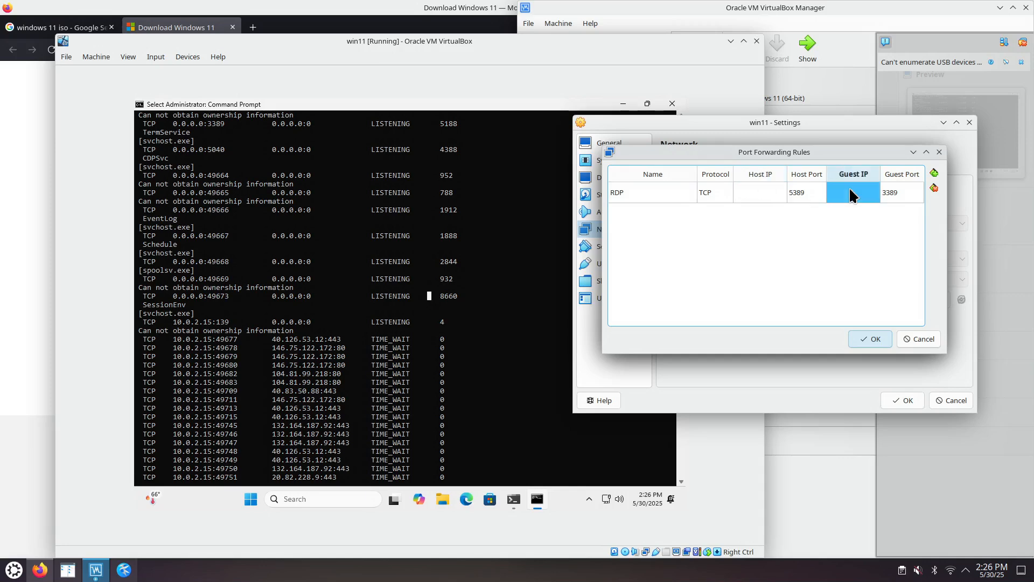
pyautogui.doubleClick(844, 191)
pyautogui.write('10.0.2.15')
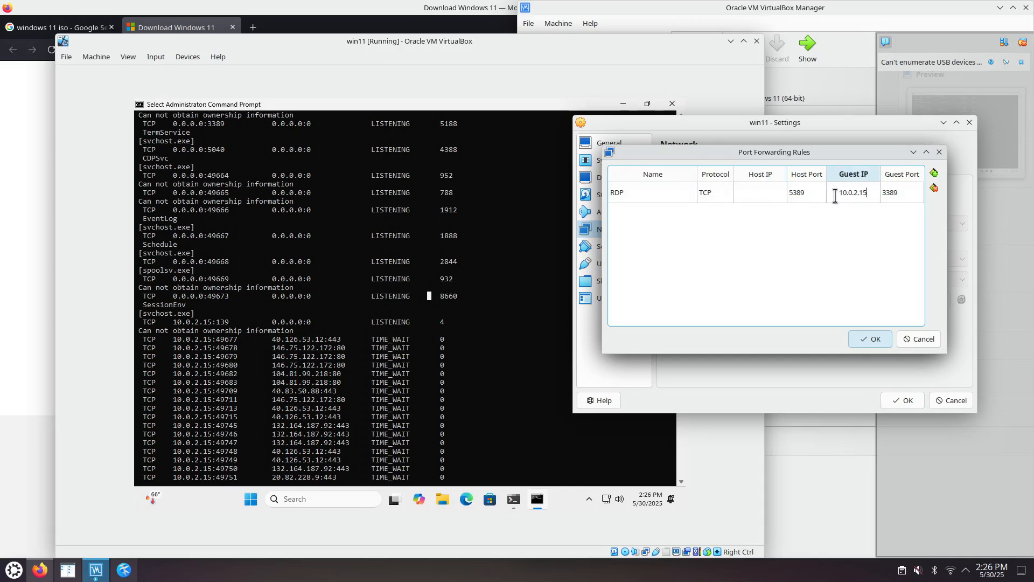
# Step: Set the RDP rule's Host IP to 127.0.0.1, then accept the port forwarding rules and the virtual machine's settings
pyautogui.doubleClick(751, 192)
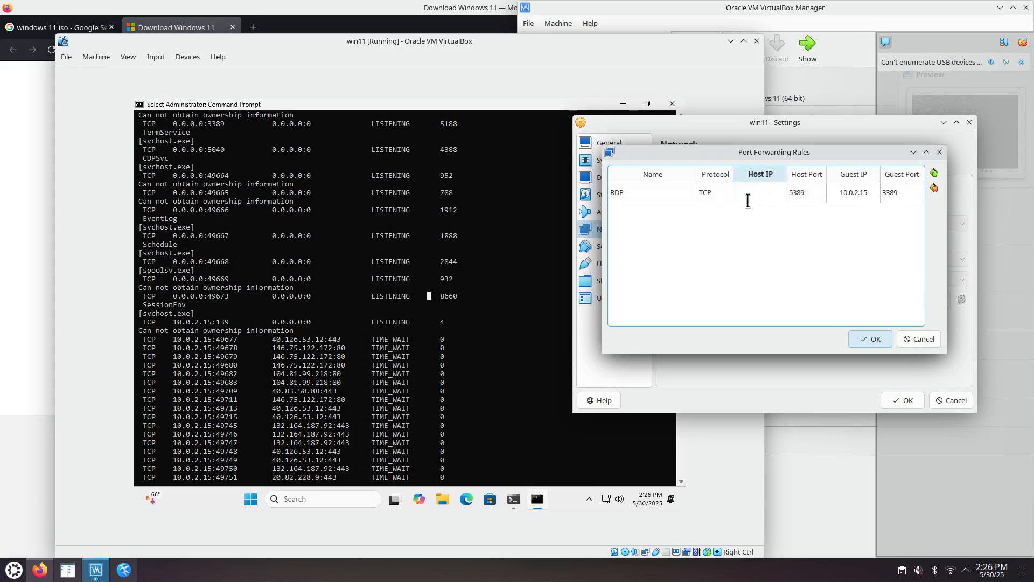
pyautogui.write('127.0.0.1')
pyautogui.click(889, 298)
pyautogui.click(870, 338)
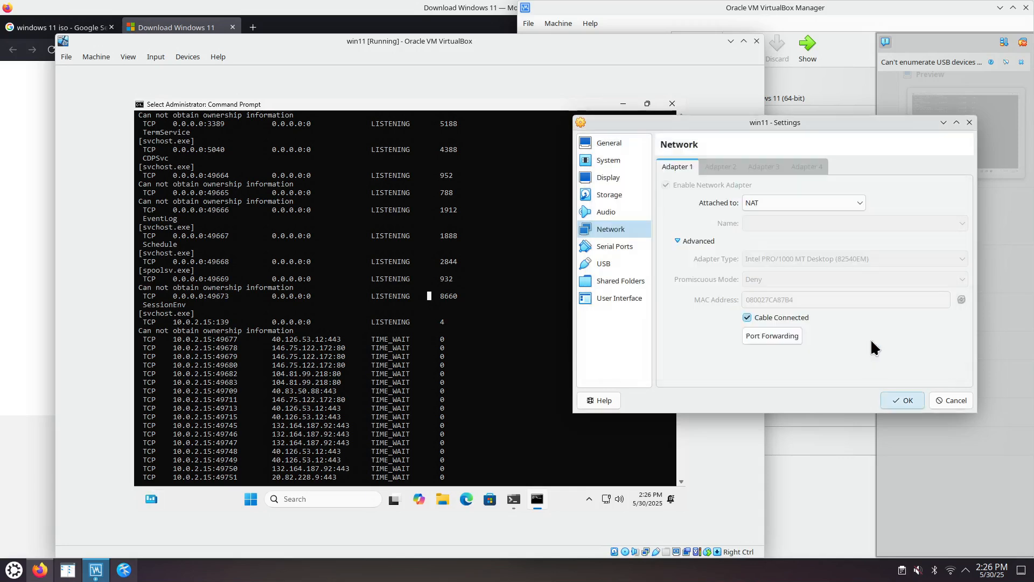
pyautogui.click(898, 400)
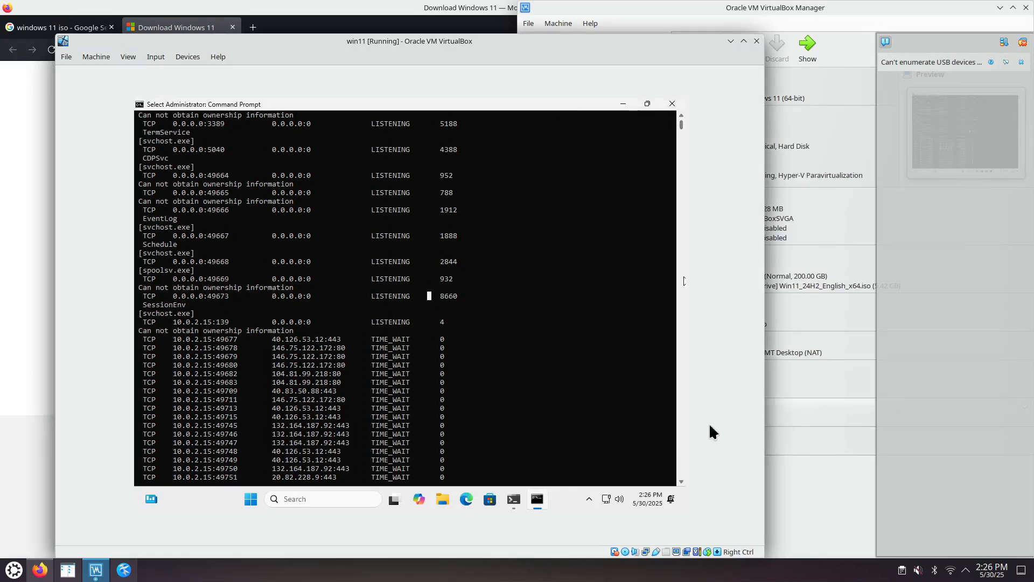
# Step: Switch to Kate and put 127.0.0.1: in front of 5389 on the second line
pyautogui.click(94, 570)
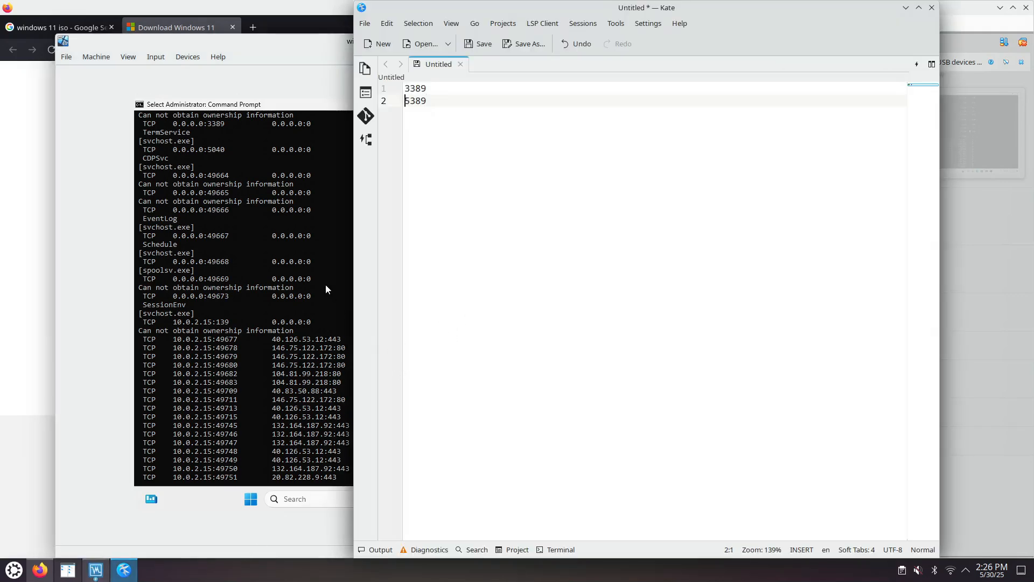
pyautogui.write('127.0.0.1:')
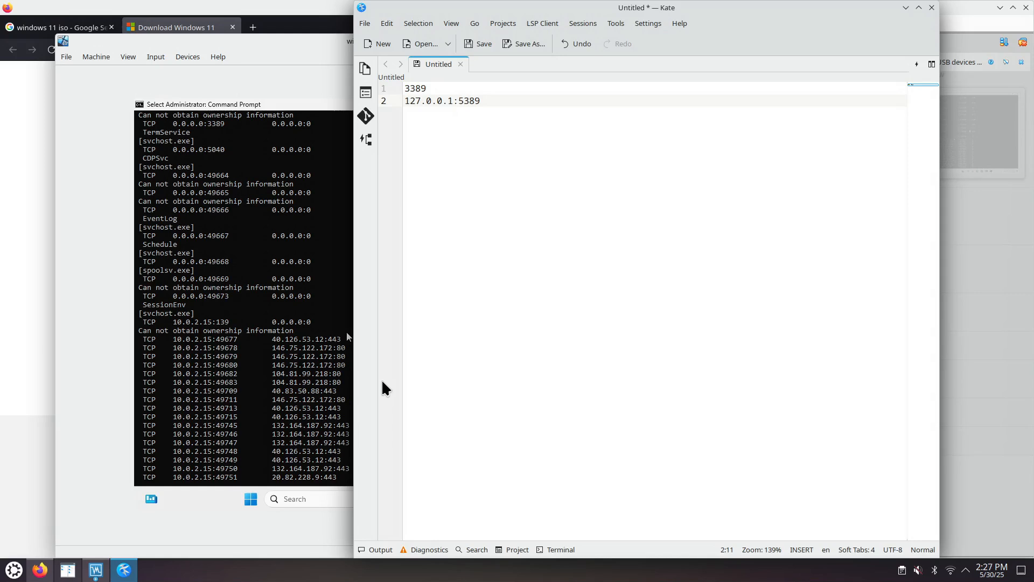
# Step: Switch to Firefox, search the web for rdcman, and open Microsoft's Remote Desktop Connection Manager page in its own tab
pyautogui.click(26, 293)
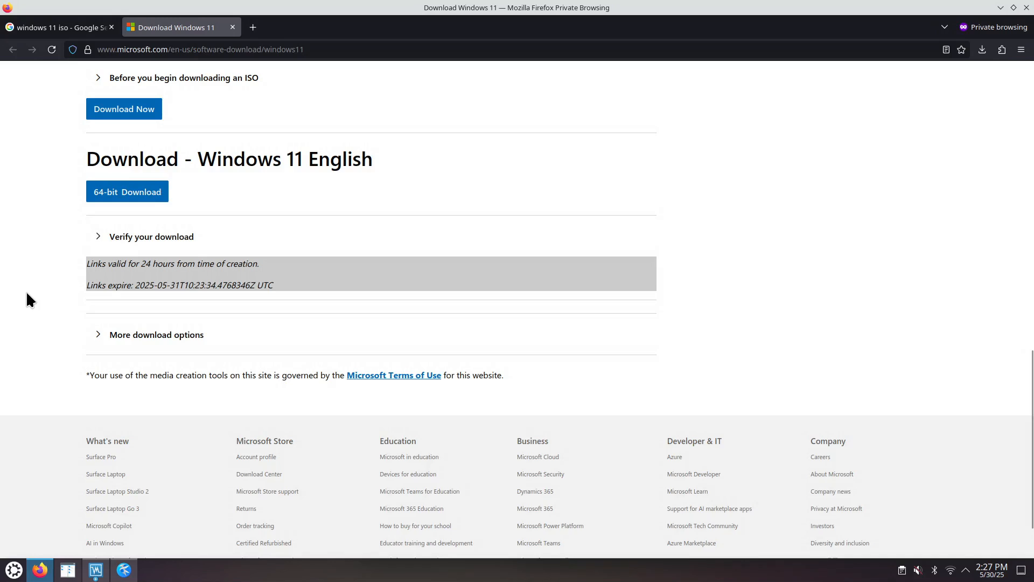
pyautogui.hotkey('ctrl', 't')
pyautogui.write('rdc')
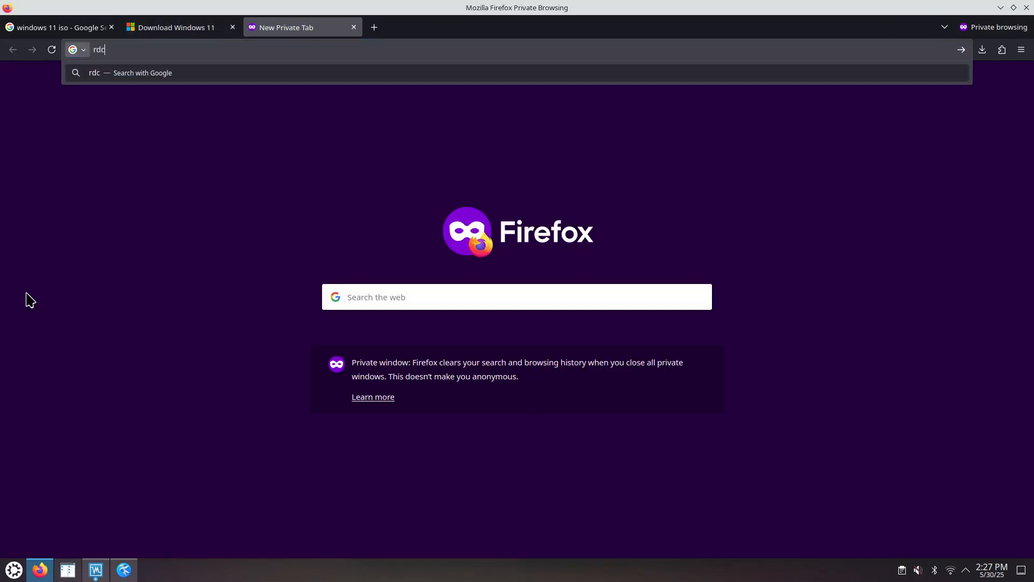
pyautogui.write('man')
pyautogui.press('Return')
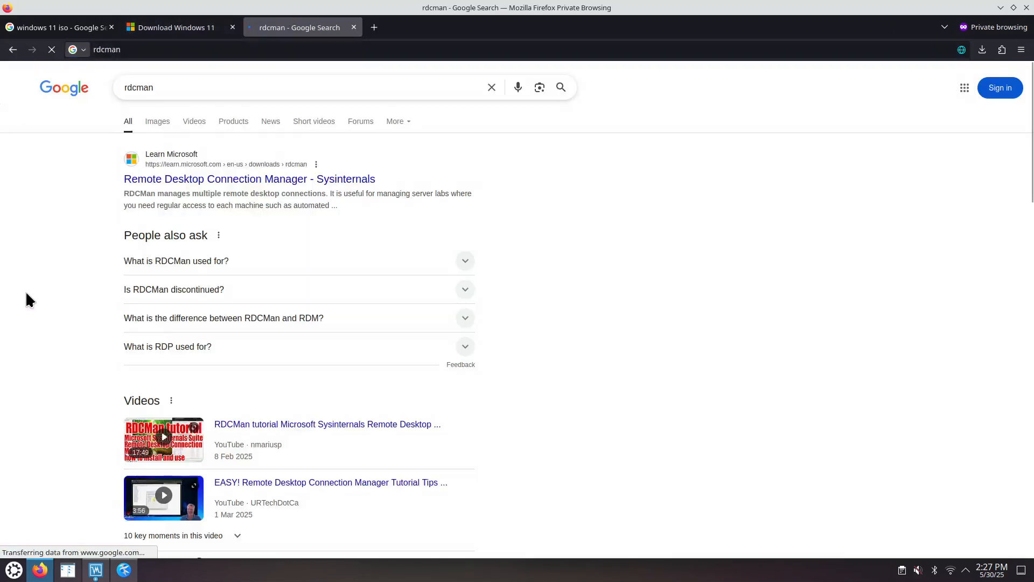
pyautogui.rightClick(234, 179)
pyautogui.click(264, 188)
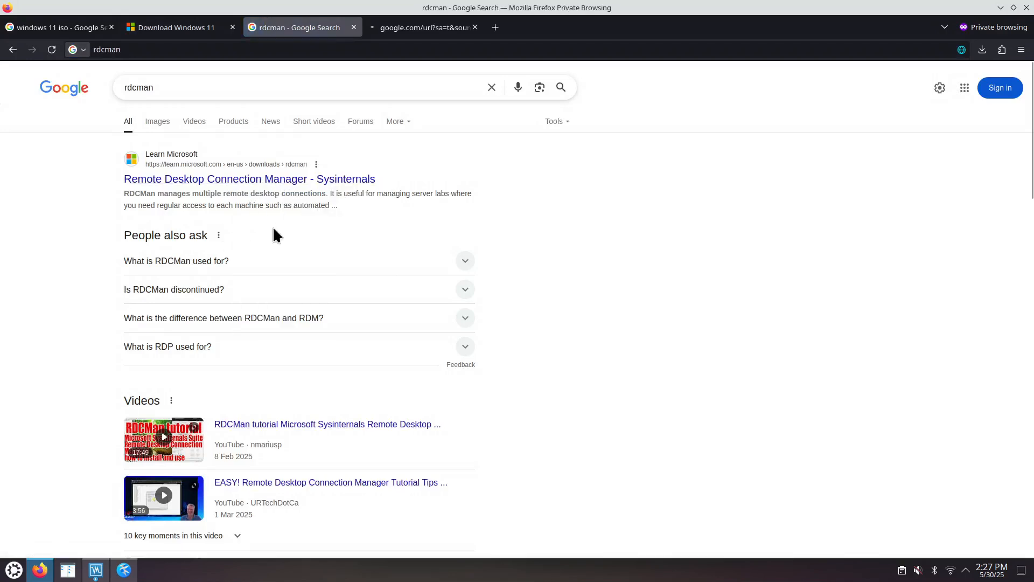
pyautogui.click(405, 30)
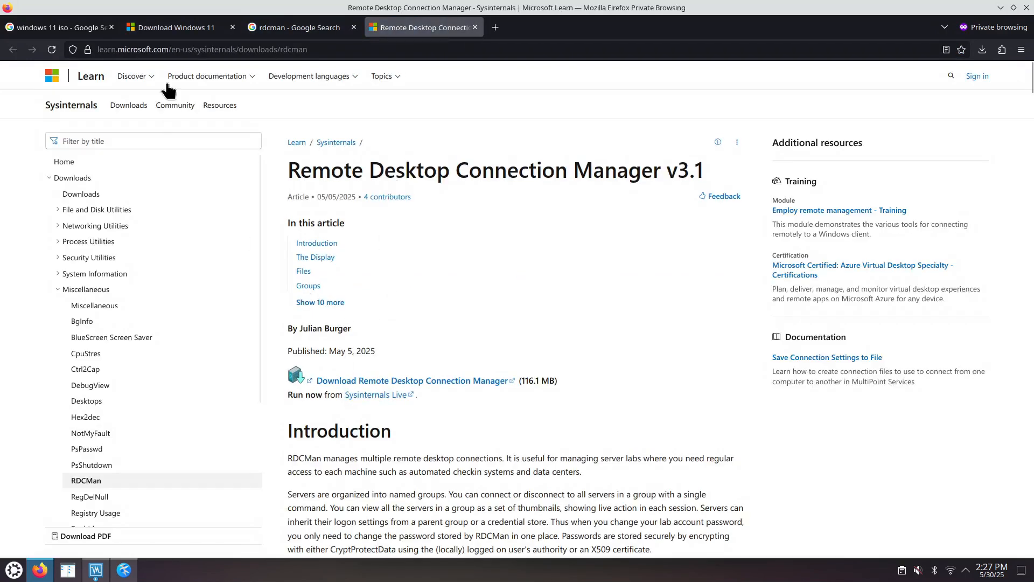
# Step: Search for sysinternals, view the Sysinternals Suite page, and return to the Remote Desktop Connection Manager page before minimizing the browser
pyautogui.click(294, 27)
pyautogui.moveTo(155, 86); pyautogui.dragTo(82, 108)
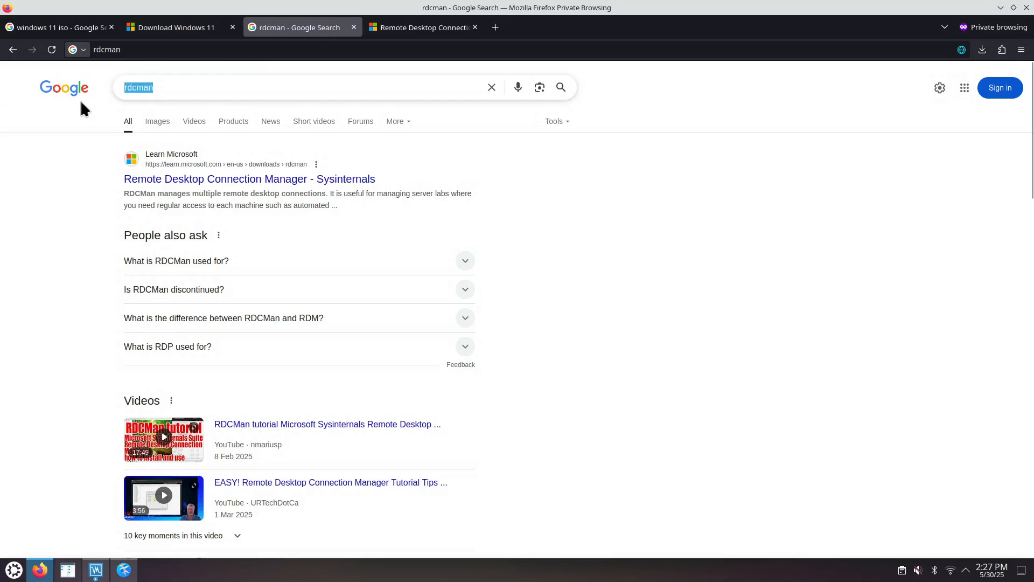
pyautogui.write('sys')
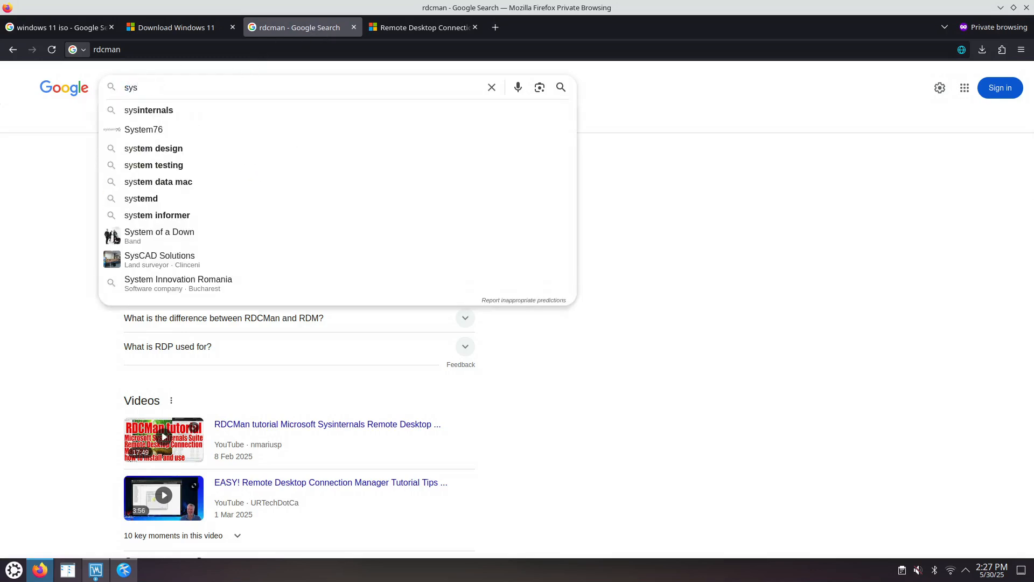
pyautogui.press('Down')
pyautogui.press('Return')
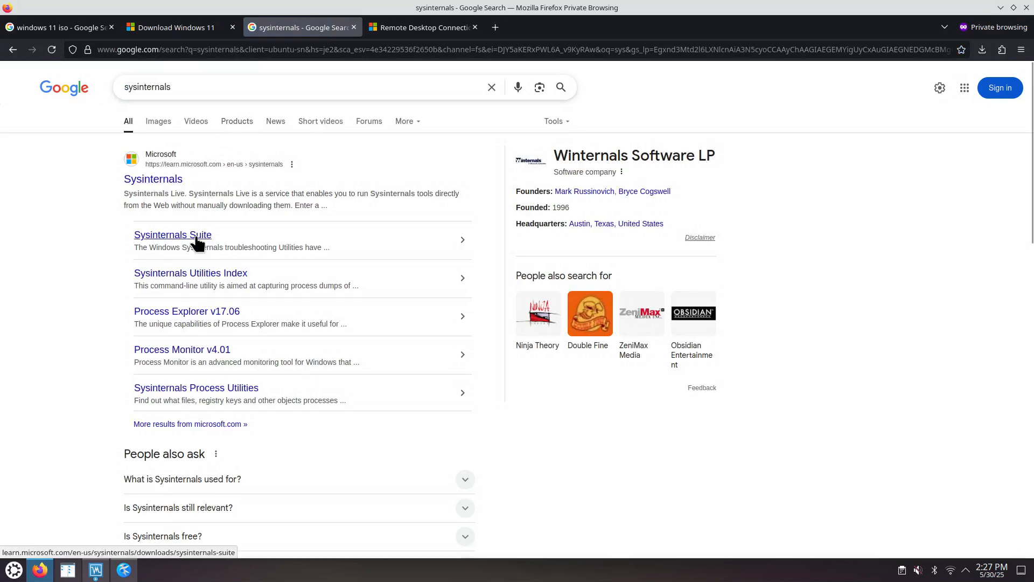
pyautogui.click(141, 238)
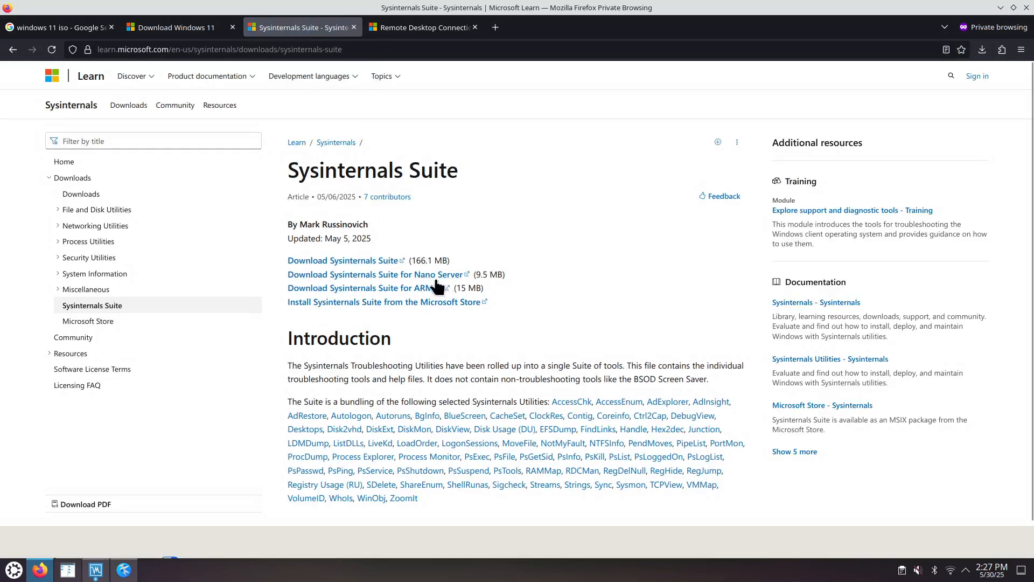
pyautogui.click(417, 28)
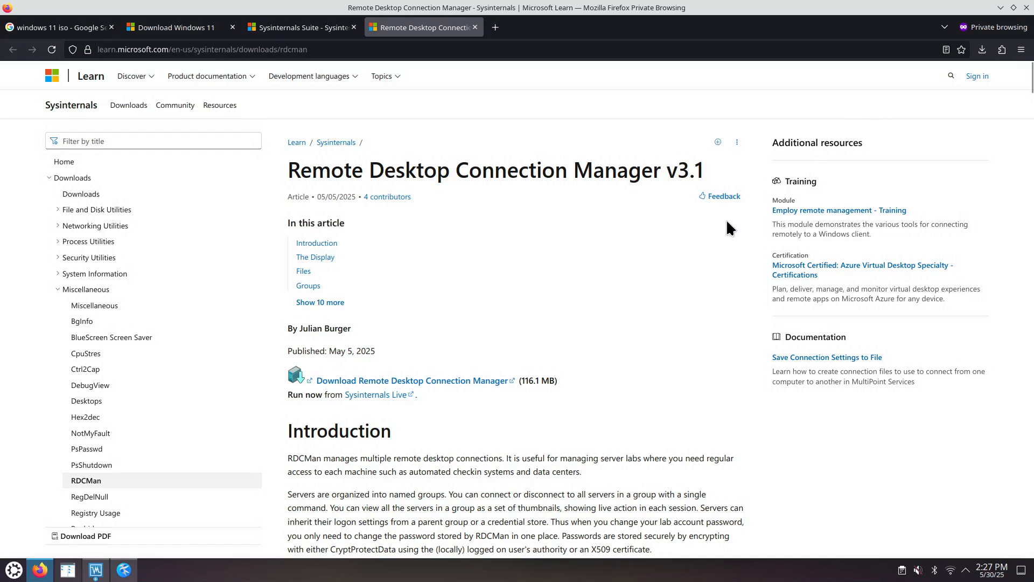
pyautogui.click(1000, 8)
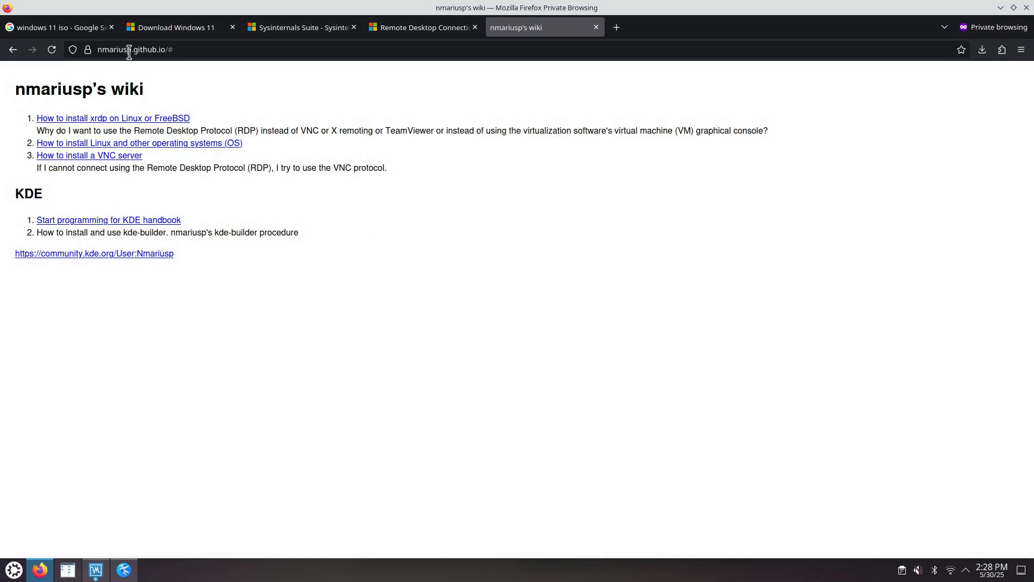
# Step: Open the wiki's guide on installing xrdp in a new tab and copy its example xfreerdp command line
pyautogui.rightClick(138, 120)
pyautogui.click(159, 124)
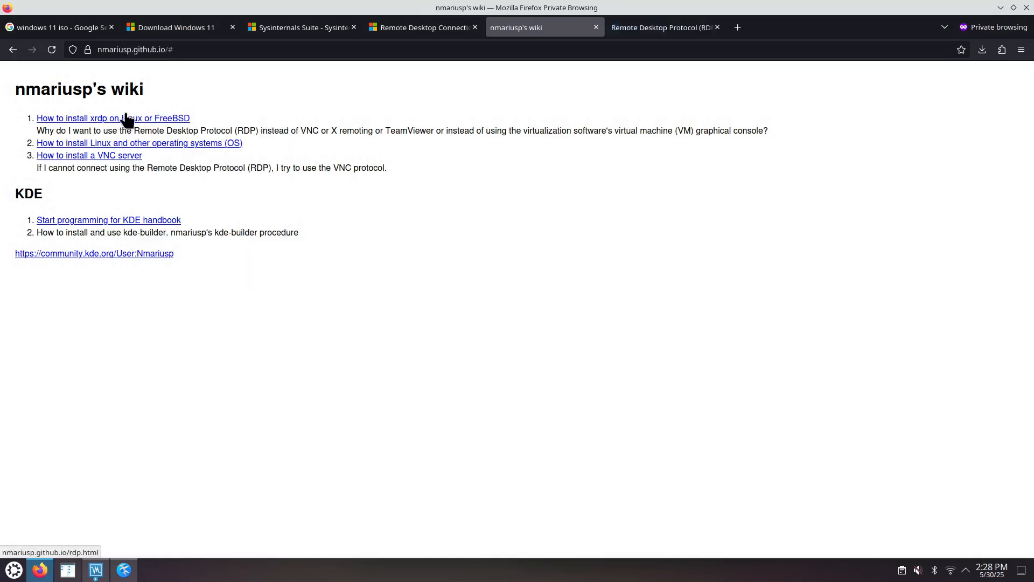
pyautogui.click(661, 27)
pyautogui.press('End')
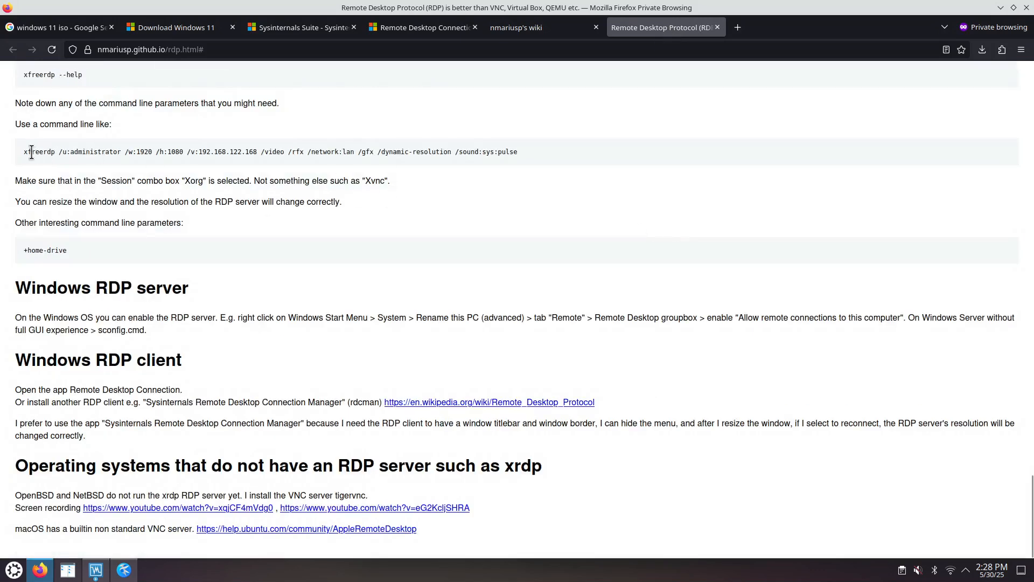
pyautogui.moveTo(21, 151); pyautogui.dragTo(531, 162)
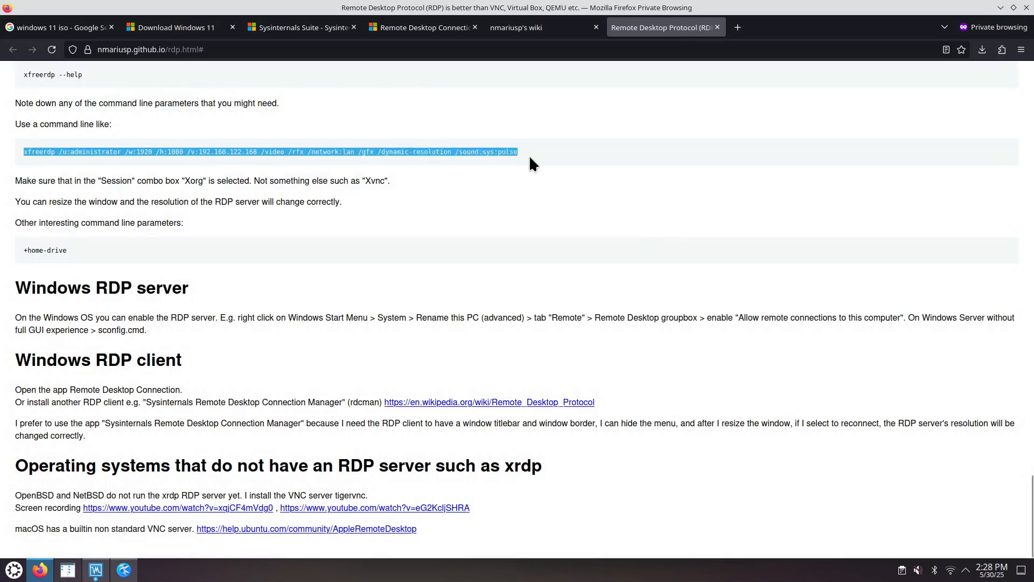
pyautogui.rightClick(481, 155)
pyautogui.click(492, 161)
# Step: Switch to Kate and paste the xfreerdp command below 127.0.0.1:5389, leaving one blank line between them
pyautogui.click(124, 569)
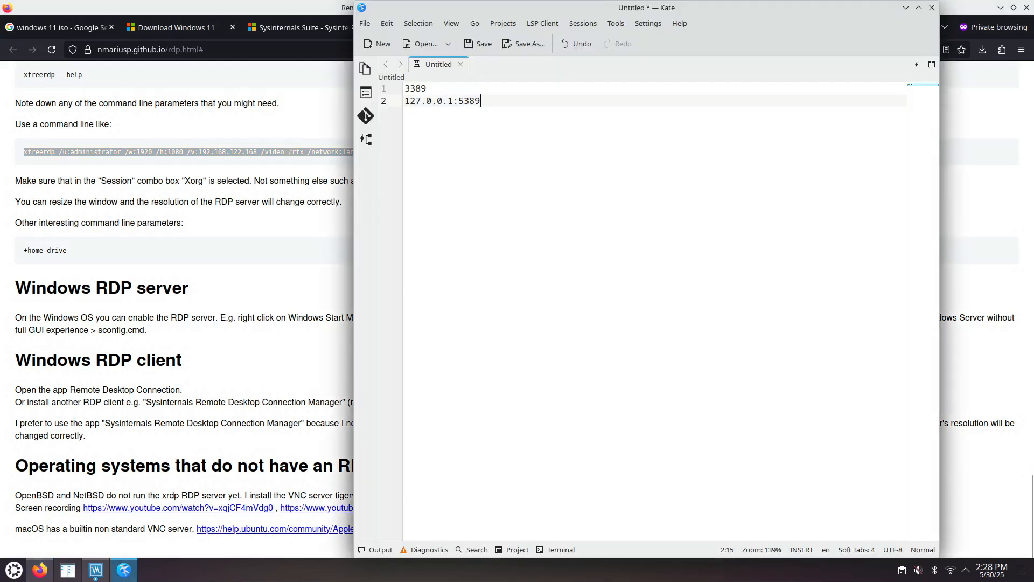
pyautogui.press('Return')
pyautogui.press('Return')
pyautogui.hotkey('ctrl', 'v')
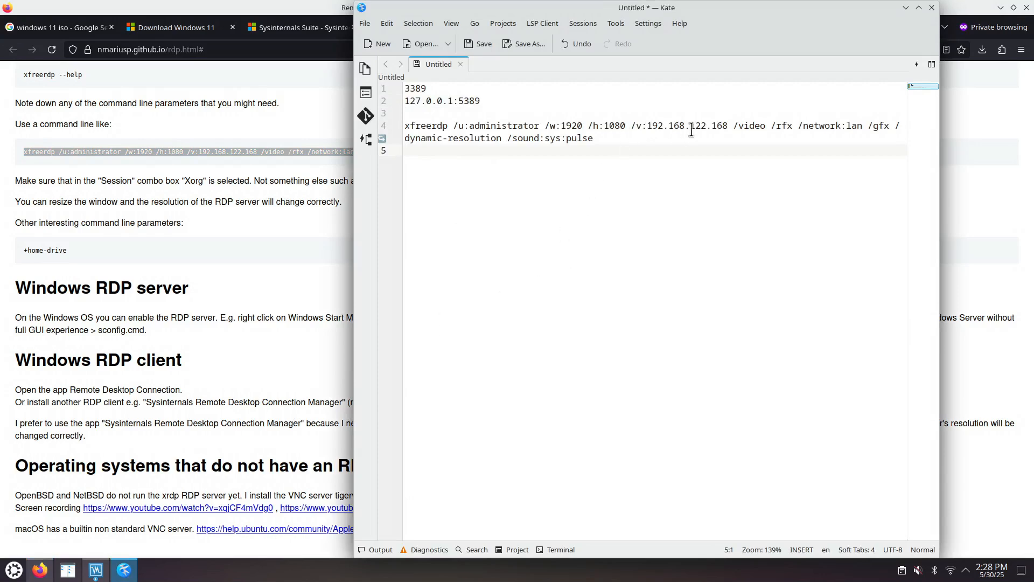
# Step: Change the xfreerdp command's server address to 127.0.0.1 and shorten its user name to admin
pyautogui.moveTo(454, 101); pyautogui.dragTo(395, 102)
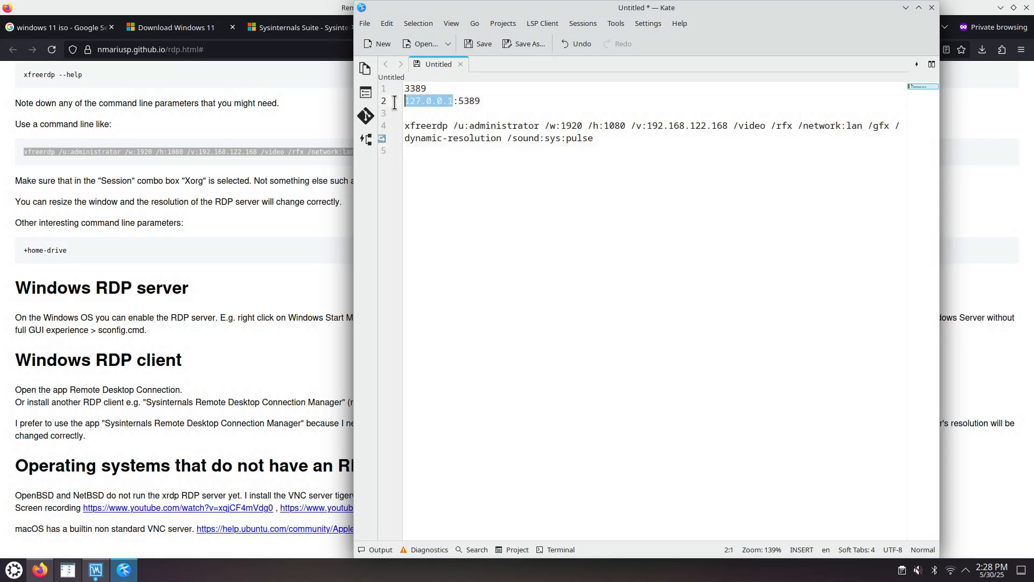
pyautogui.moveTo(729, 128); pyautogui.dragTo(648, 126)
pyautogui.hotkey('ctrl', 'v')
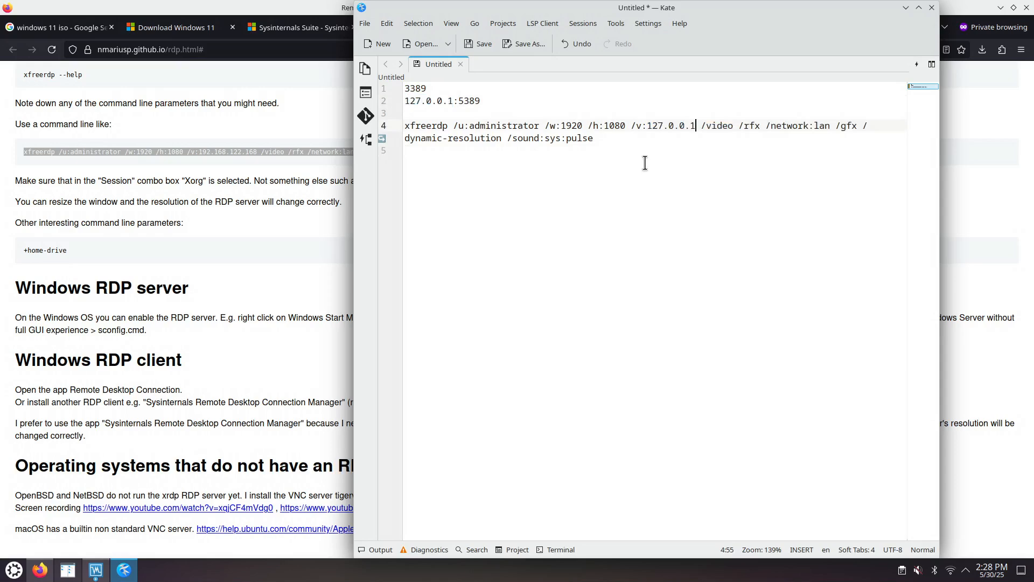
pyautogui.click(504, 125)
pyautogui.moveTo(496, 125); pyautogui.dragTo(539, 127)
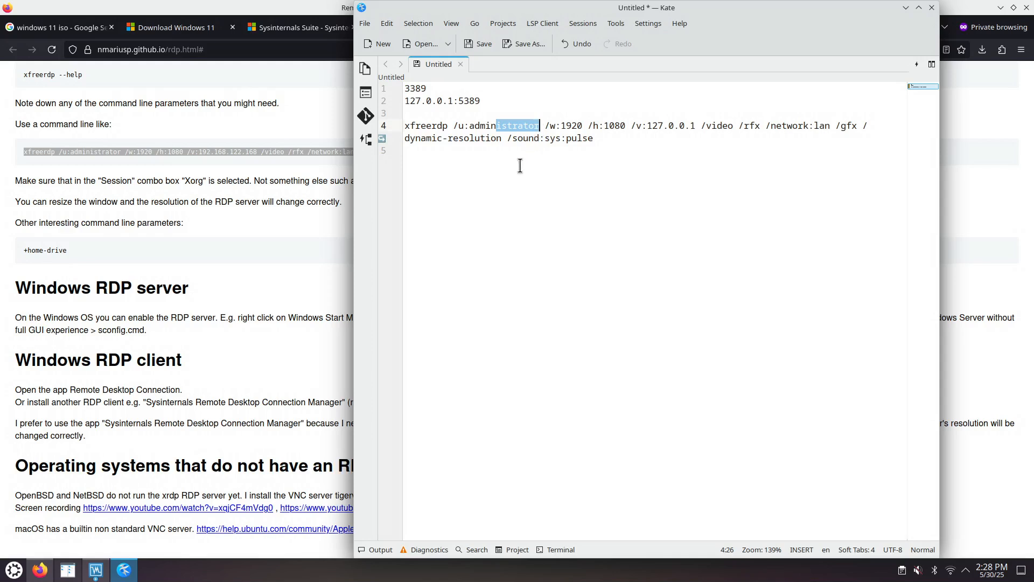
pyautogui.press('BackSpace')
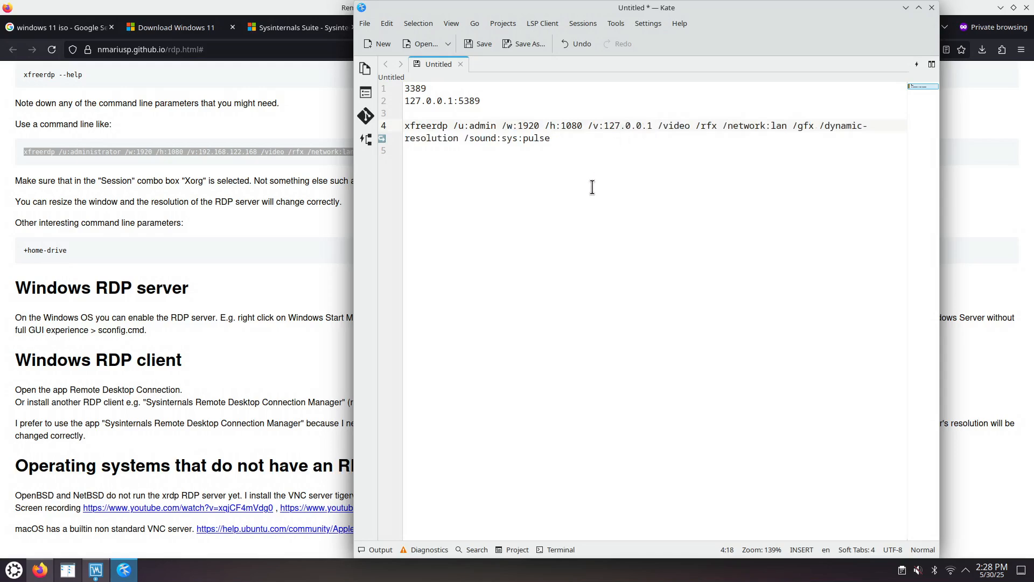
# Step: Open Konsole, enlarge its text, and view the xfreerdp manual page before quitting it
pyautogui.click(14, 570)
pyautogui.click(170, 308)
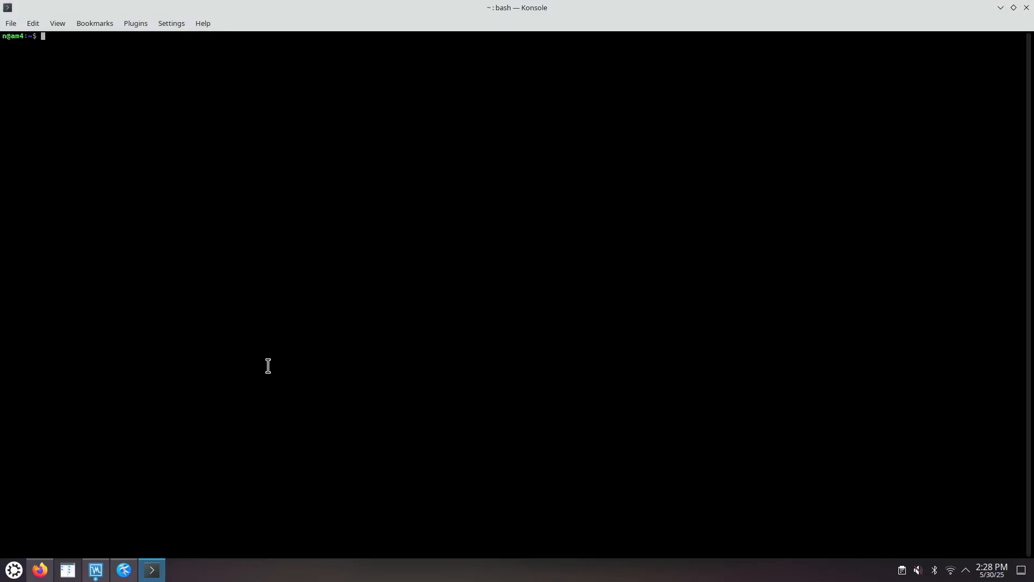
pyautogui.hotkey('ctrl', '+')
pyautogui.write('man xfreerdp')
pyautogui.press('Return')
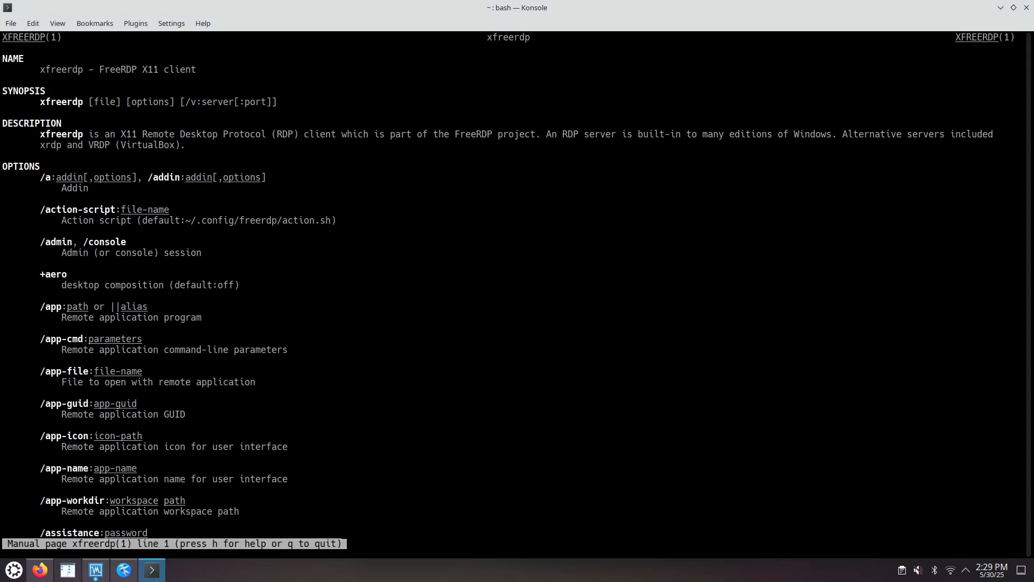
pyautogui.press('q')
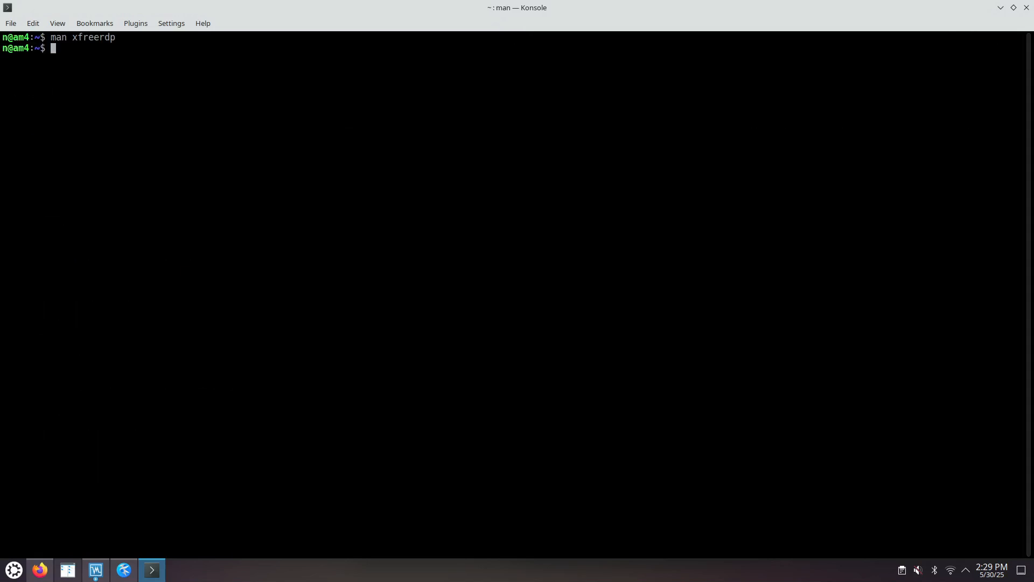
# Step: Write the xfreerdp manual to ~/a.txt and open it in Kate with man xfreerdp &> ~/a.txt ; kate ~/a.txt
pyautogui.press('Up')
pyautogui.write('&')
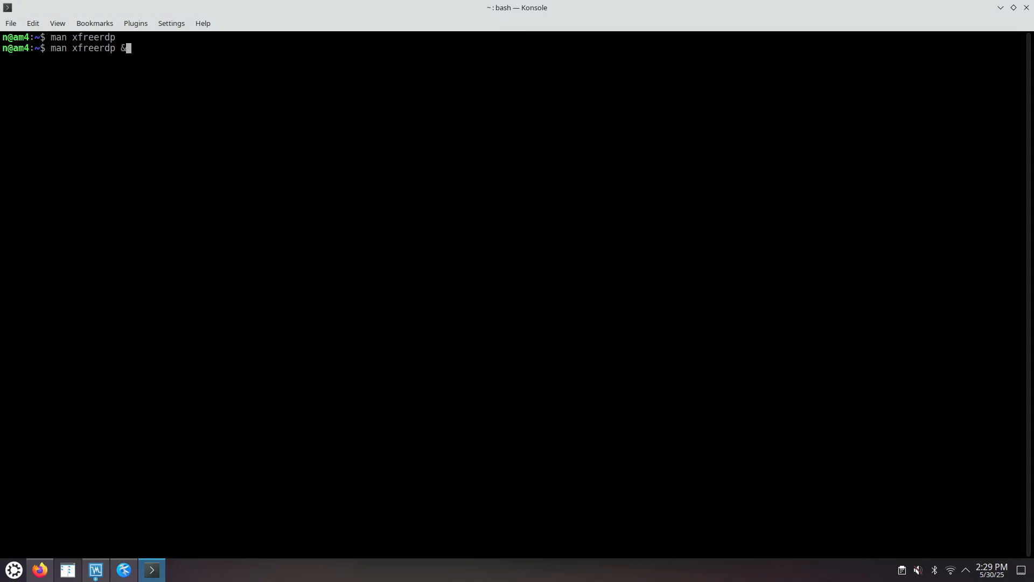
pyautogui.write('> ~/a.txt ; kate ~/a.txt')
pyautogui.press('Return')
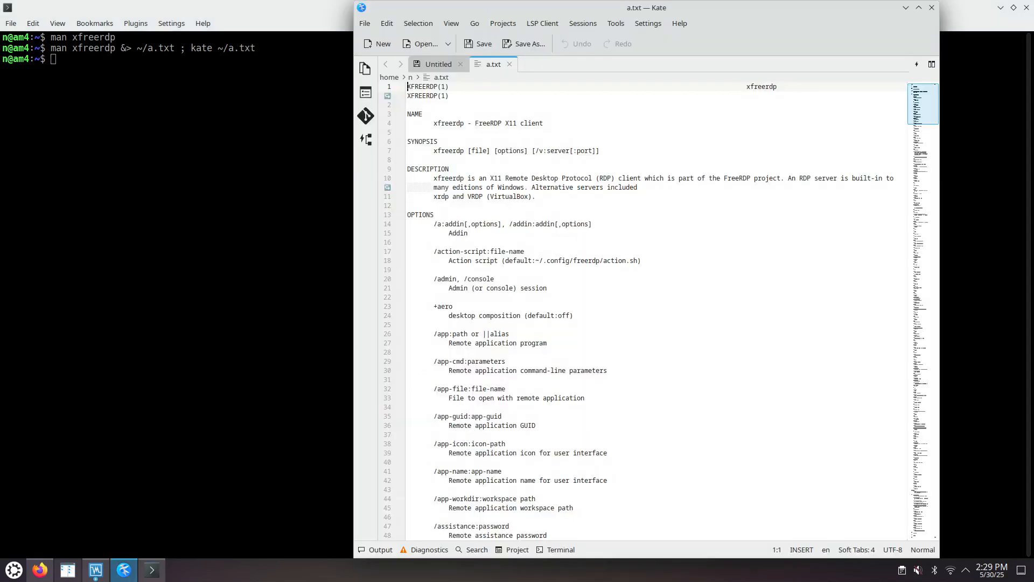
# Step: Find "port" in a.txt, then append :5389 to the server address of the xfreerdp command in the untitled note
pyautogui.hotkey('ctrl', 'f')
pyautogui.write('port')
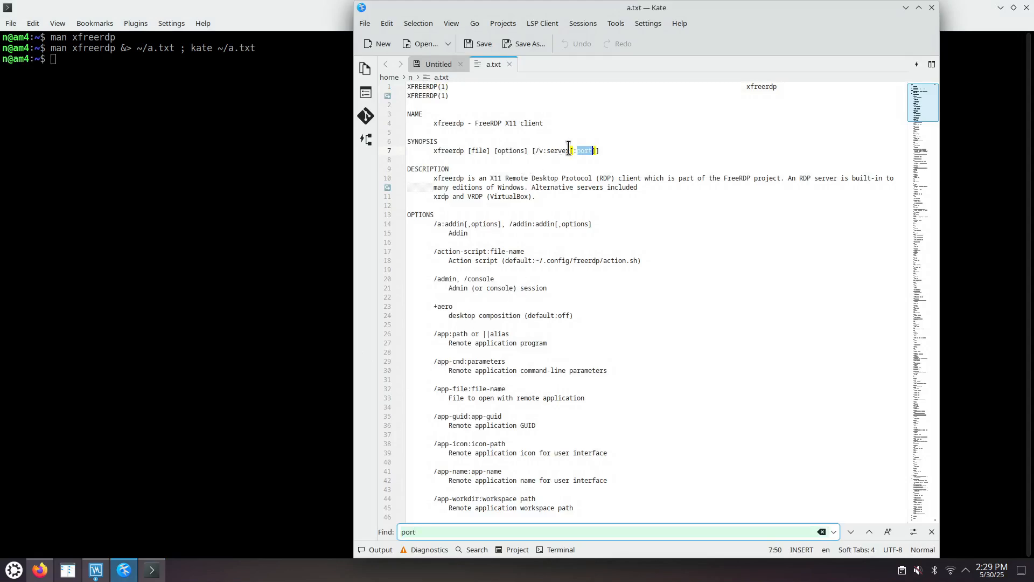
pyautogui.click(425, 67)
pyautogui.moveTo(453, 100); pyautogui.dragTo(481, 102)
pyautogui.hotkey('ctrl', 'c')
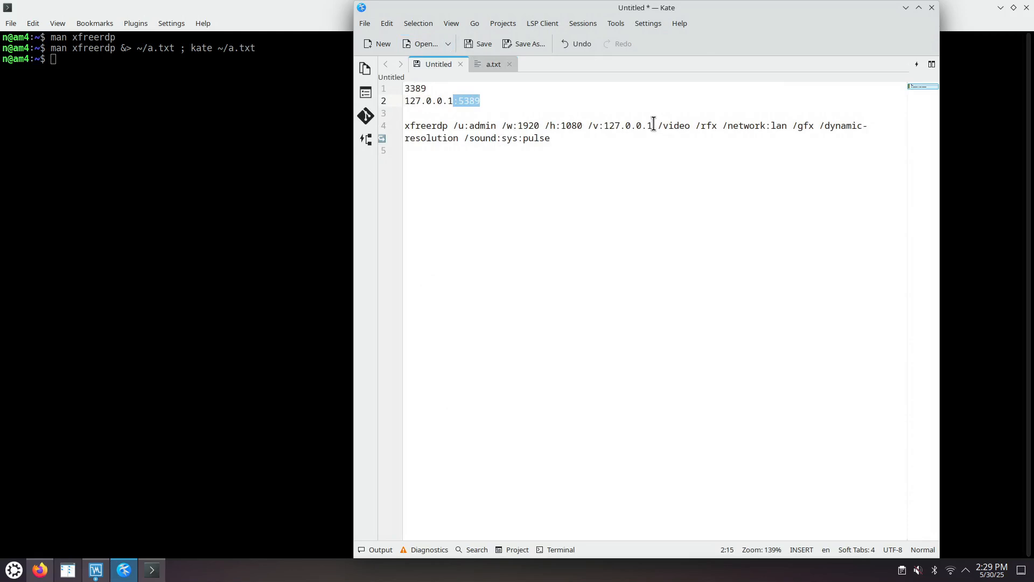
pyautogui.click(653, 126)
pyautogui.hotkey('ctrl', 'v')
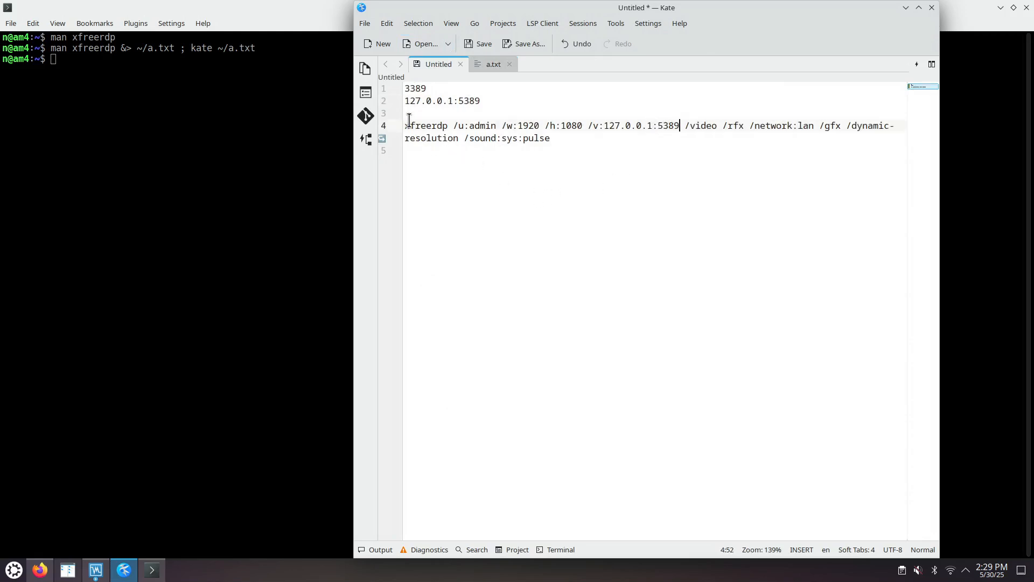
pyautogui.press('Home')
pyautogui.hotkey('ctrl', 'shift', 'Right')
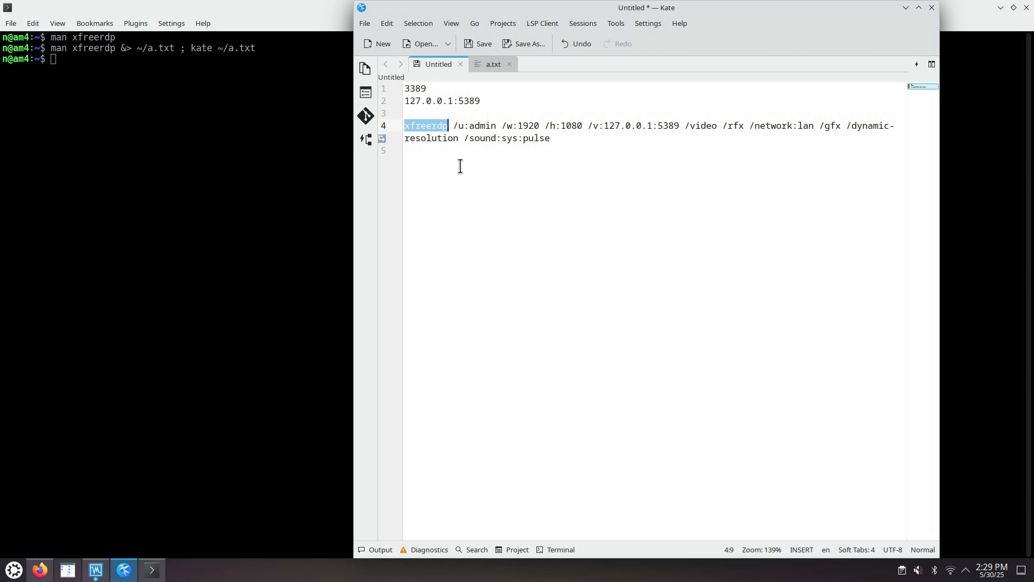
pyautogui.doubleClick(480, 126)
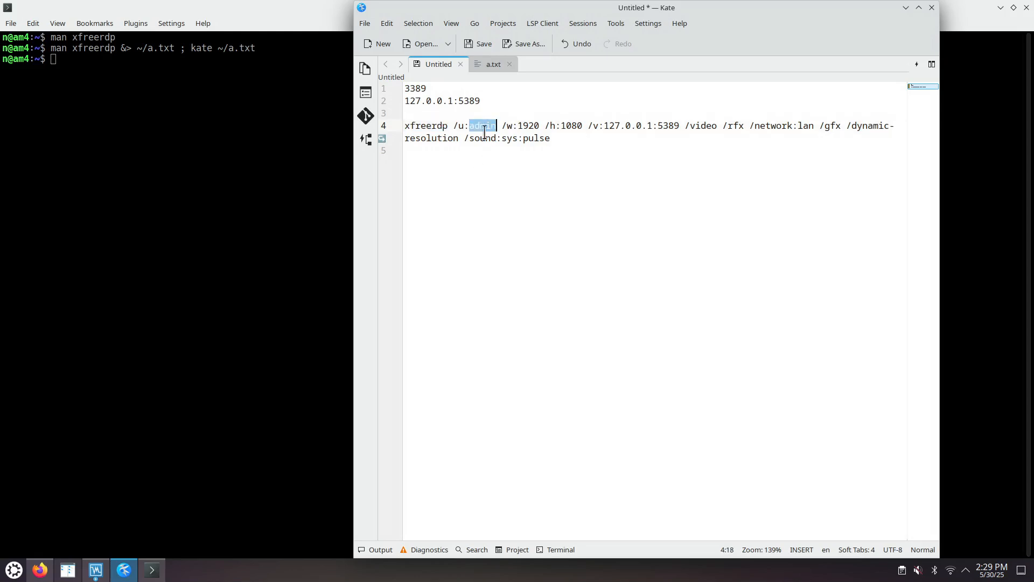
# Step: Review the xfreerdp command's resolution, dynamic-resolution, server address, port 5389, video and sound options in the note
pyautogui.moveTo(507, 125); pyautogui.dragTo(575, 130)
pyautogui.moveTo(847, 125); pyautogui.dragTo(459, 139)
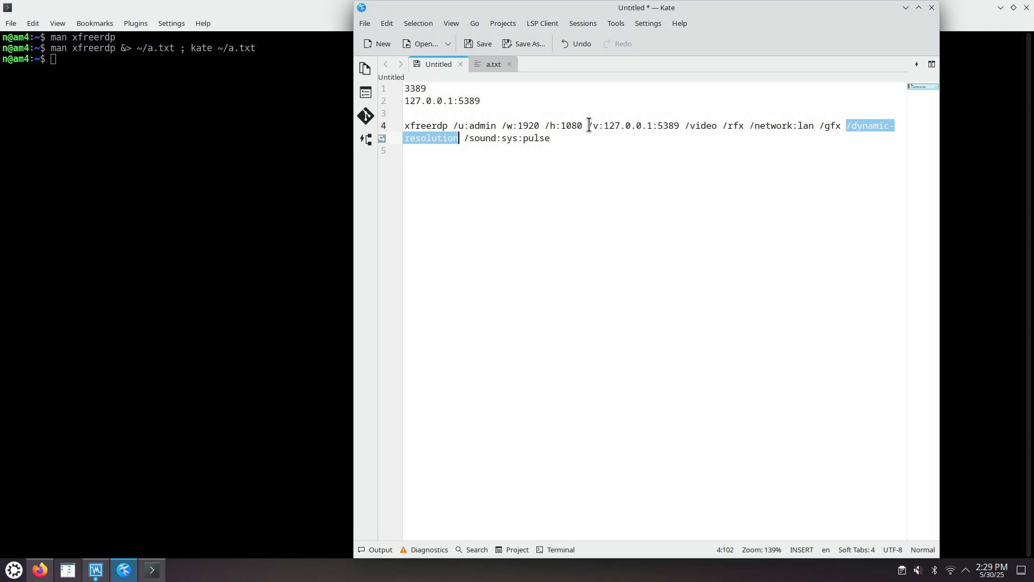
pyautogui.moveTo(587, 126); pyautogui.dragTo(654, 127)
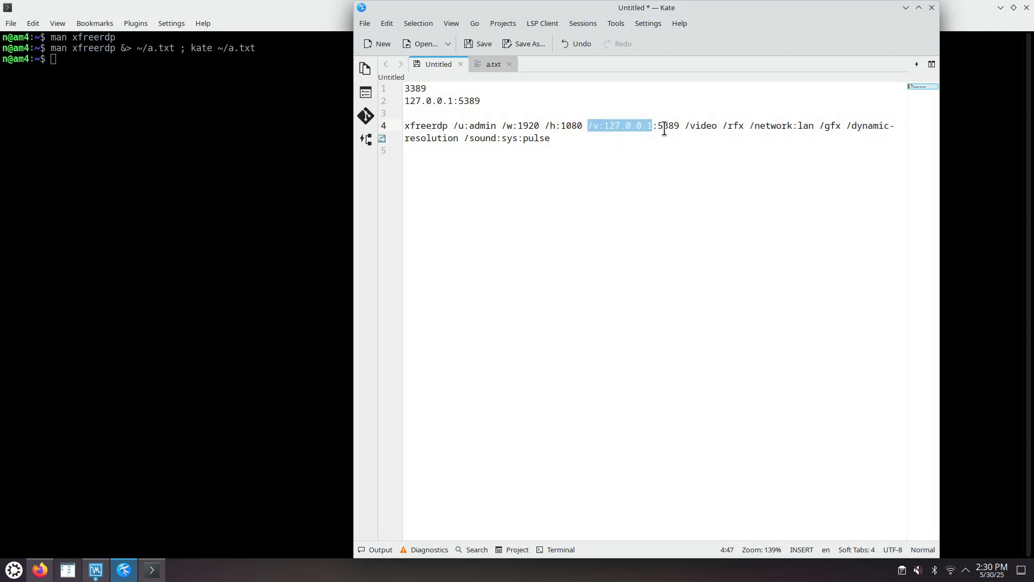
pyautogui.moveTo(657, 127); pyautogui.dragTo(680, 127)
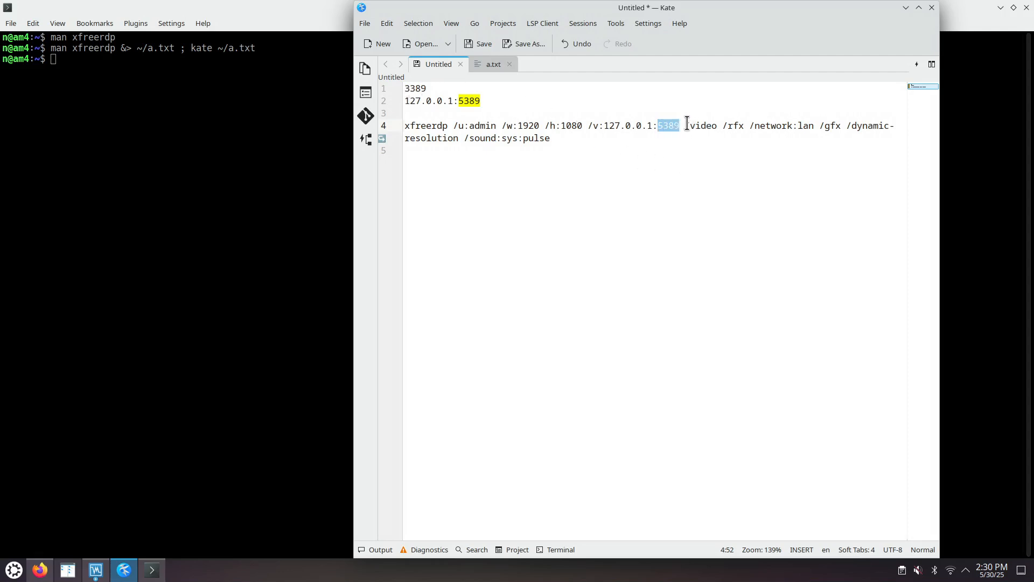
pyautogui.moveTo(685, 127); pyautogui.dragTo(839, 127)
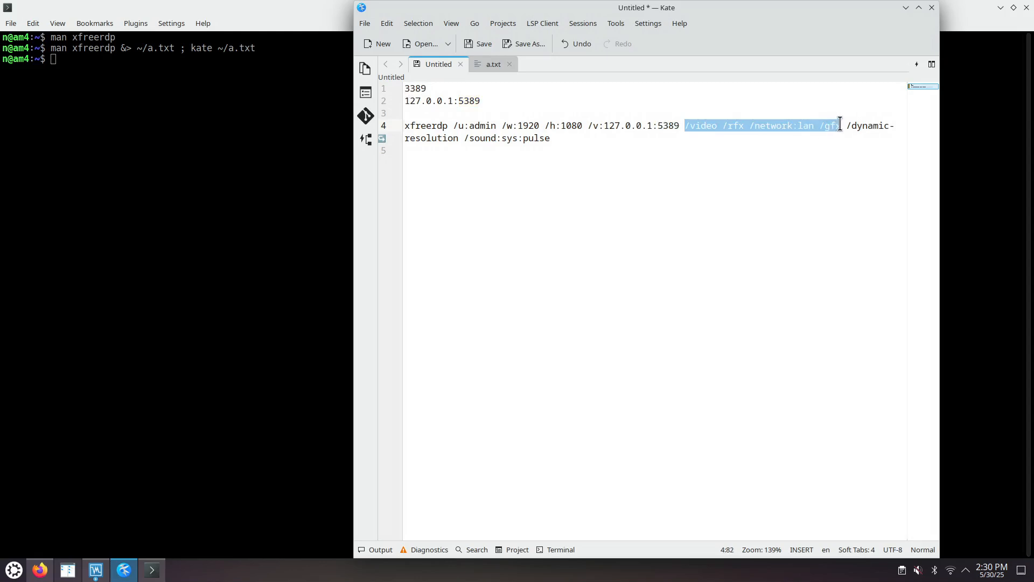
pyautogui.moveTo(464, 139); pyautogui.dragTo(554, 138)
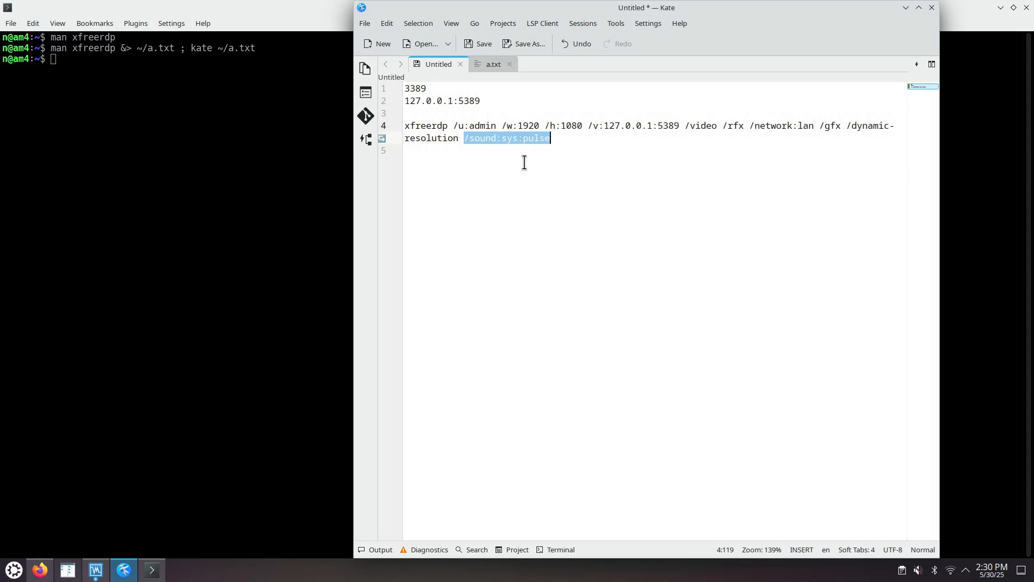
# Step: Copy the whole xfreerdp command from the note and run it in Konsole
pyautogui.moveTo(555, 138); pyautogui.dragTo(407, 127)
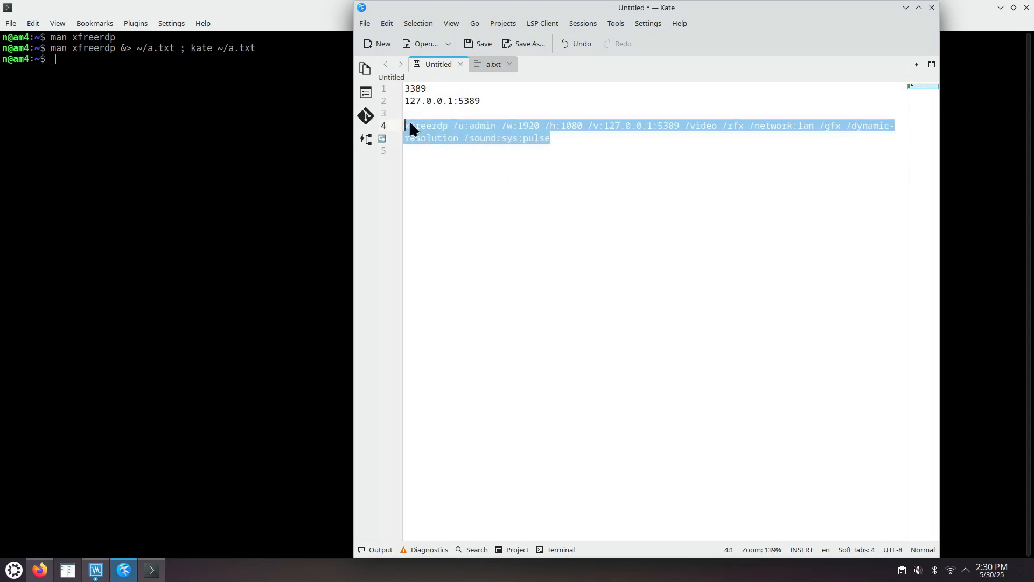
pyautogui.rightClick(427, 133)
pyautogui.click(447, 151)
pyautogui.click(285, 143)
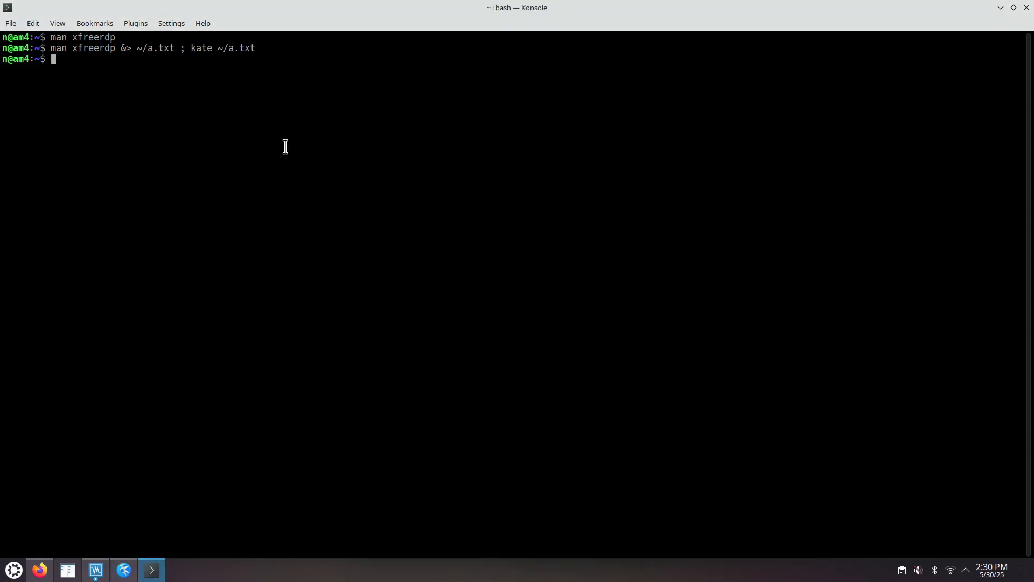
pyautogui.hotkey('ctrl', 'shift', 'v')
pyautogui.press('Return')
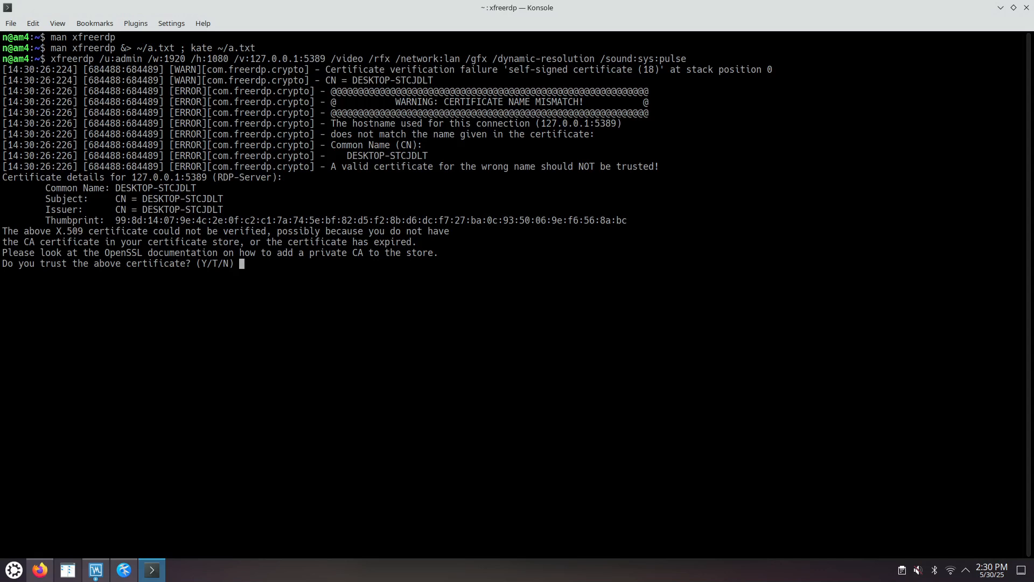
# Step: Trust the server certificate with Y and enter the account password for the remote connection
pyautogui.write('Y')
pyautogui.press('Return')
pyautogui.moveTo(119, 186); pyautogui.dragTo(197, 188)
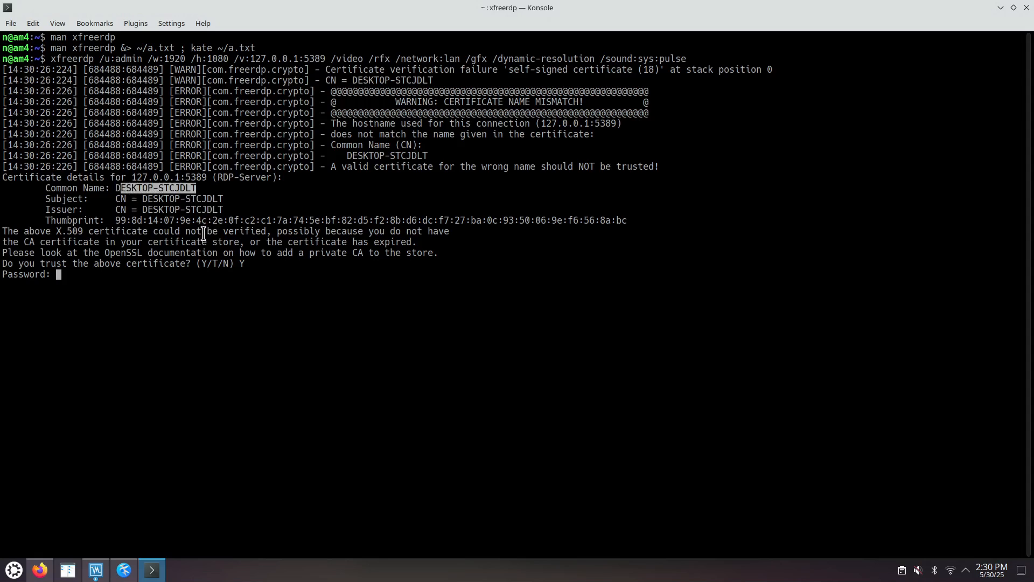
pyautogui.click(98, 274)
pyautogui.press('Return')
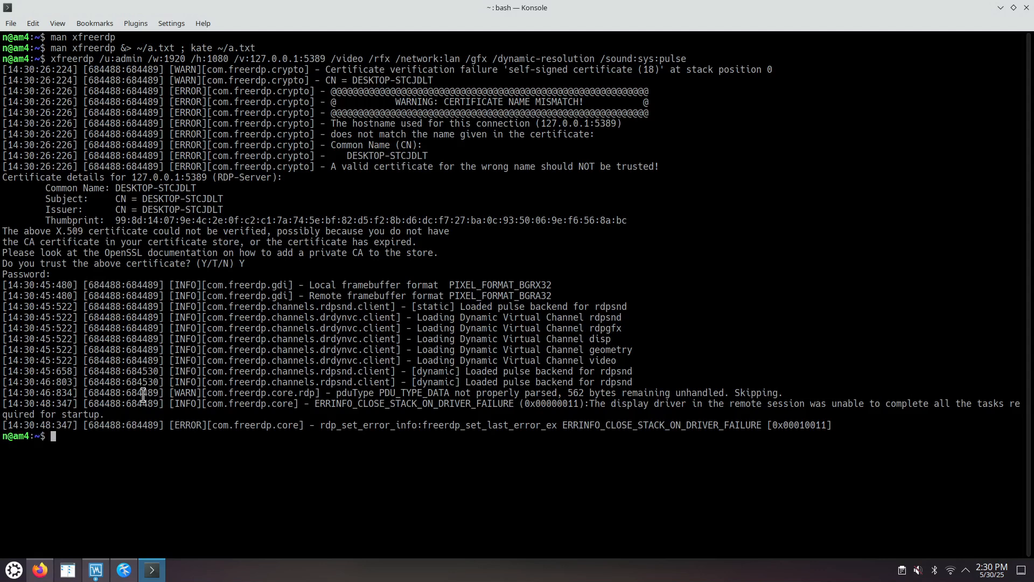
# Step: Check the win11 virtual machine's screen, rerun the same xfreerdp command in Konsole, and enter the account password
pyautogui.click(104, 574)
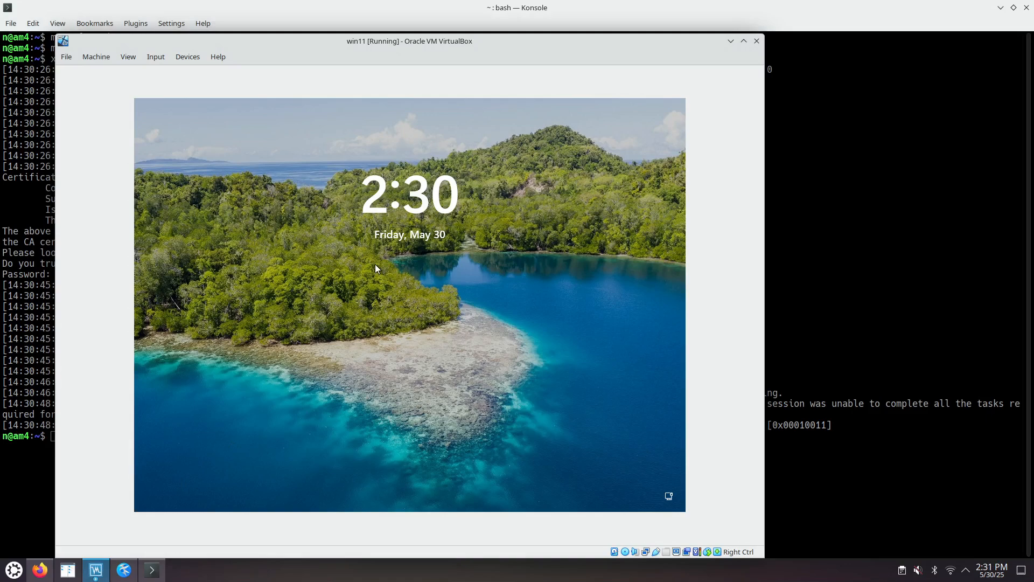
pyautogui.click(784, 453)
pyautogui.press('Up')
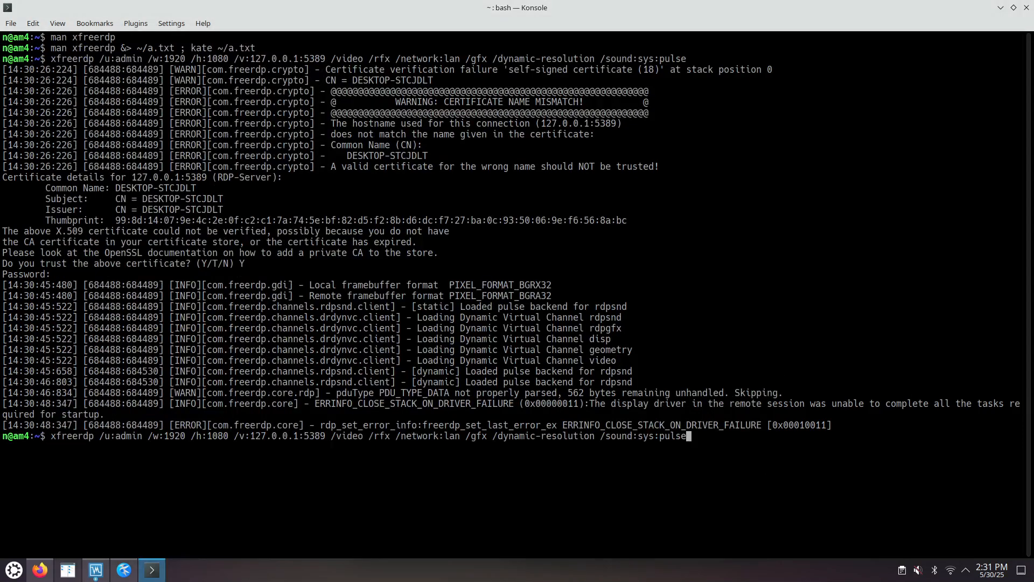
pyautogui.press('Return')
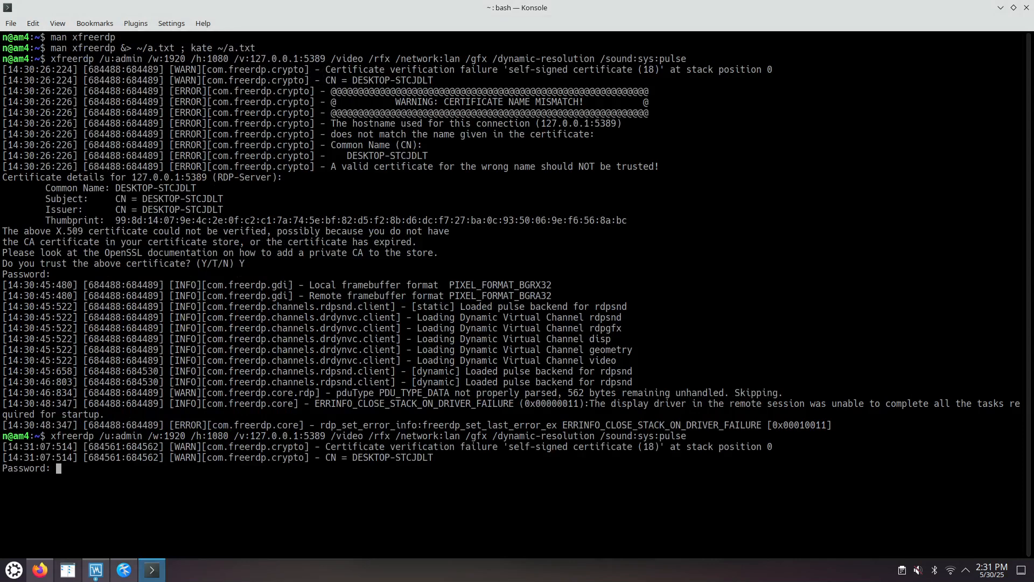
pyautogui.press('Return')
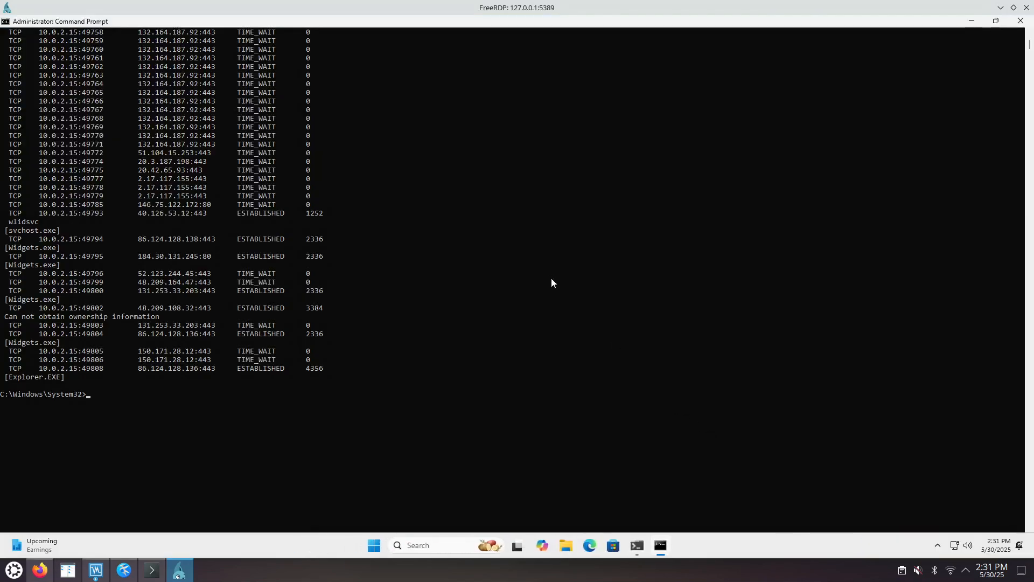
# Step: Tile the FreeRDP window in various quarters and halves of the screen to test its dynamic resolution
pyautogui.moveTo(533, 8); pyautogui.dragTo(625, 106)
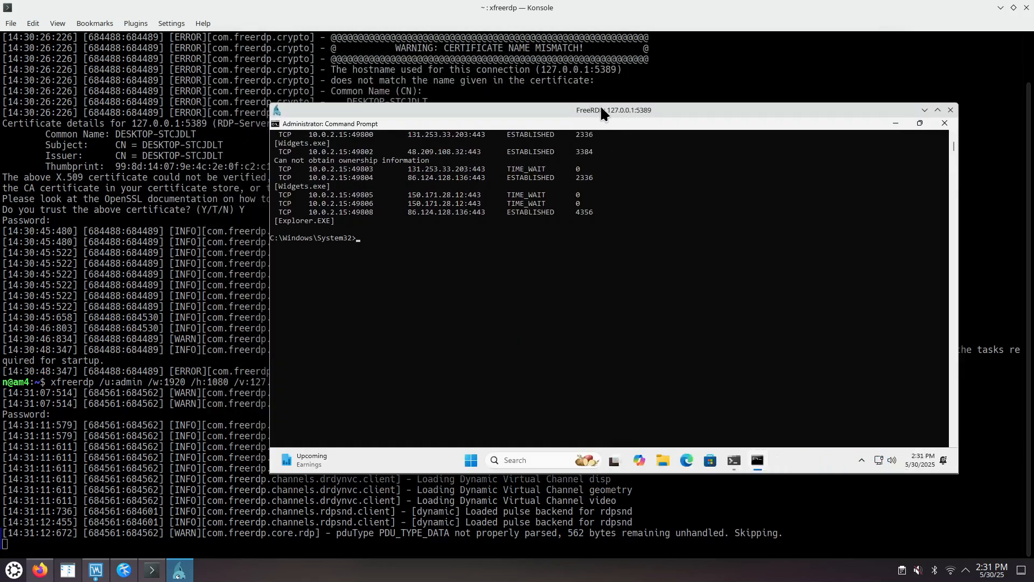
pyautogui.moveTo(600, 110); pyautogui.dragTo(19, 11)
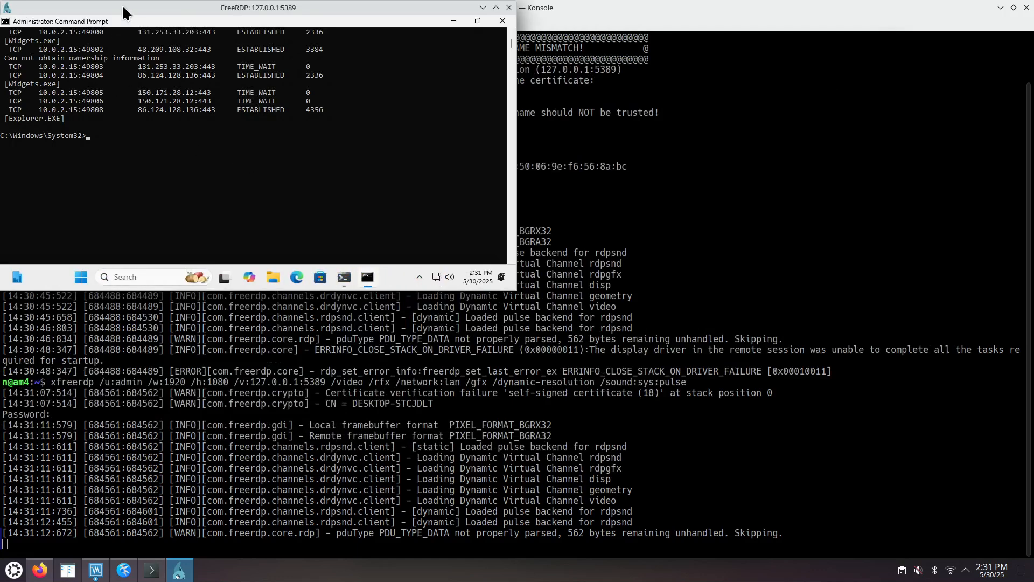
pyautogui.moveTo(124, 11); pyautogui.dragTo(204, 254)
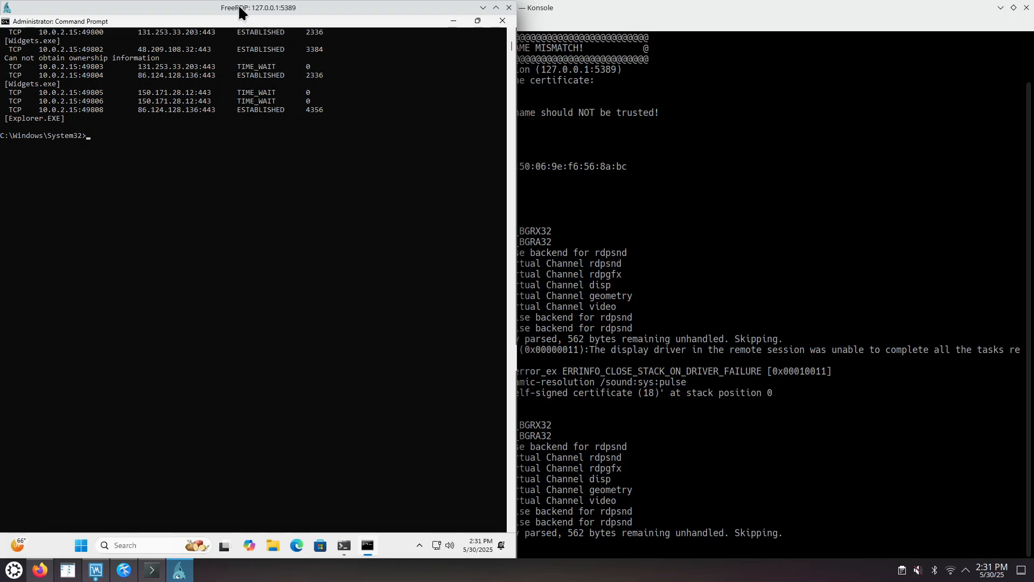
pyautogui.moveTo(239, 10); pyautogui.dragTo(1023, 6)
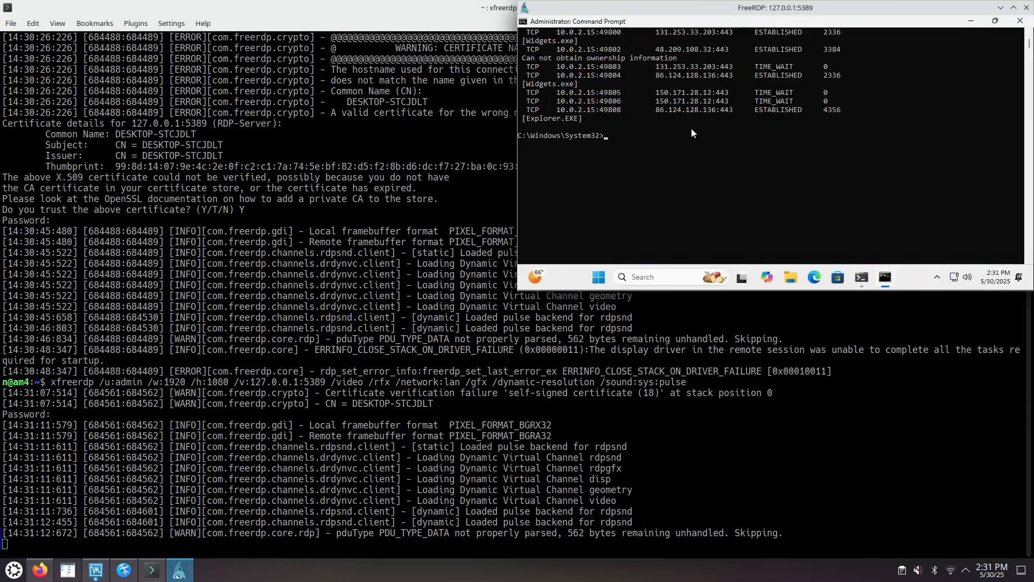
pyautogui.moveTo(761, 8); pyautogui.dragTo(958, 284)
pyautogui.moveTo(1032, 284); pyautogui.dragTo(1033, 284)
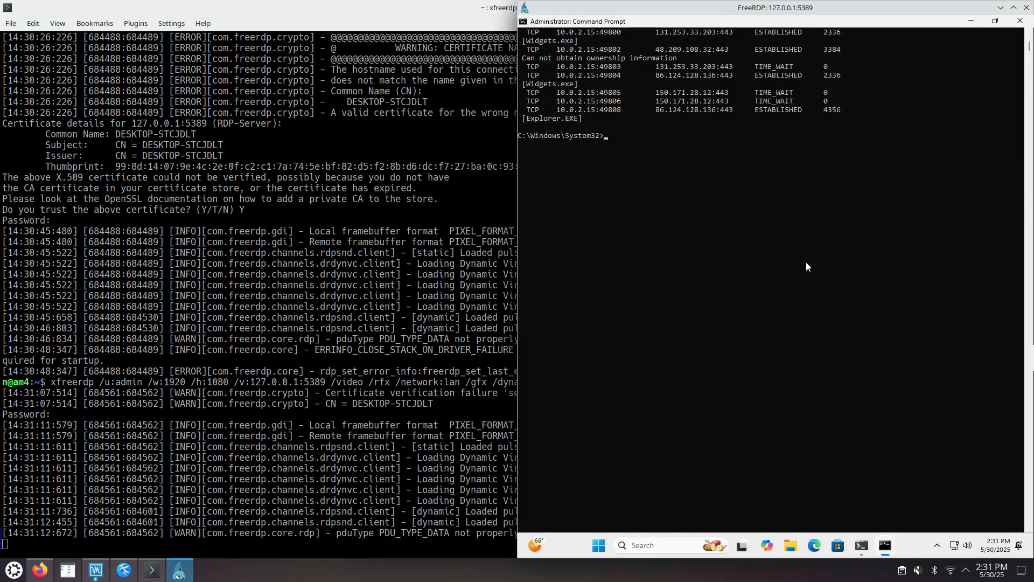
# Step: Restore the remote Command Prompt from maximized, tile the FreeRDP window on the left half, and toggle the remote Start menu
pyautogui.click(996, 21)
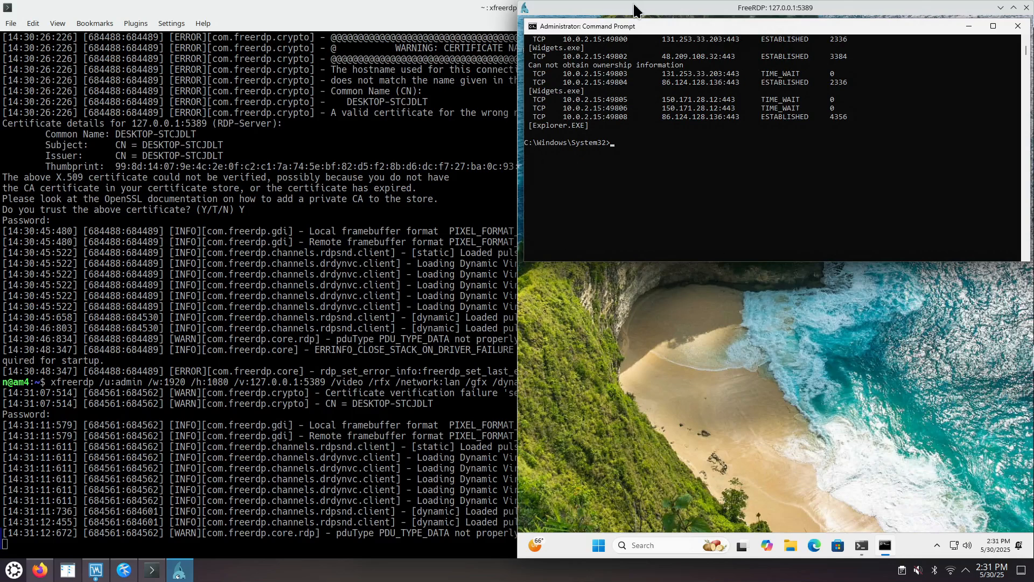
pyautogui.moveTo(640, 8); pyautogui.dragTo(3, 216)
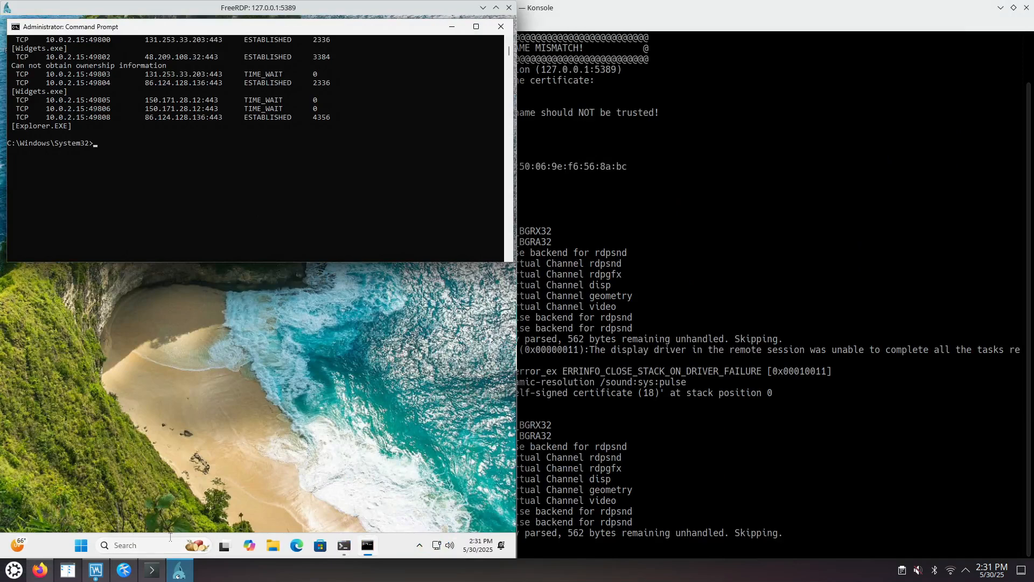
pyautogui.click(79, 547)
pyautogui.click(78, 547)
pyautogui.click(79, 547)
pyautogui.click(79, 547)
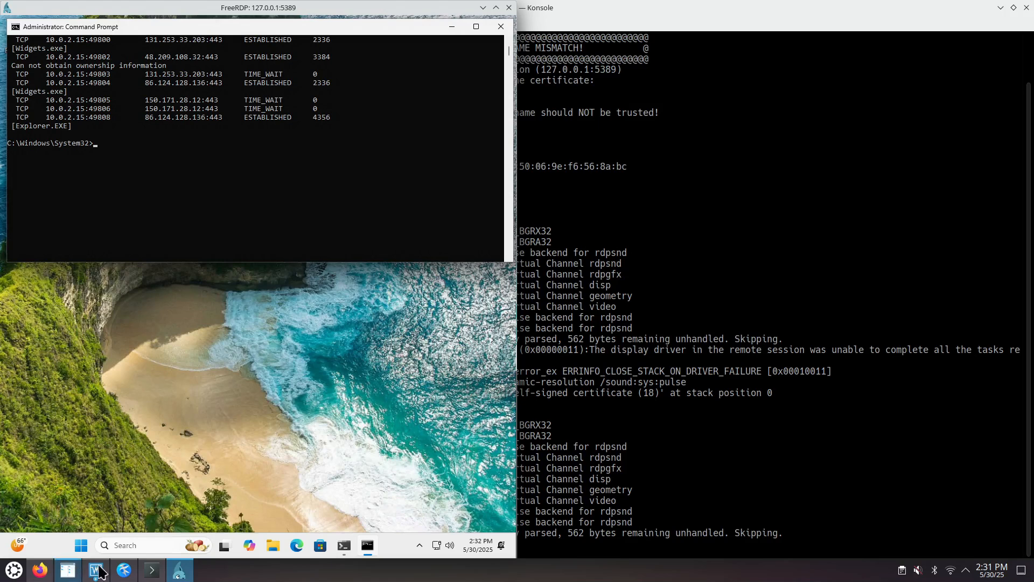
# Step: Copy xfreerdp from the Kate note, with Kate tiled on the right half, and paste it at the remote Command Prompt
pyautogui.click(123, 570)
pyautogui.click(478, 141)
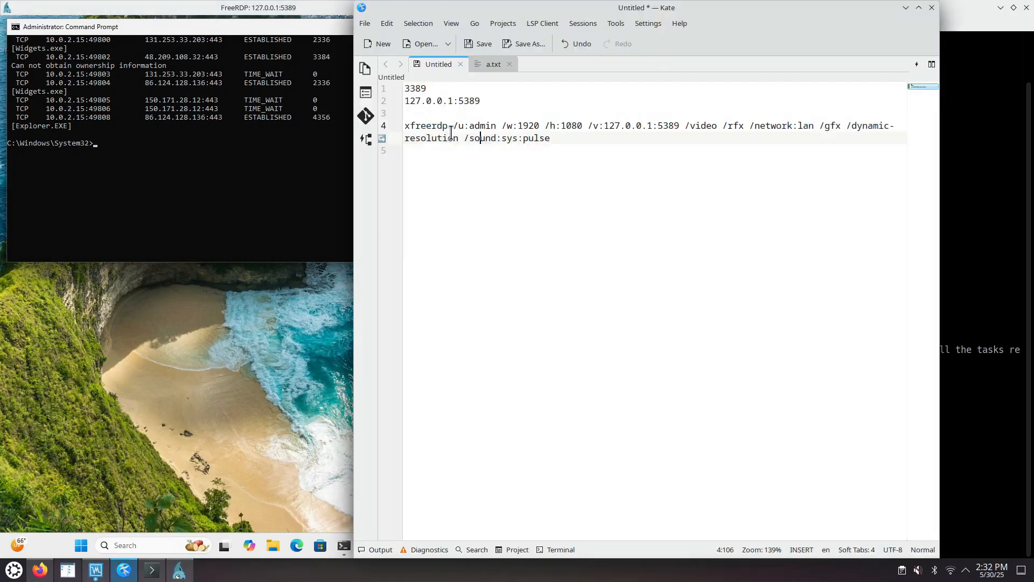
pyautogui.moveTo(448, 127); pyautogui.dragTo(405, 127)
pyautogui.rightClick(419, 127)
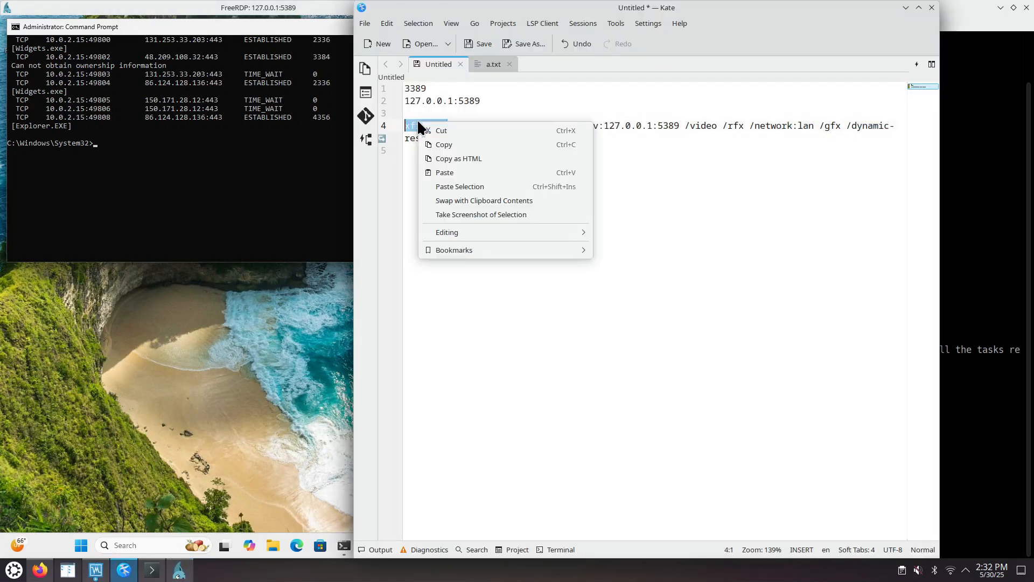
pyautogui.click(443, 144)
pyautogui.moveTo(558, 15); pyautogui.dragTo(1032, 221)
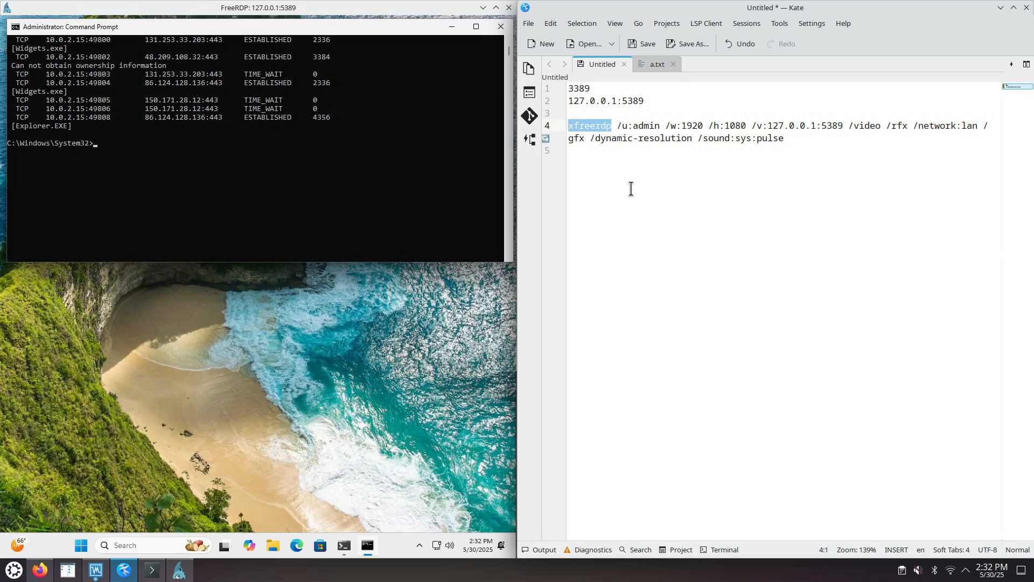
pyautogui.rightClick(145, 158)
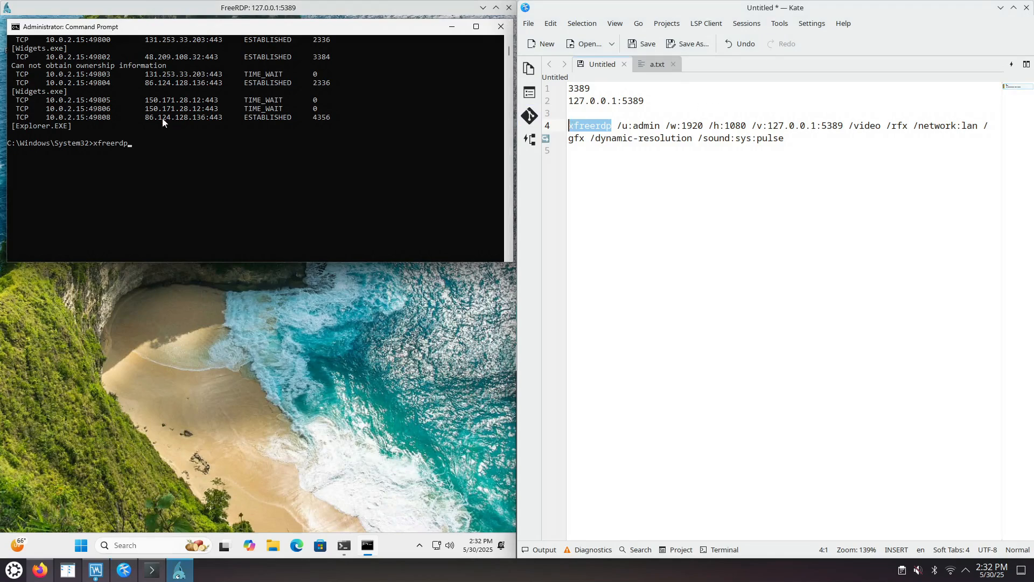
# Step: Clear the remote prompt and copy its last TCP entry with [Explorer.EXE] into the Kate note below the xfreerdp command
pyautogui.press('BackSpace')
pyautogui.press('BackSpace')
pyautogui.press('BackSpace')
pyautogui.press('BackSpace')
pyautogui.press('BackSpace')
pyautogui.press('BackSpace')
pyautogui.press('BackSpace')
pyautogui.press('BackSpace')
pyautogui.click(18, 117)
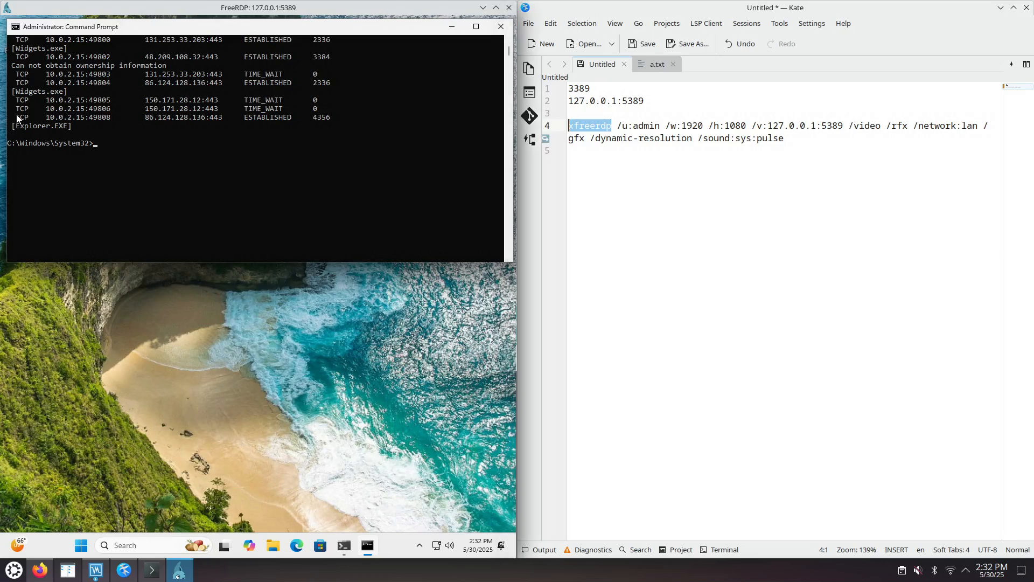
pyautogui.keyDown('shift'); pyautogui.click(72, 126); pyautogui.keyUp('shift')
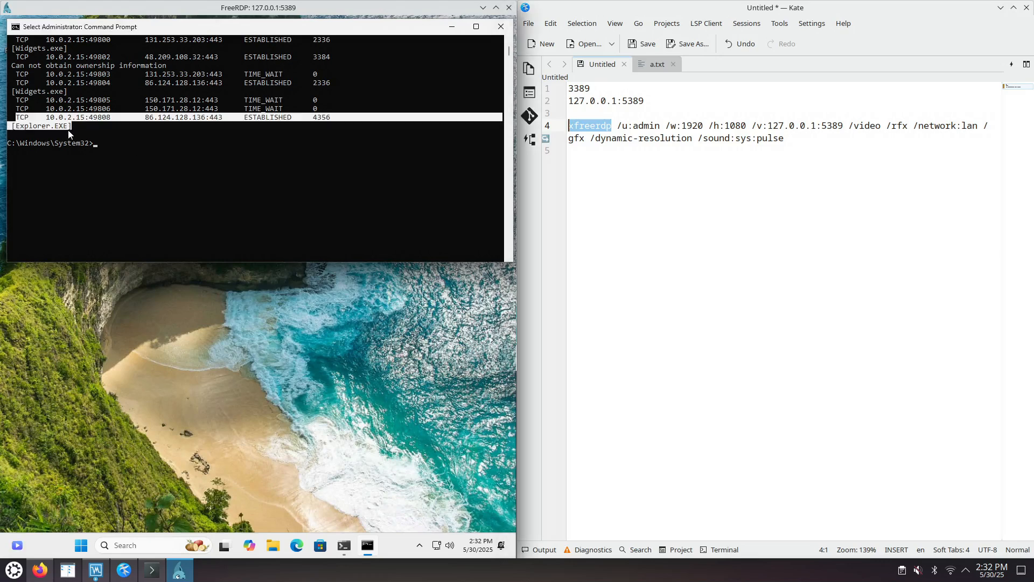
pyautogui.rightClick(105, 129)
pyautogui.click(625, 173)
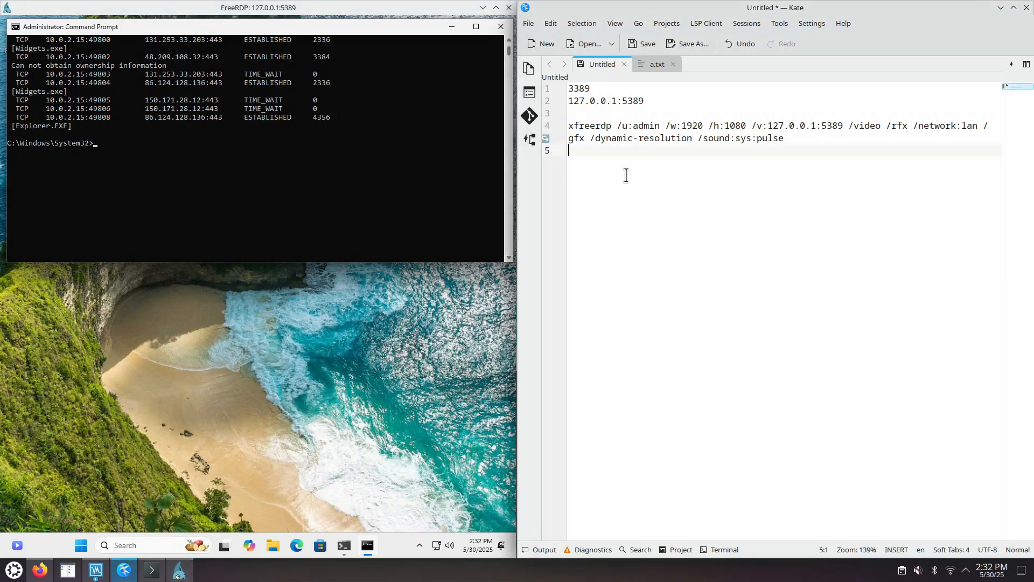
pyautogui.press('Return')
pyautogui.press('Return')
pyautogui.hotkey('ctrl', 'v')
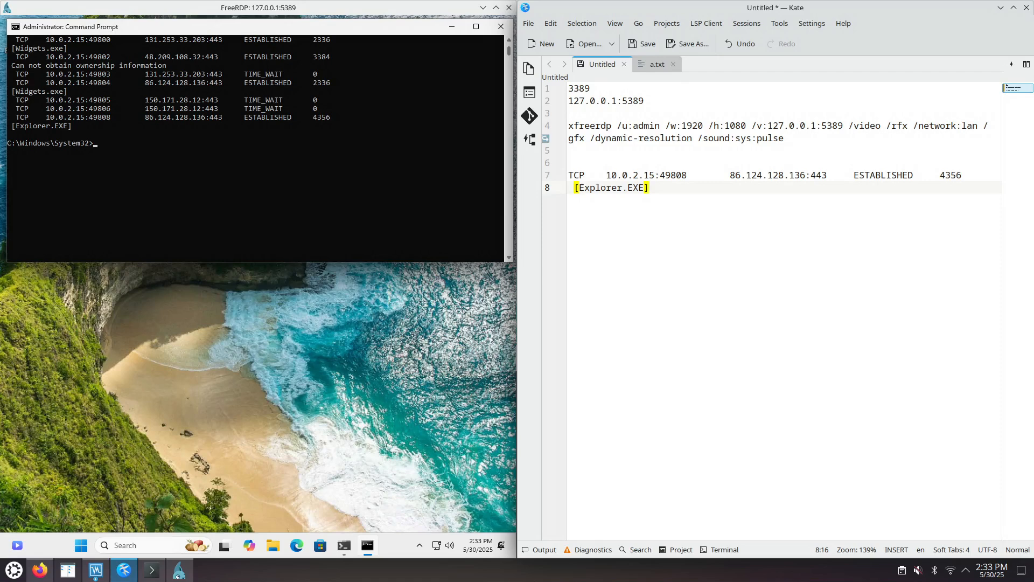
# Step: Switch to Firefox and review the Windows 11 download page and the windows 11 iso search results
pyautogui.click(40, 570)
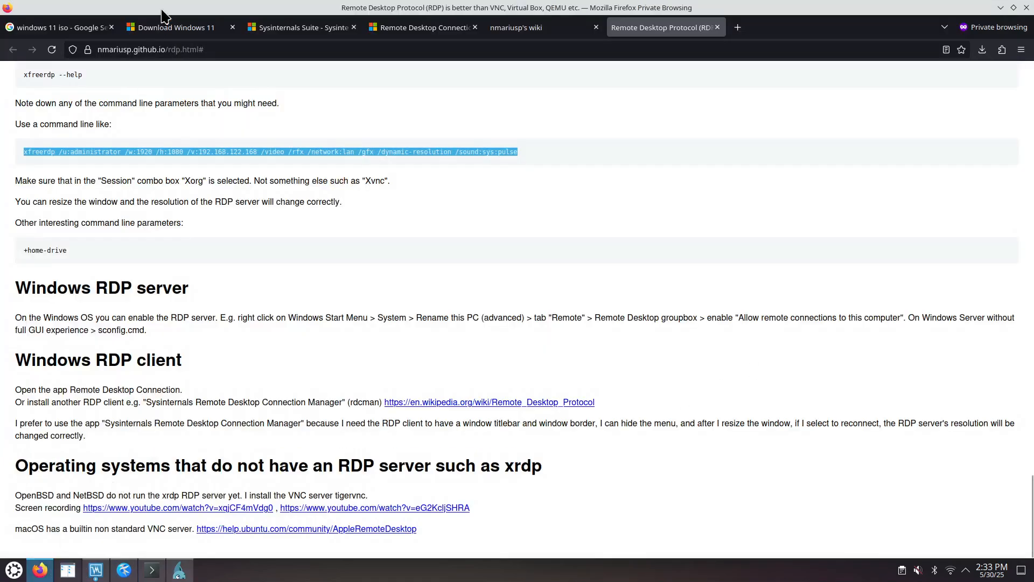
pyautogui.click(171, 27)
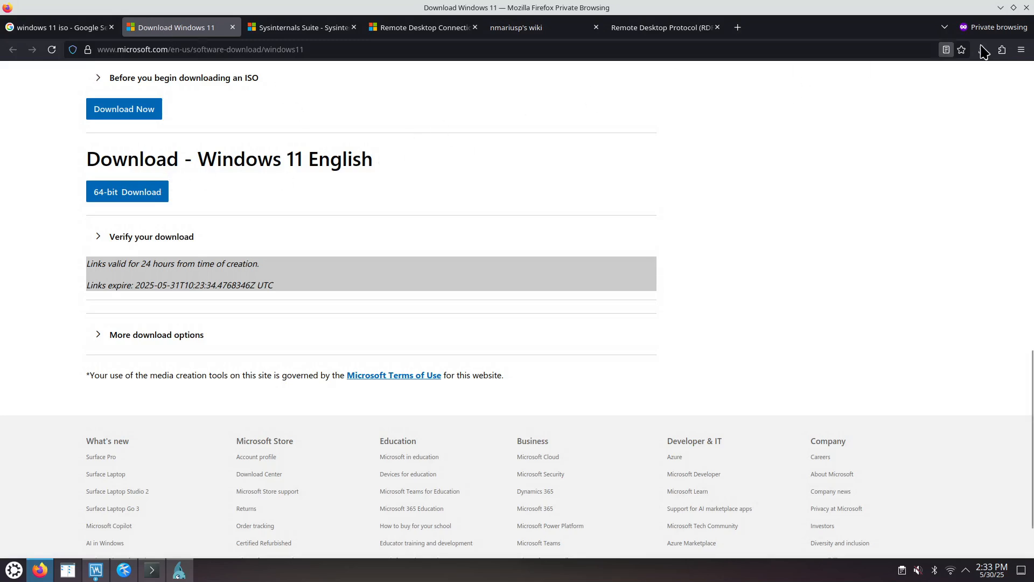
pyautogui.click(1001, 7)
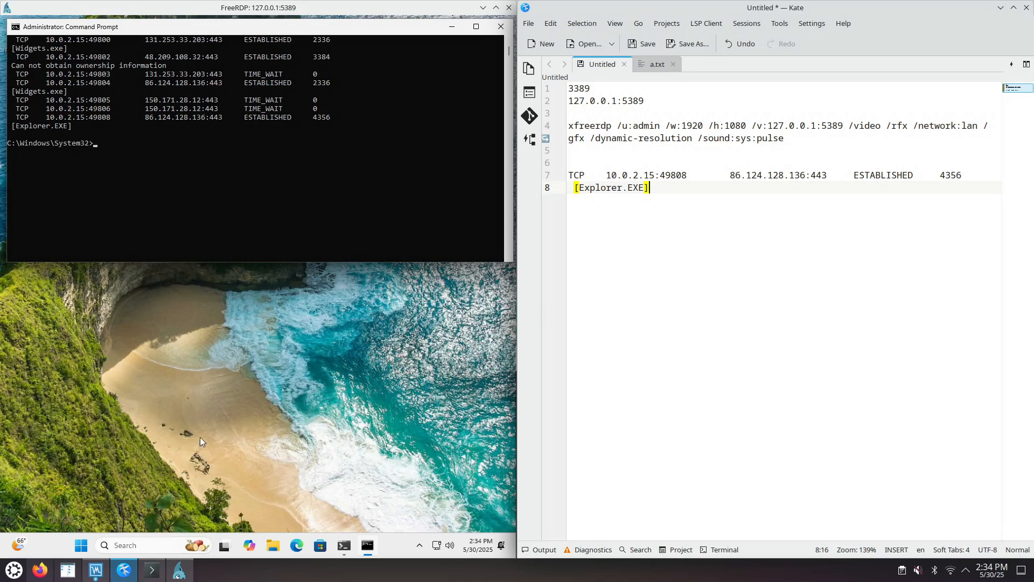
pyautogui.click(47, 570)
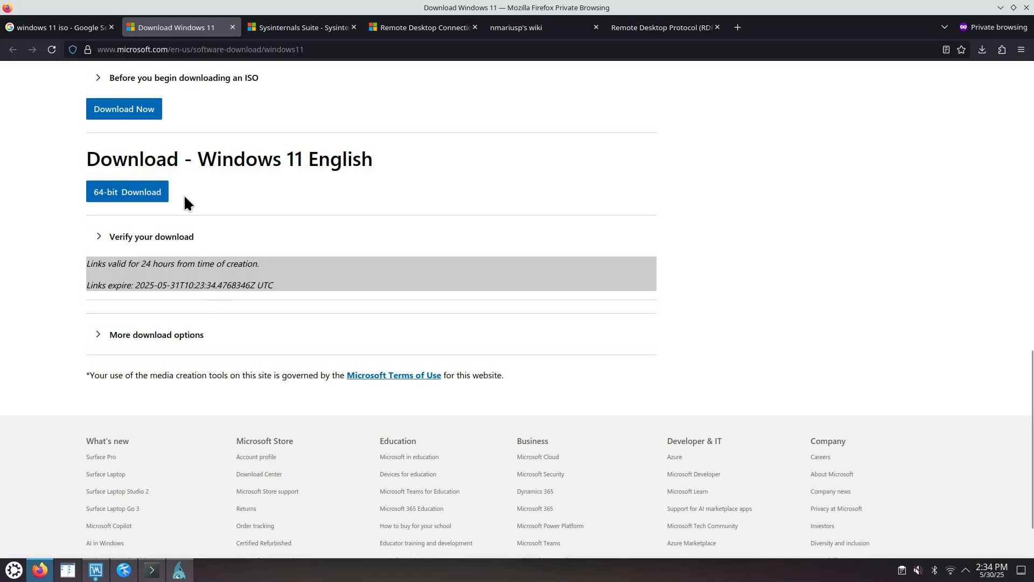
pyautogui.click(91, 33)
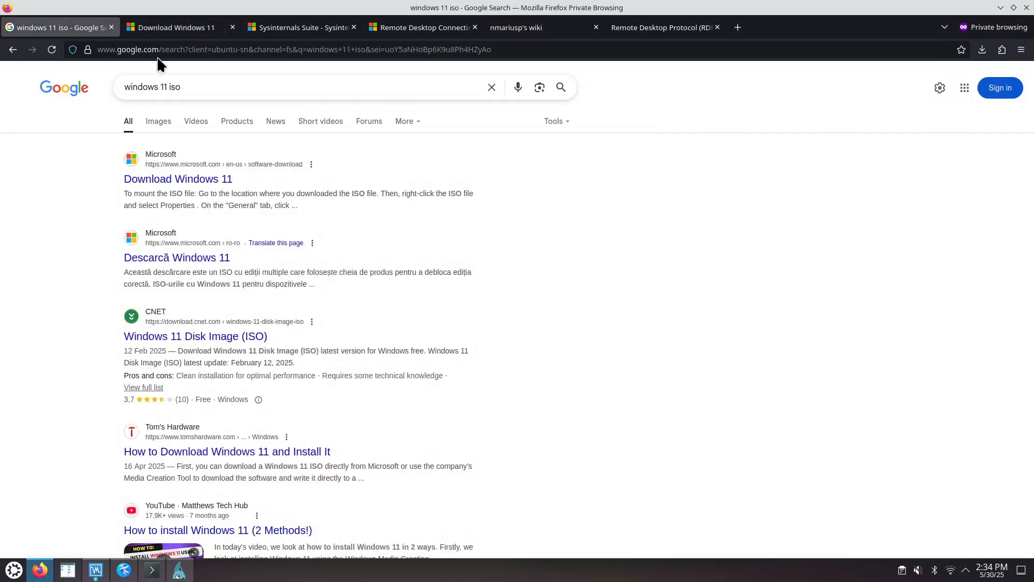
# Step: Examine the x64 disk image (ISO) section of Microsoft's Download Windows 11 page, and minimize Firefox
pyautogui.click(173, 30)
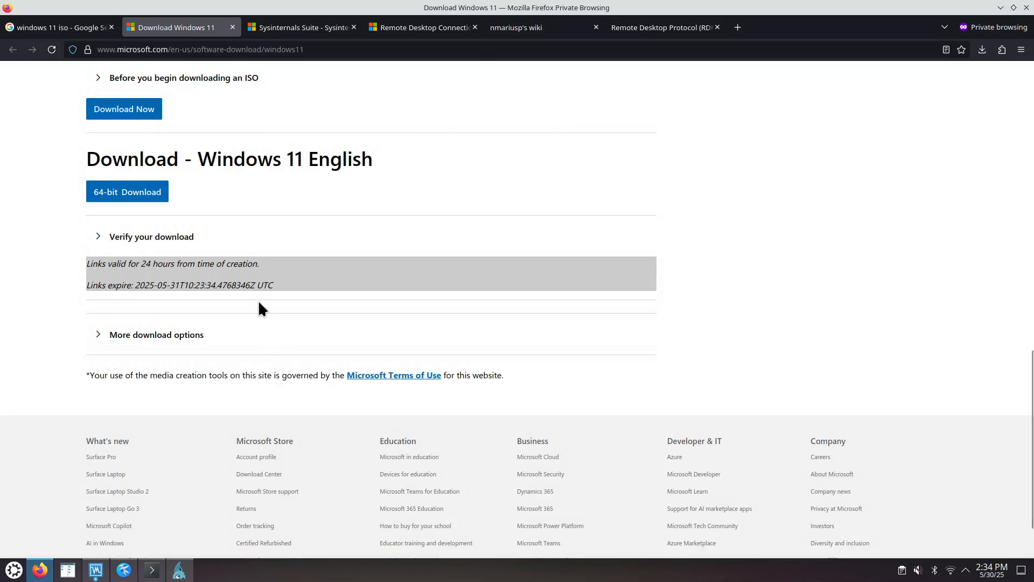
pyautogui.scroll(5, 244, 294)
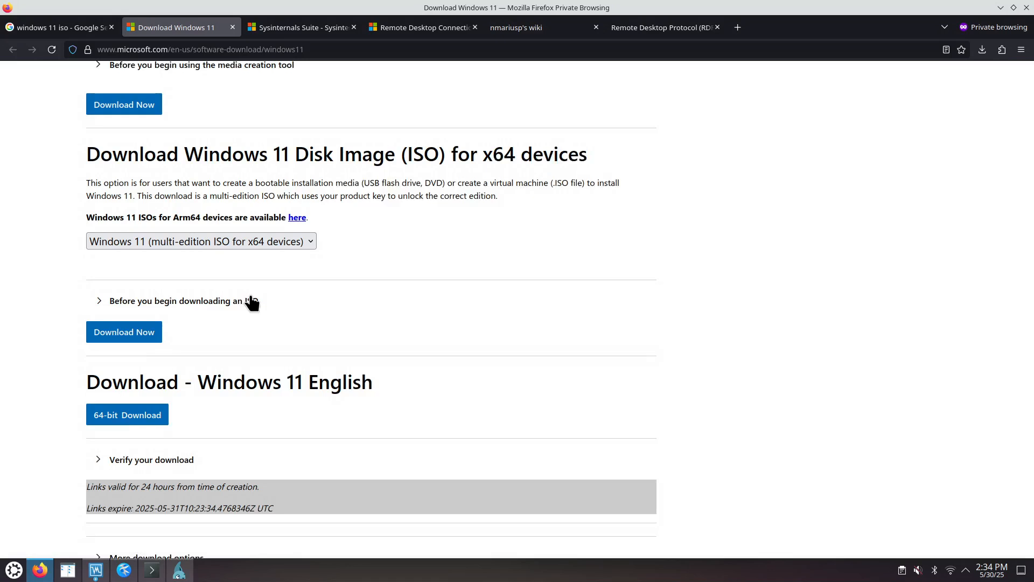
pyautogui.click(1000, 8)
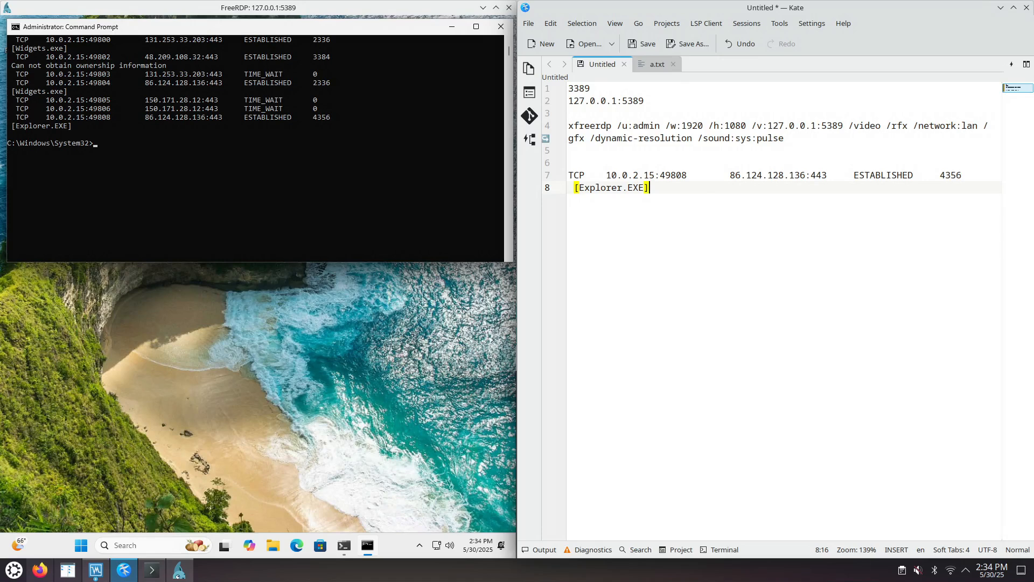
# Step: Review the win11 machine's advanced Network settings for Adapter 1 in VirtualBox Manager, close them unchanged, and minimize the manager
pyautogui.click(96, 570)
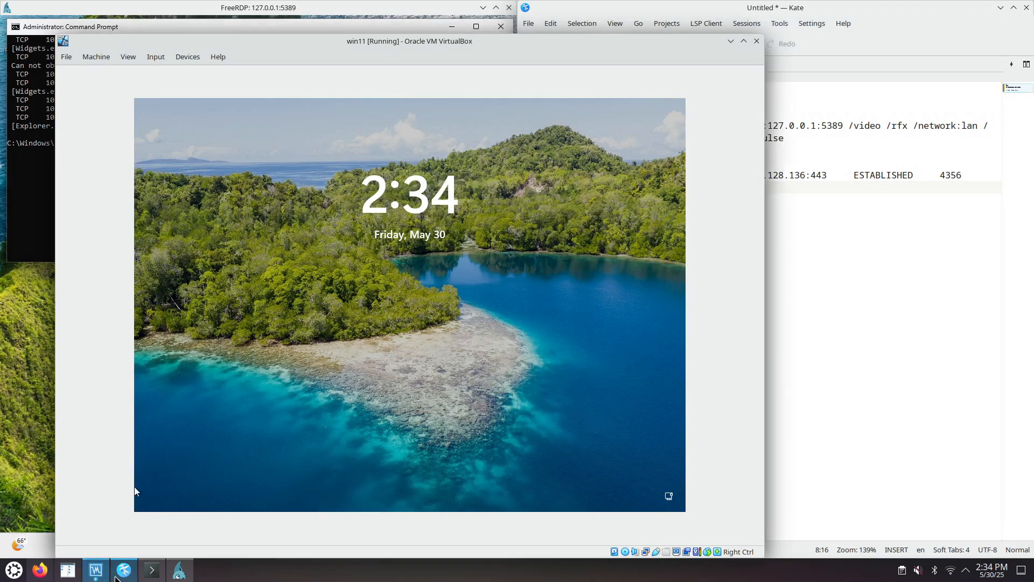
pyautogui.click(99, 571)
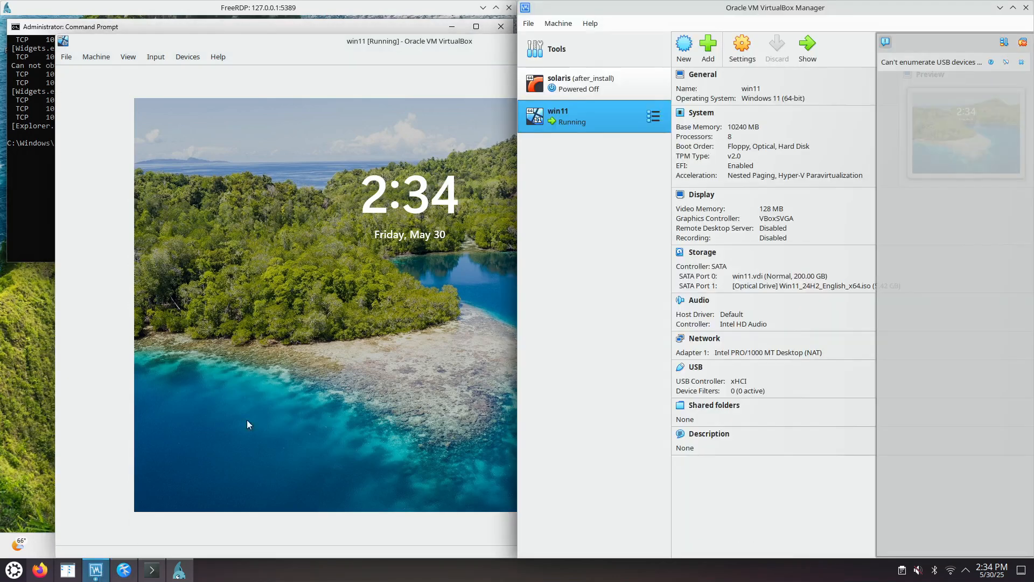
pyautogui.click(739, 47)
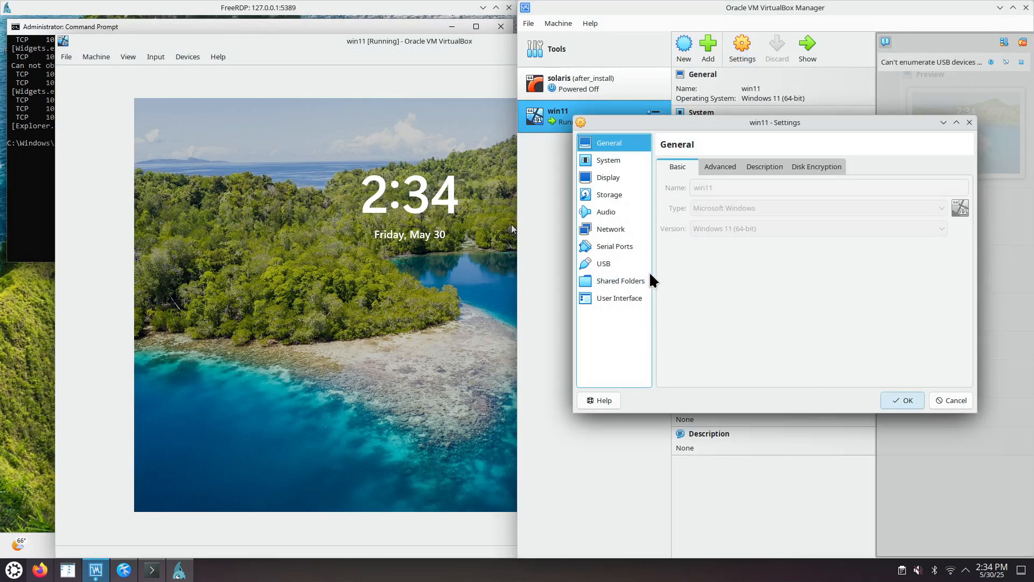
pyautogui.click(610, 229)
pyautogui.click(676, 241)
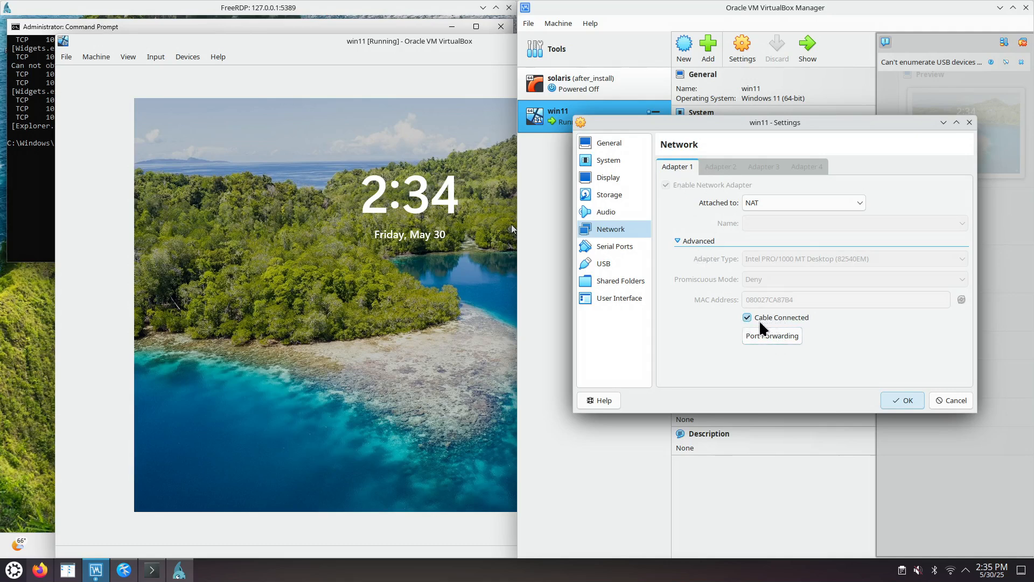
pyautogui.click(970, 124)
pyautogui.click(1000, 7)
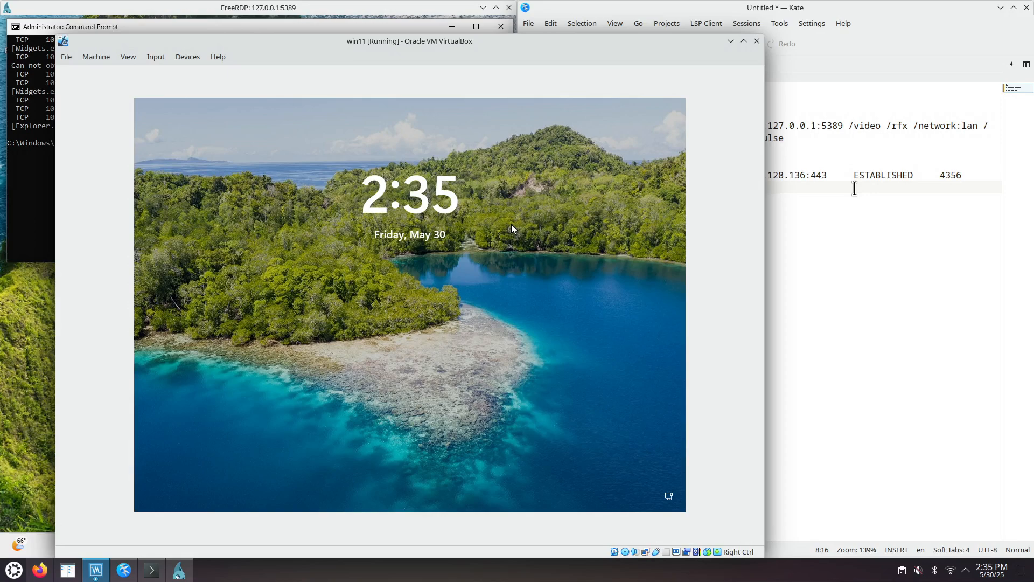
# Step: Switch to the Kate note and add the text oobe\ a few lines below the [Explorer.EXE] entry
pyautogui.moveTo(854, 188); pyautogui.dragTo(855, 175)
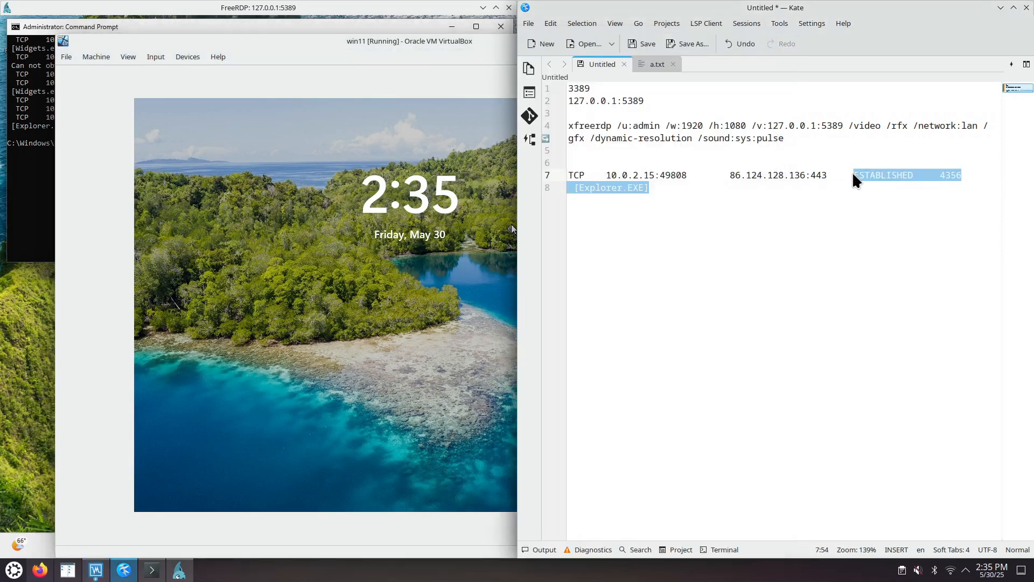
pyautogui.press('Down')
pyautogui.press('Return')
pyautogui.press('Return')
pyautogui.press('Return')
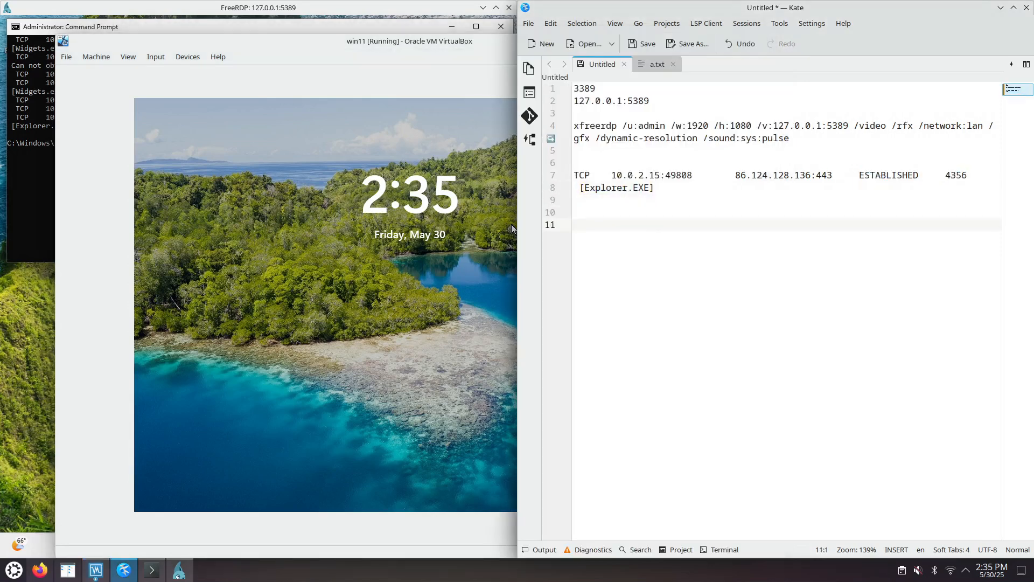
pyautogui.write('oobe\\')
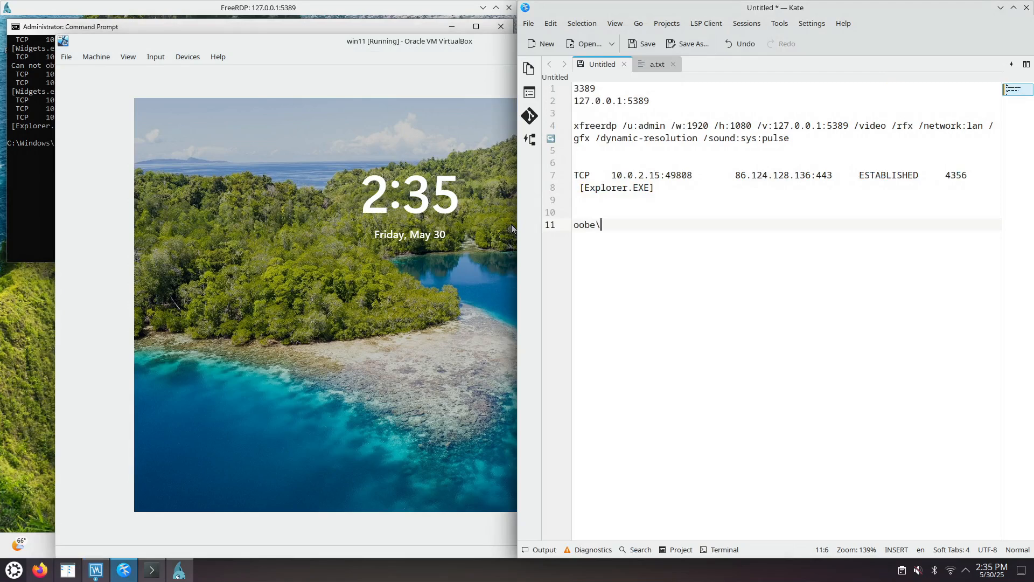
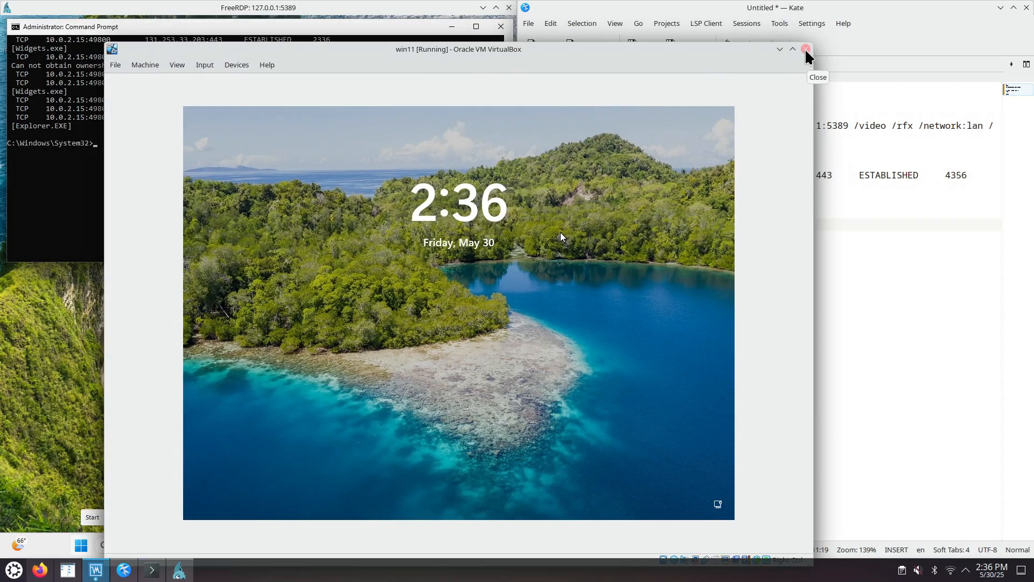
pyautogui.click(806, 50)
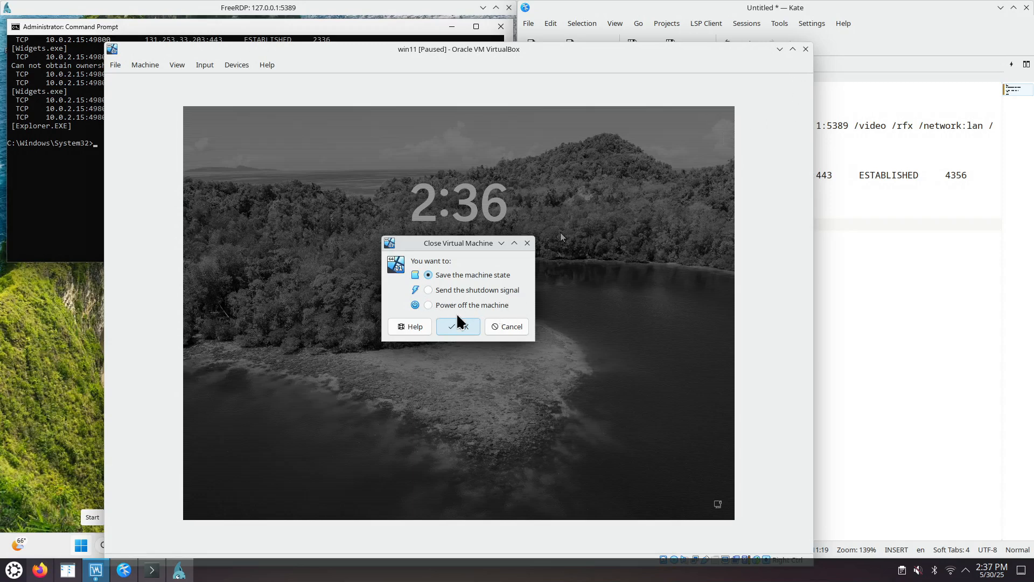
pyautogui.click(527, 243)
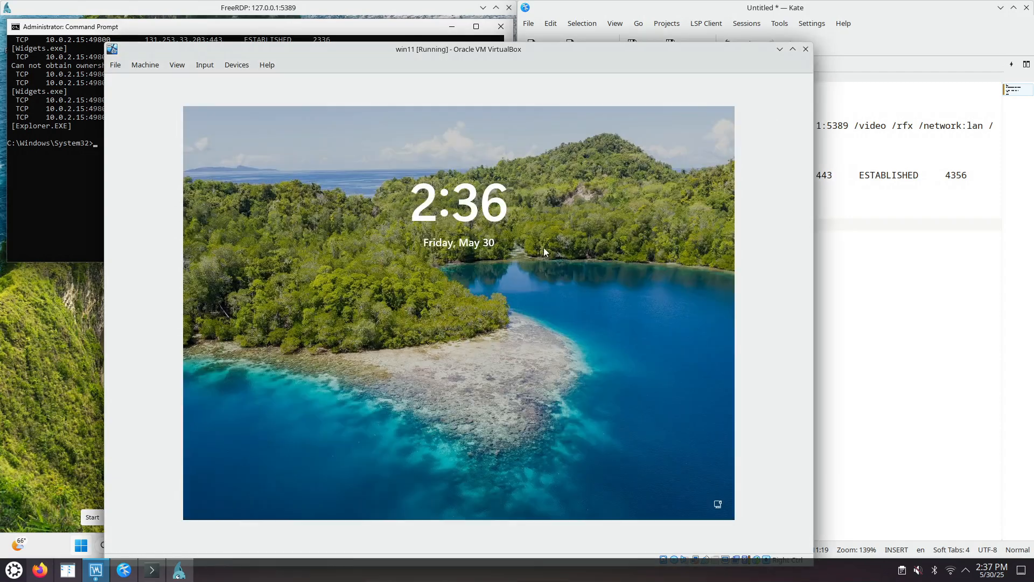
pyautogui.click(781, 49)
pyautogui.click(96, 569)
pyautogui.moveTo(659, 49); pyautogui.dragTo(636, 21)
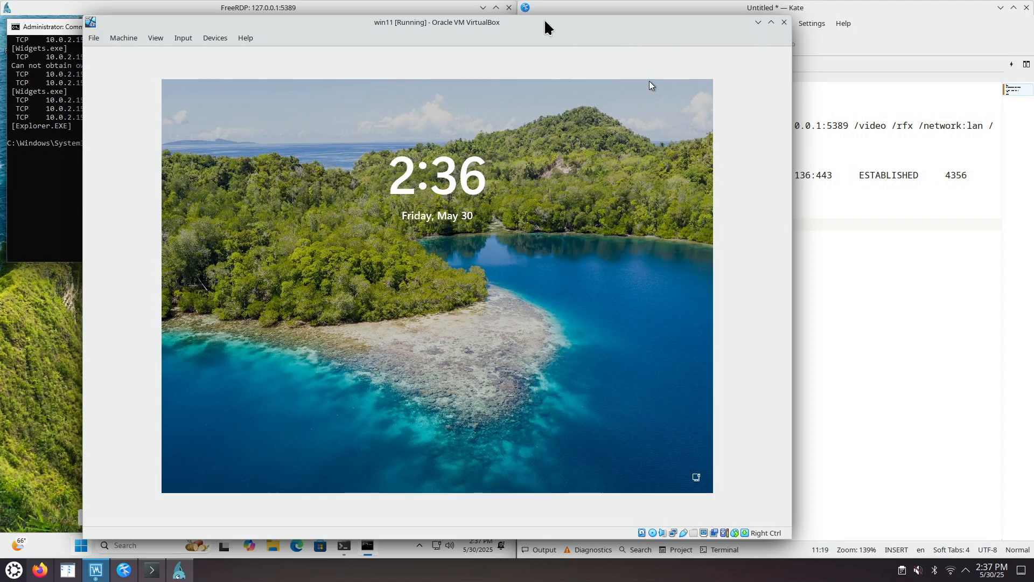
pyautogui.moveTo(548, 23); pyautogui.dragTo(557, 26)
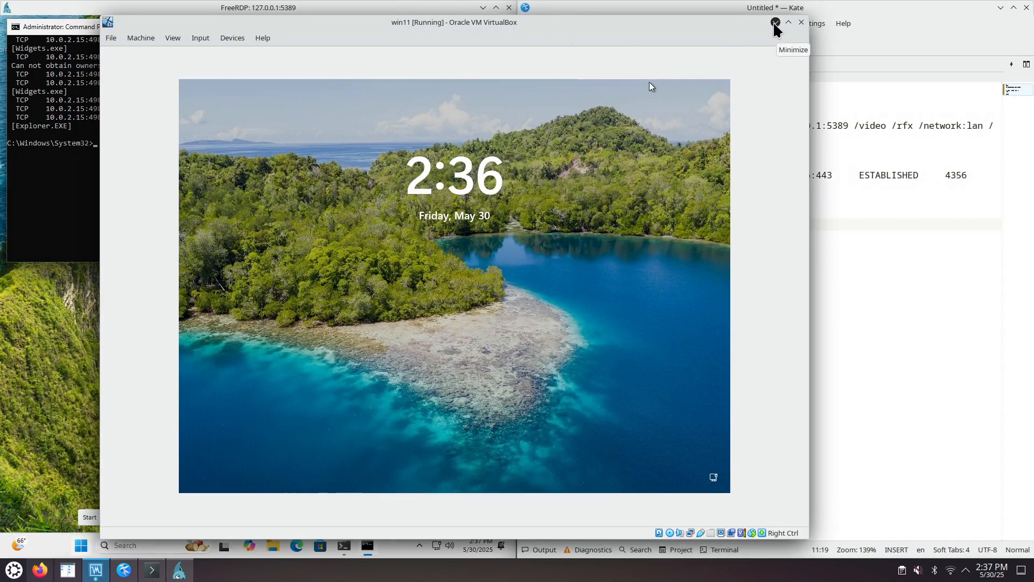
pyautogui.moveTo(740, 22); pyautogui.dragTo(754, 24)
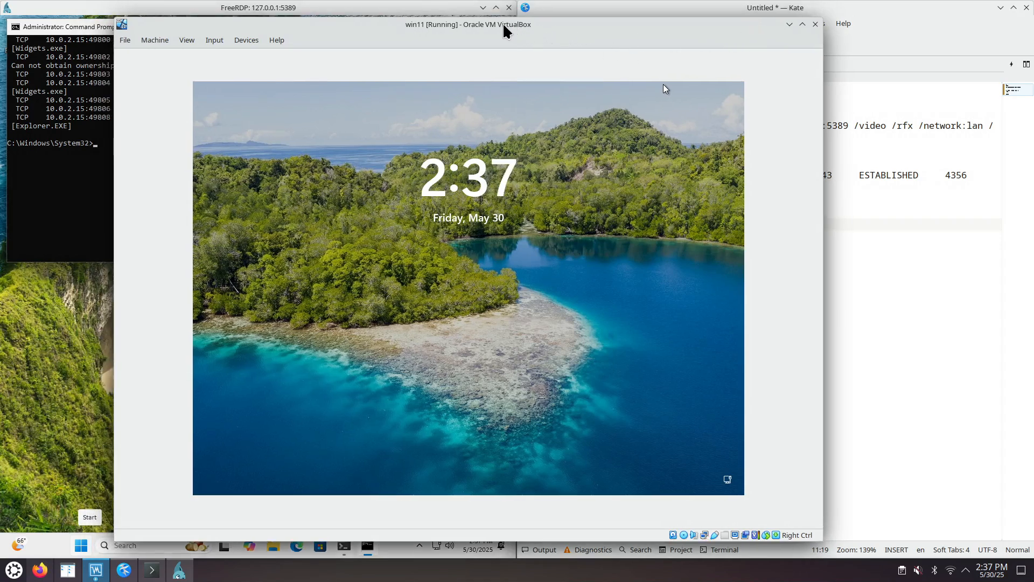
pyautogui.moveTo(516, 32); pyautogui.dragTo(568, 34)
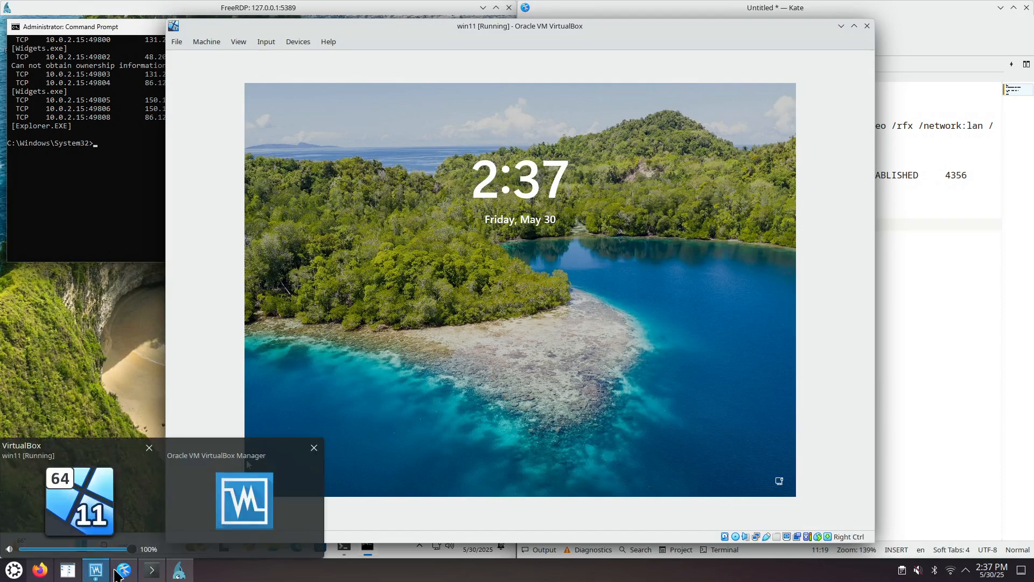
pyautogui.moveTo(96, 573)
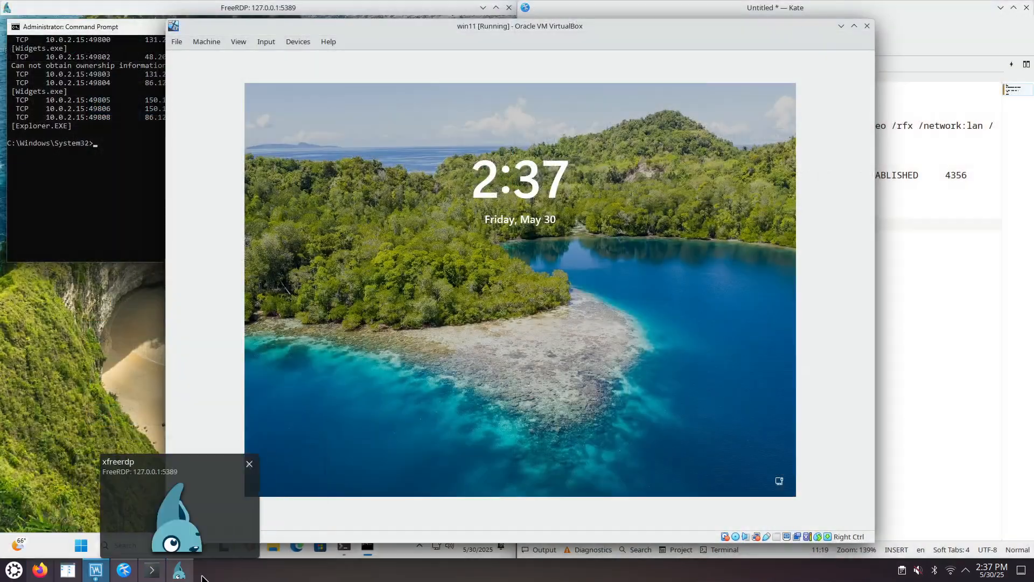
pyautogui.moveTo(144, 570)
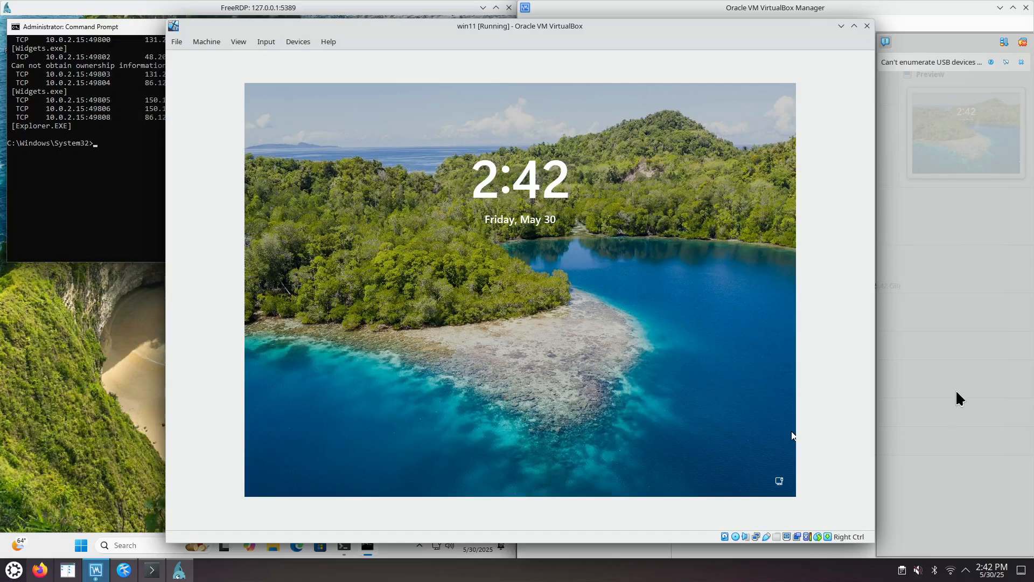
# Step: Close the win11 virtual machine with its state saved, and start it again from VirtualBox Manager in headless mode
pyautogui.click(935, 380)
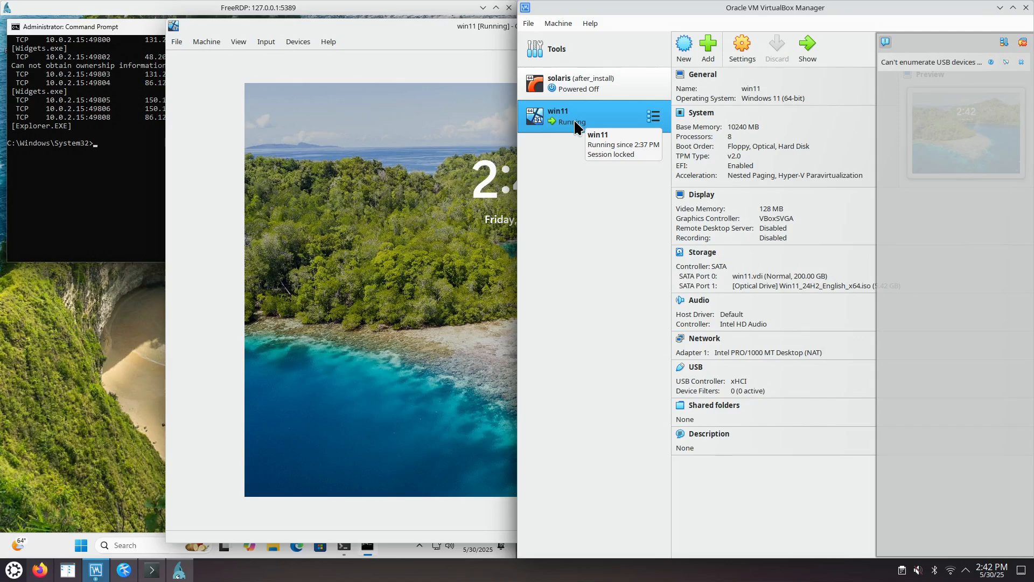
pyautogui.click(496, 26)
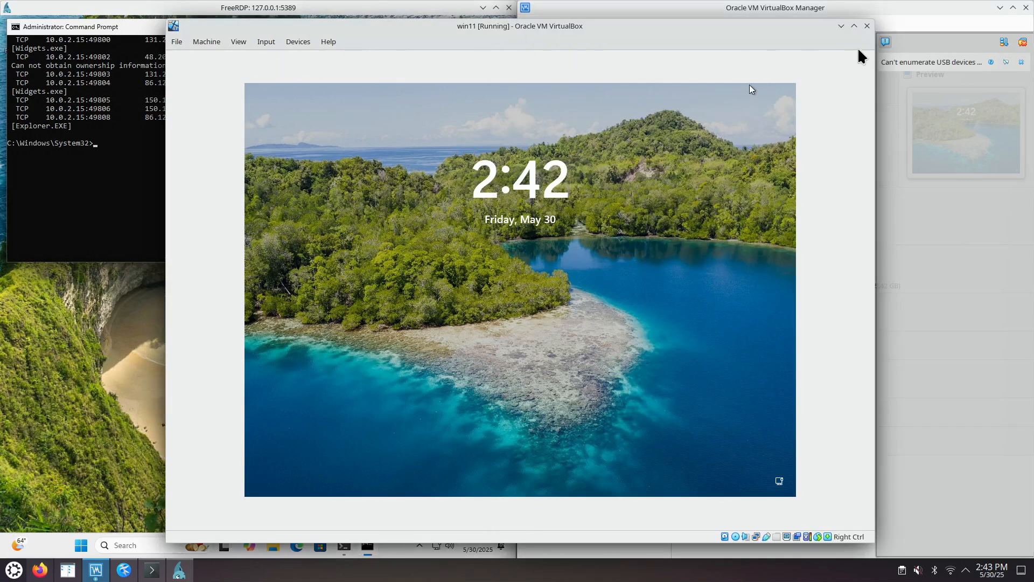
pyautogui.click(867, 26)
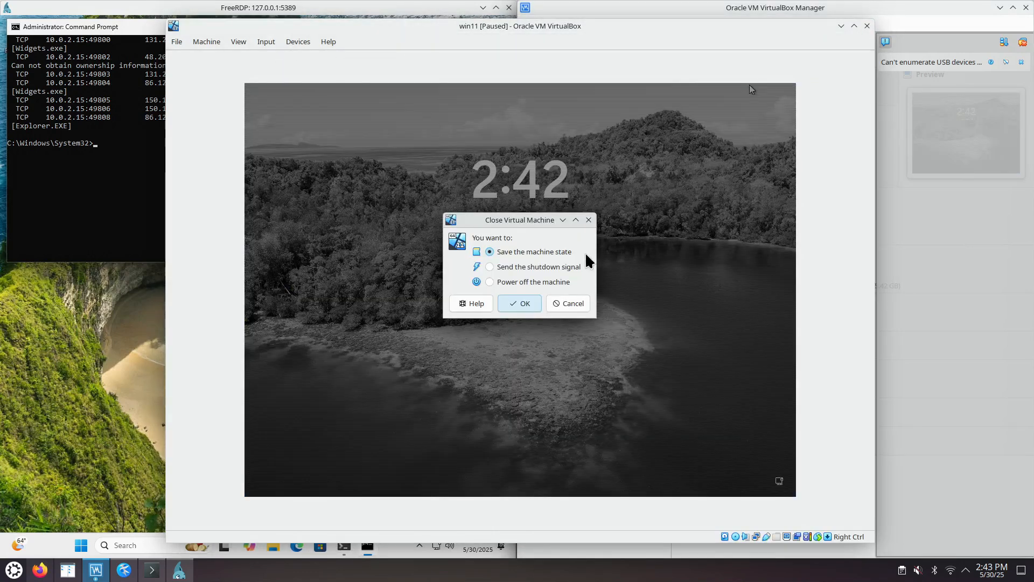
pyautogui.click(523, 303)
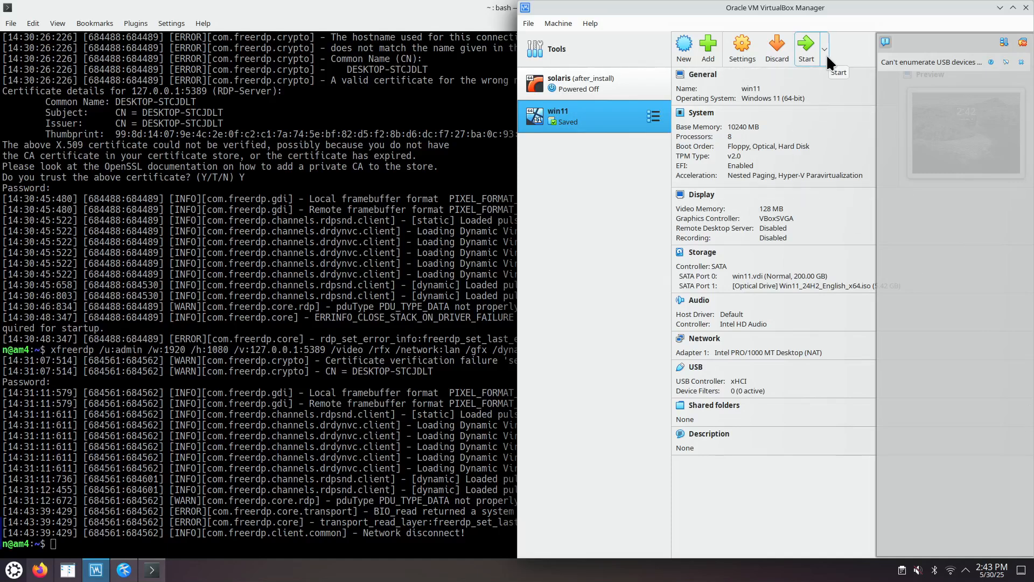
pyautogui.click(824, 50)
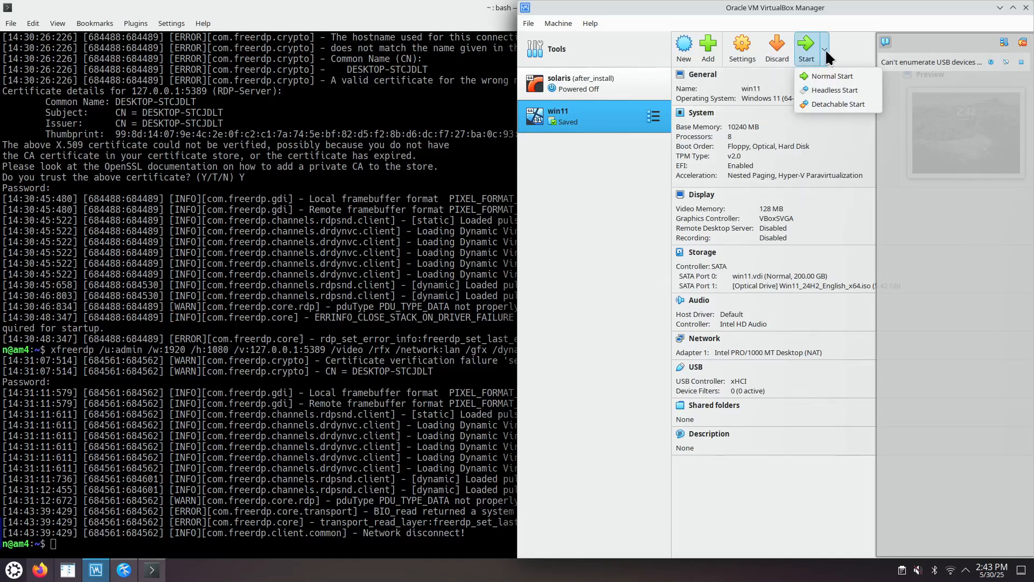
pyautogui.click(835, 90)
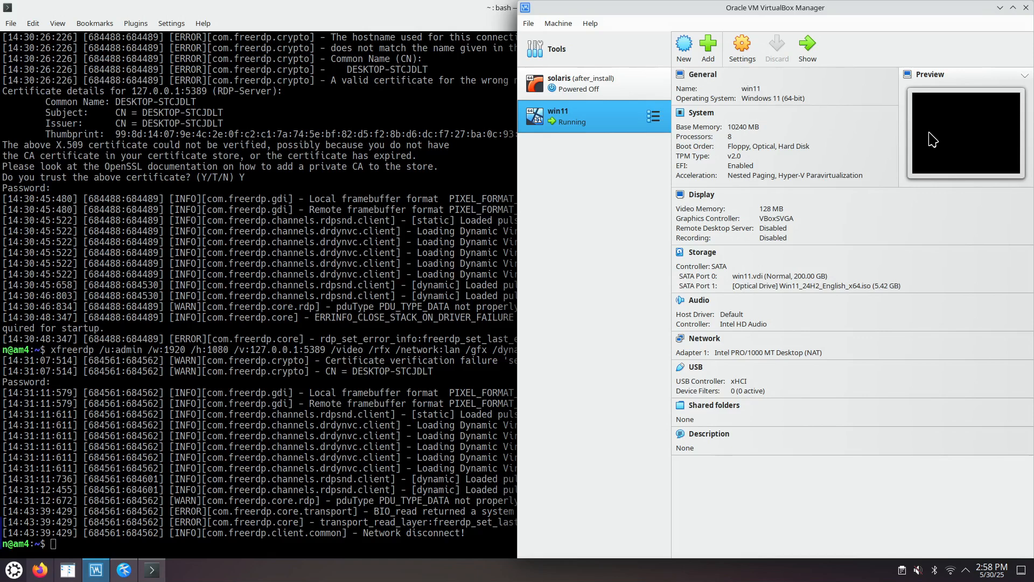
# Step: Try to connect to the headless machine by rerunning the xfreerdp command for 127.0.0.1:5389 in Konsole and entering the account password
pyautogui.click(286, 311)
pyautogui.press('Up')
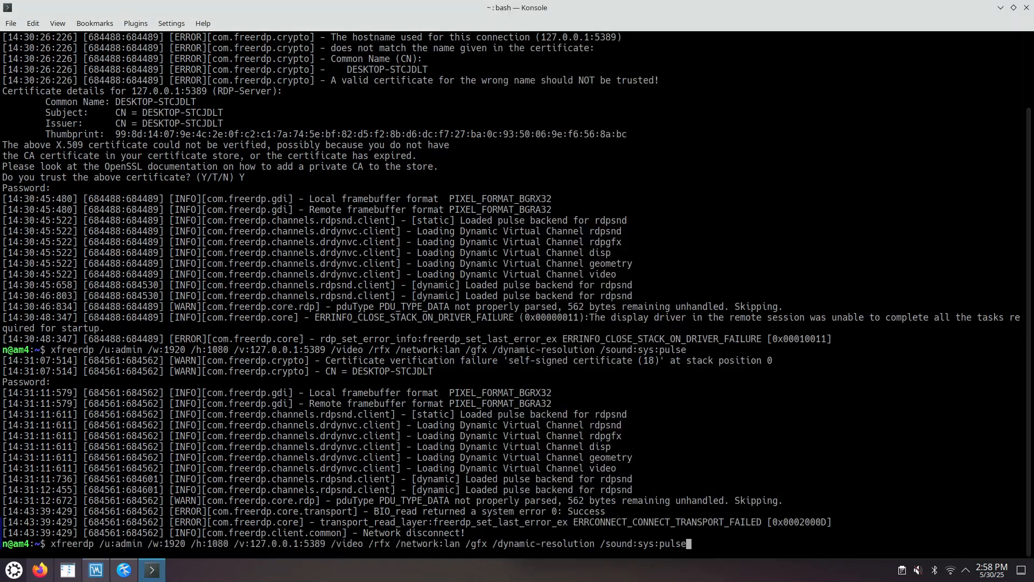
pyautogui.press('Return')
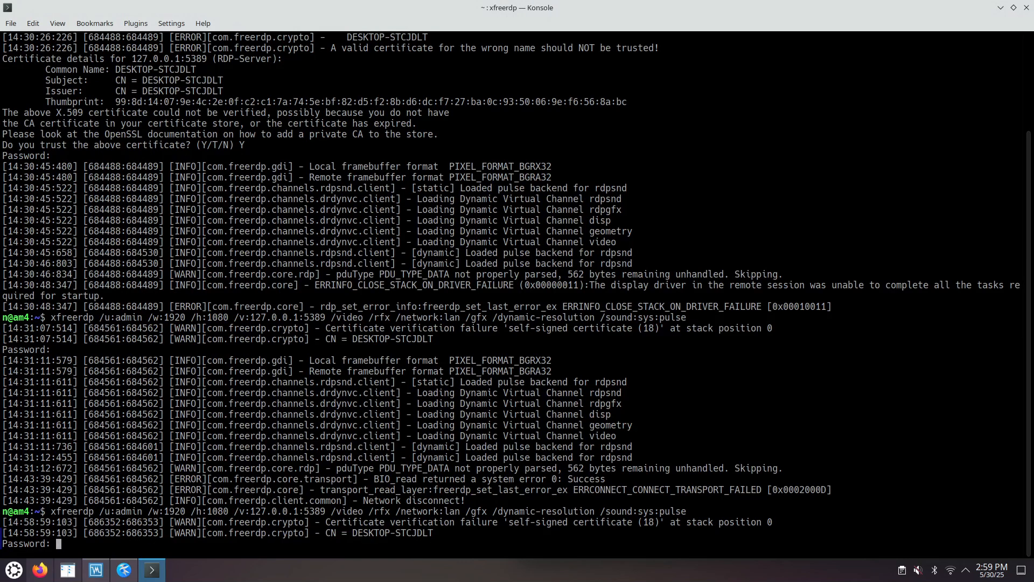
pyautogui.press('Return')
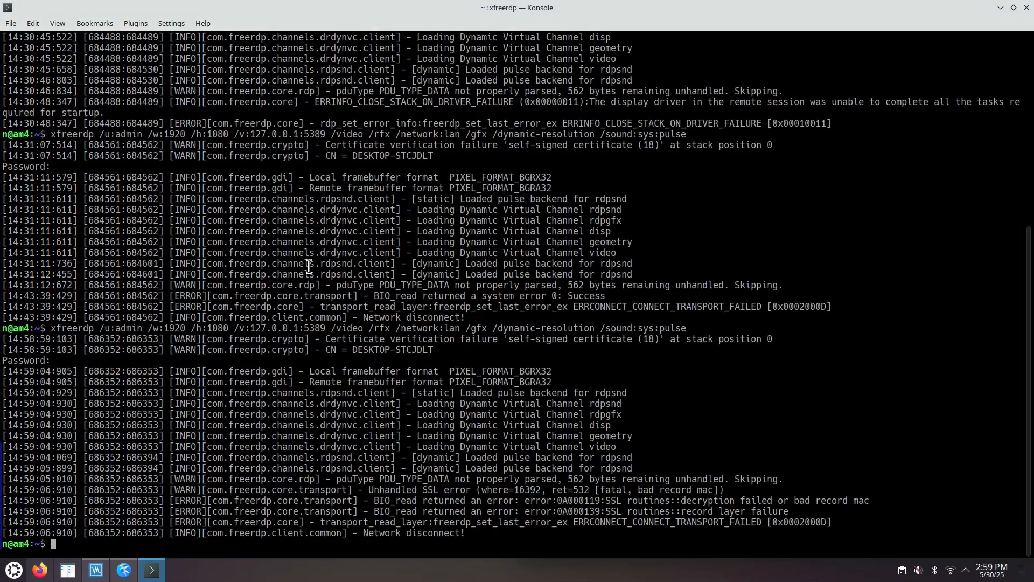
# Step: Repeat the last xfreerdp command in Konsole and enter the account password to open the Windows 11 session
pyautogui.press('Up')
pyautogui.press('Return')
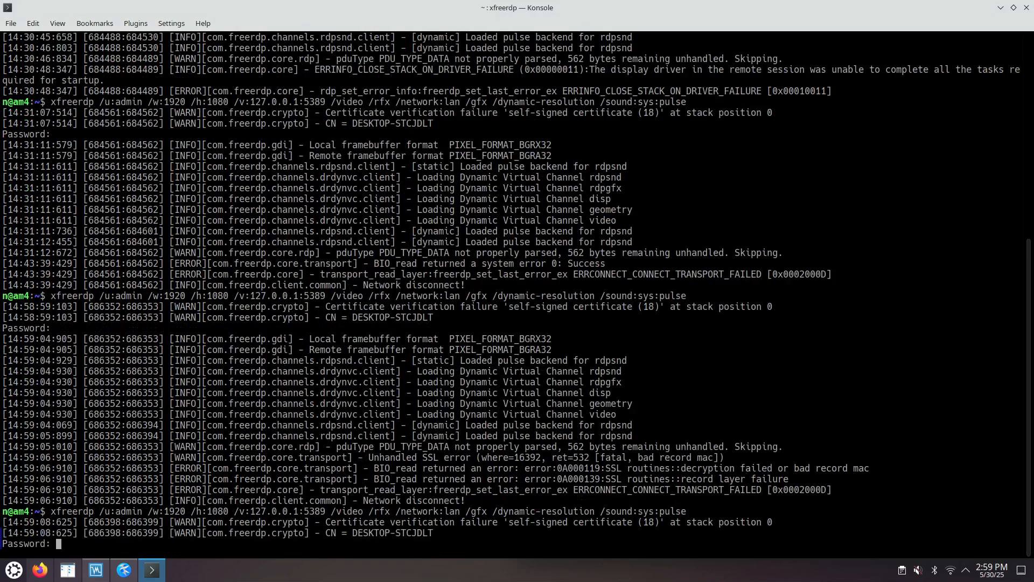
pyautogui.press('Return')
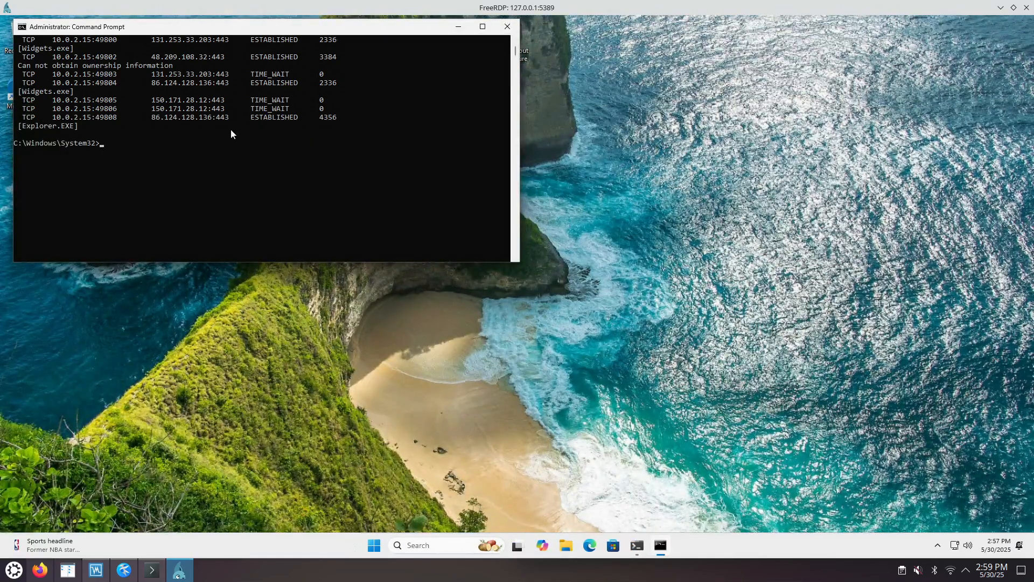
# Step: Shrink the FreeRDP window to switch to VirtualBox Manager and close the manager, and maximize the FreeRDP session again
pyautogui.moveTo(463, 7); pyautogui.dragTo(0, 19)
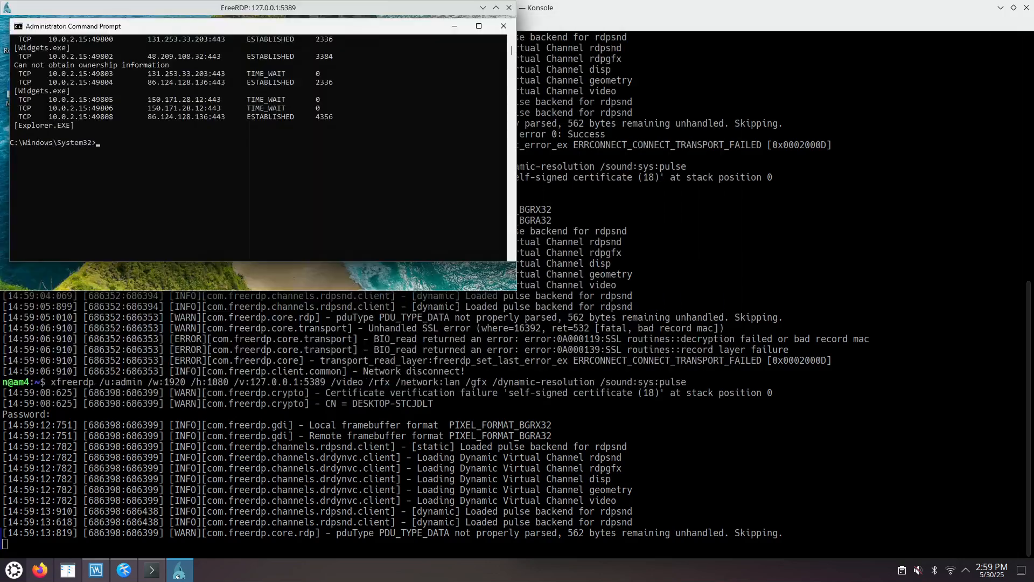
pyautogui.click(97, 570)
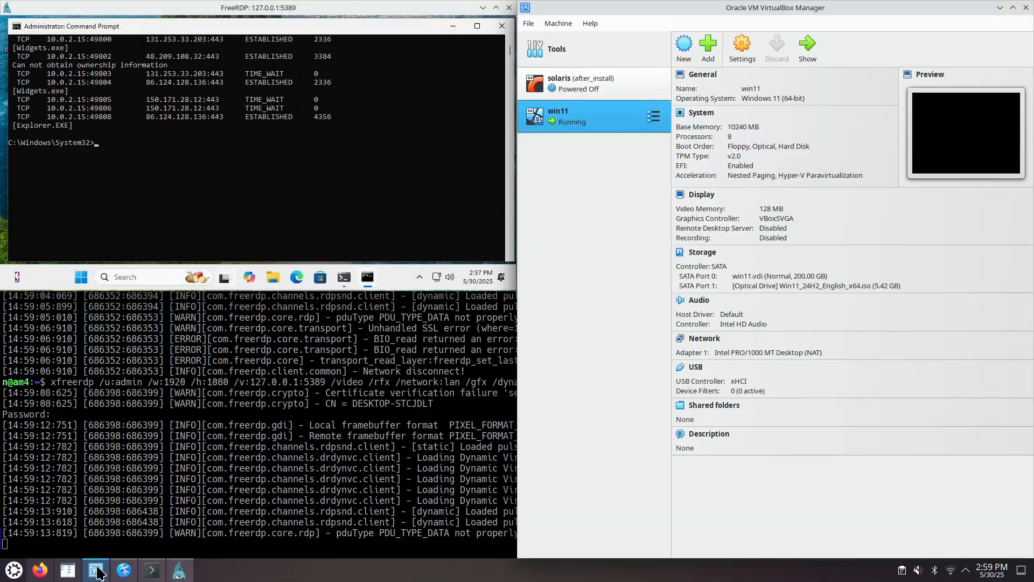
pyautogui.click(1027, 9)
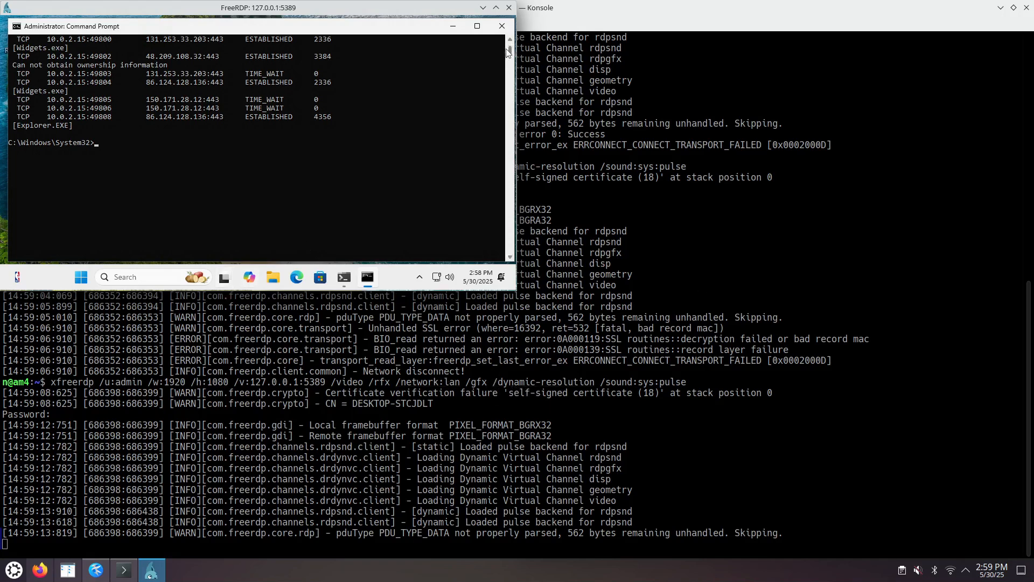
pyautogui.click(496, 7)
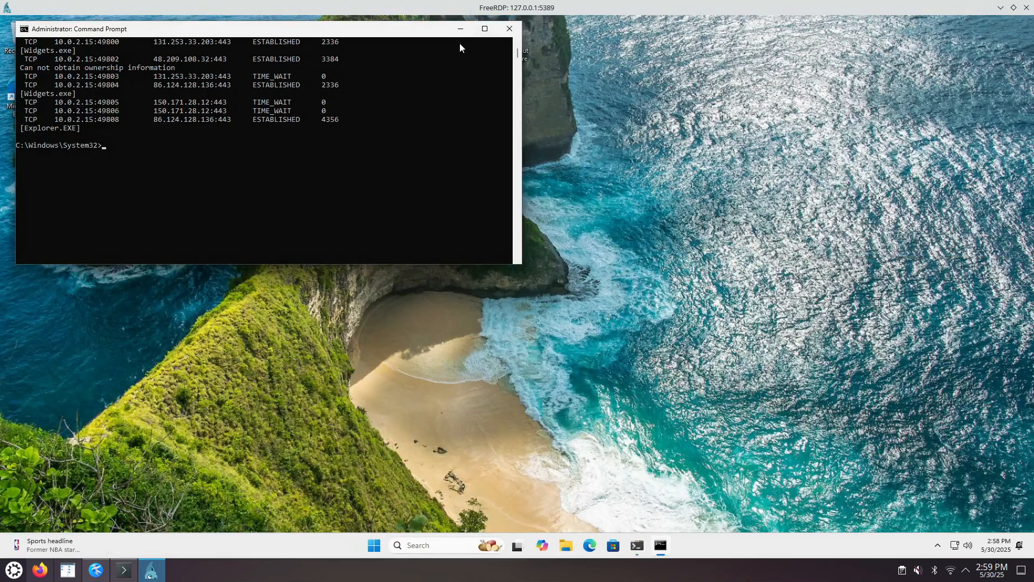
# Step: Minimize the administrator Command Prompt in the Windows session and close Windows Terminal with all its tabs
pyautogui.click(459, 32)
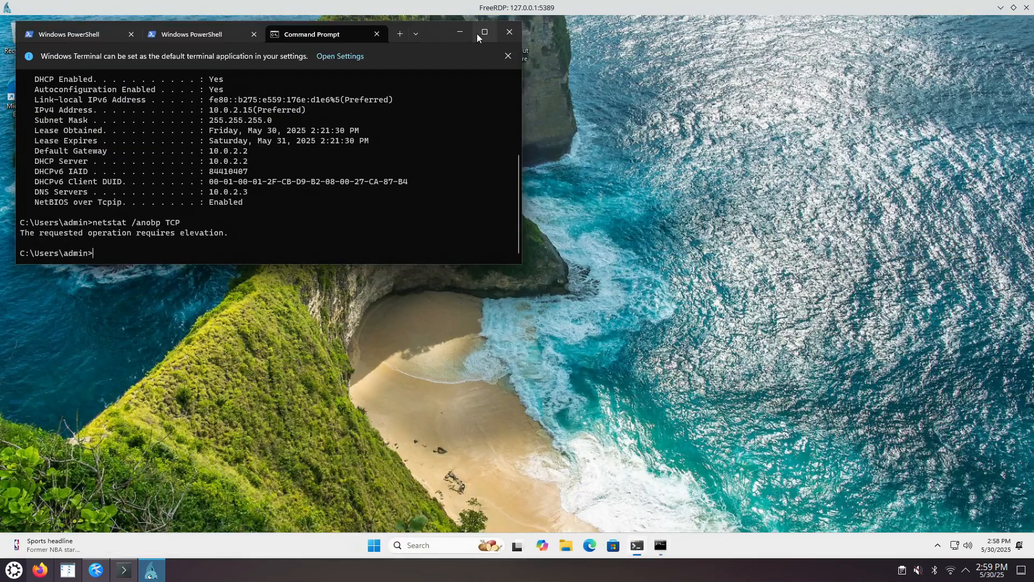
pyautogui.click(511, 31)
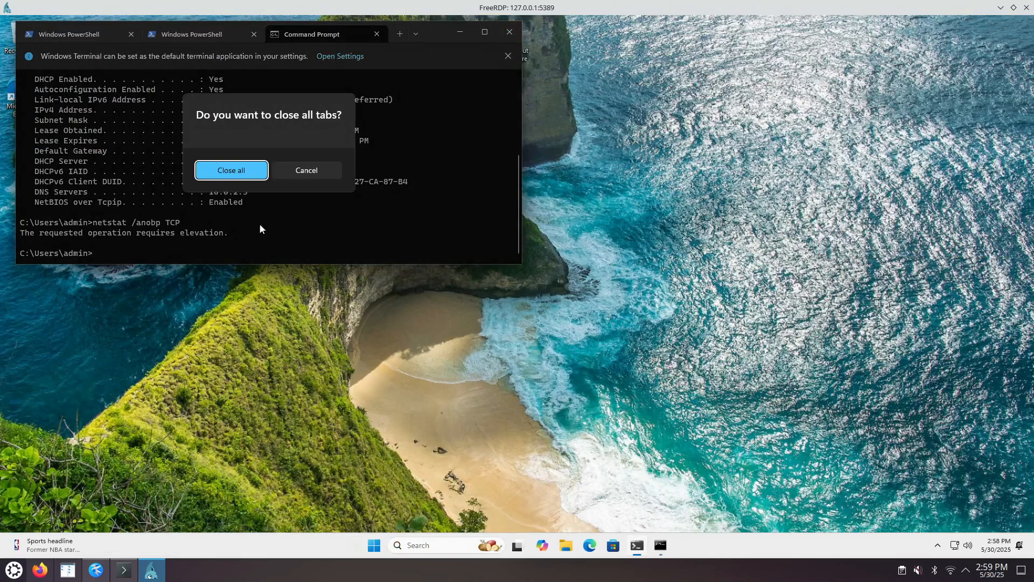
pyautogui.click(237, 168)
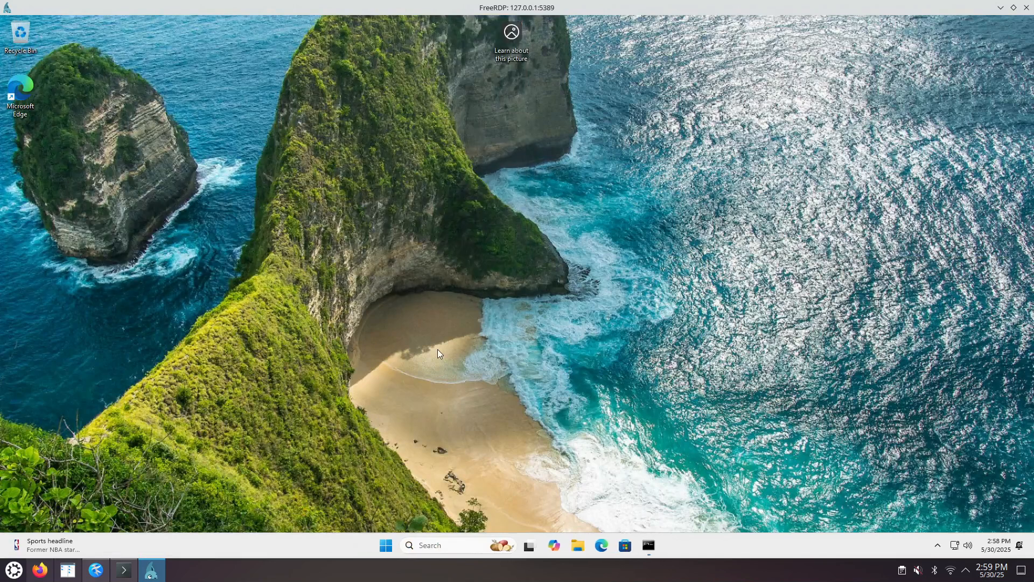